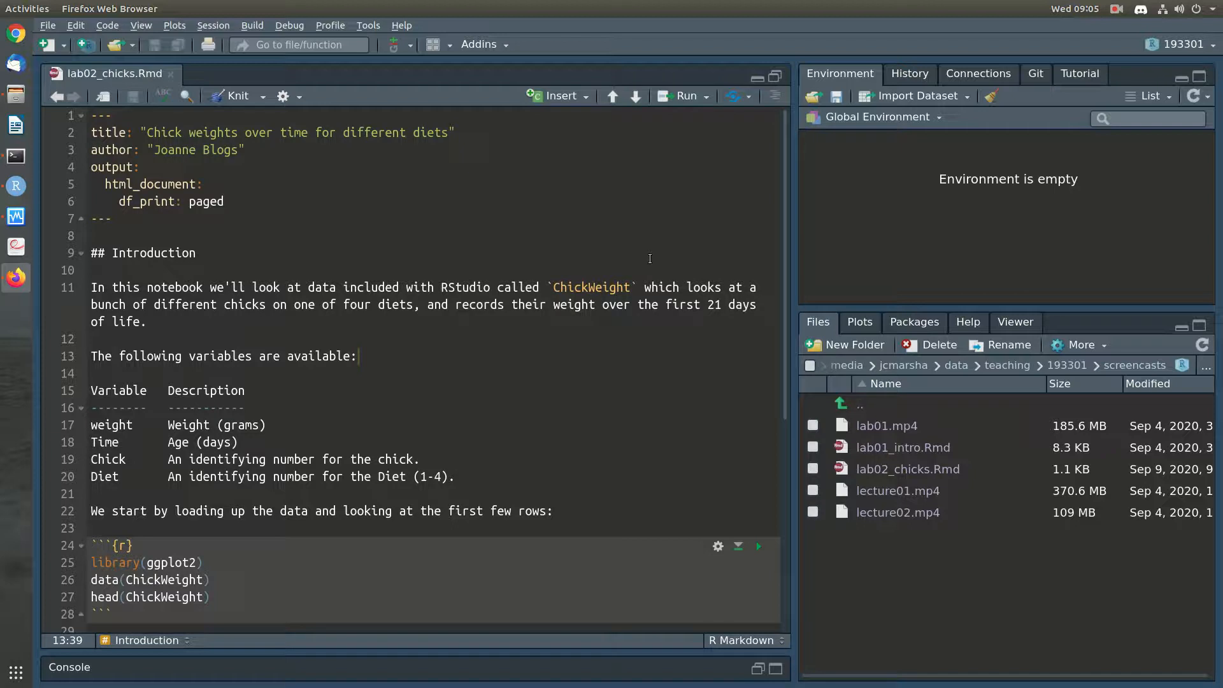
Step: Replace the author in the notebook header with "Solutions by" plus the author's first name, and save the file
{"action": "scroll", "coordinate": [547, 240], "scroll_direction": "down", "scroll_amount": 1}
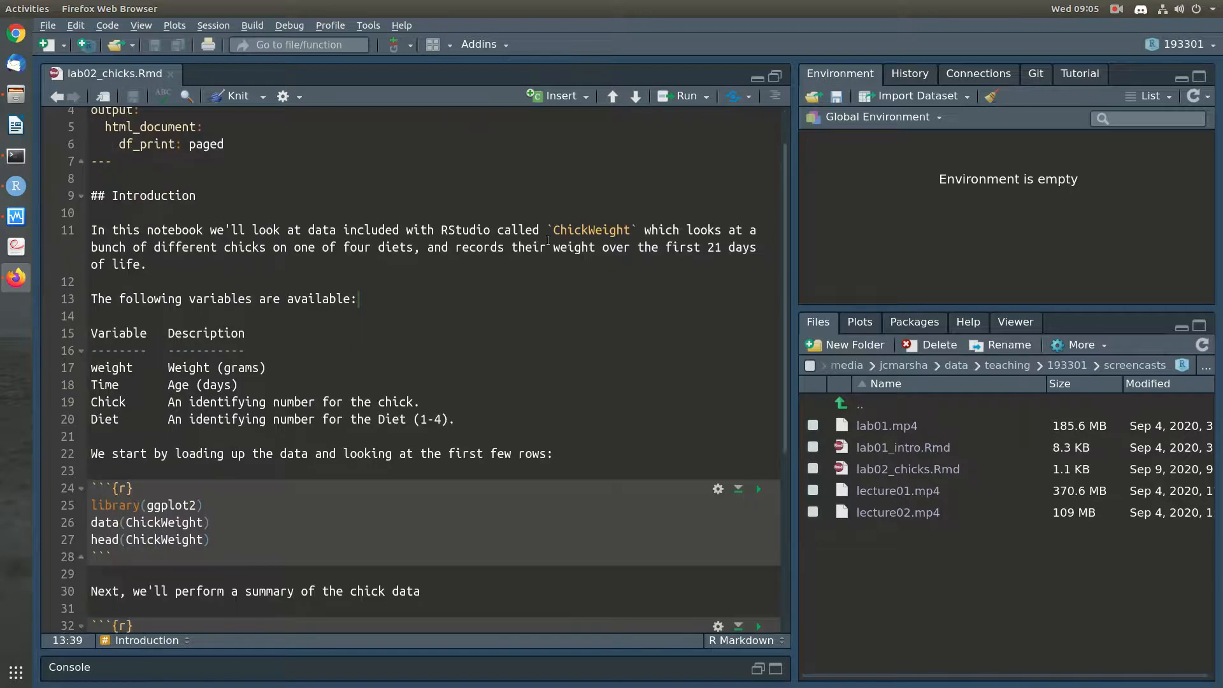
{"action": "scroll", "coordinate": [547, 241], "scroll_direction": "up", "scroll_amount": 1}
{"action": "left_click_drag", "start_coordinate": [241, 151], "coordinate": [168, 155]}
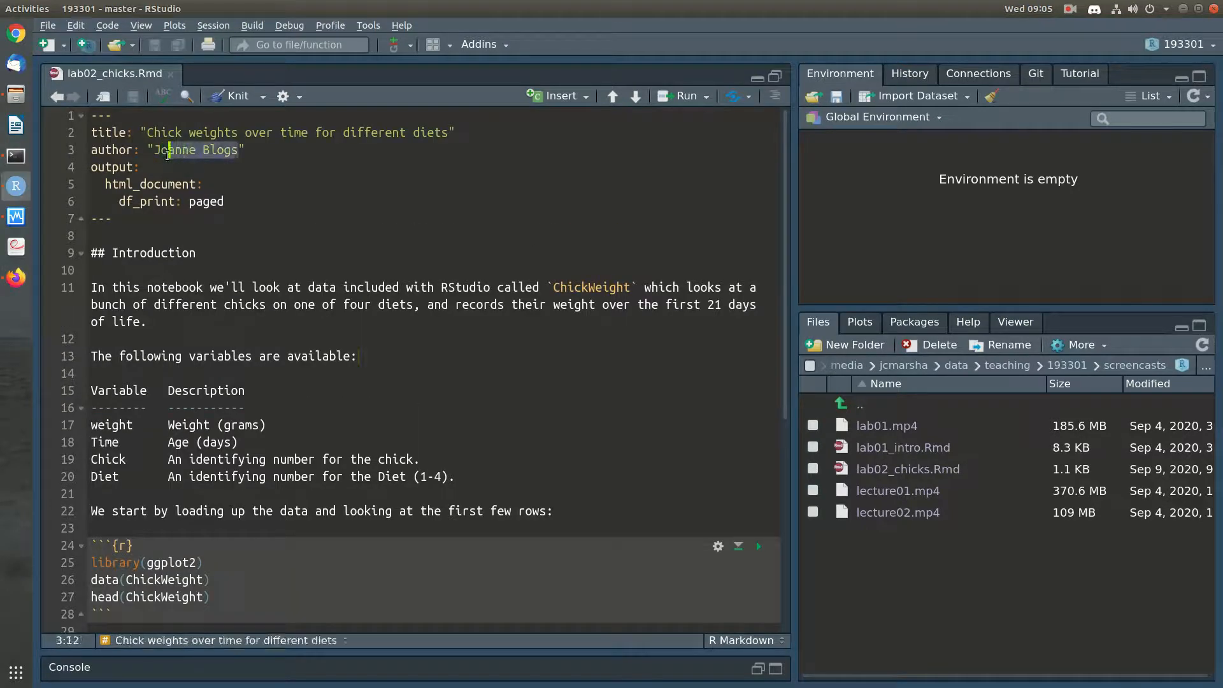
{"action": "key", "text": "BackSpace"}
{"action": "key", "text": "BackSpace"}
{"action": "key", "text": "BackSpace"}
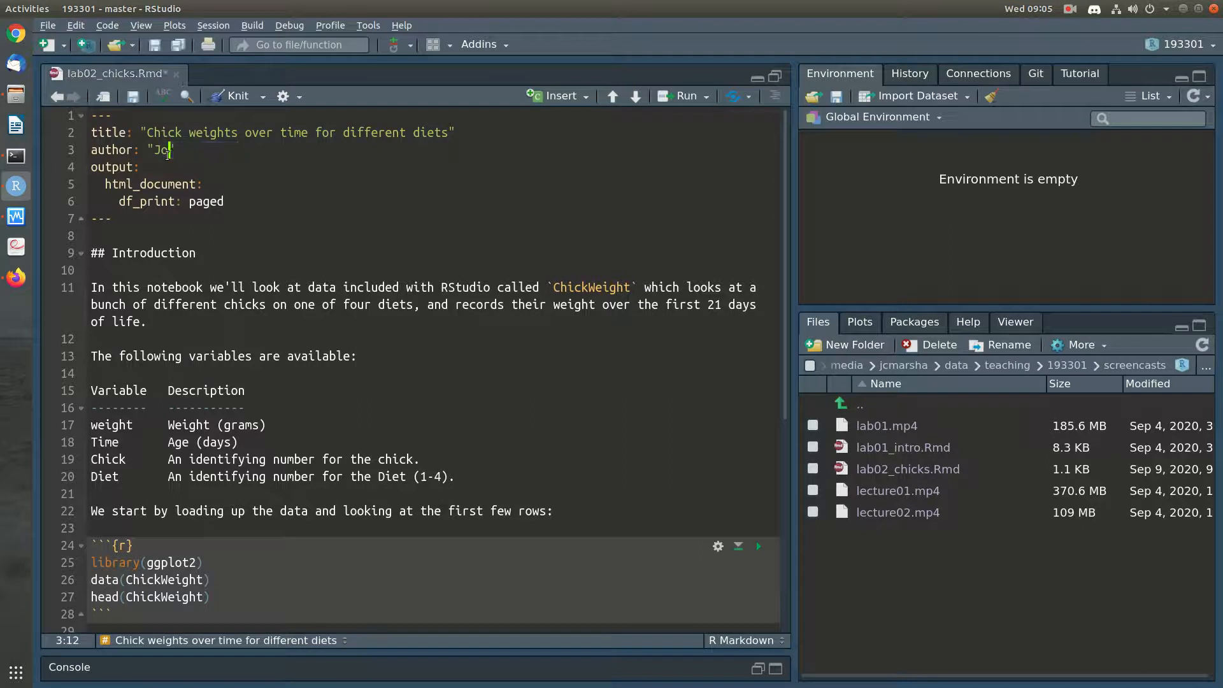
{"action": "type", "text": "Solutions by Jonathan"}
{"action": "left_click", "coordinate": [543, 341]}
{"action": "key", "text": "ctrl+s"}
Step: Run the first code chunk, which loads ggplot2 and the ChickWeight data and shows its first rows
{"action": "scroll", "coordinate": [545, 344], "scroll_direction": "down", "scroll_amount": 4}
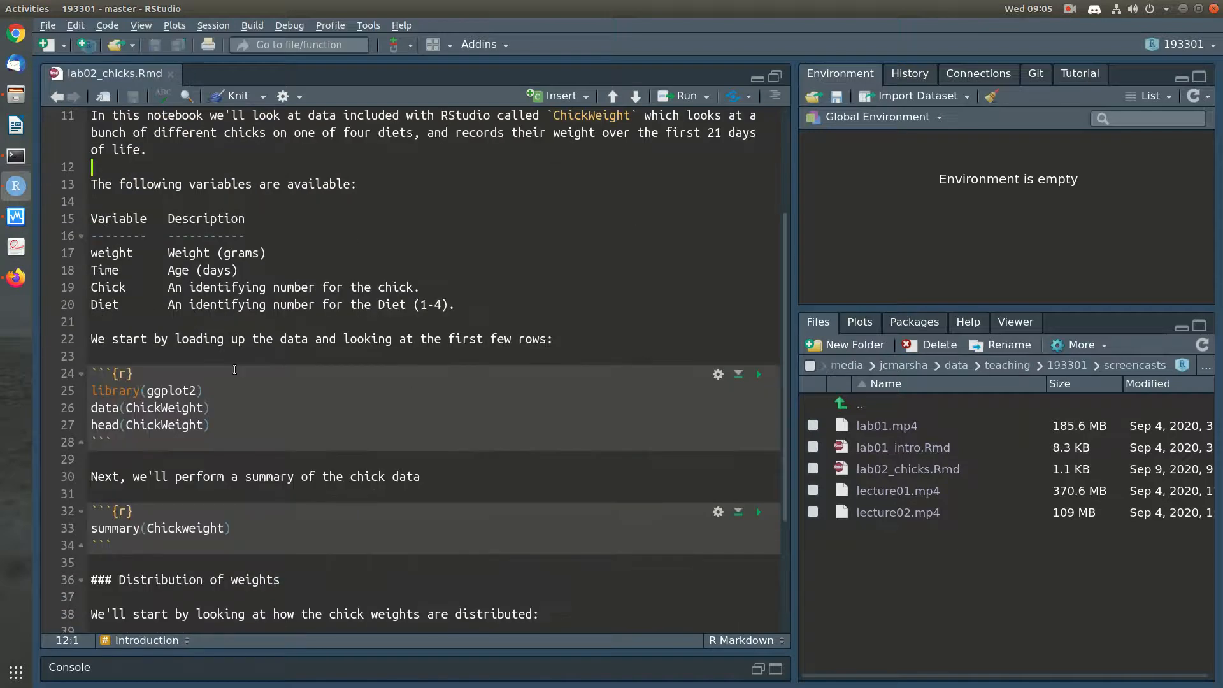
{"action": "scroll", "coordinate": [273, 247], "scroll_direction": "up", "scroll_amount": 1}
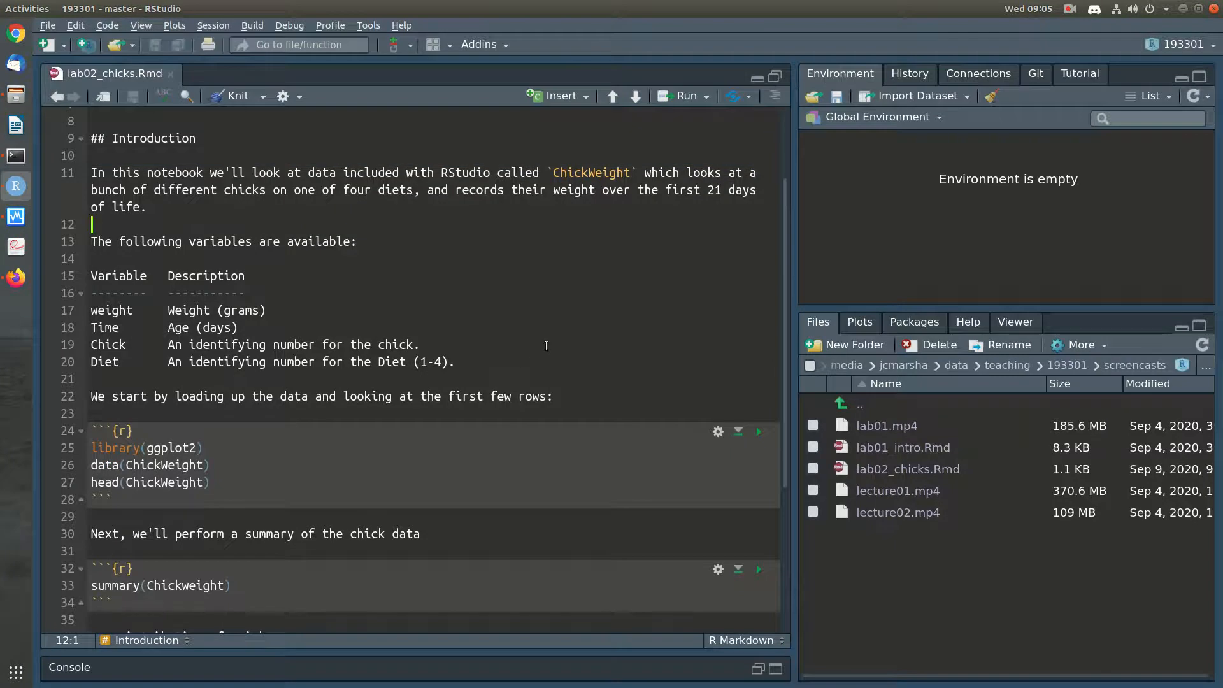
{"action": "scroll", "coordinate": [545, 344], "scroll_direction": "down", "scroll_amount": 1}
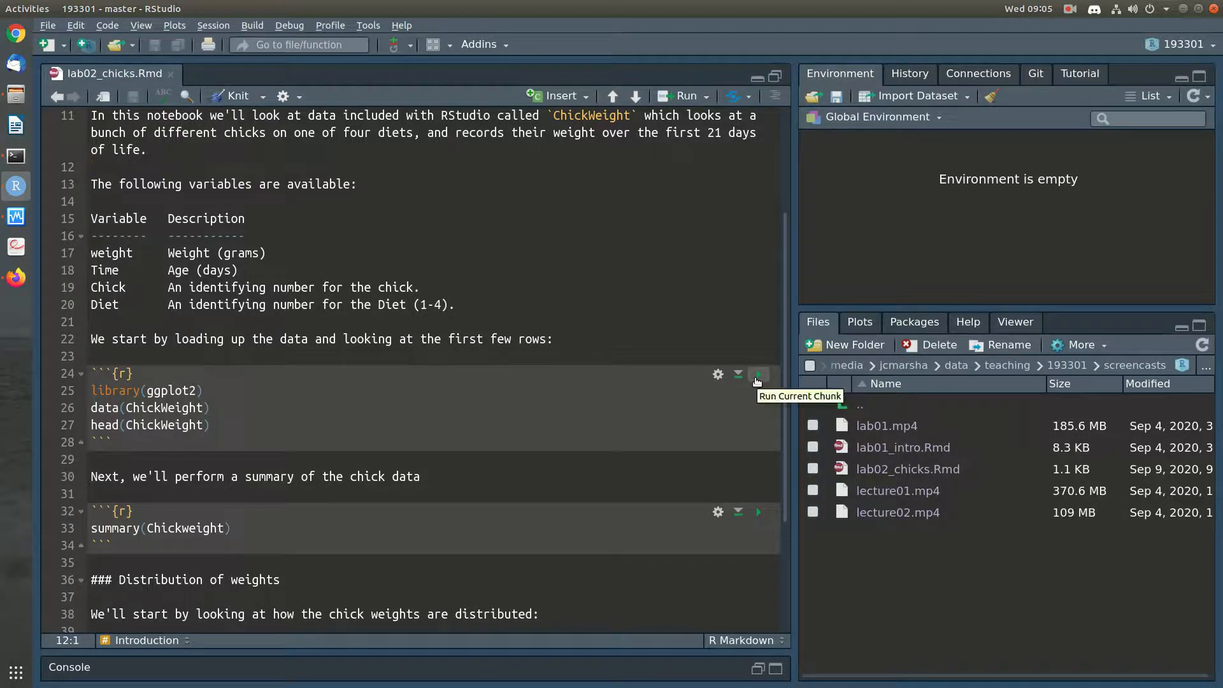
{"action": "left_click", "coordinate": [757, 377]}
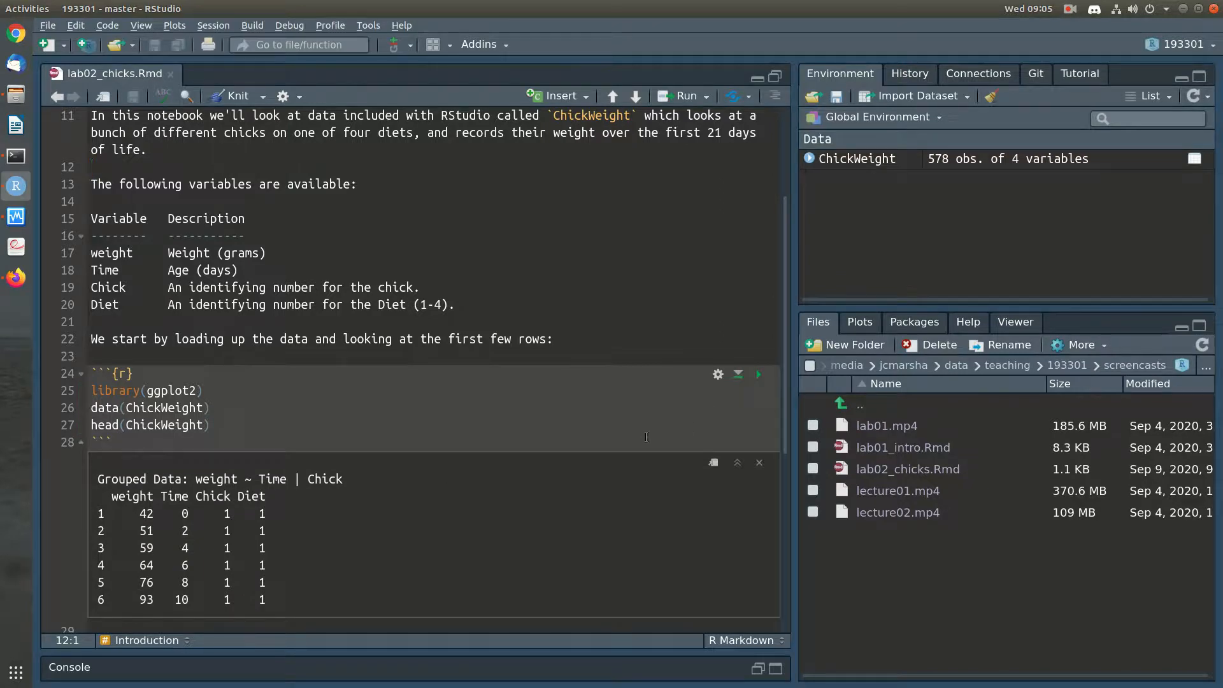
Step: Rerun the data(ChickWeight) and head(ChickWeight) lines of the first chunk one at a time
{"action": "scroll", "coordinate": [627, 439], "scroll_direction": "down", "scroll_amount": 2}
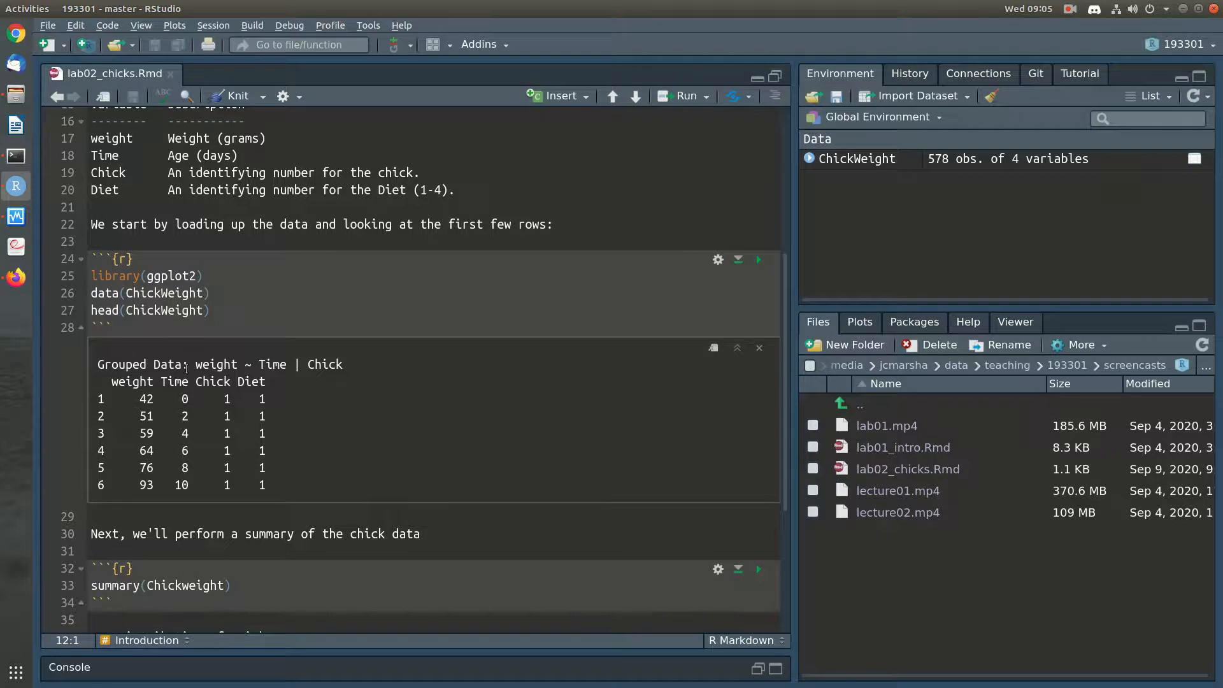
{"action": "scroll", "coordinate": [631, 442], "scroll_direction": "down", "scroll_amount": 3}
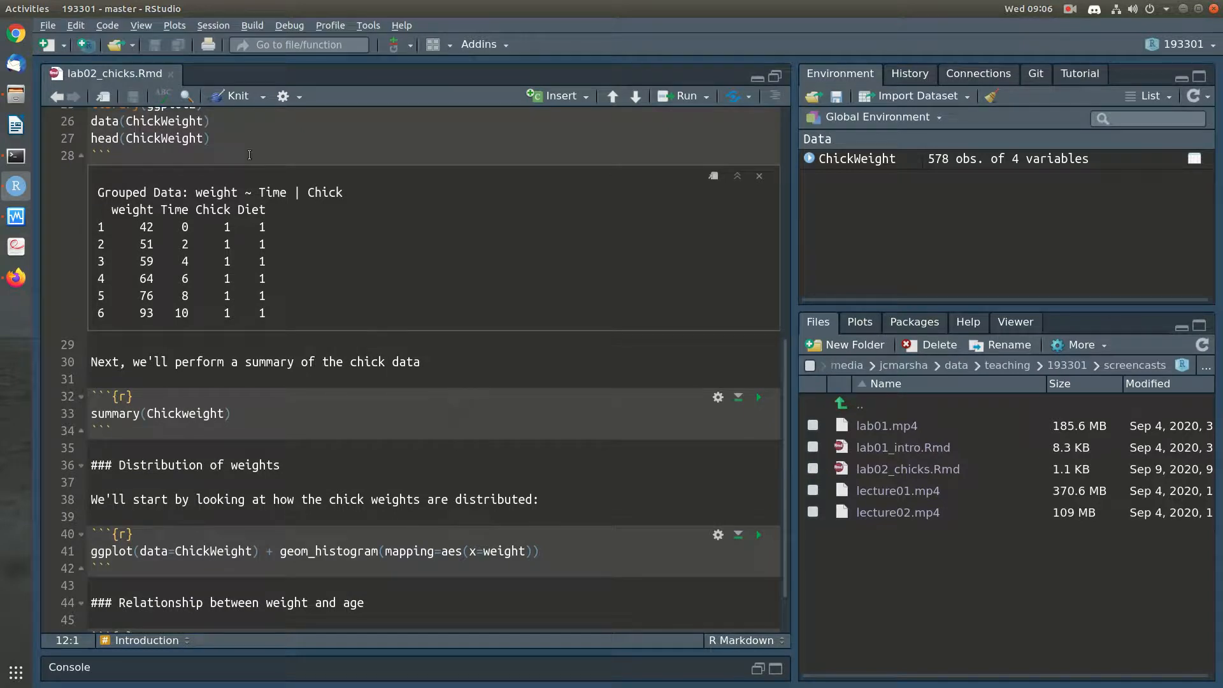
{"action": "scroll", "coordinate": [214, 426], "scroll_direction": "up", "scroll_amount": 3}
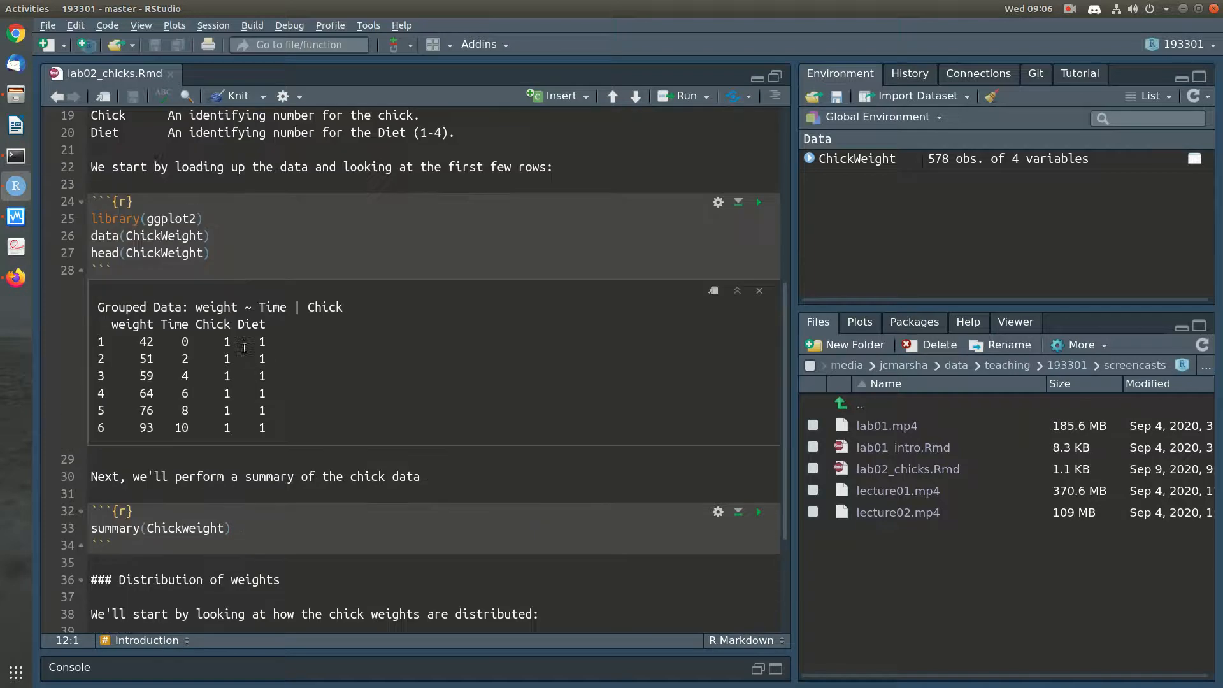
{"action": "left_click", "coordinate": [235, 234]}
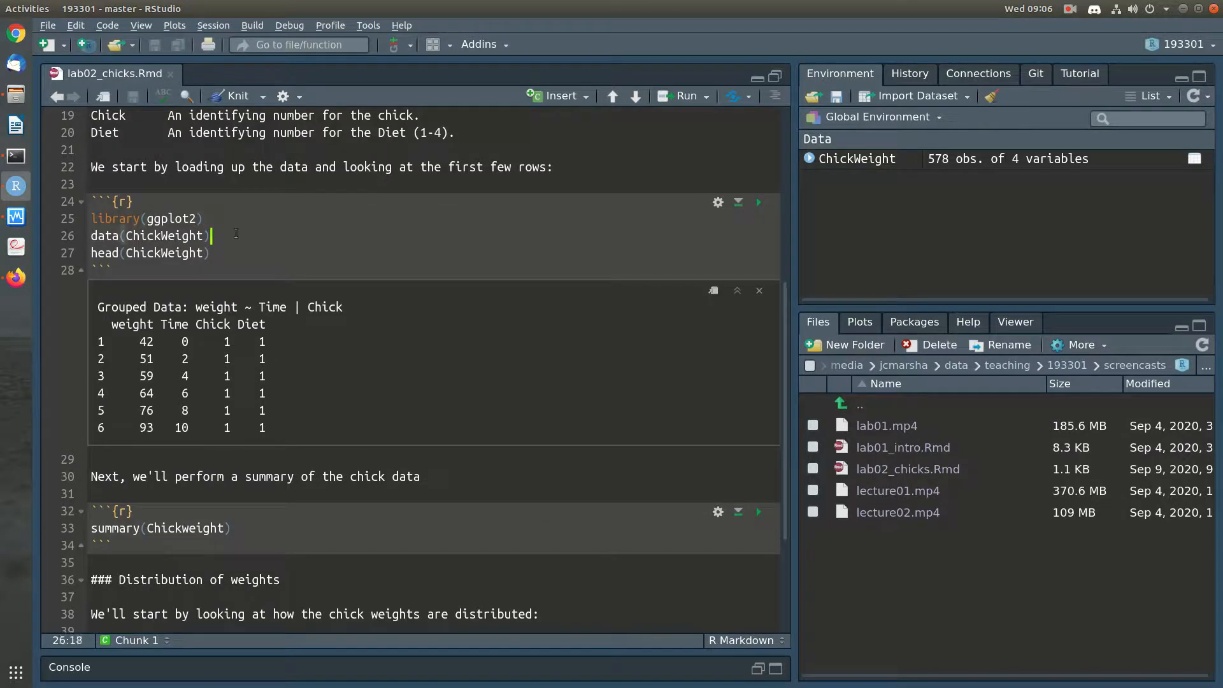
{"action": "key", "text": "ctrl+Return"}
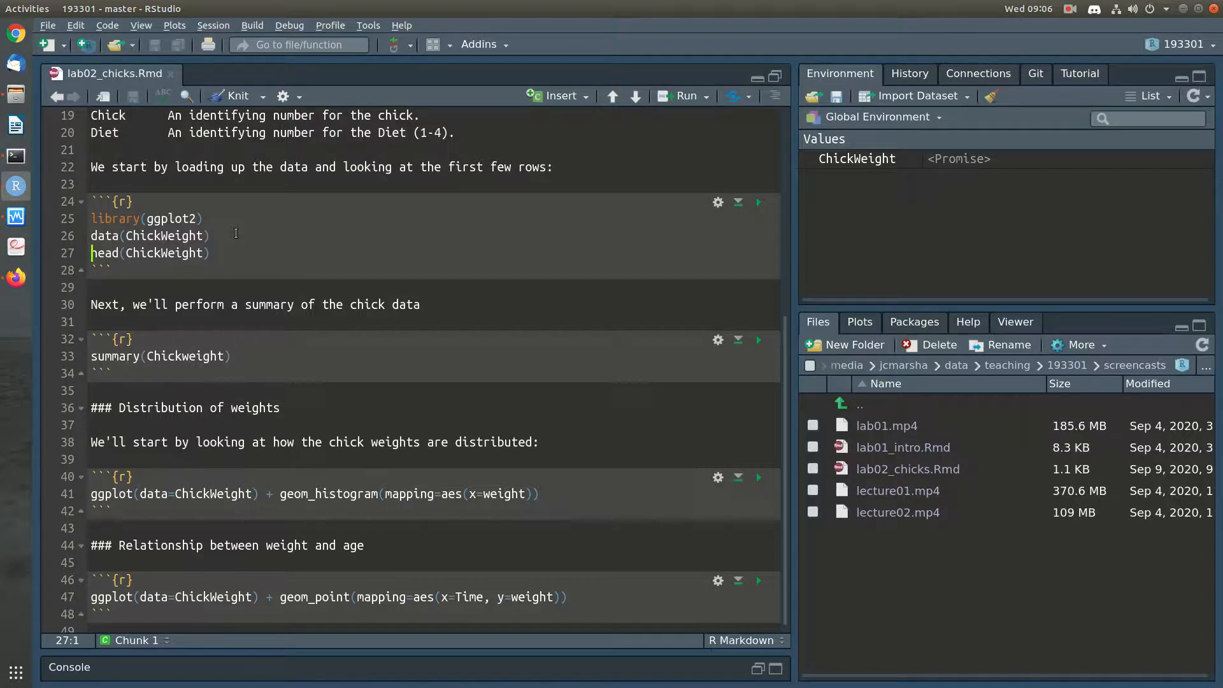
{"action": "key", "text": "ctrl+Return"}
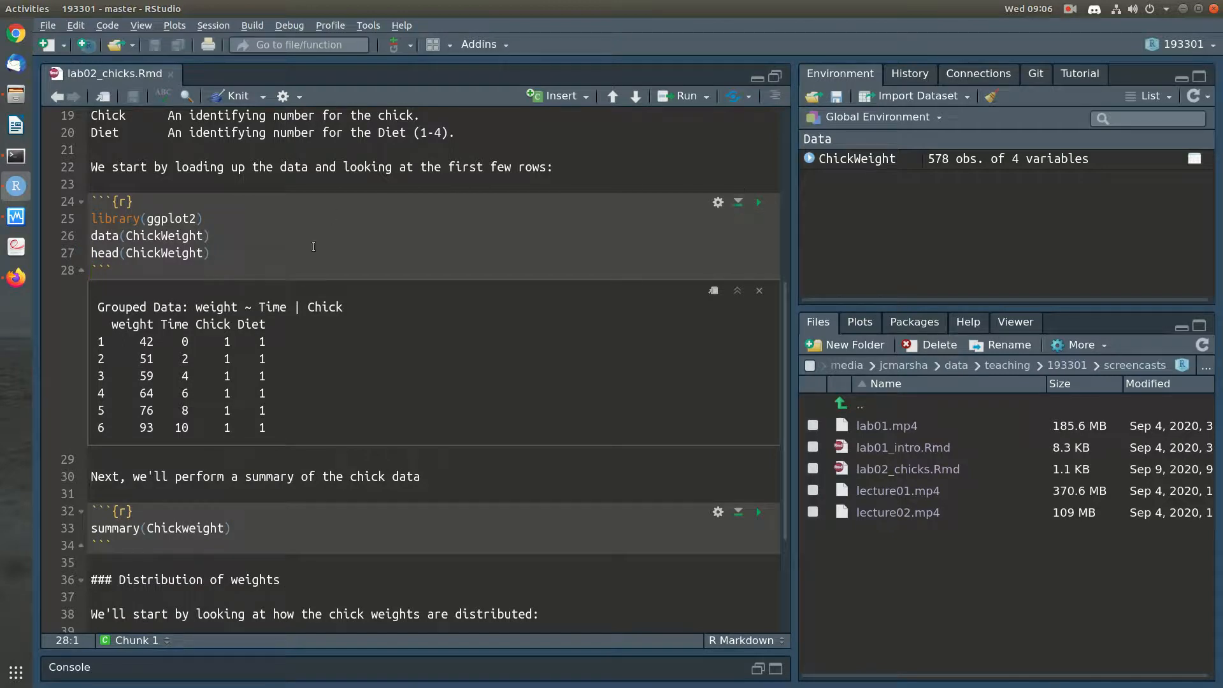
Step: Try to run the summary(Chickweight) line in the second code chunk
{"action": "scroll", "coordinate": [325, 261], "scroll_direction": "down", "scroll_amount": 3}
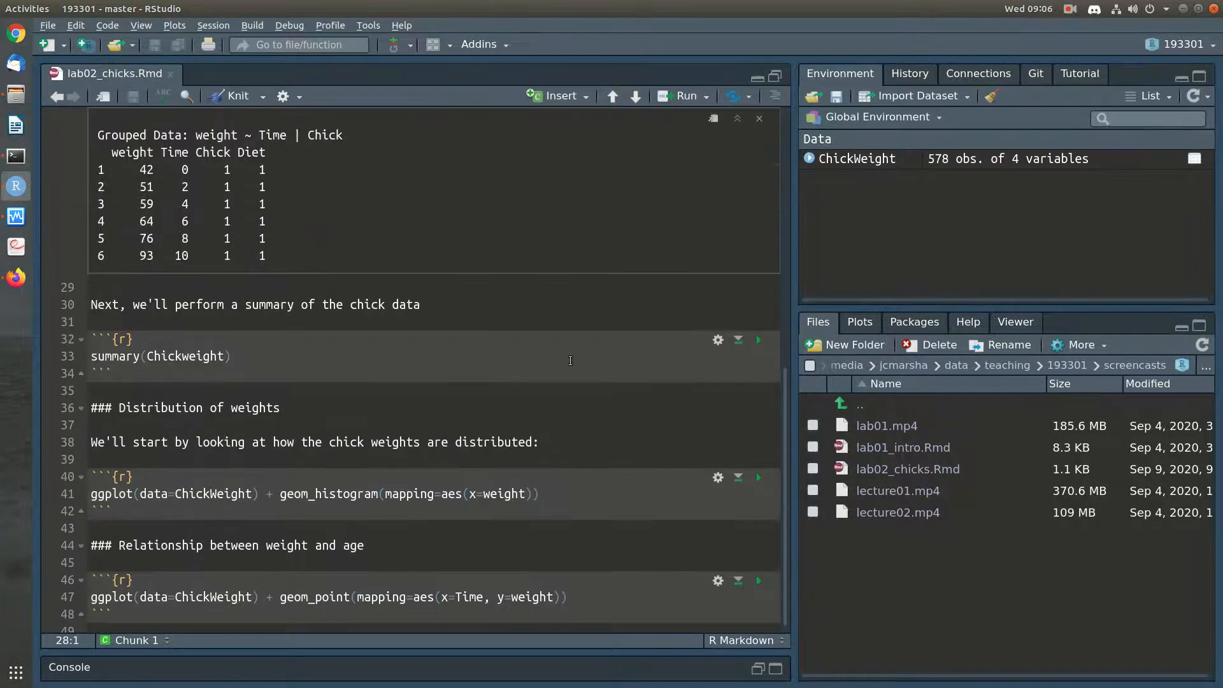
{"action": "left_click", "coordinate": [459, 354]}
{"action": "key", "text": "ctrl+Return"}
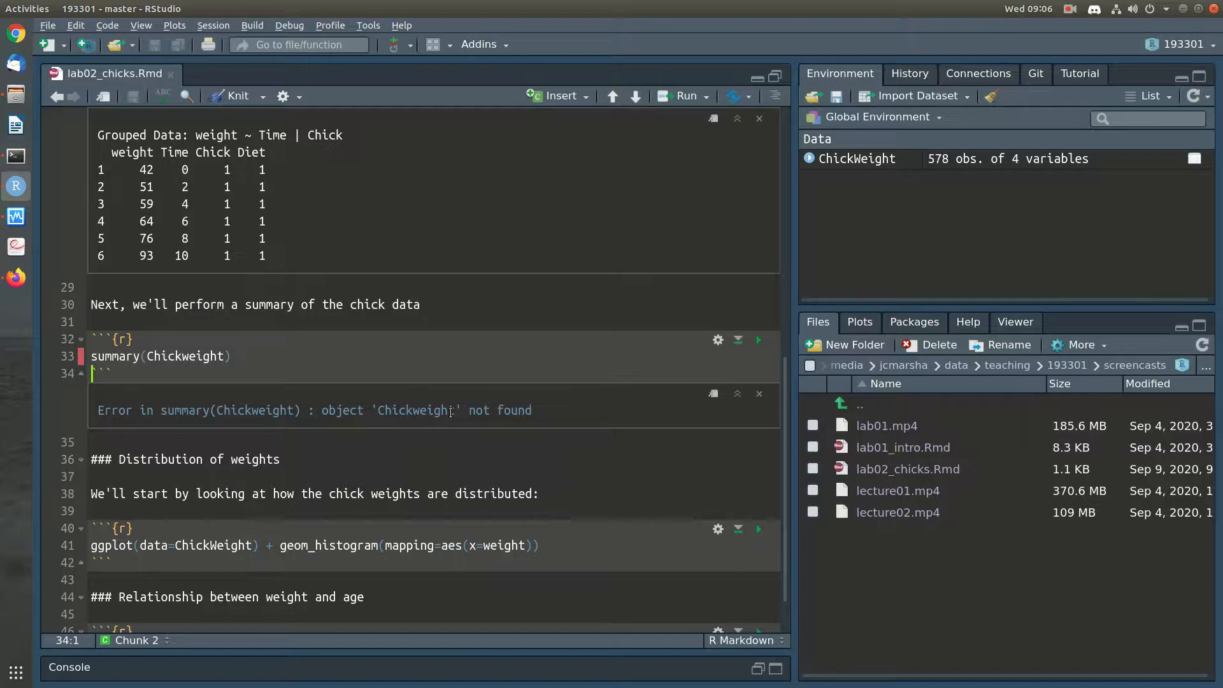
Step: Correct the dataset name in the summary call to ChickWeight with a capital W, and run the line
{"action": "scroll", "coordinate": [451, 412], "scroll_direction": "up", "scroll_amount": 2}
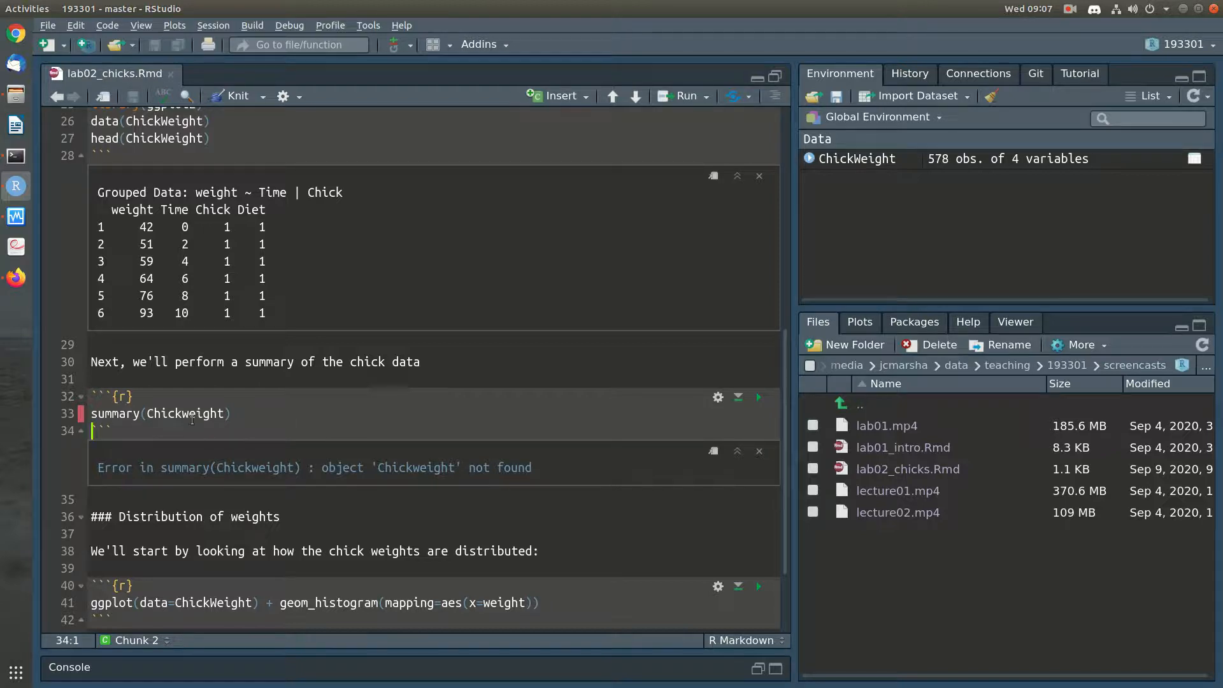
{"action": "left_click", "coordinate": [188, 418]}
{"action": "left_click", "coordinate": [225, 415]}
{"action": "key", "text": "Left"}
{"action": "key", "text": "Left"}
{"action": "key", "text": "Left"}
{"action": "key", "text": "Left"}
{"action": "key", "text": "Left"}
{"action": "key", "text": "BackSpace"}
{"action": "type", "text": "W"}
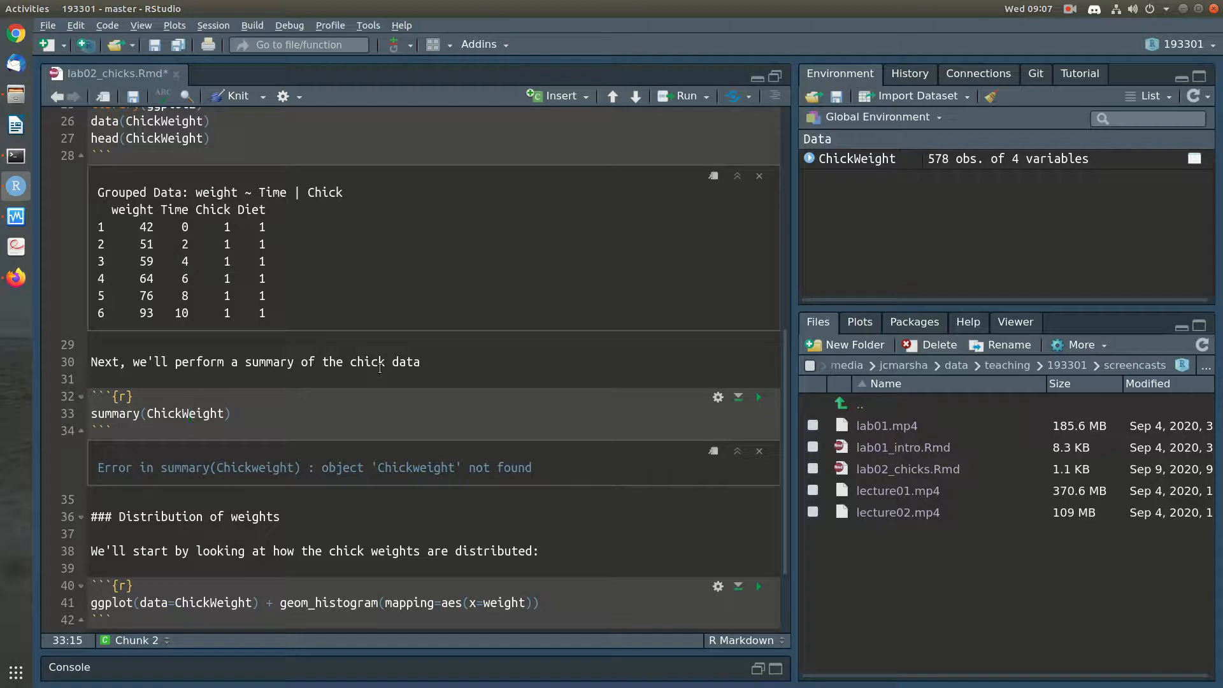
{"action": "key", "text": "ctrl+Return"}
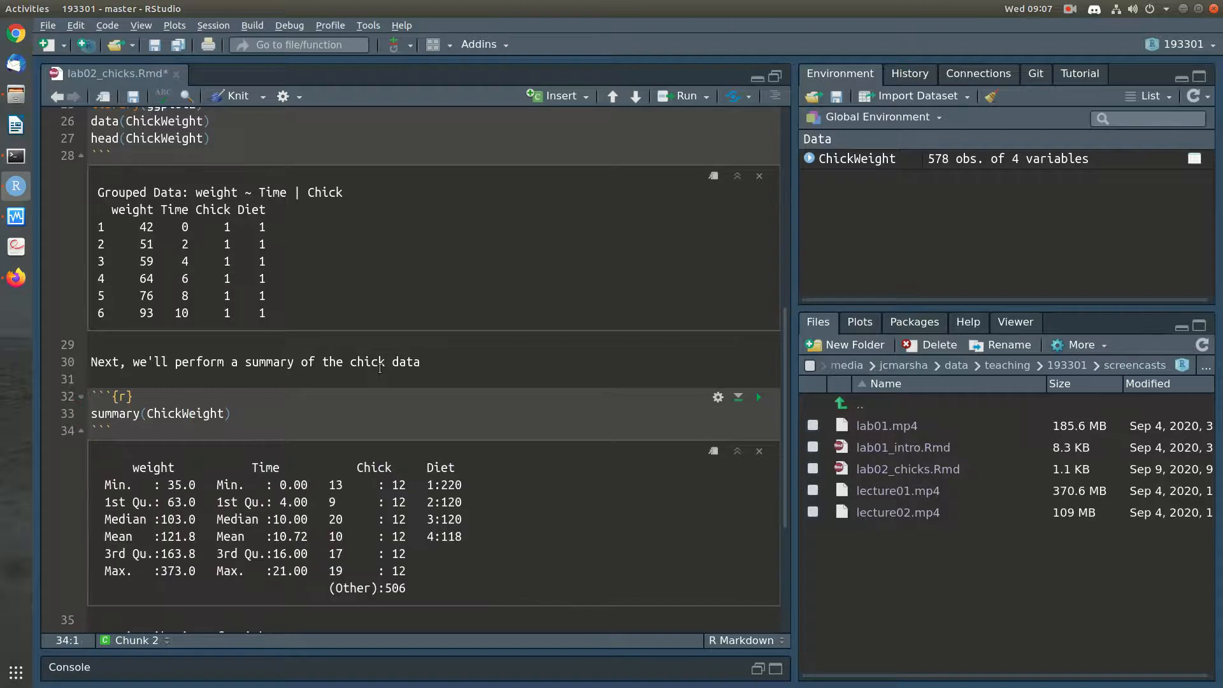
Step: Delete the summary call's argument and re-enter it as ChickWeight from the code completion suggestions
{"action": "key", "text": "Left"}
{"action": "key", "text": "Left"}
{"action": "key", "text": "BackSpace"}
{"action": "key", "text": "BackSpace"}
{"action": "key", "text": "BackSpace"}
{"action": "key", "text": "BackSpace"}
{"action": "key", "text": "BackSpace"}
{"action": "key", "text": "BackSpace"}
{"action": "key", "text": "BackSpace"}
{"action": "key", "text": "BackSpace"}
{"action": "key", "text": "BackSpace"}
{"action": "key", "text": "BackSpace"}
{"action": "key", "text": "BackSpace"}
{"action": "key", "text": "BackSpace"}
{"action": "type", "text": "(c"}
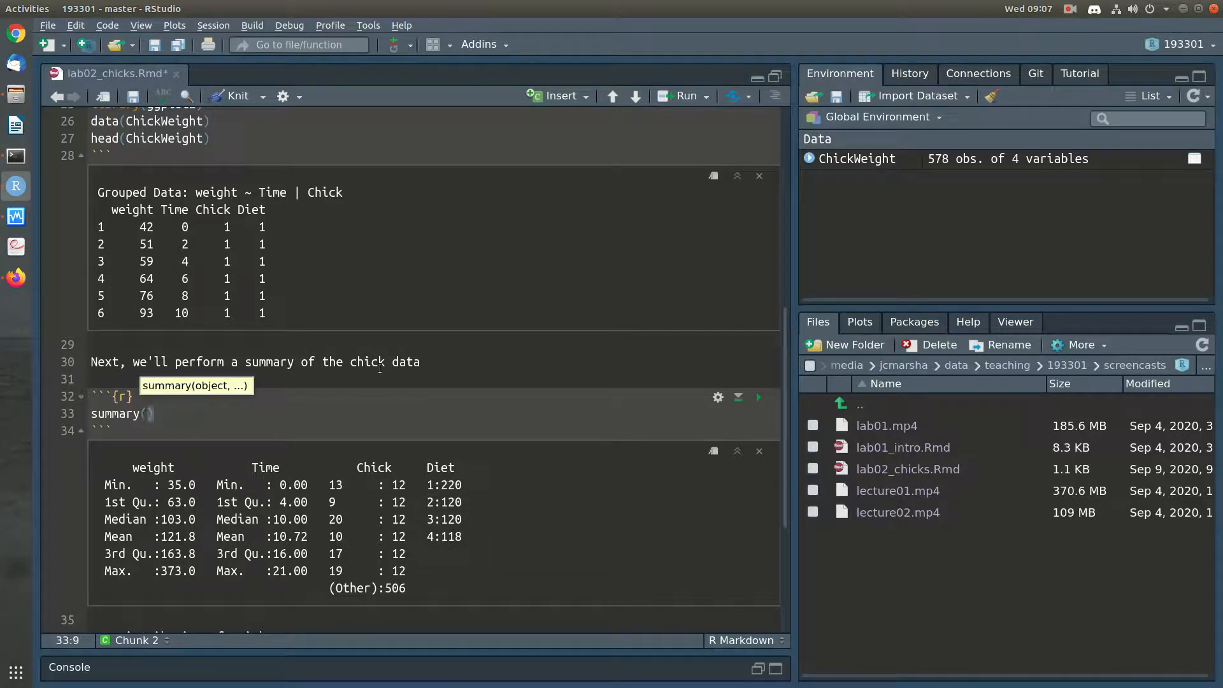
{"action": "type", "text": "hic"}
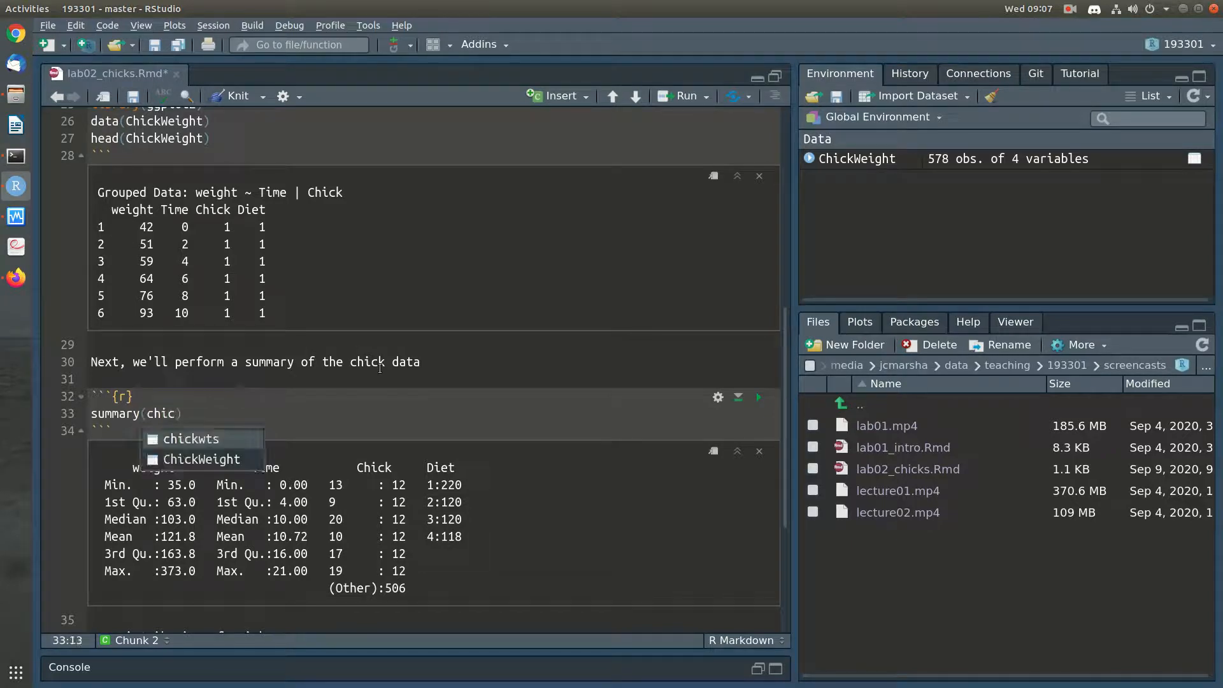
{"action": "type", "text": "k"}
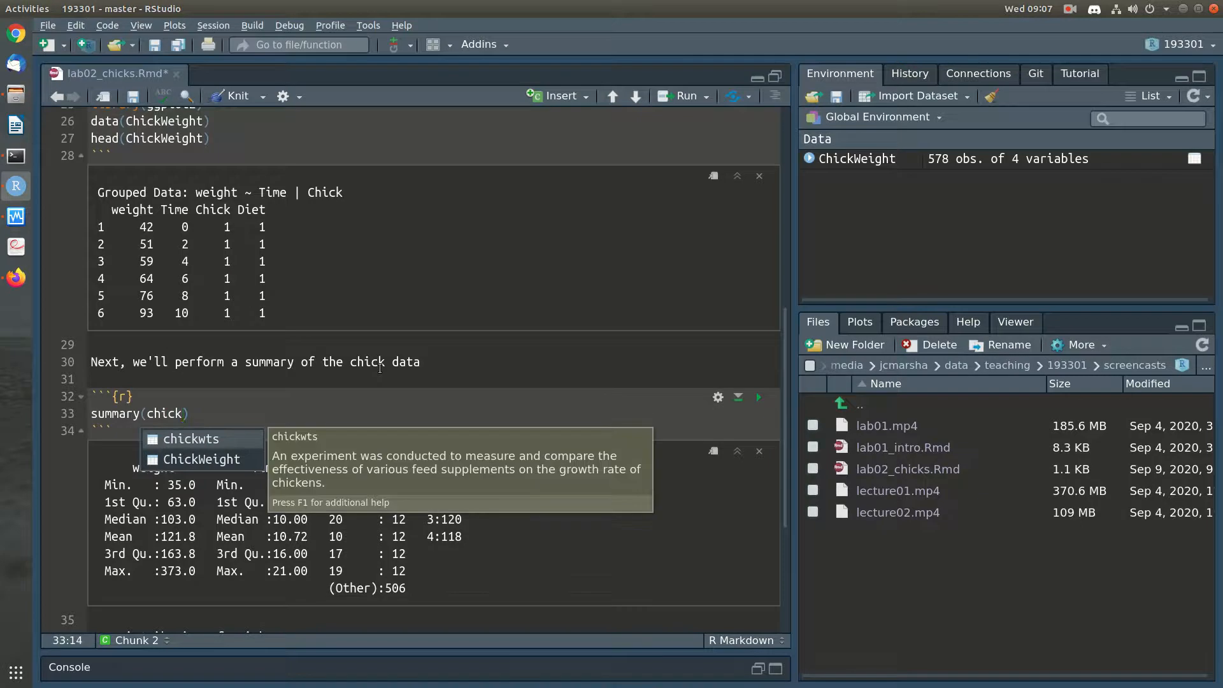
{"action": "type", "text": "w"}
{"action": "left_click", "coordinate": [198, 459]}
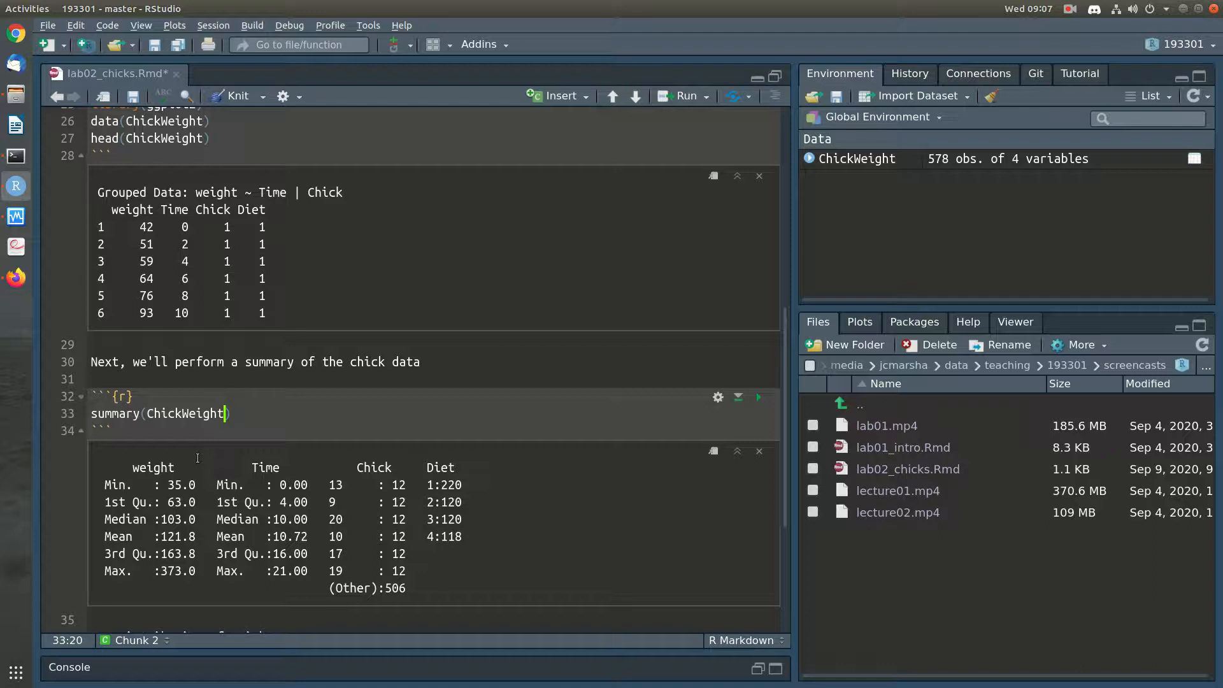
Step: Run the ggplot histogram line that maps x to weight in the Distribution of weights section
{"action": "scroll", "coordinate": [198, 457], "scroll_direction": "down", "scroll_amount": 2}
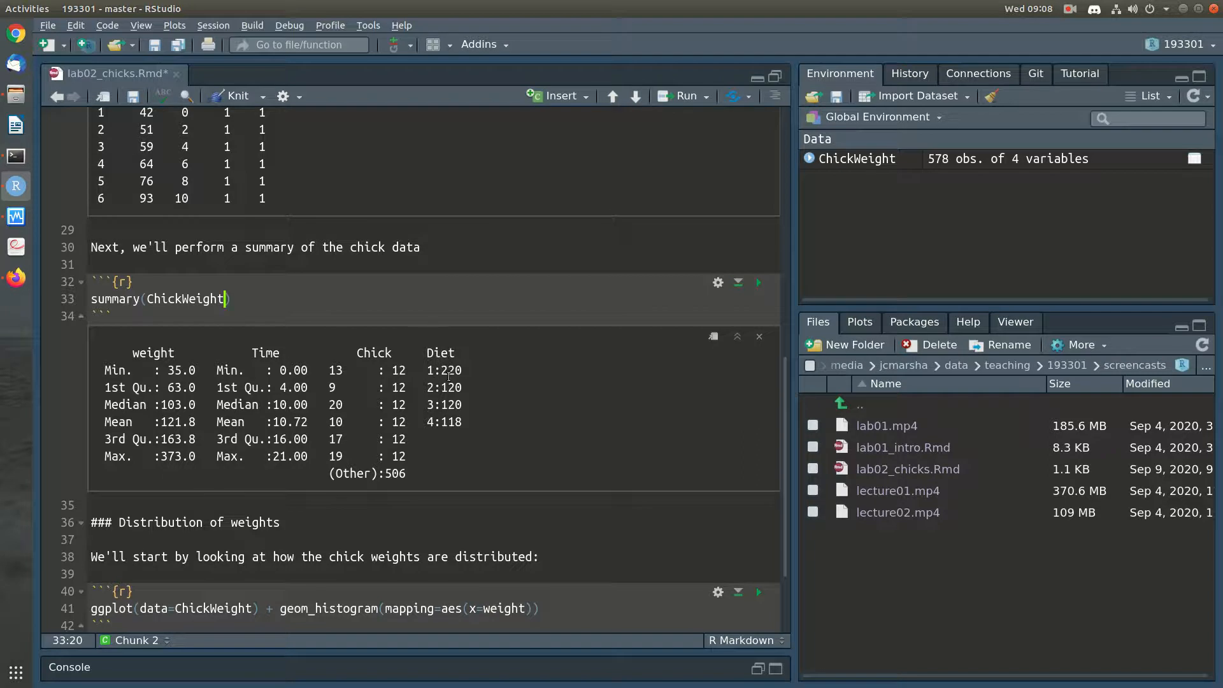
{"action": "scroll", "coordinate": [481, 421], "scroll_direction": "down", "scroll_amount": 2}
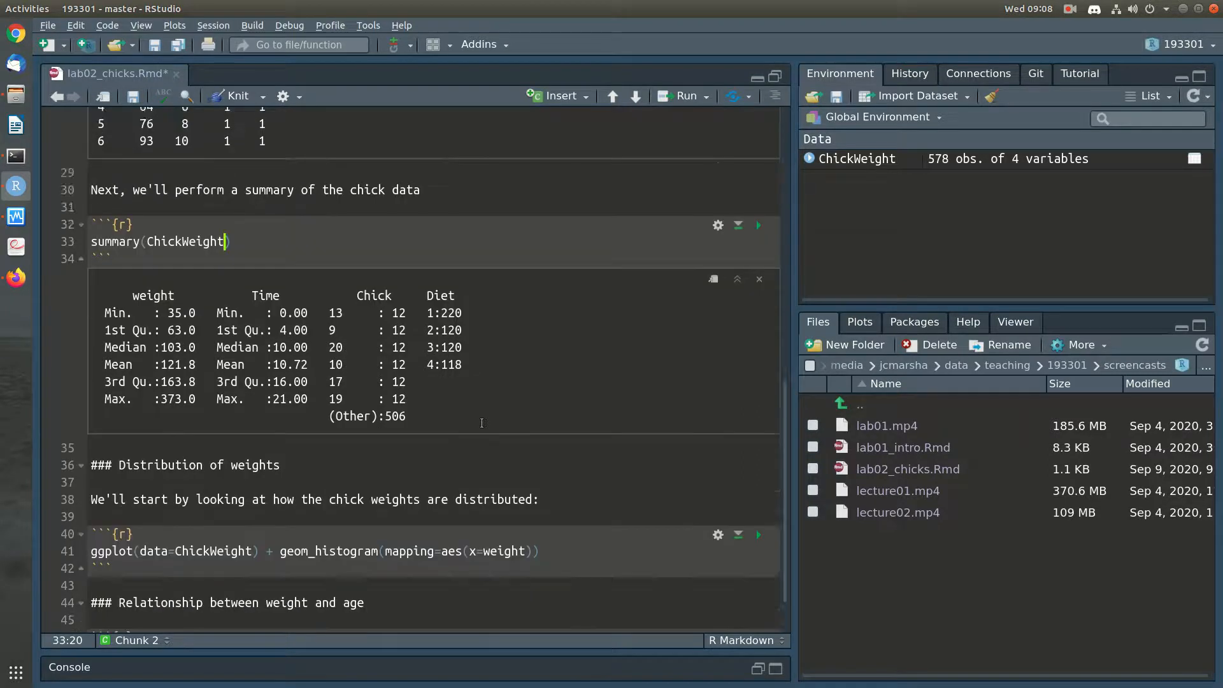
{"action": "scroll", "coordinate": [481, 423], "scroll_direction": "down", "scroll_amount": 2}
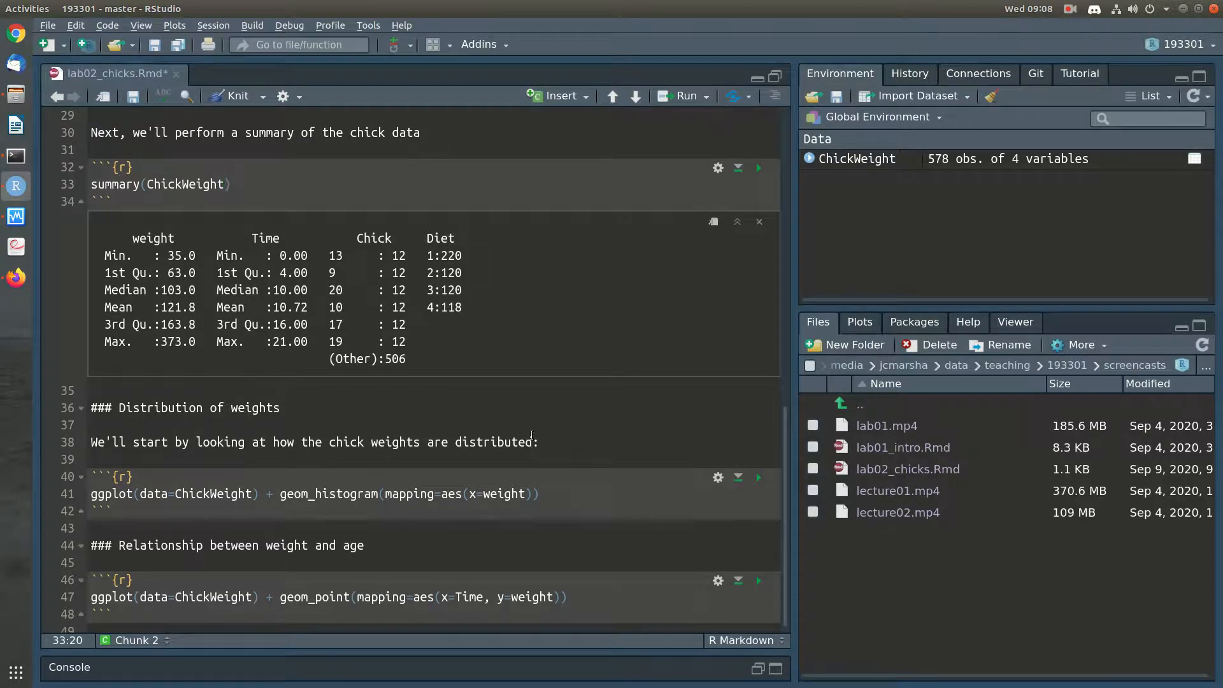
{"action": "scroll", "coordinate": [236, 430], "scroll_direction": "down", "scroll_amount": 1}
{"action": "left_click", "coordinate": [283, 411]}
{"action": "left_click", "coordinate": [565, 437]}
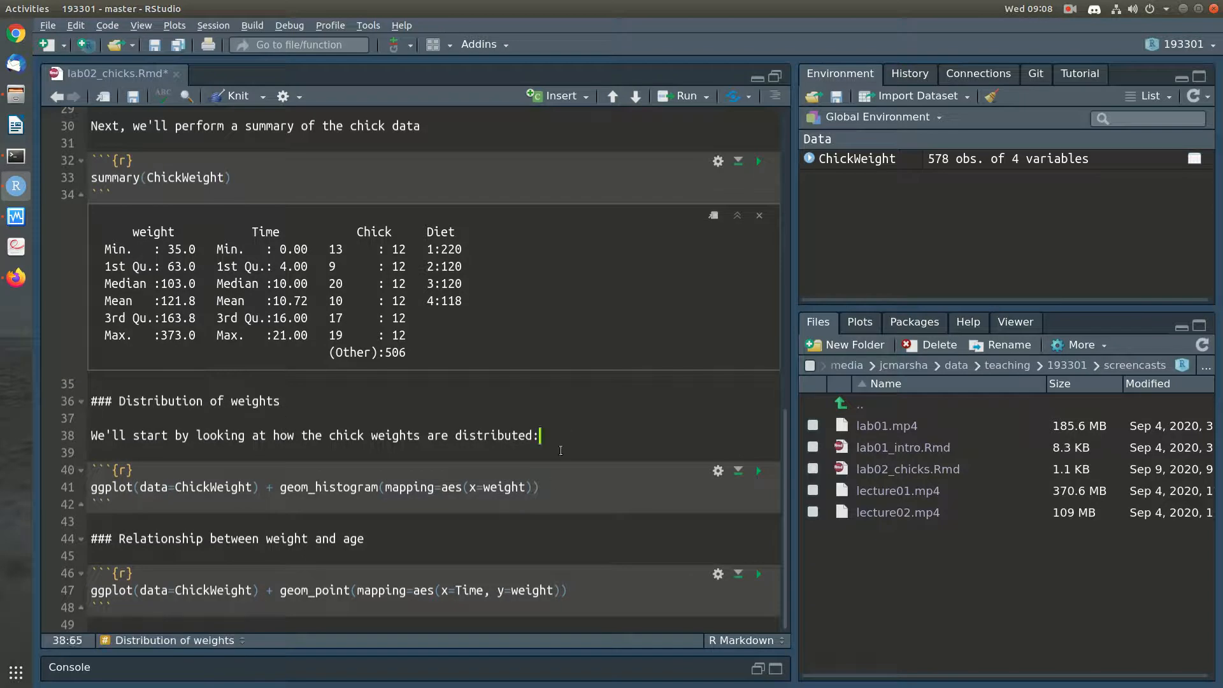
{"action": "left_click", "coordinate": [571, 494]}
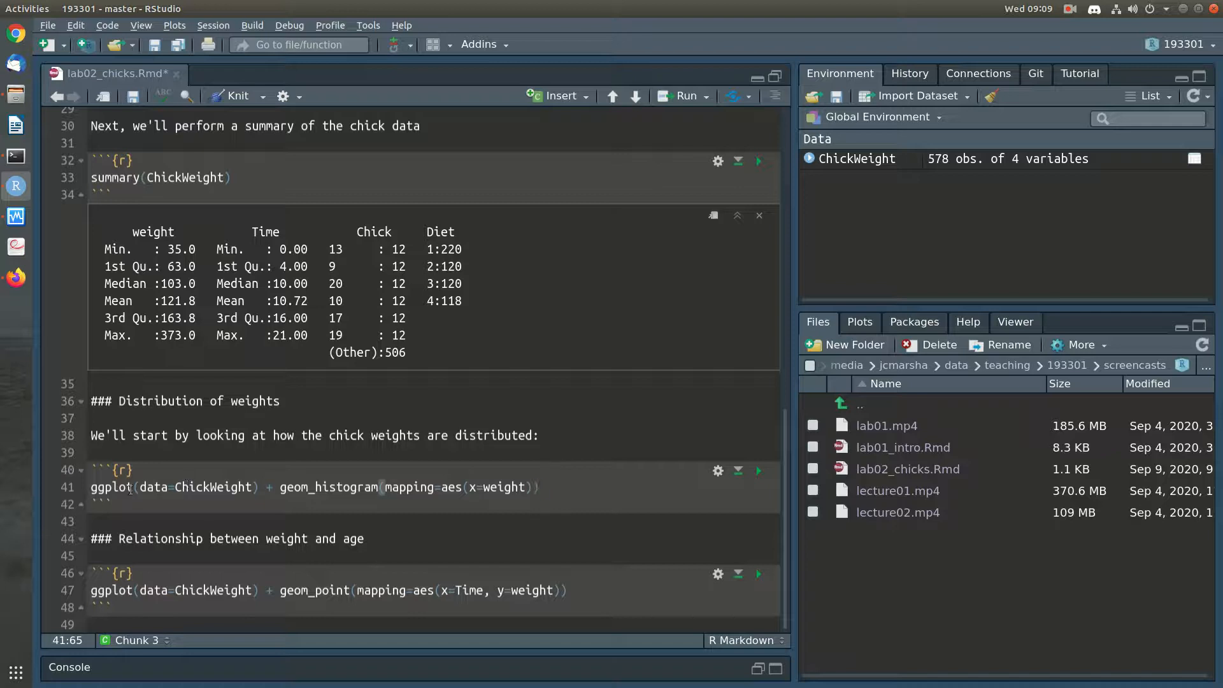
{"action": "left_click_drag", "start_coordinate": [140, 487], "coordinate": [254, 488]}
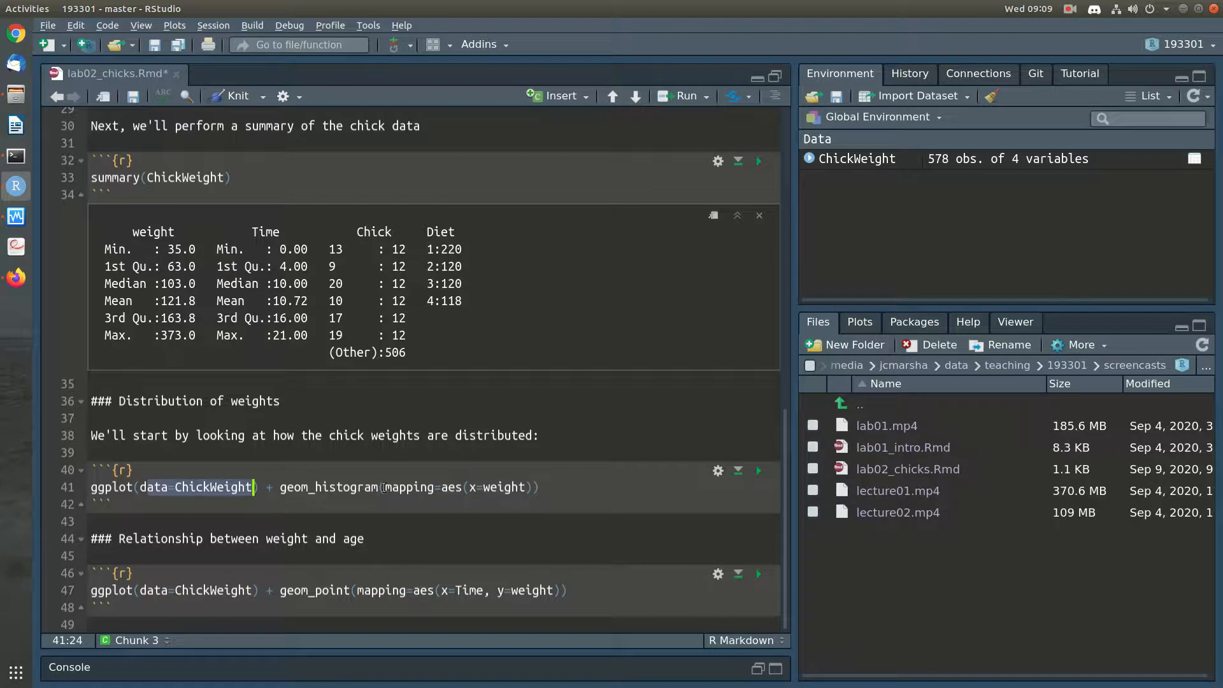
{"action": "left_click", "coordinate": [357, 488]}
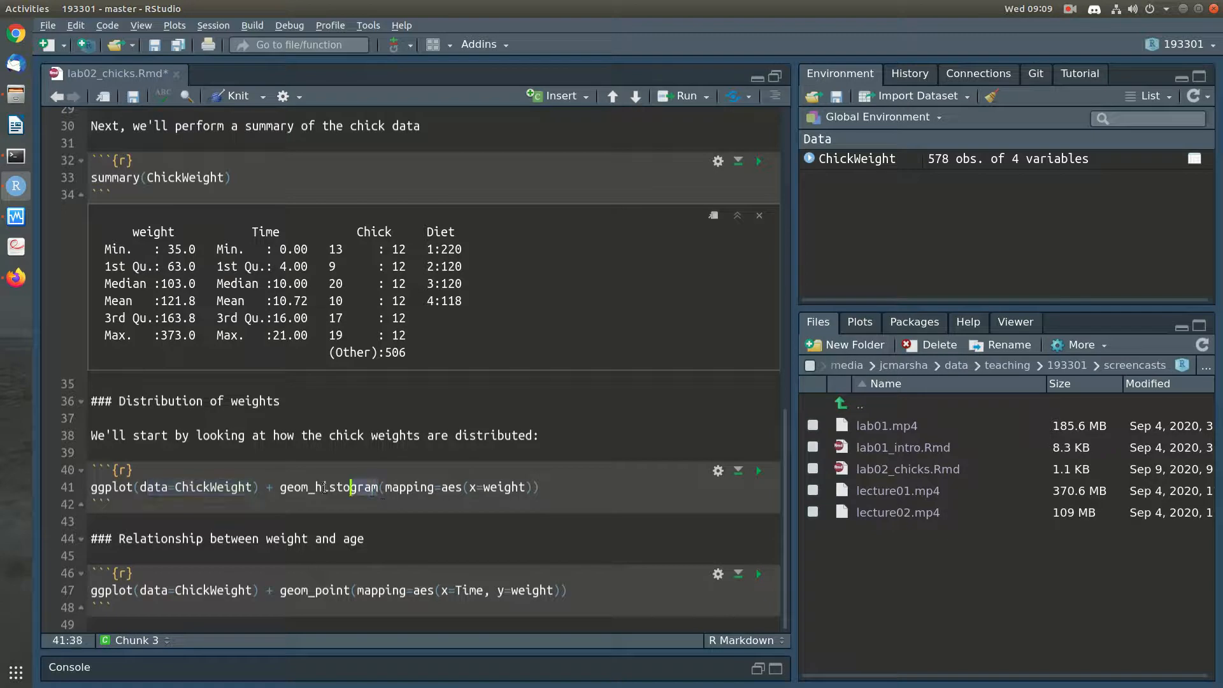
{"action": "left_click_drag", "start_coordinate": [352, 488], "coordinate": [281, 483]}
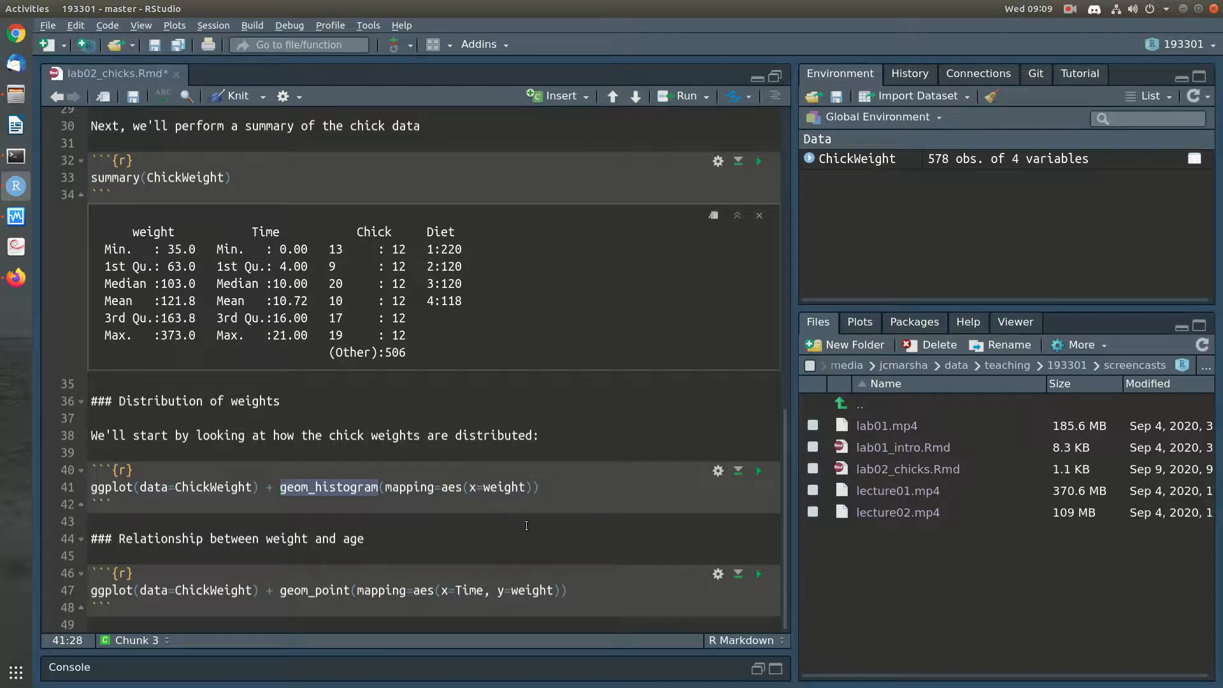
{"action": "left_click", "coordinate": [477, 487]}
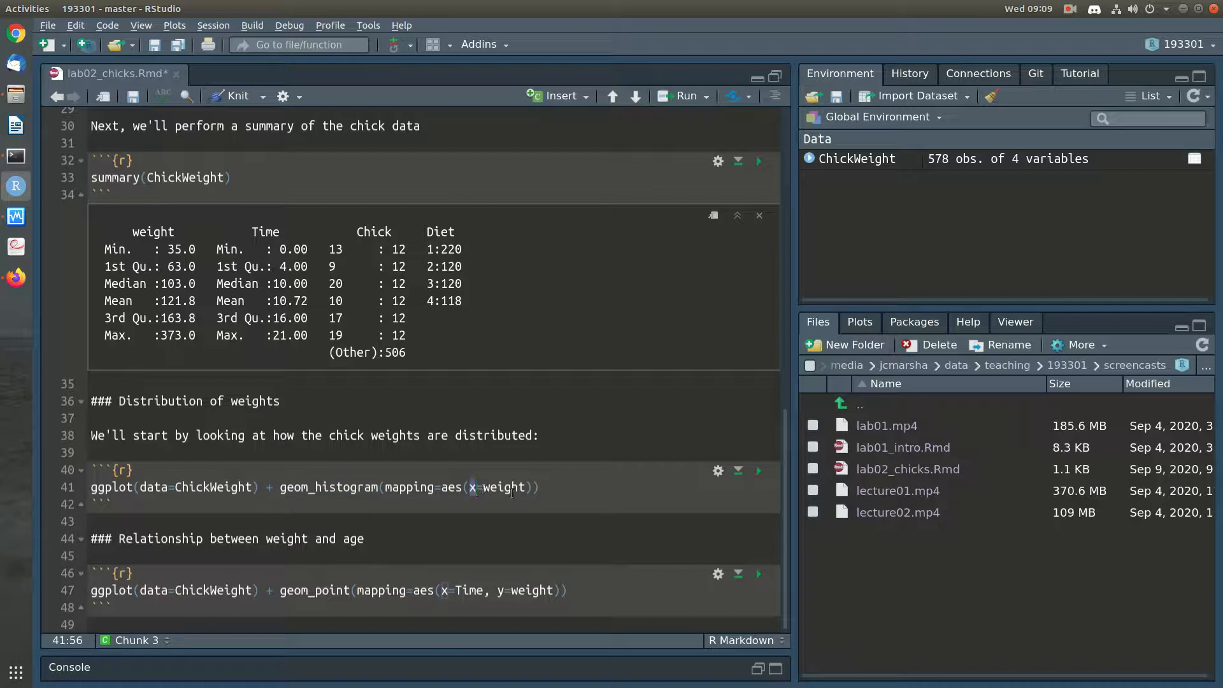
{"action": "left_click", "coordinate": [553, 487]}
{"action": "key", "text": "ctrl+Return"}
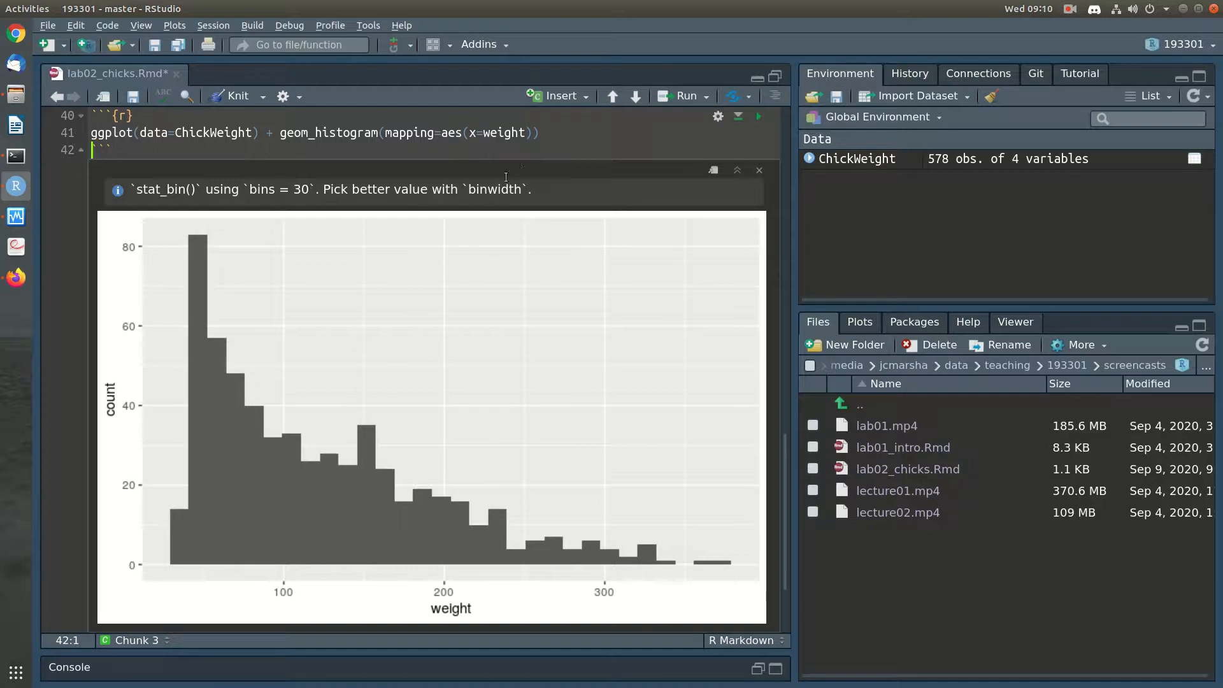
Step: Add the argument bins=15 to geom_histogram, outside the aes mapping
{"action": "left_click", "coordinate": [535, 132]}
{"action": "key", "text": "Right"}
{"action": "type", "text": ", bins=15)"}
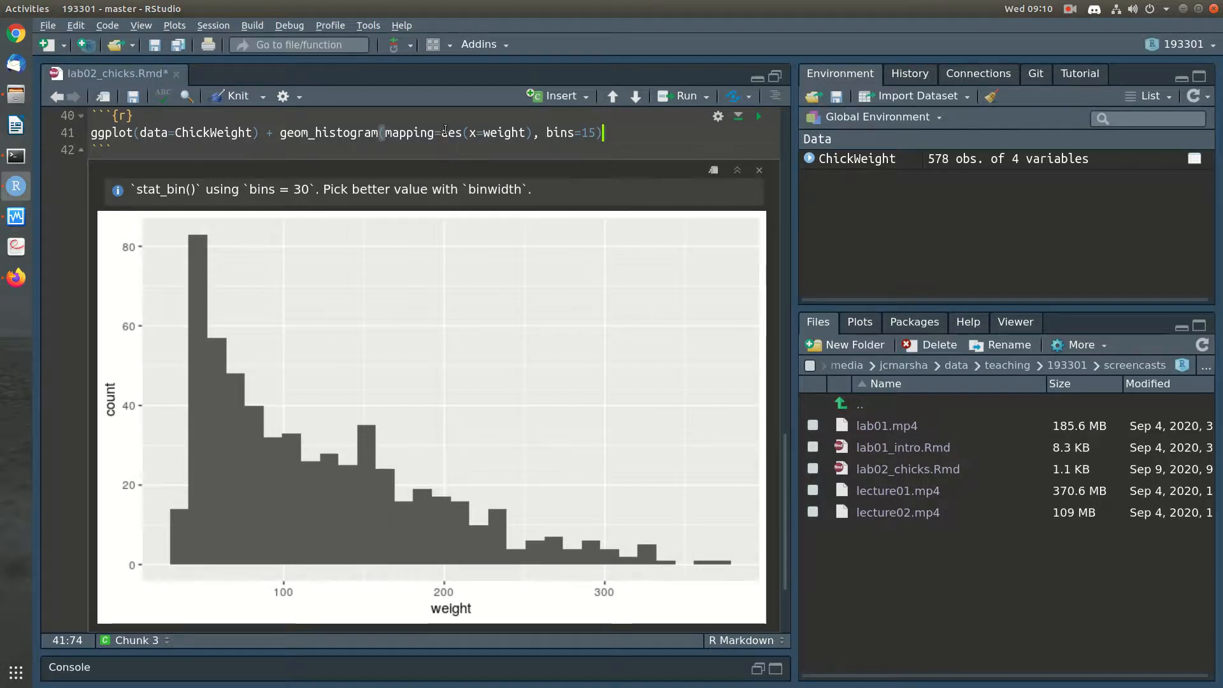
{"action": "left_click_drag", "start_coordinate": [442, 133], "coordinate": [532, 132]}
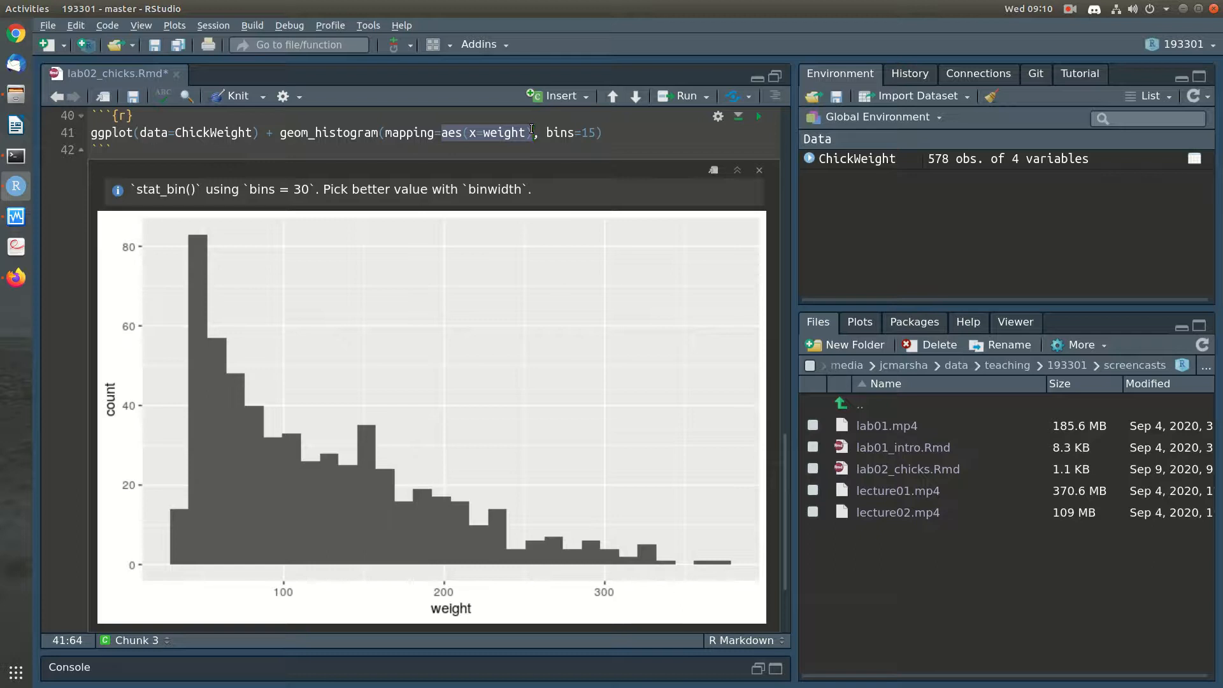
{"action": "left_click", "coordinate": [535, 136]}
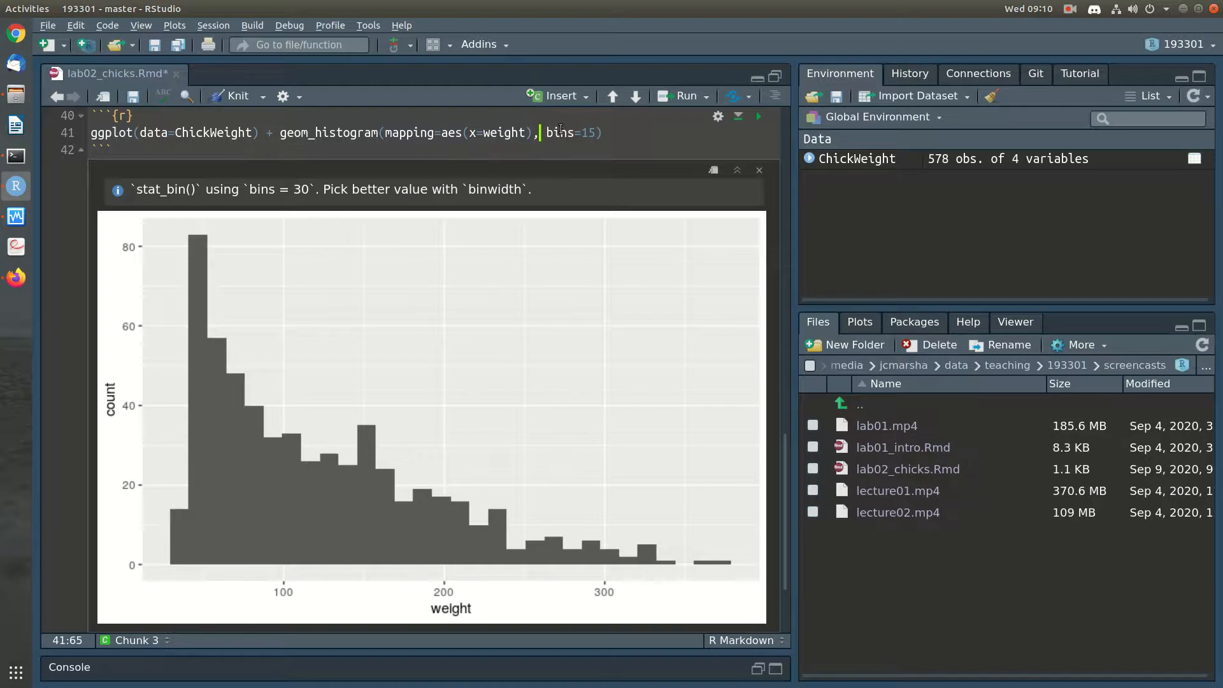
Step: Run the weight histogram line with bins=15, and rerun it with bins changed to 10
{"action": "left_click", "coordinate": [610, 132]}
{"action": "key", "text": "ctrl+Return"}
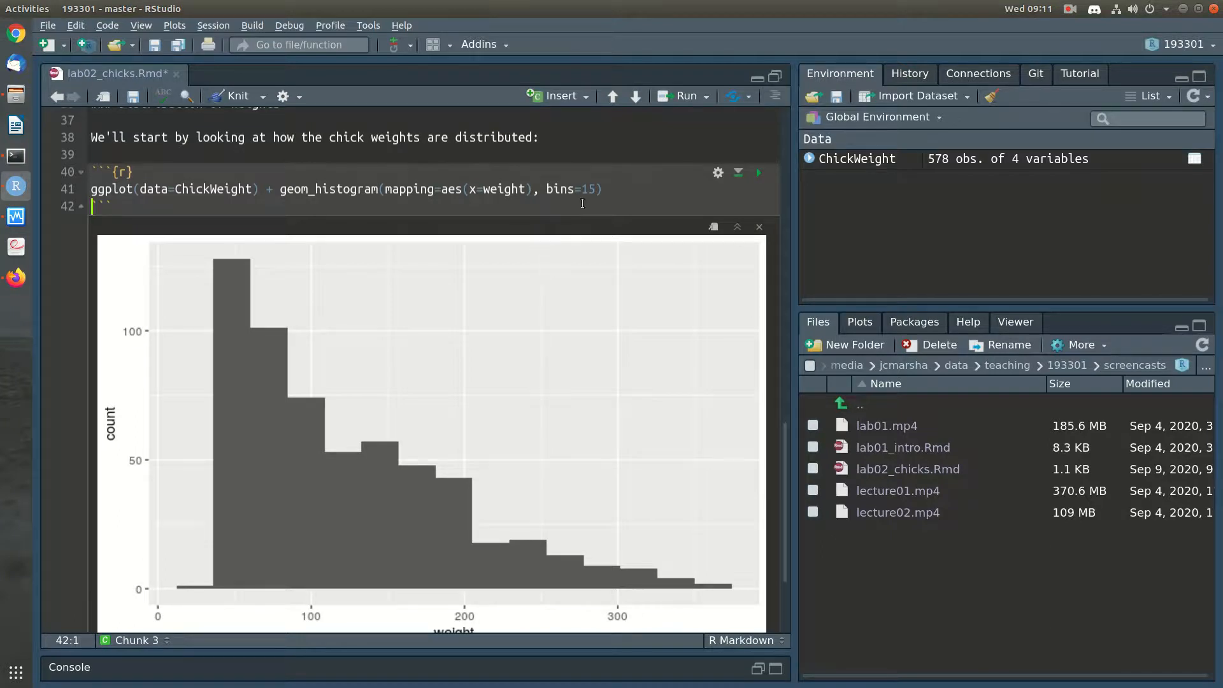
{"action": "left_click", "coordinate": [598, 189]}
{"action": "key", "text": "ctrl+Return"}
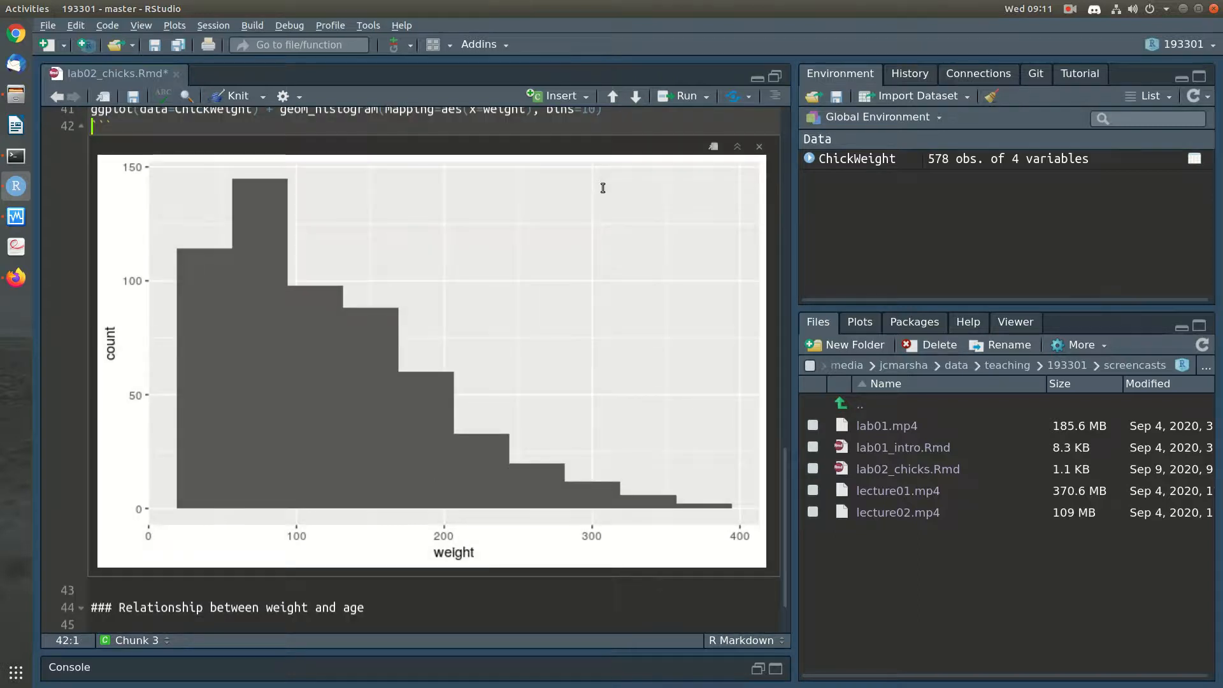
Step: Set the histogram's bins argument to 20 and rerun the line
{"action": "scroll", "coordinate": [603, 188], "scroll_direction": "up", "scroll_amount": 3}
{"action": "left_click", "coordinate": [591, 222]}
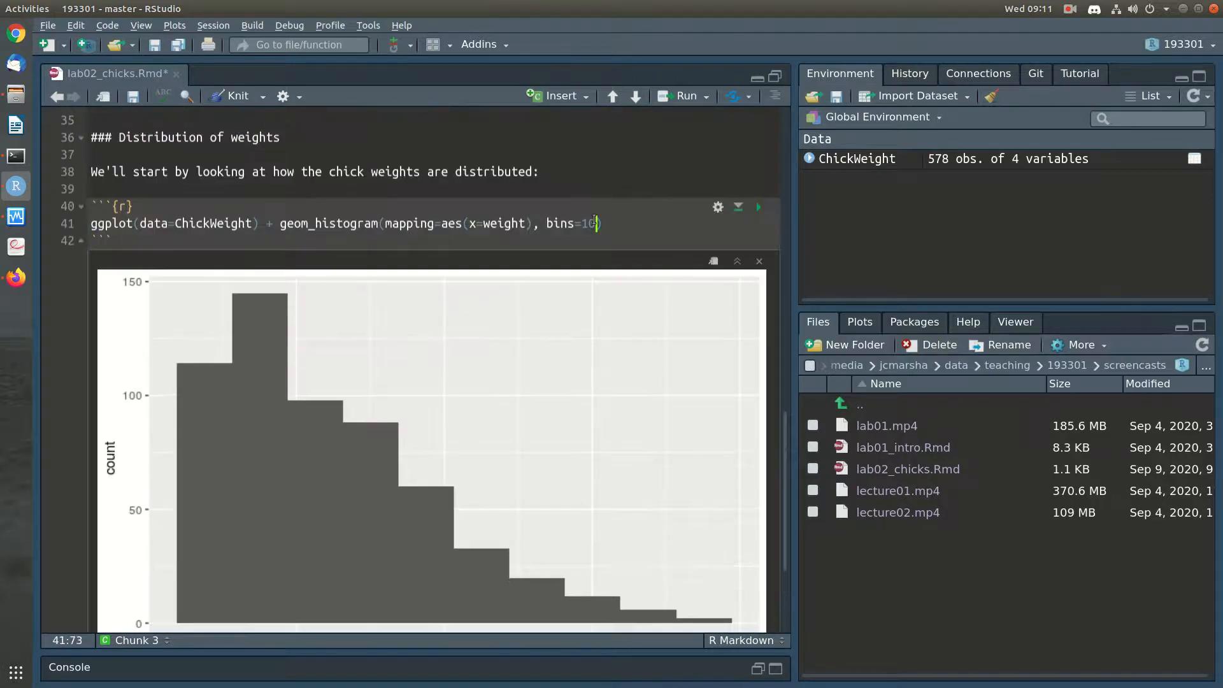
{"action": "key", "text": "ctrl+Return"}
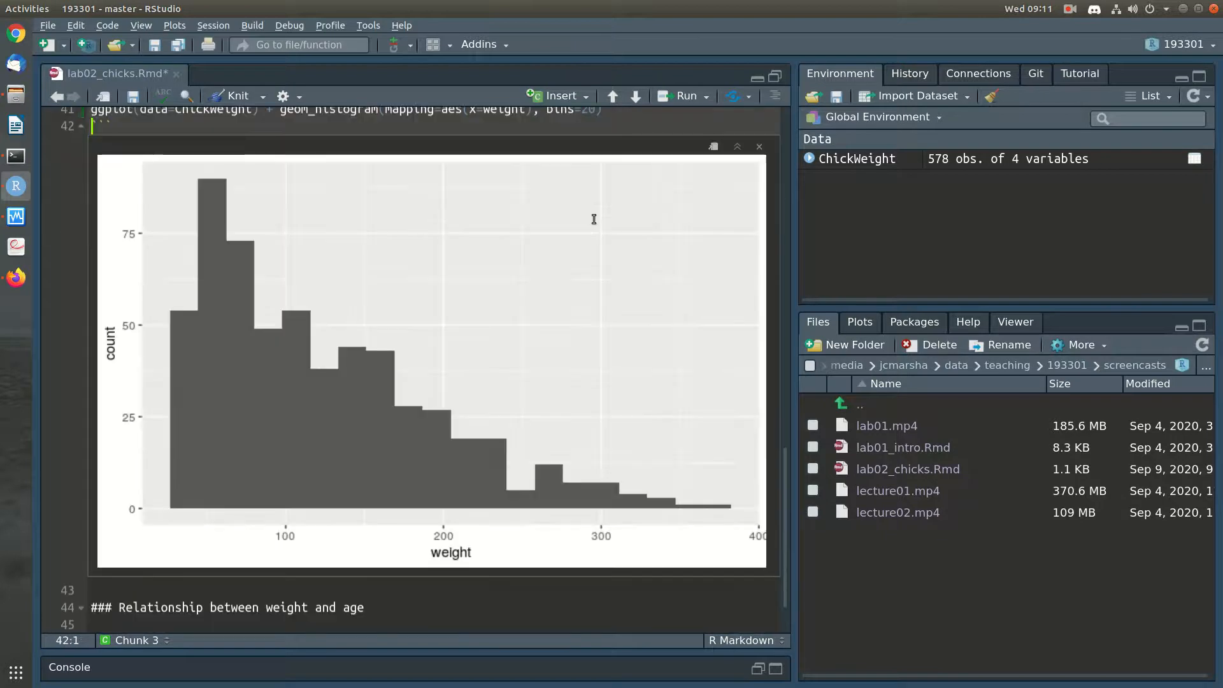
Step: Change the histogram's bins argument to 15 and run the plot again
{"action": "scroll", "coordinate": [593, 219], "scroll_direction": "up", "scroll_amount": 1}
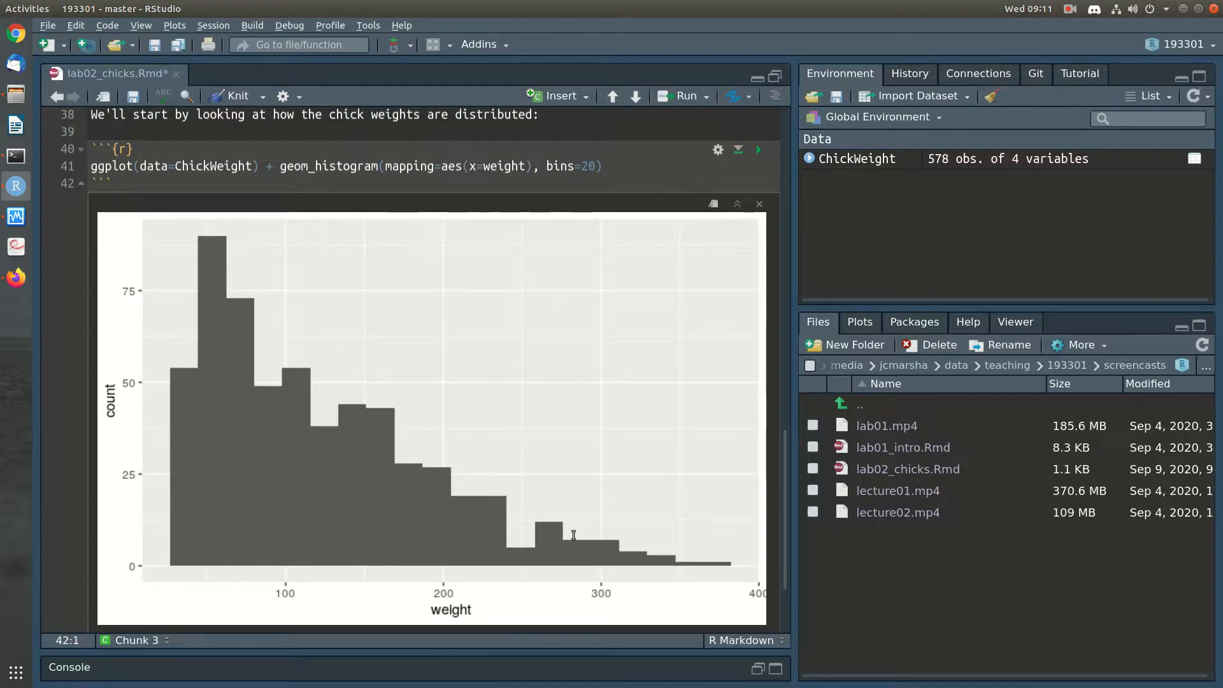
{"action": "left_click", "coordinate": [595, 166]}
{"action": "key", "text": "BackSpace"}
{"action": "key", "text": "BackSpace"}
{"action": "type", "text": "15"}
{"action": "key", "text": "ctrl+Return"}
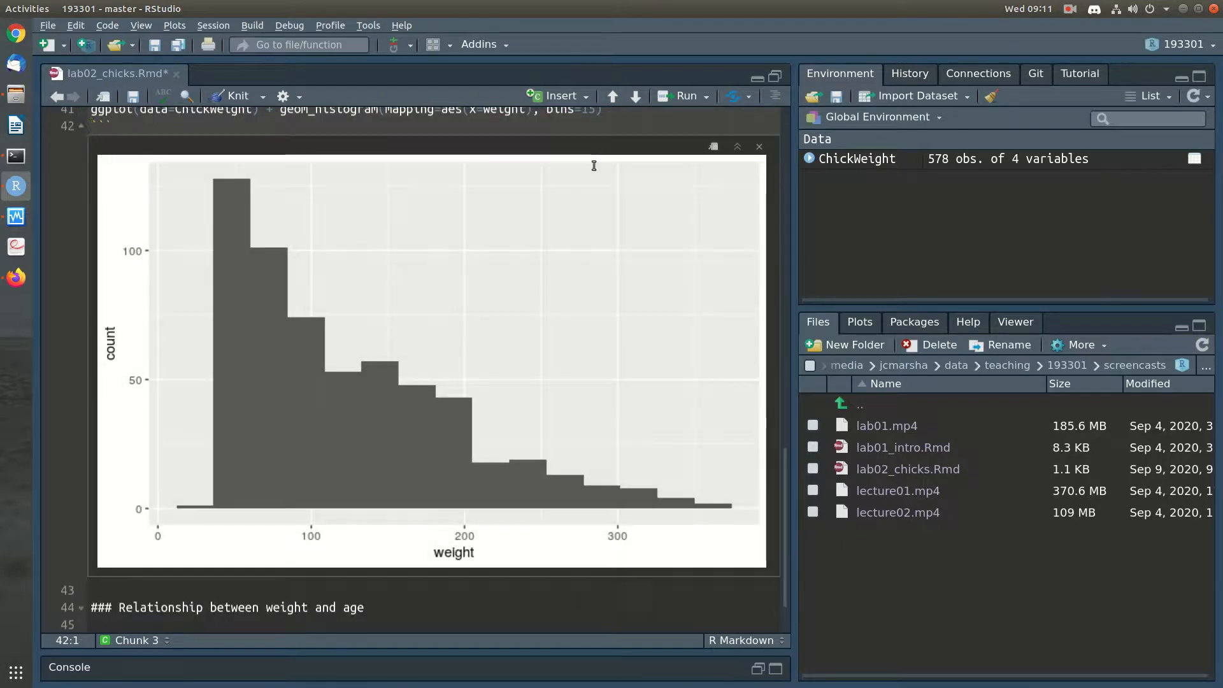
Step: Set bins to 12 in the geom_histogram call and rerun the line to redraw the weight histogram
{"action": "scroll", "coordinate": [595, 166], "scroll_direction": "up", "scroll_amount": 3}
{"action": "left_click", "coordinate": [591, 224]}
{"action": "key", "text": "ctrl+Return"}
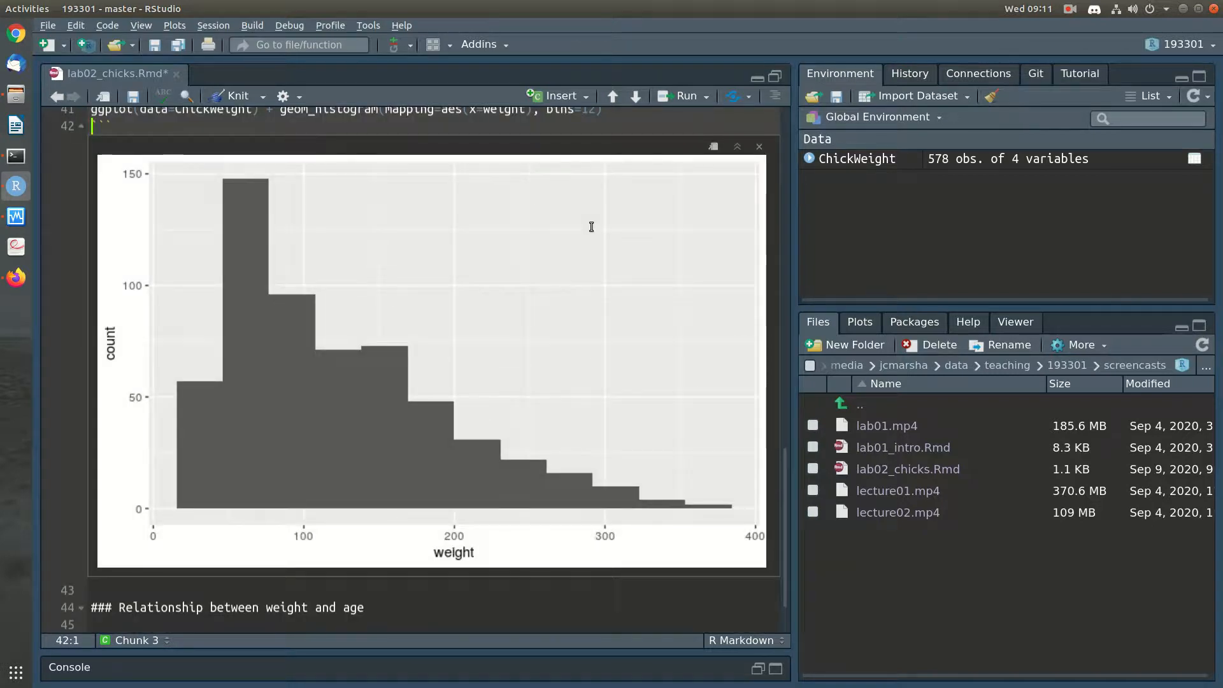
{"action": "scroll", "coordinate": [592, 227], "scroll_direction": "up", "scroll_amount": 2}
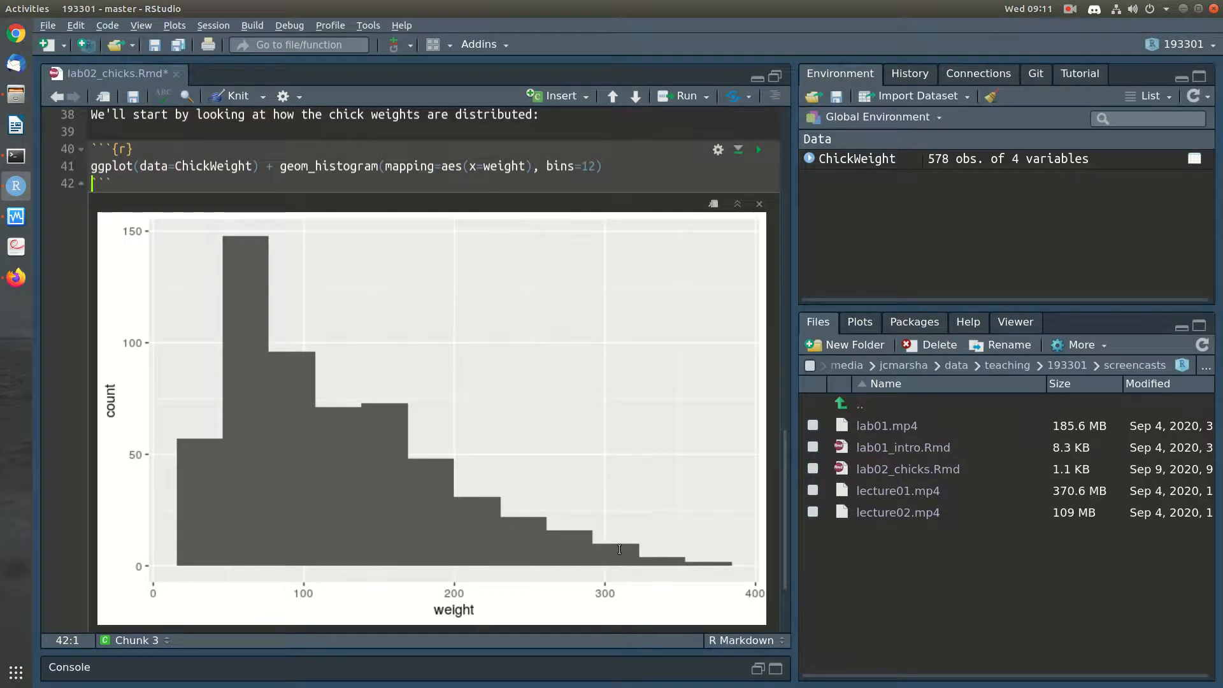
Step: Start a paragraph between the histogram chunk and the next heading with the text "The weight of chicks are skew to the right (most"
{"action": "scroll", "coordinate": [619, 549], "scroll_direction": "down", "scroll_amount": 3}
{"action": "left_click", "coordinate": [203, 590]}
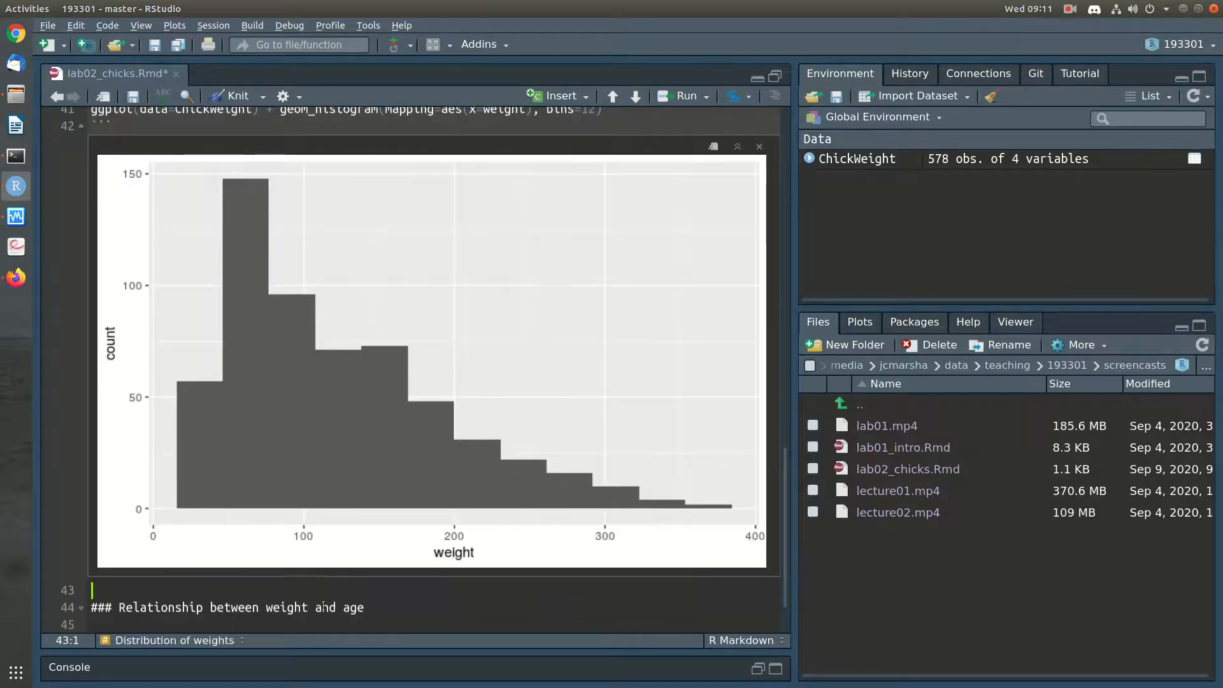
{"action": "key", "text": "Return"}
{"action": "key", "text": "Up"}
{"action": "key", "text": "Return"}
{"action": "type", "text": "The"}
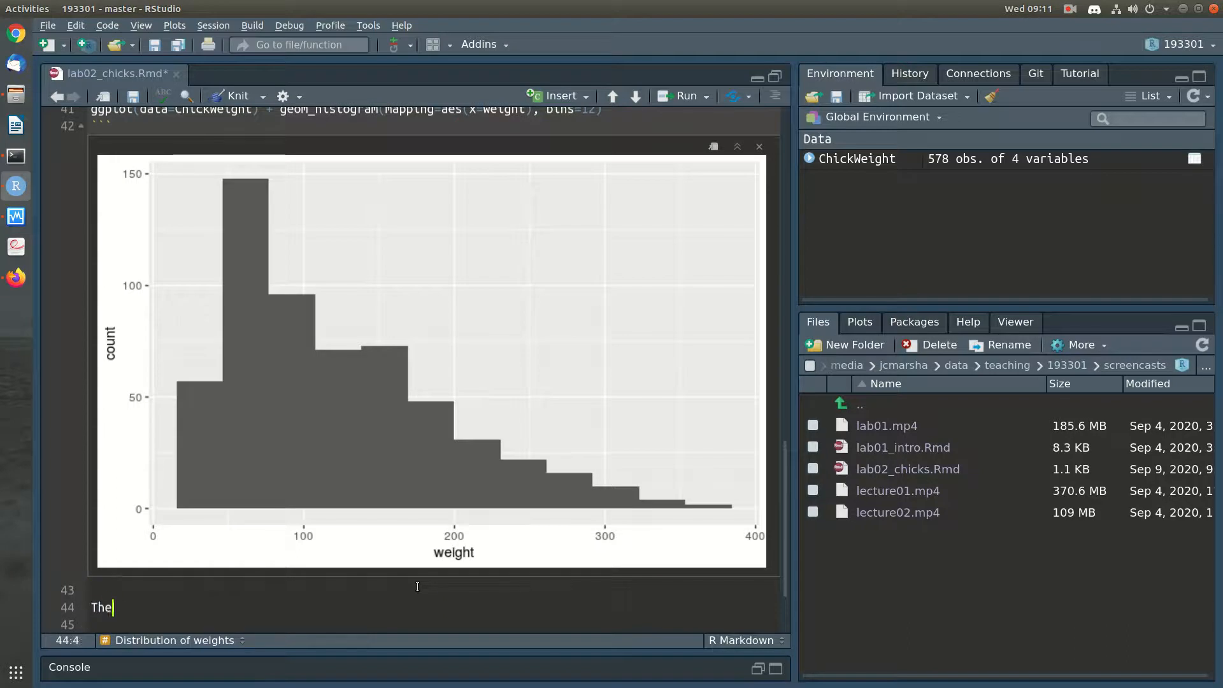
{"action": "type", "text": " weight of chicks are ske"}
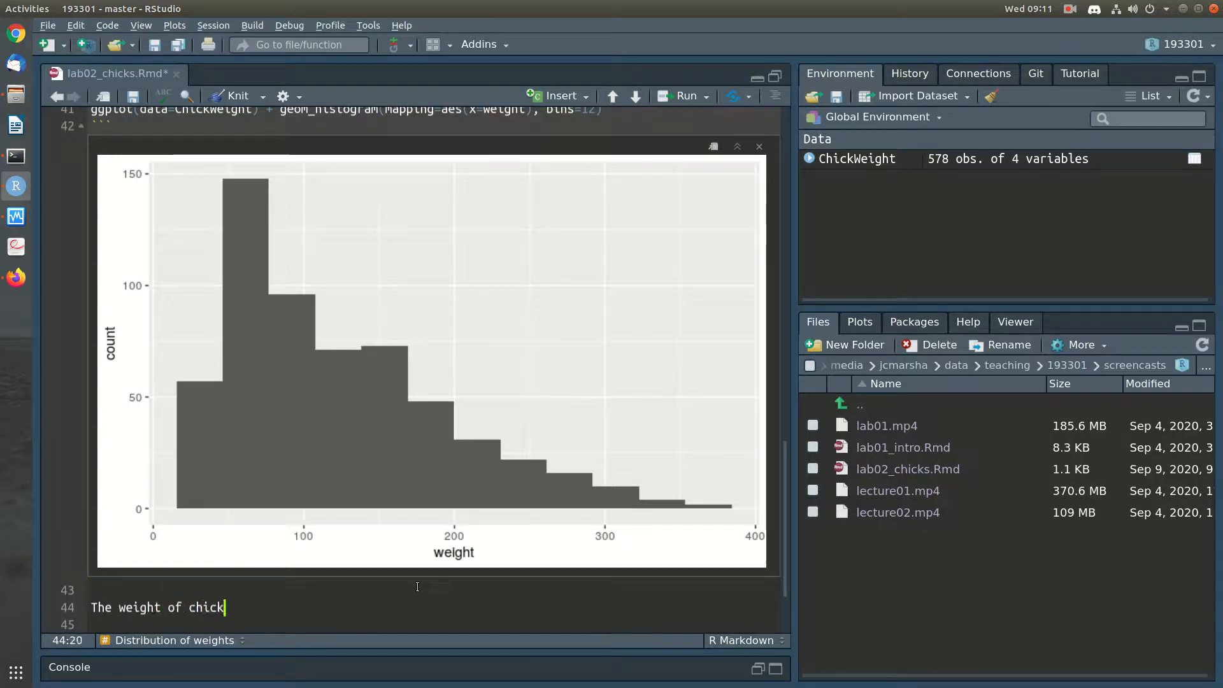
{"action": "type", "text": "the rih"}
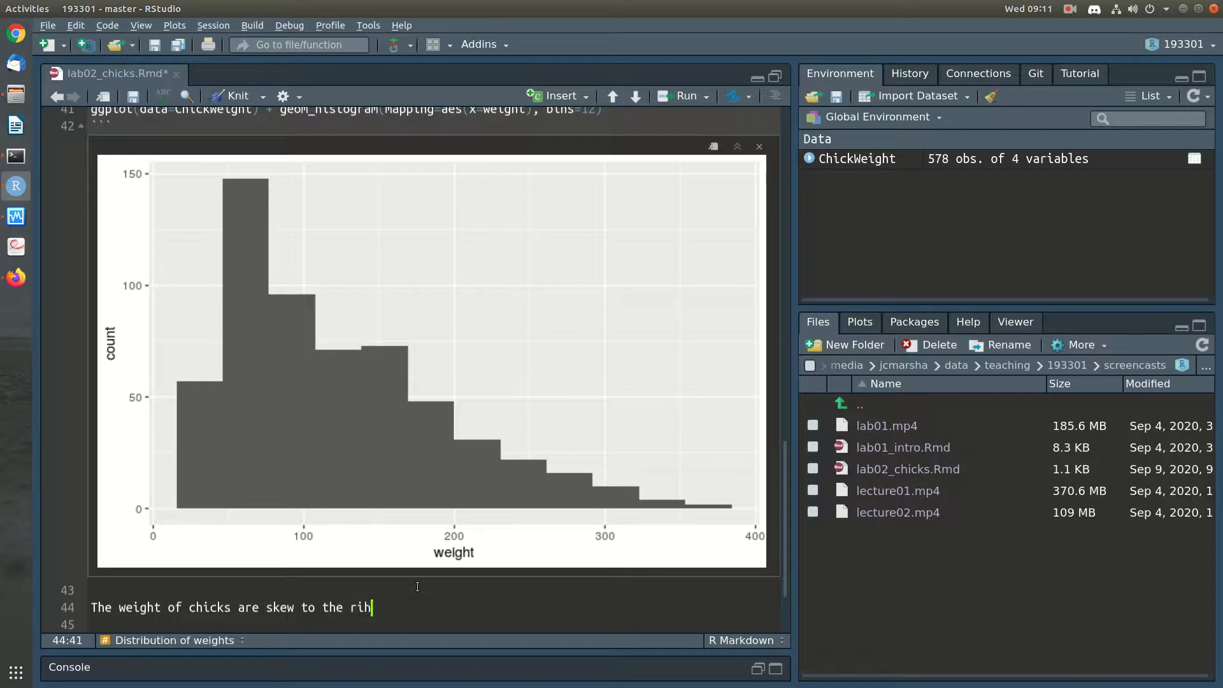
{"action": "key", "text": "BackSpace"}
{"action": "type", "text": "ght (most "}
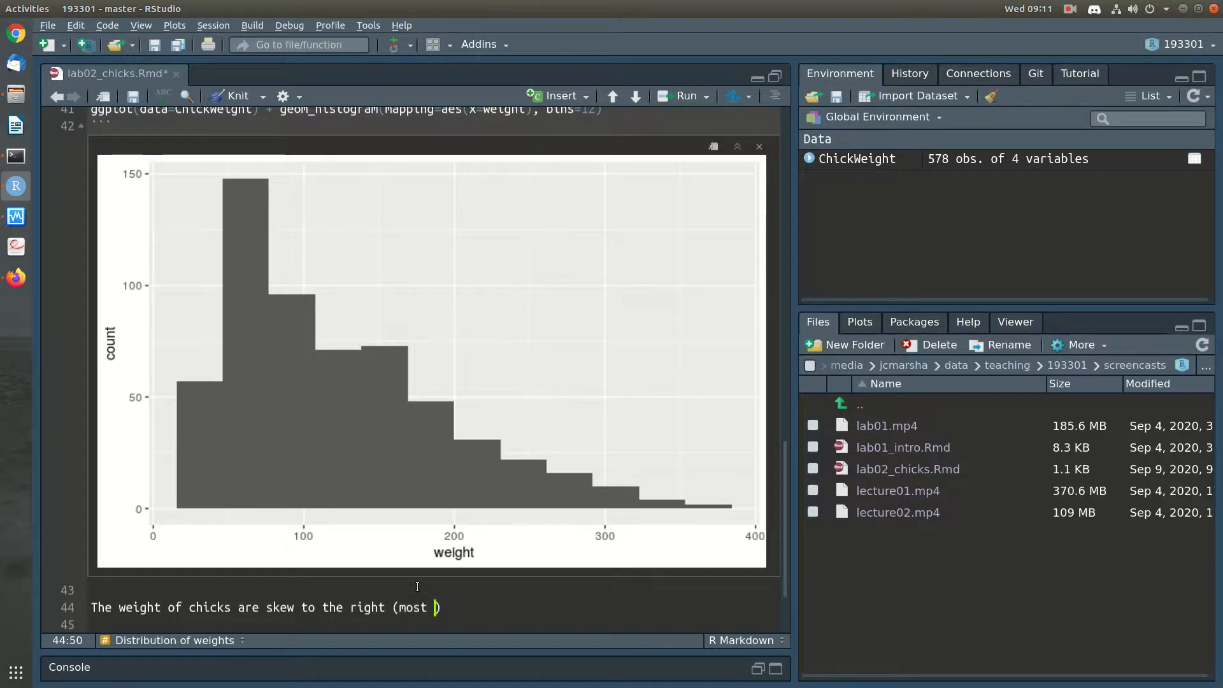
Step: Continue the bracketed remark with "chicks have low weights less than 100, but a few are as heavy as 400g" and close the bracket
{"action": "type", "text": "chicks are bu"}
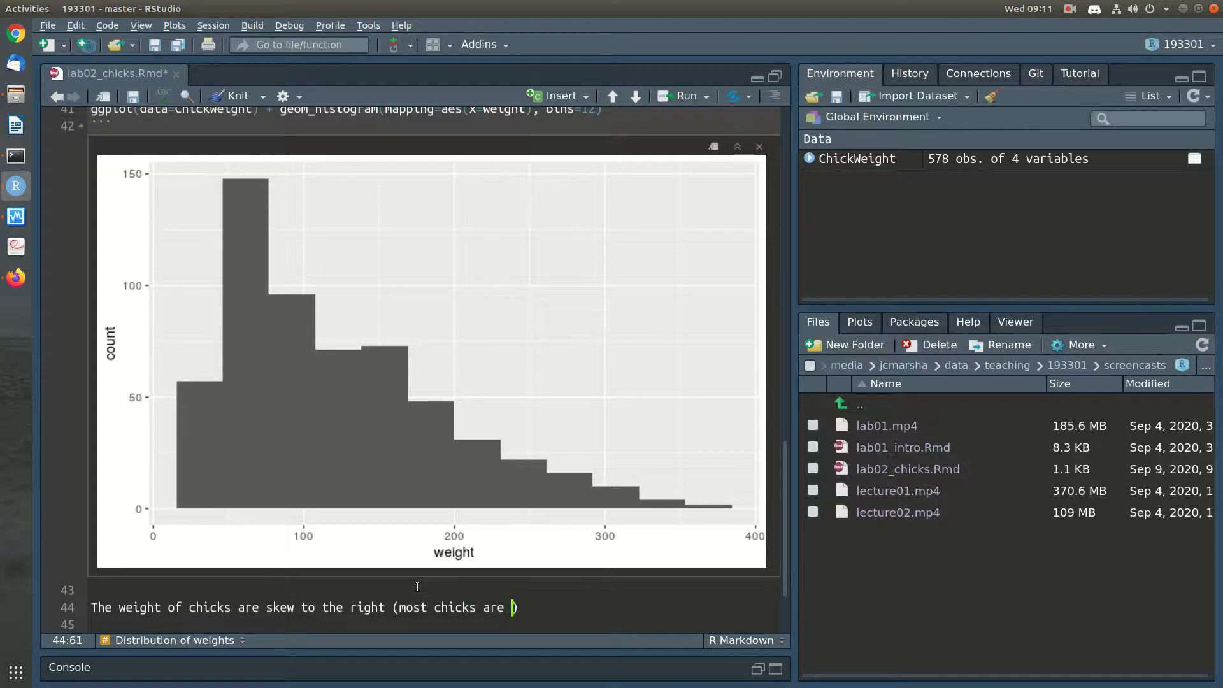
{"action": "type", "text": "nch"}
{"action": "key", "text": "BackSpace"}
{"action": "key", "text": "BackSpace"}
{"action": "key", "text": "BackSpace"}
{"action": "key", "text": "BackSpace"}
{"action": "key", "text": "BackSpace"}
{"action": "key", "text": "BackSpace"}
{"action": "key", "text": "BackSpace"}
{"action": "key", "text": "BackSpace"}
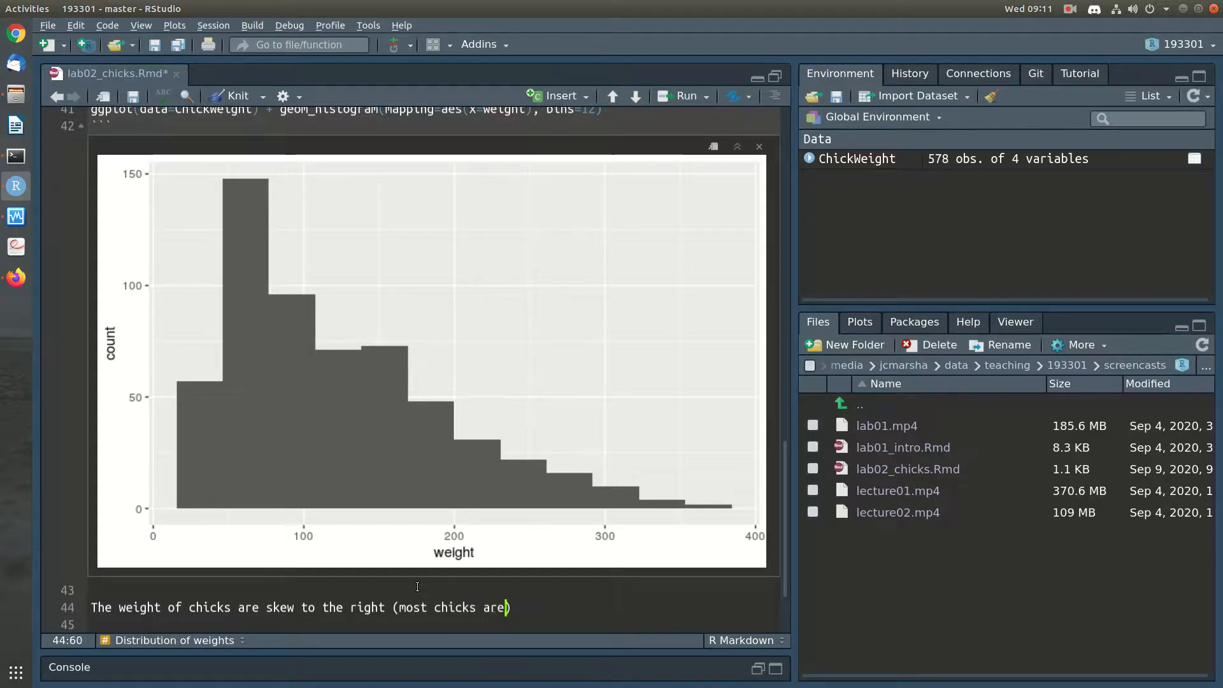
{"action": "key", "text": "BackSpace"}
{"action": "type", "text": "have low"}
{"action": "type", "text": " weights less than 1"}
{"action": "type", "text": "00) but s"}
{"action": "key", "text": "BackSpace"}
{"action": "key", "text": "BackSpace"}
{"action": "key", "text": "BackSpace"}
{"action": "key", "text": "BackSpace"}
{"action": "key", "text": "BackSpace"}
{"action": "key", "text": "BackSpace"}
{"action": "key", "text": "BackSpace"}
{"action": "type", "text": ", but a few are as heavy as 400g)"}
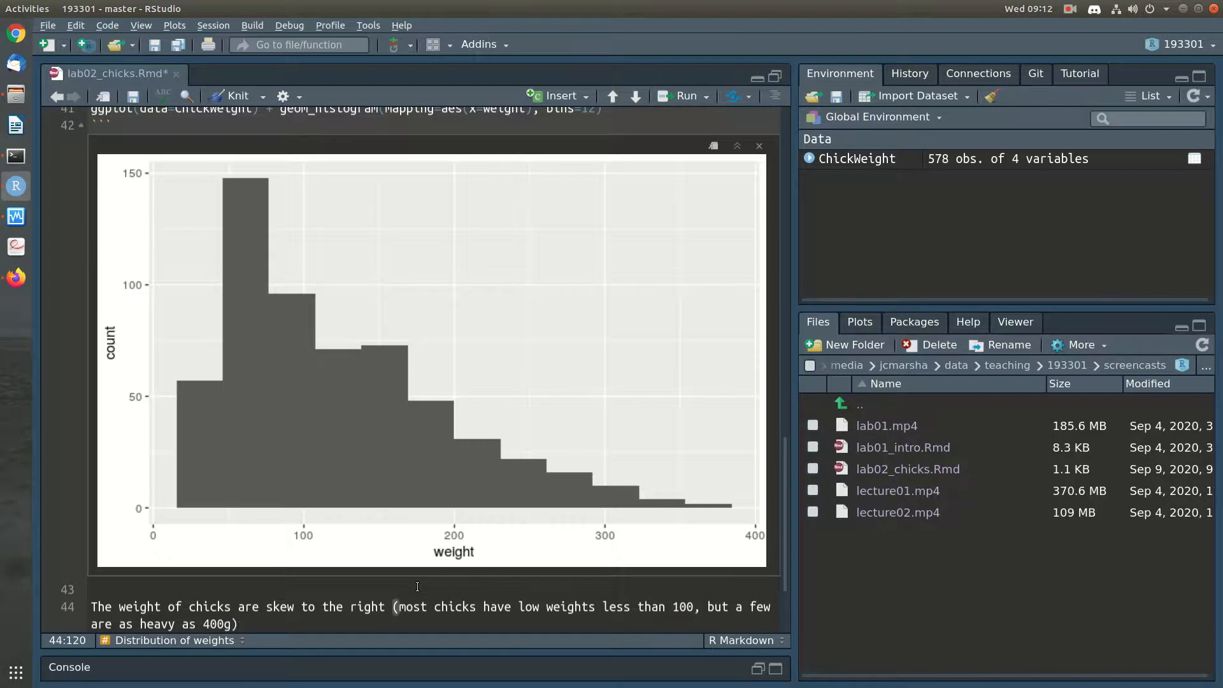
Step: Highlight the phrase "skew to the right" and the bracketed explanation that follows it in the new paragraph
{"action": "scroll", "coordinate": [418, 586], "scroll_direction": "down", "scroll_amount": 2}
{"action": "left_click_drag", "start_coordinate": [265, 549], "coordinate": [386, 547]}
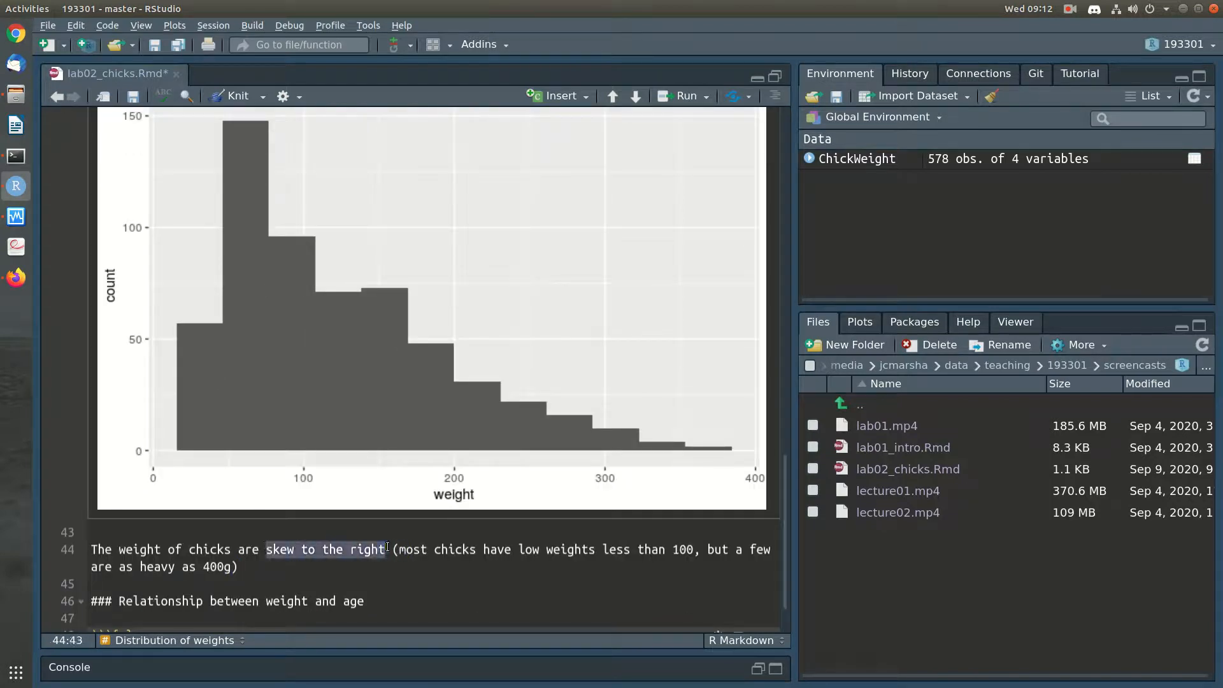
{"action": "left_click", "coordinate": [399, 549]}
{"action": "left_click", "coordinate": [363, 575], "text": "shift"}
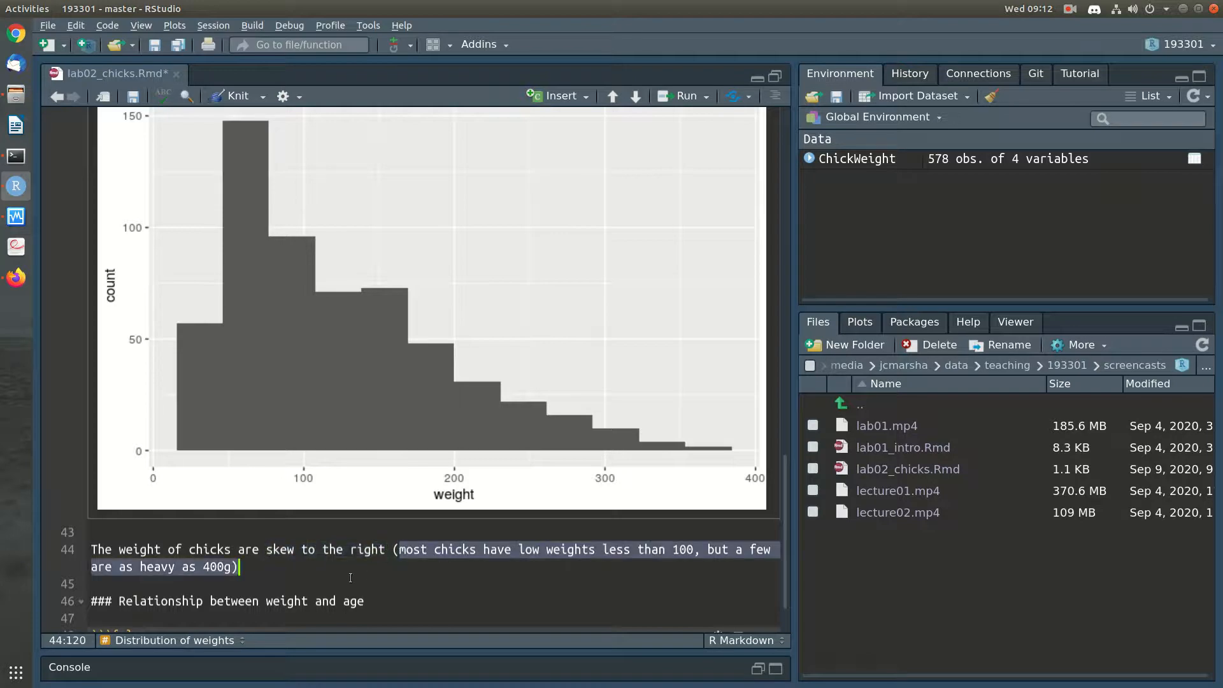
{"action": "key", "text": "shift+Left"}
Step: Append "the range is from about 20g up to almost 400g. Most are less than 200g." to the paragraph, and save the notebook
{"action": "left_click", "coordinate": [366, 571]}
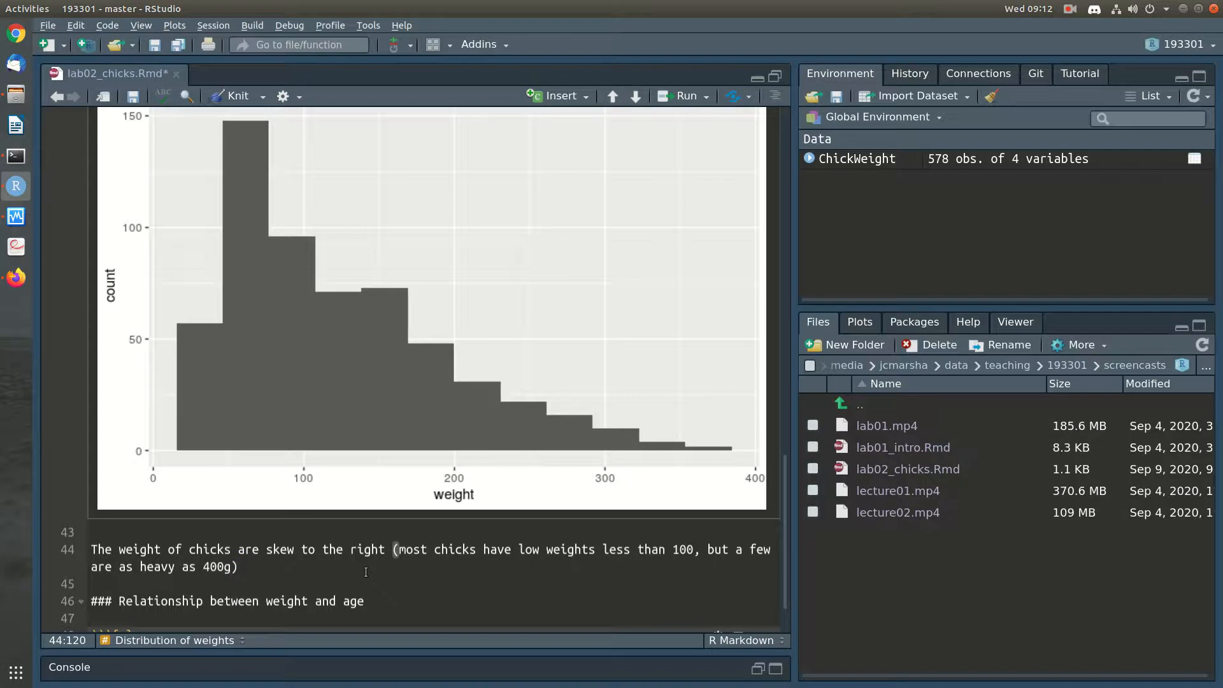
{"action": "type", "text": "the range is from about 20g up to almost 400g."}
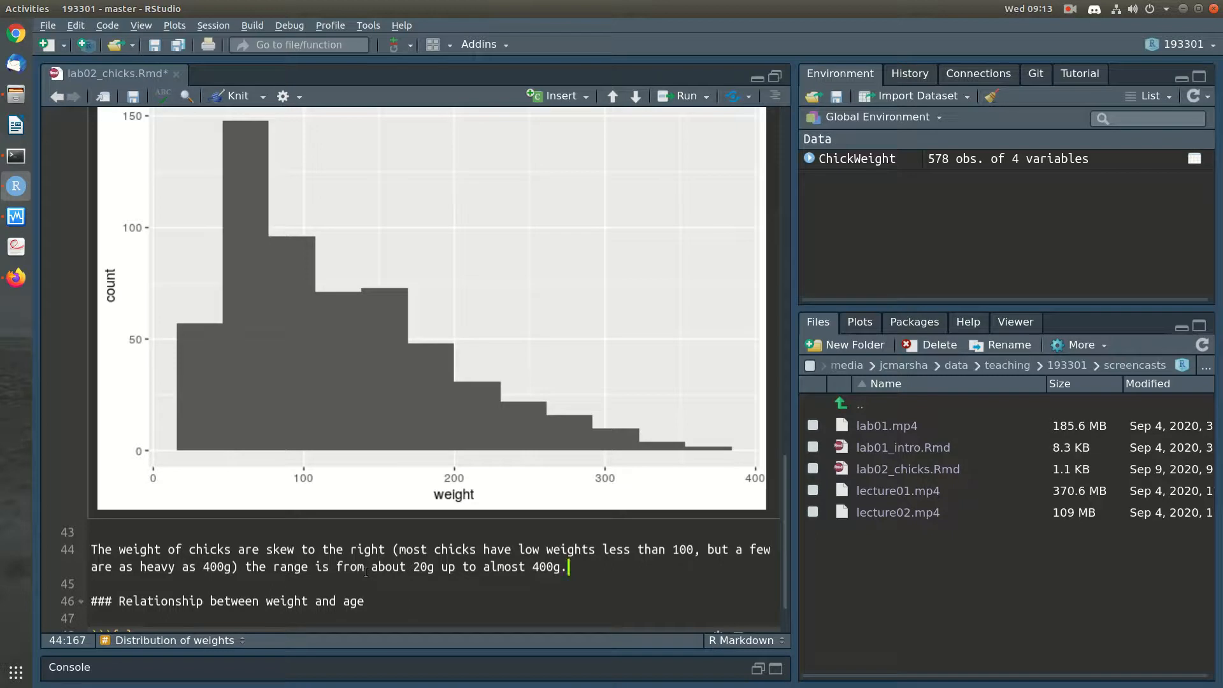
{"action": "type", "text": "Most are less than 200g."}
{"action": "key", "text": "Down"}
{"action": "key", "text": "Down"}
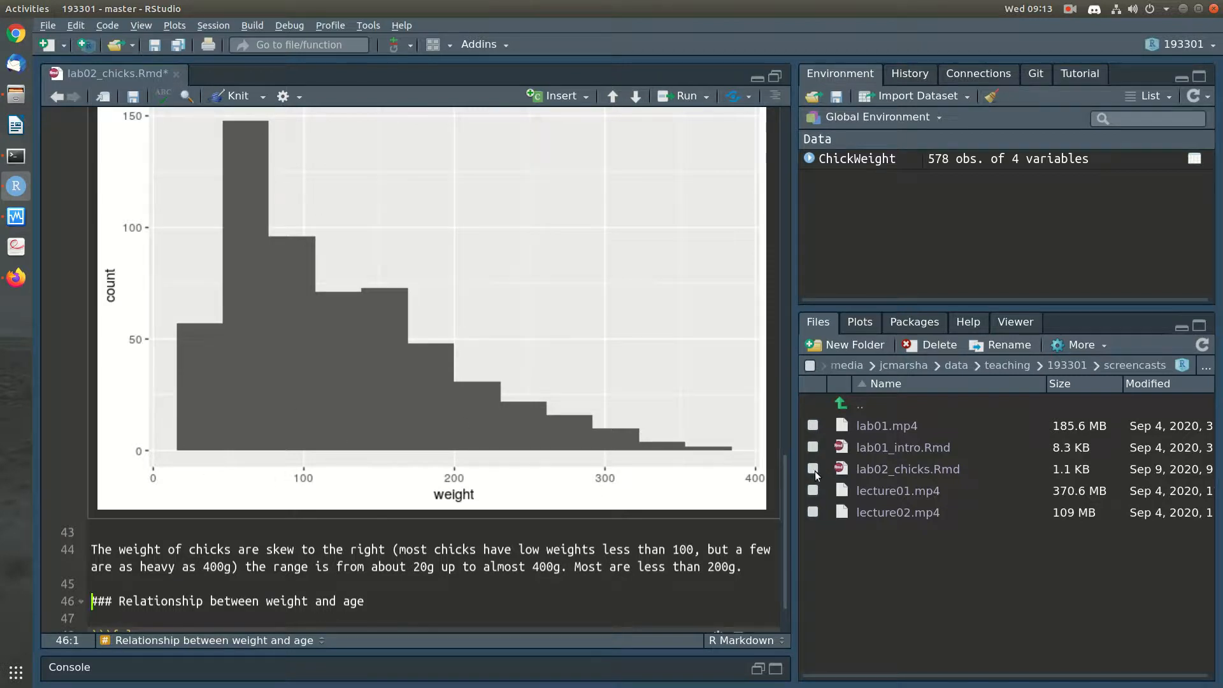
{"action": "key", "text": "ctrl+s"}
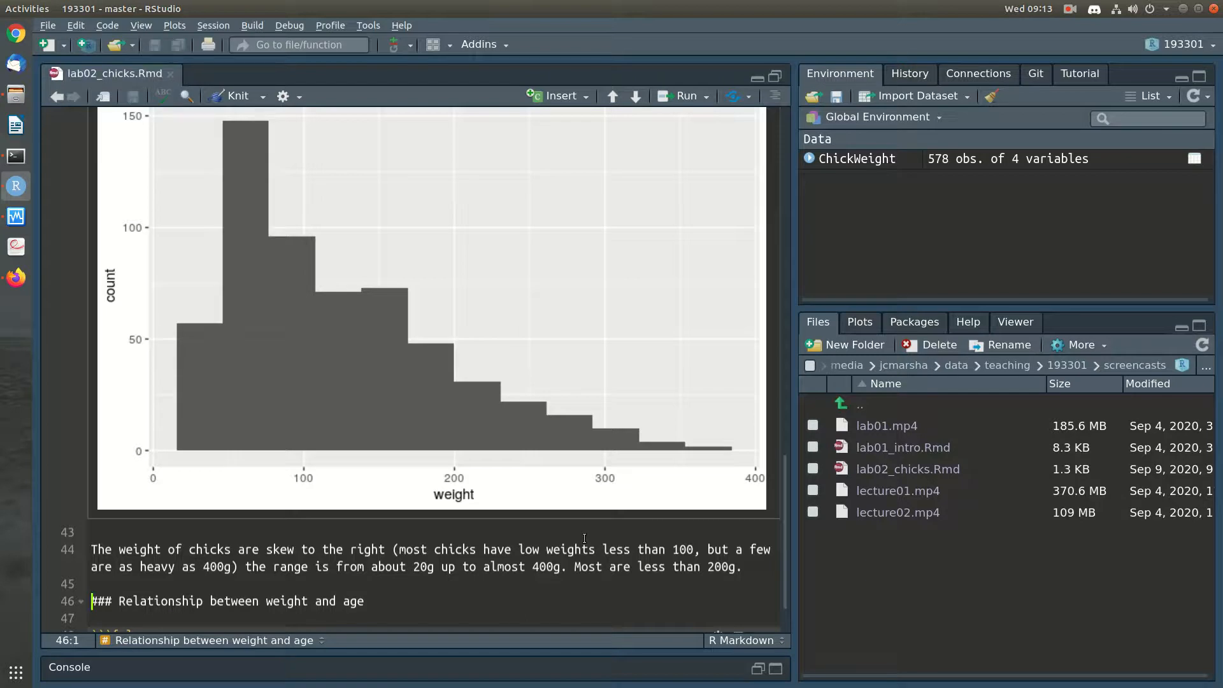
Step: Knit the lab02_chicks notebook into its HTML document
{"action": "scroll", "coordinate": [426, 550], "scroll_direction": "down", "scroll_amount": 3}
{"action": "scroll", "coordinate": [426, 551], "scroll_direction": "up", "scroll_amount": 4}
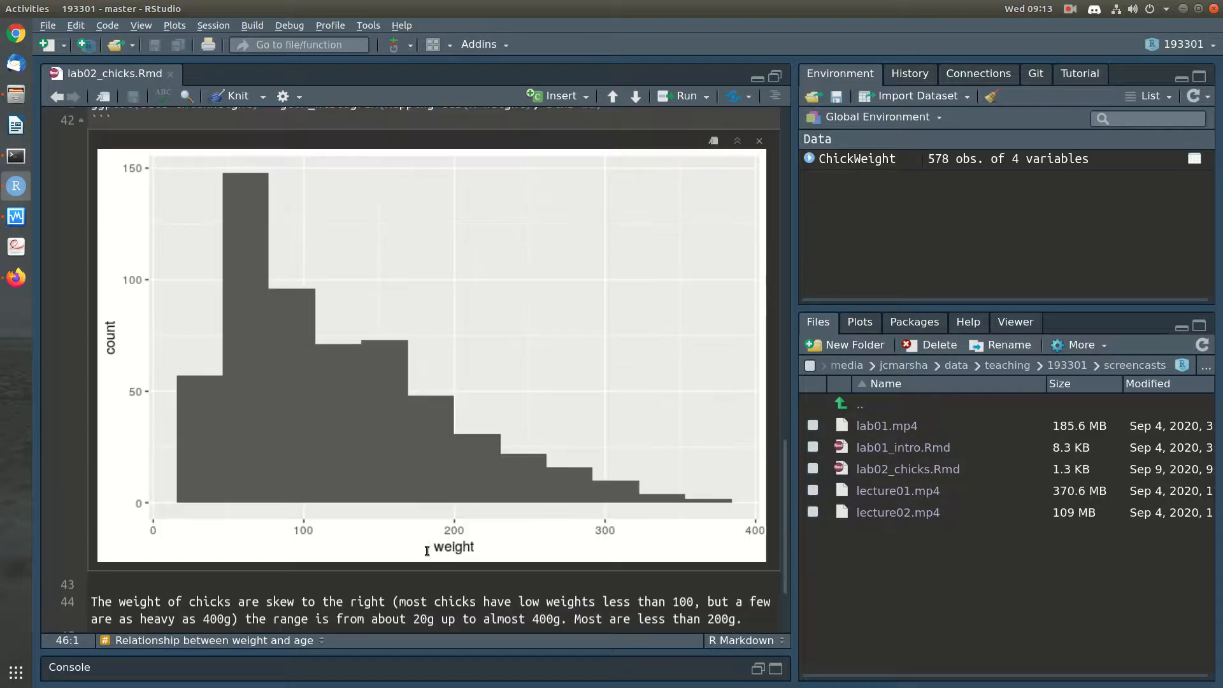
{"action": "scroll", "coordinate": [319, 282], "scroll_direction": "up", "scroll_amount": 1}
{"action": "scroll", "coordinate": [318, 282], "scroll_direction": "up", "scroll_amount": 2}
{"action": "scroll", "coordinate": [319, 282], "scroll_direction": "down", "scroll_amount": 5}
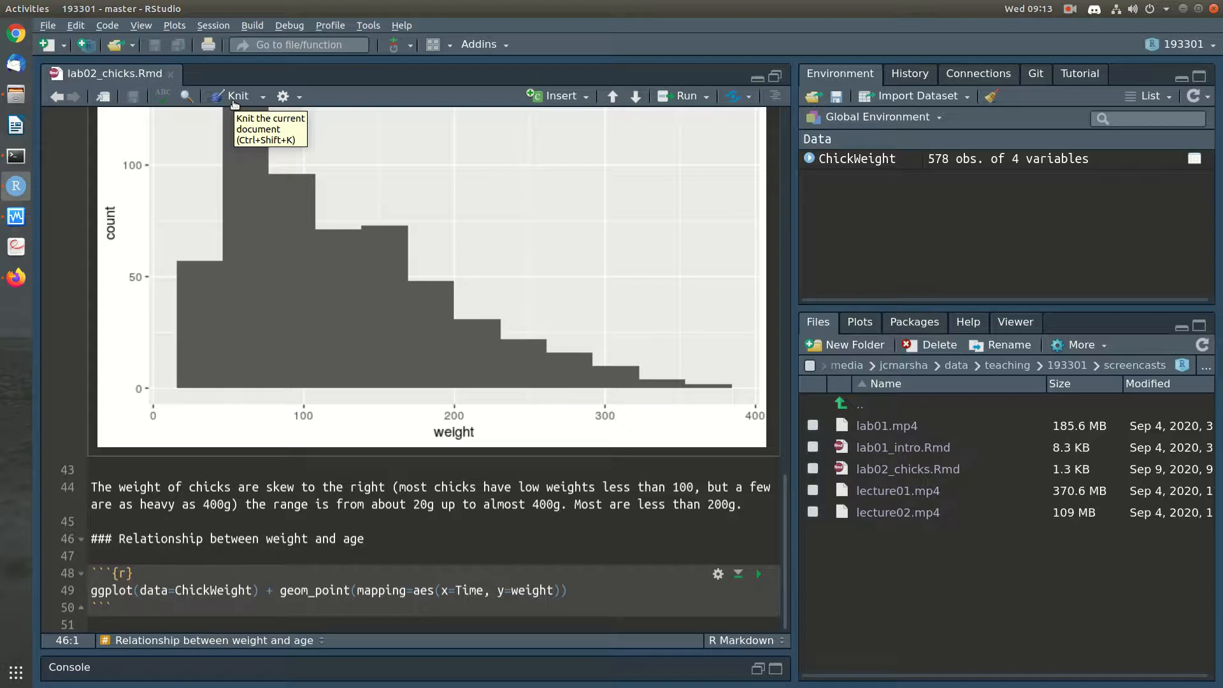
{"action": "left_click", "coordinate": [234, 99]}
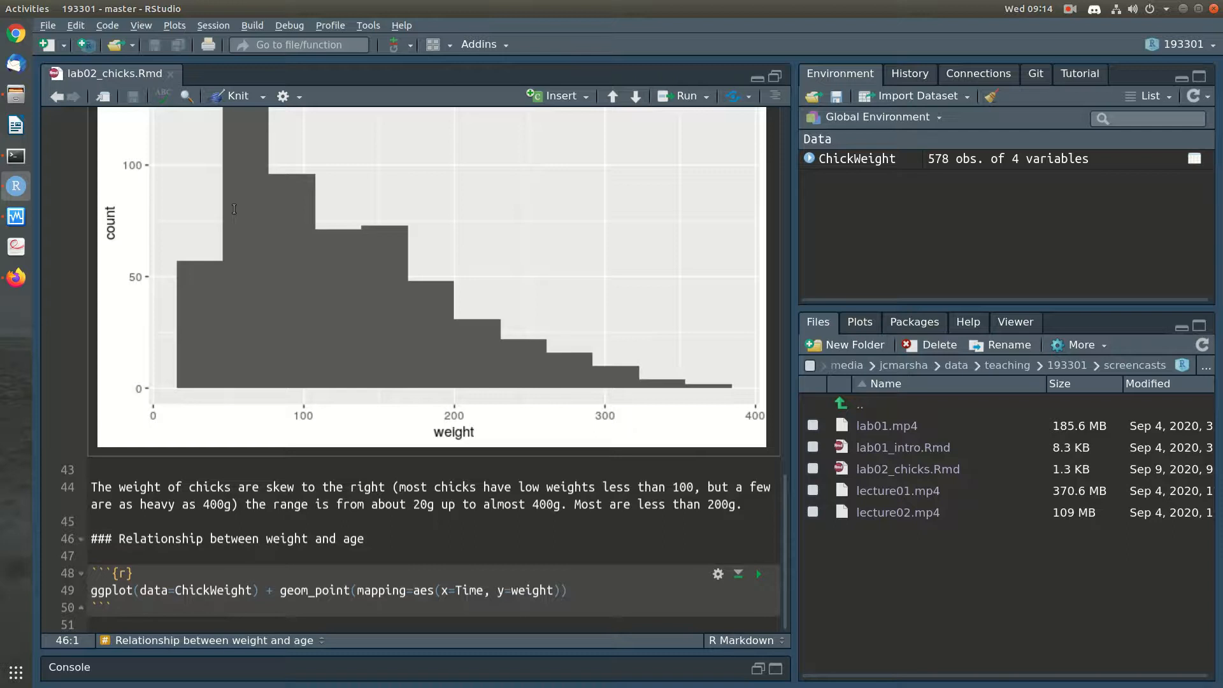
{"action": "left_click", "coordinate": [236, 97]}
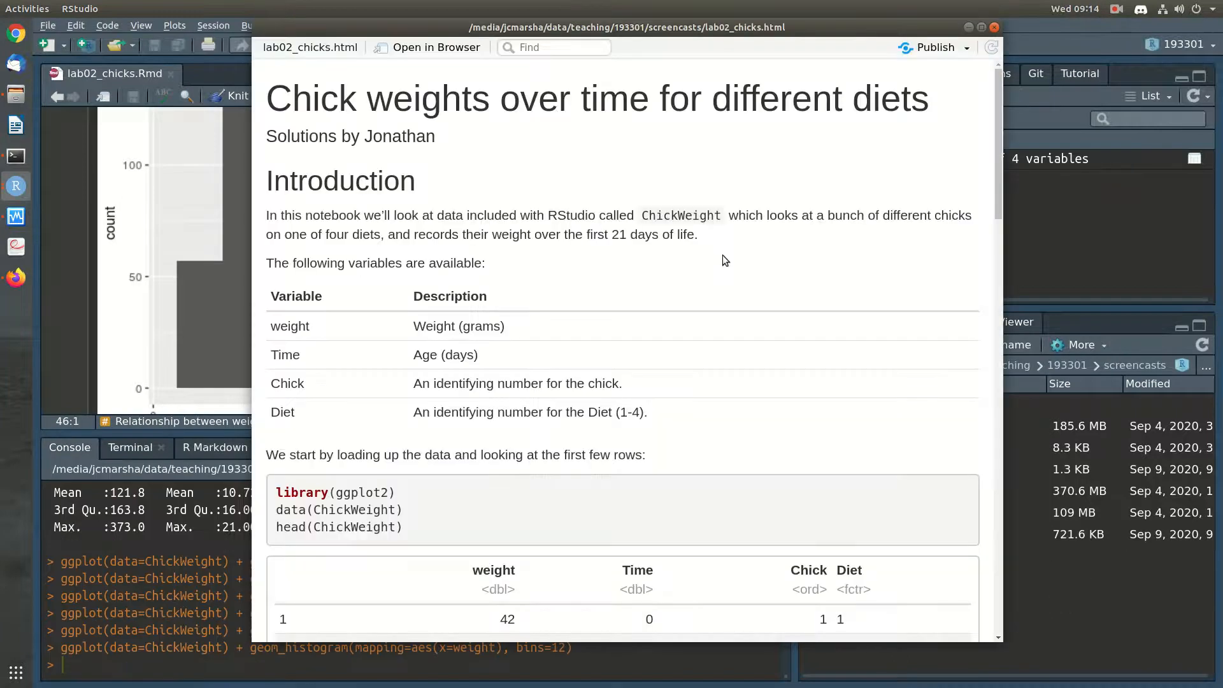
Step: Review the knitted document's data table, summary, histogram, written comment and scatter plot, and close the preview
{"action": "scroll", "coordinate": [722, 255], "scroll_direction": "down", "scroll_amount": 7}
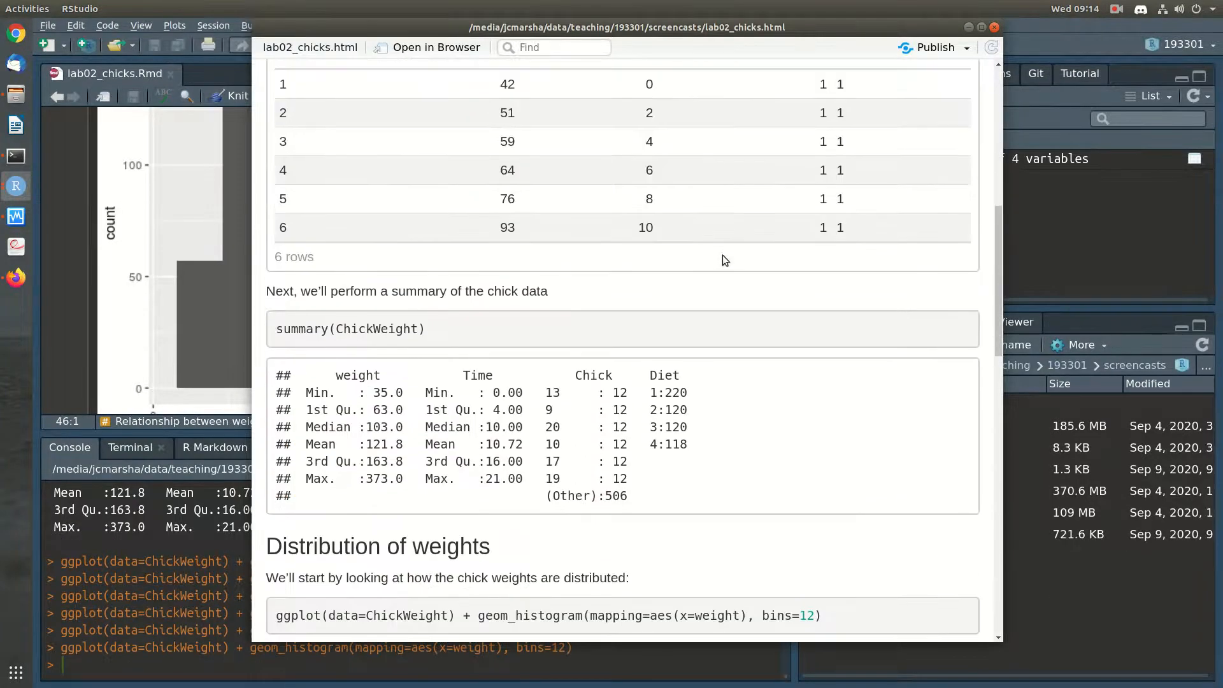
{"action": "scroll", "coordinate": [722, 260], "scroll_direction": "down", "scroll_amount": 4}
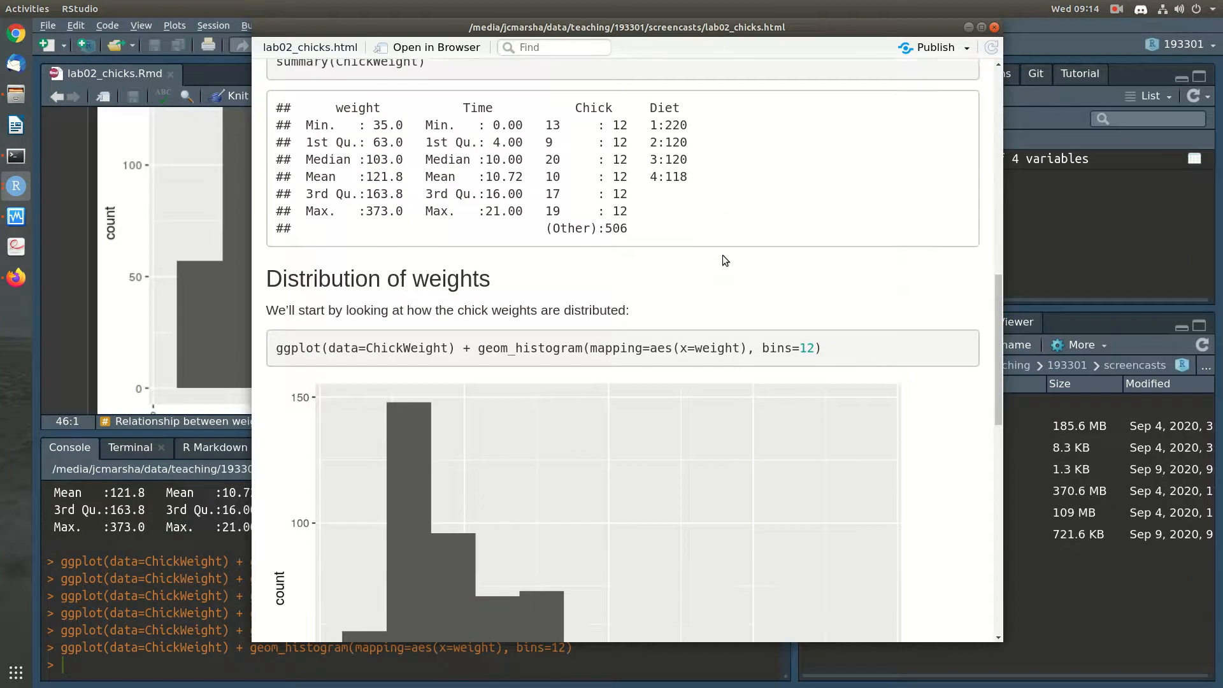
{"action": "scroll", "coordinate": [722, 254], "scroll_direction": "down", "scroll_amount": 9}
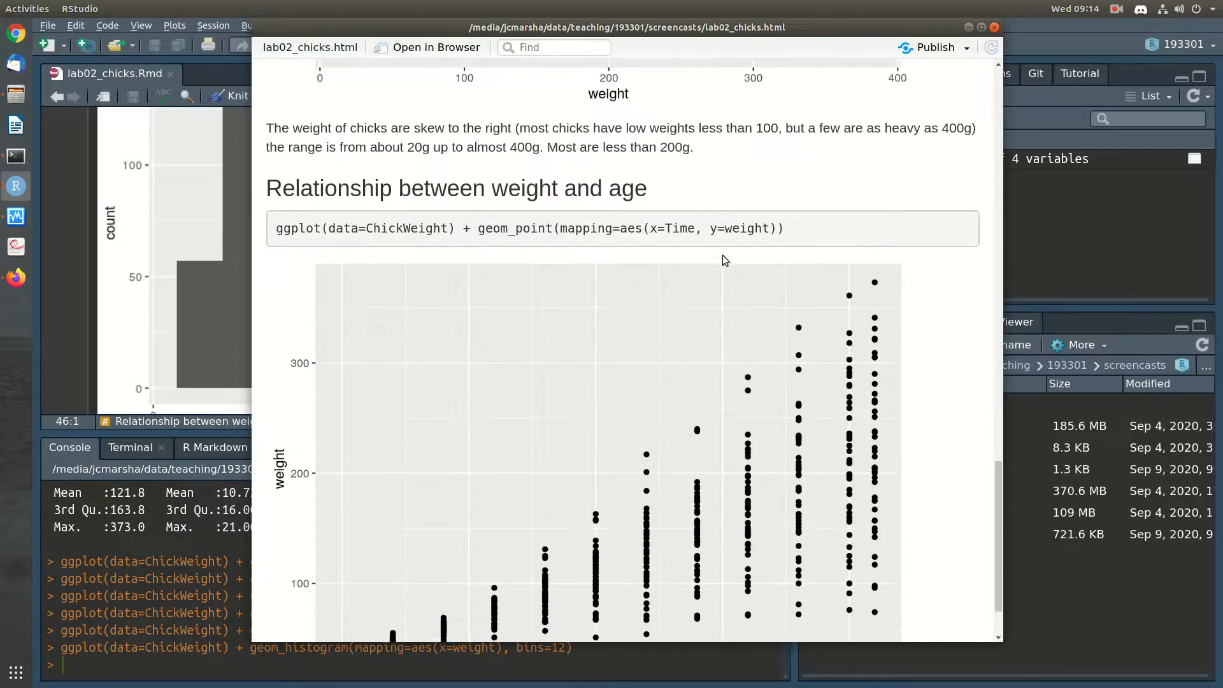
{"action": "scroll", "coordinate": [722, 255], "scroll_direction": "down", "scroll_amount": 1}
{"action": "scroll", "coordinate": [628, 295], "scroll_direction": "up", "scroll_amount": 3}
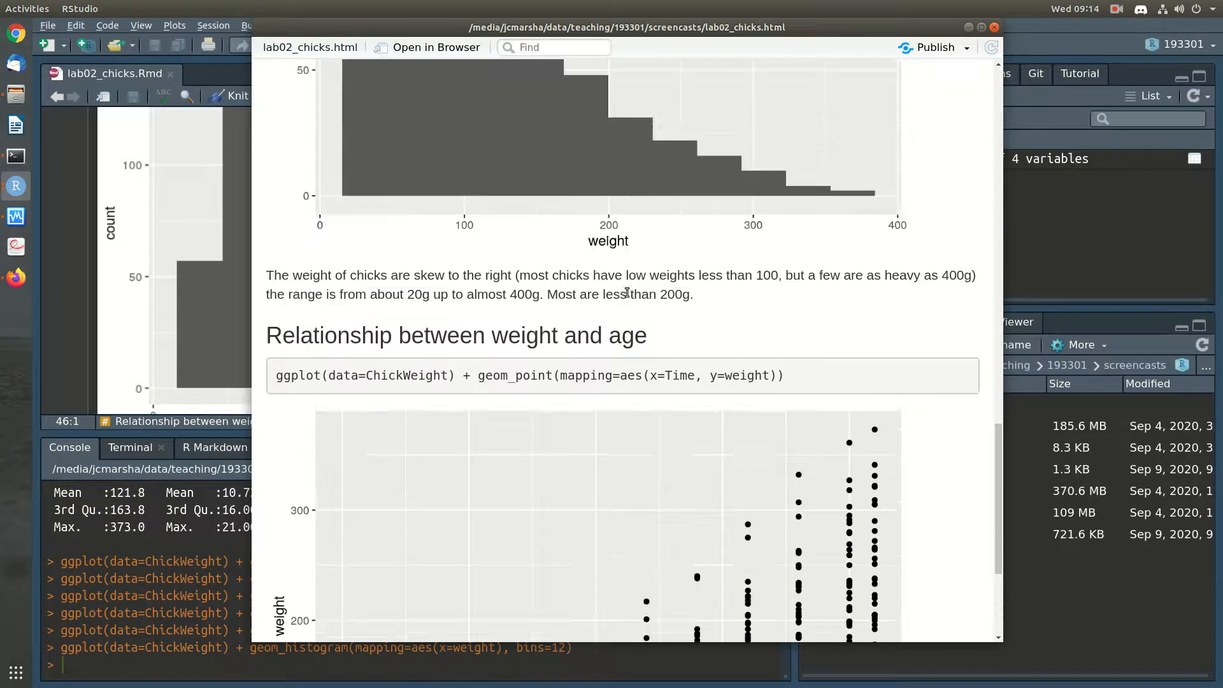
{"action": "scroll", "coordinate": [627, 292], "scroll_direction": "up", "scroll_amount": 10}
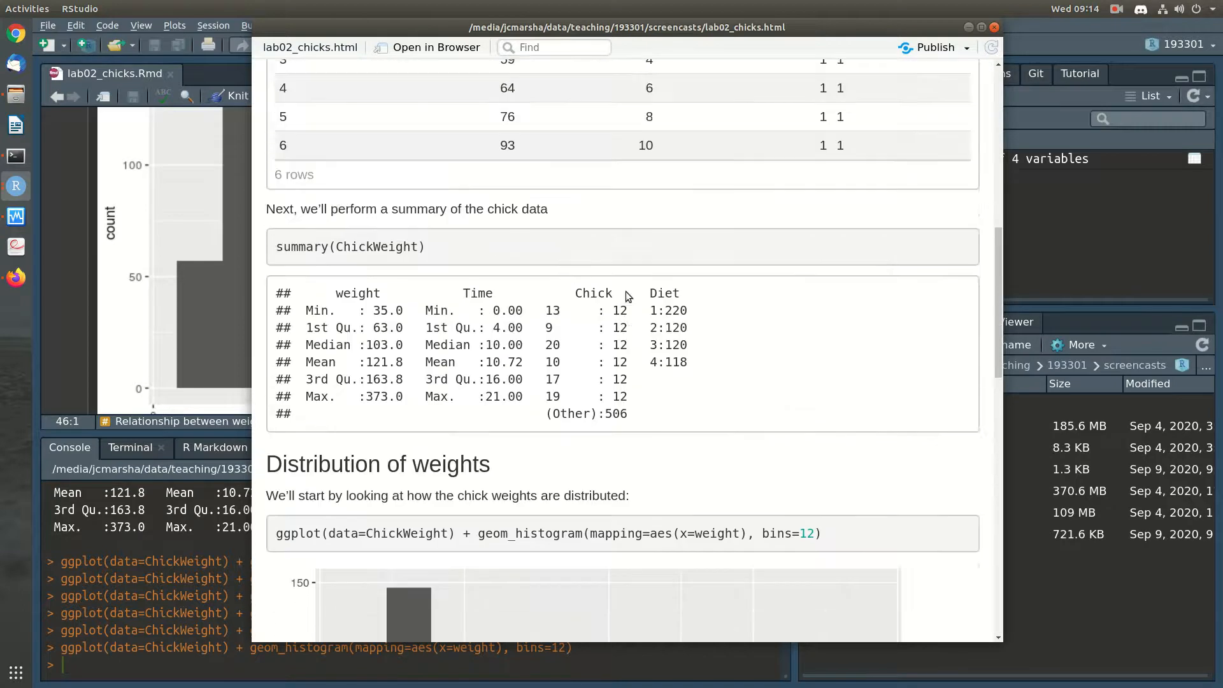
{"action": "scroll", "coordinate": [627, 292], "scroll_direction": "up", "scroll_amount": 6}
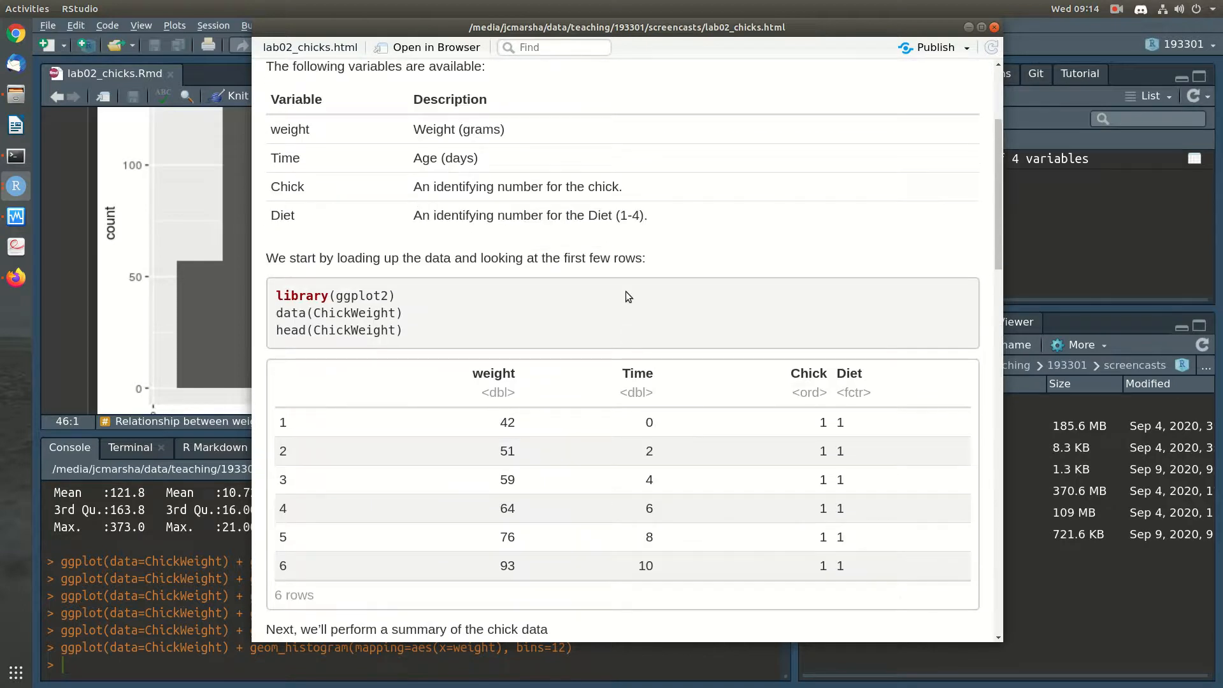
{"action": "left_click", "coordinate": [994, 26]}
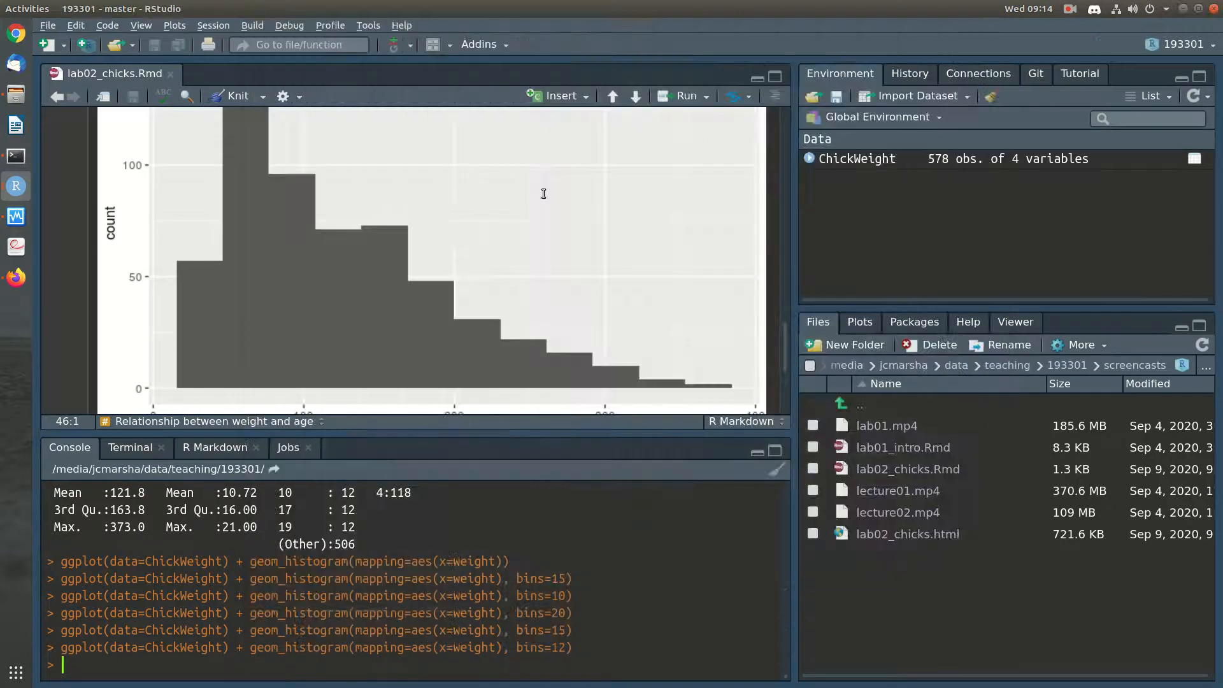
{"action": "scroll", "coordinate": [453, 247], "scroll_direction": "up", "scroll_amount": 5}
{"action": "scroll", "coordinate": [452, 246], "scroll_direction": "up", "scroll_amount": 3}
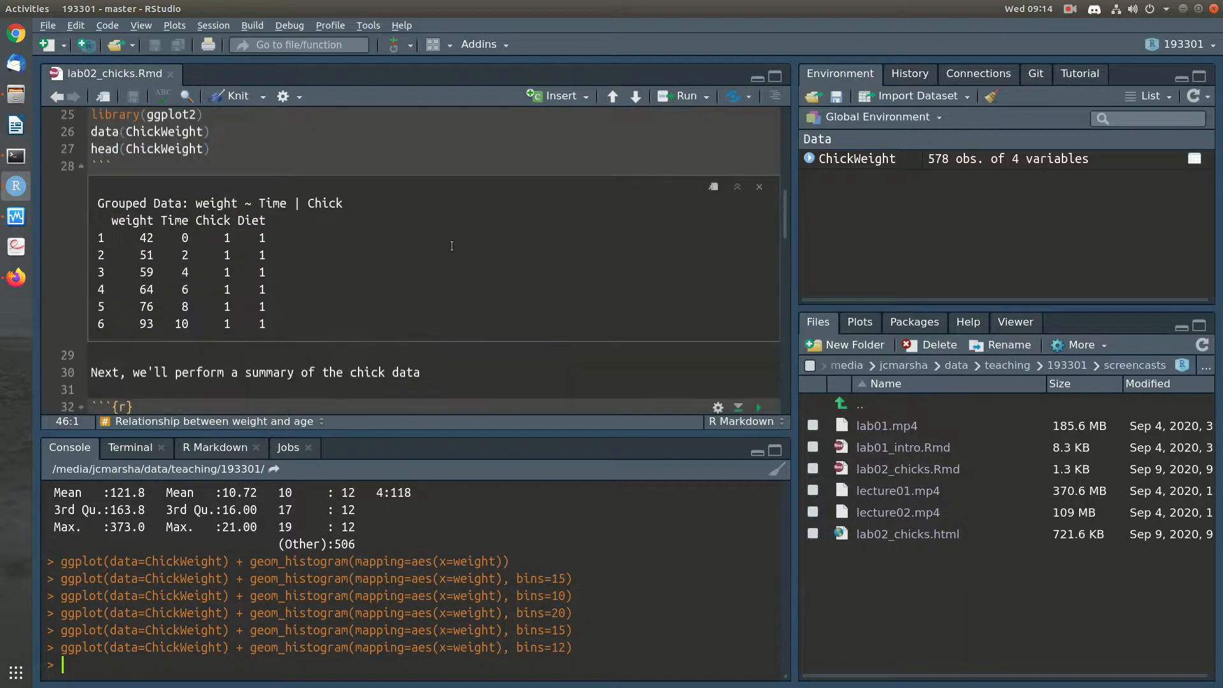
{"action": "scroll", "coordinate": [452, 246], "scroll_direction": "down", "scroll_amount": 3}
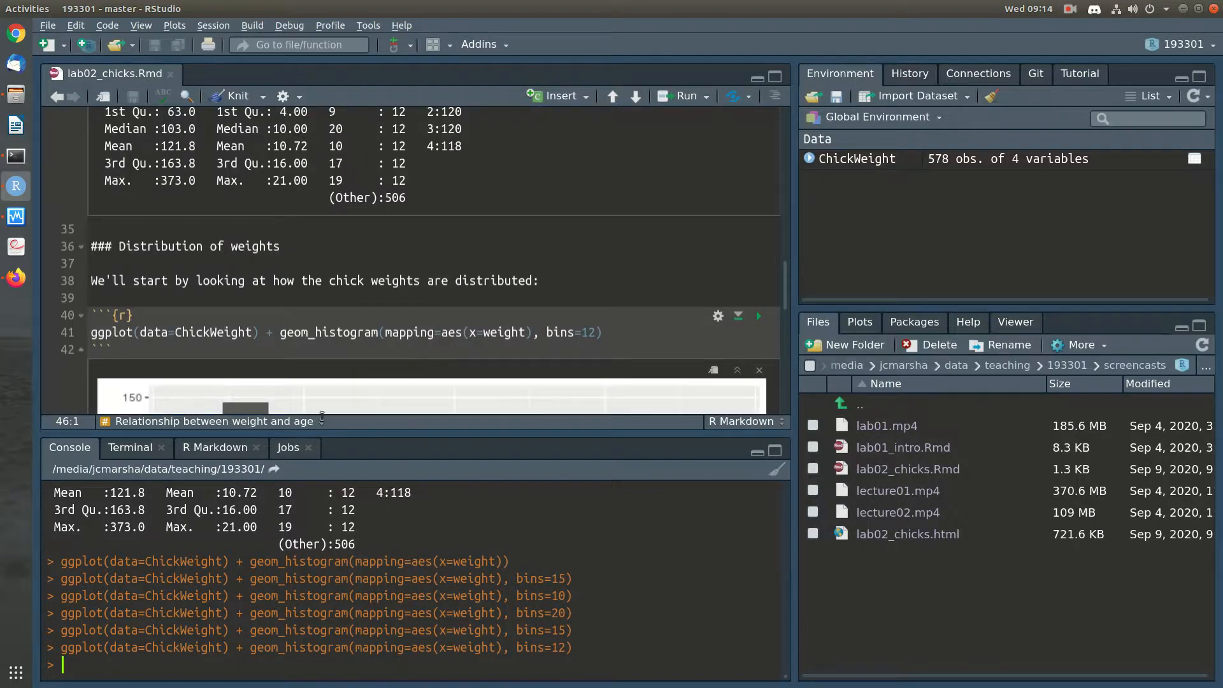
Step: Misspell the dataset in the histogram chunk as Chickweight, knit the notebook, and jump to the reported error line
{"action": "left_click", "coordinate": [218, 331]}
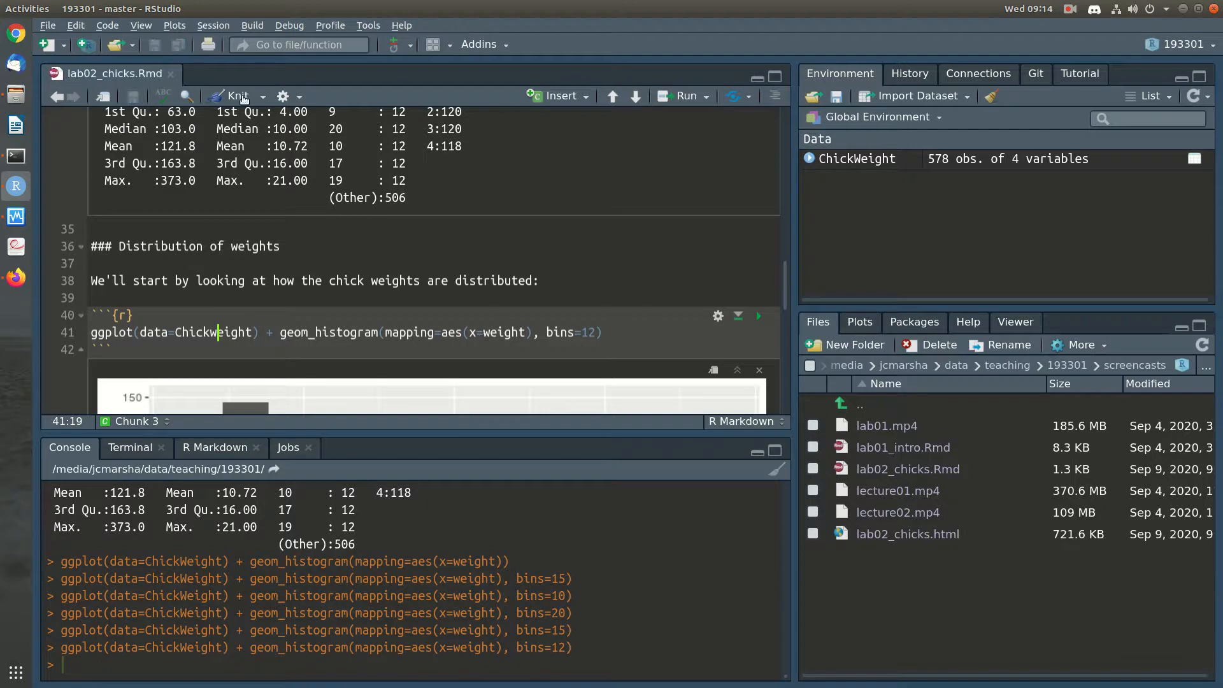
{"action": "left_click", "coordinate": [236, 95]}
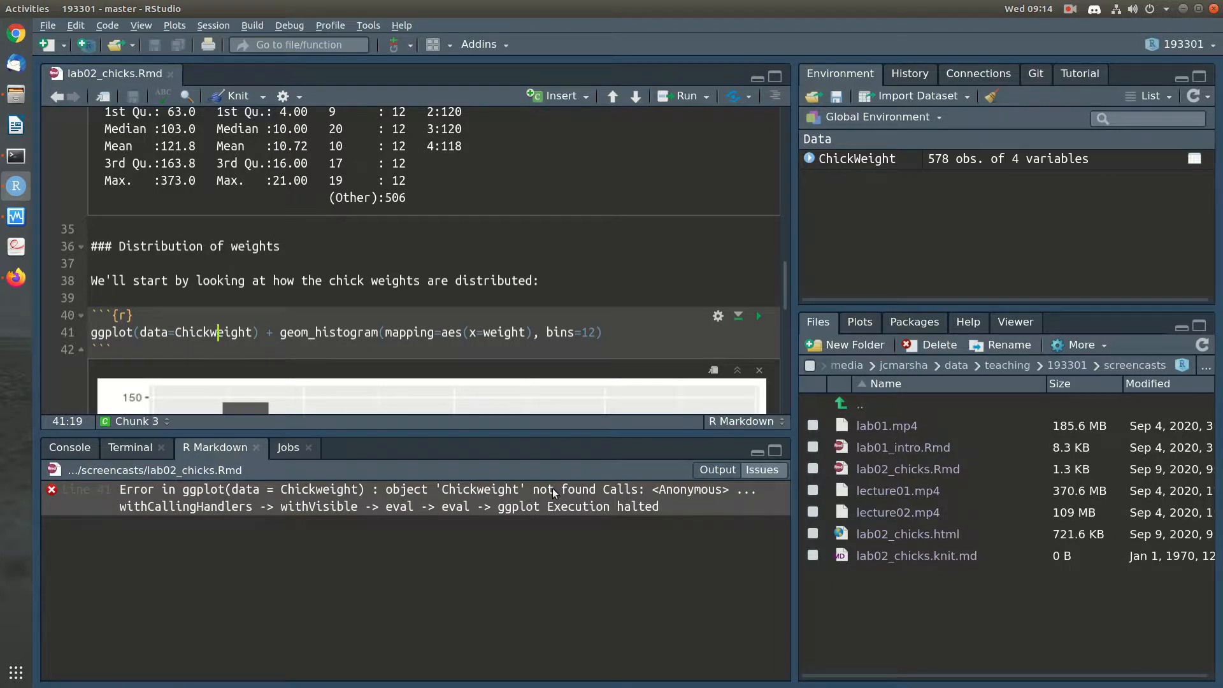
{"action": "left_click", "coordinate": [373, 499]}
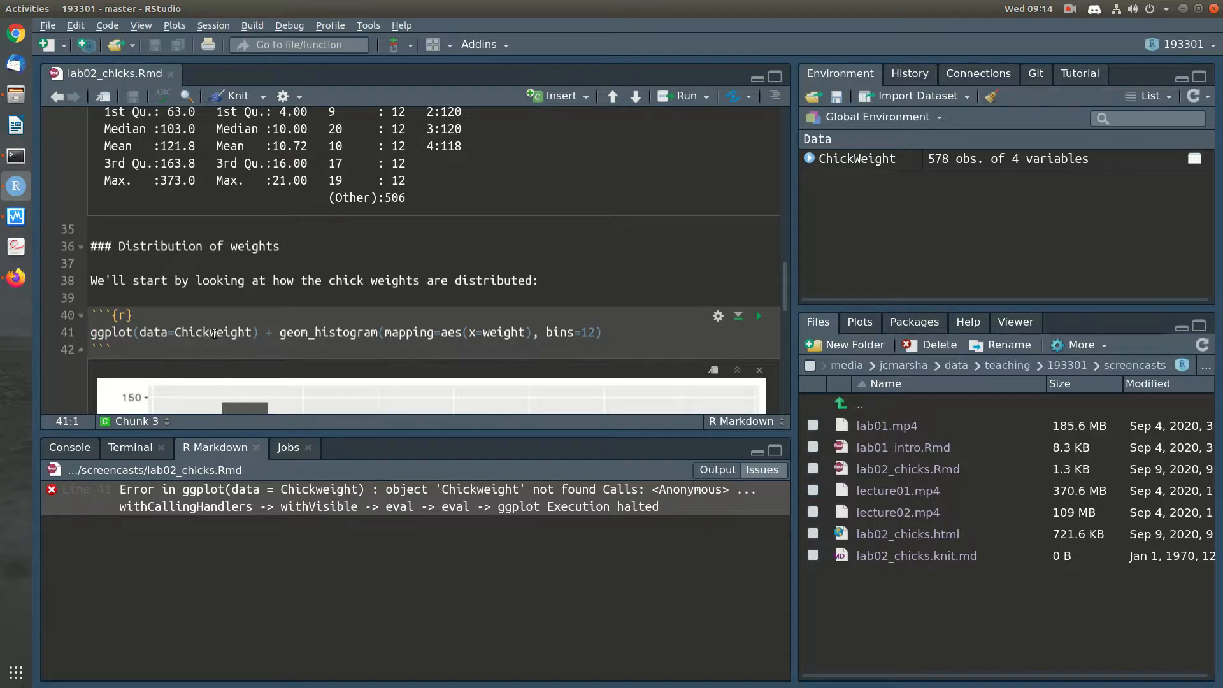
Step: Run the misspelled histogram line inside the notebook to reproduce the error beneath its chunk
{"action": "left_click", "coordinate": [614, 334]}
{"action": "key", "text": "ctrl+Return"}
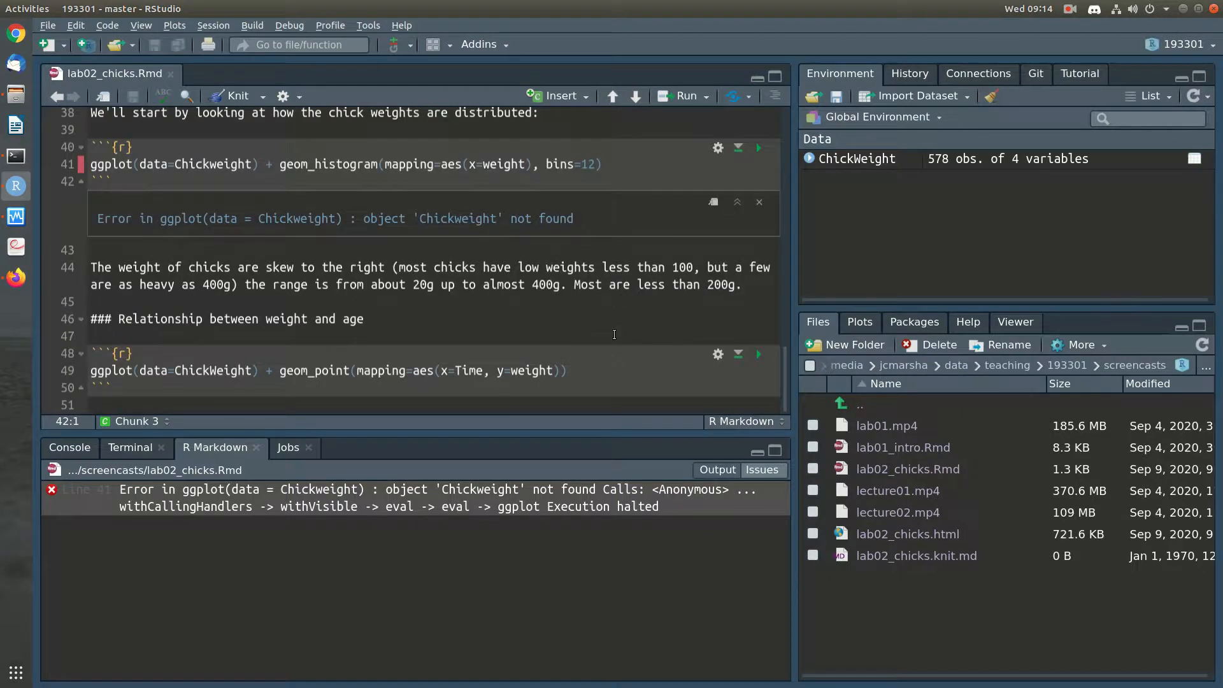
{"action": "scroll", "coordinate": [614, 334], "scroll_direction": "up", "scroll_amount": 1}
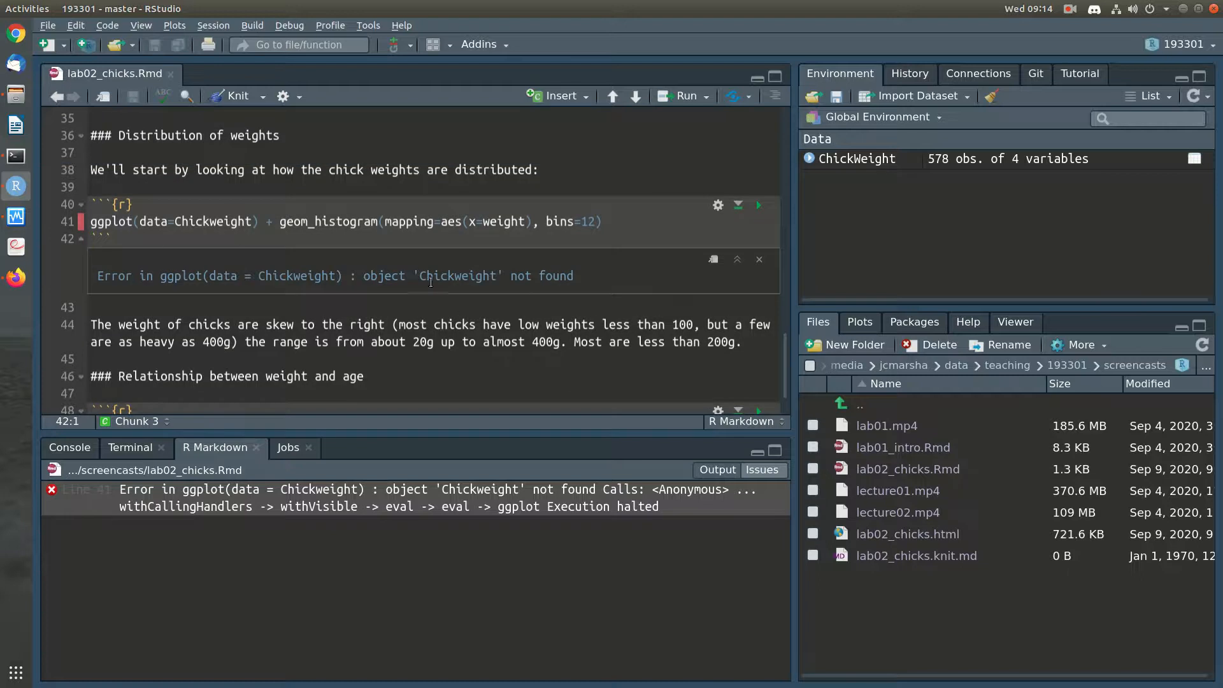
Step: Correct the histogram's dataset name to ChickWeight and rerun the line
{"action": "left_click", "coordinate": [218, 221]}
{"action": "key", "text": "BackSpace"}
{"action": "type", "text": "W"}
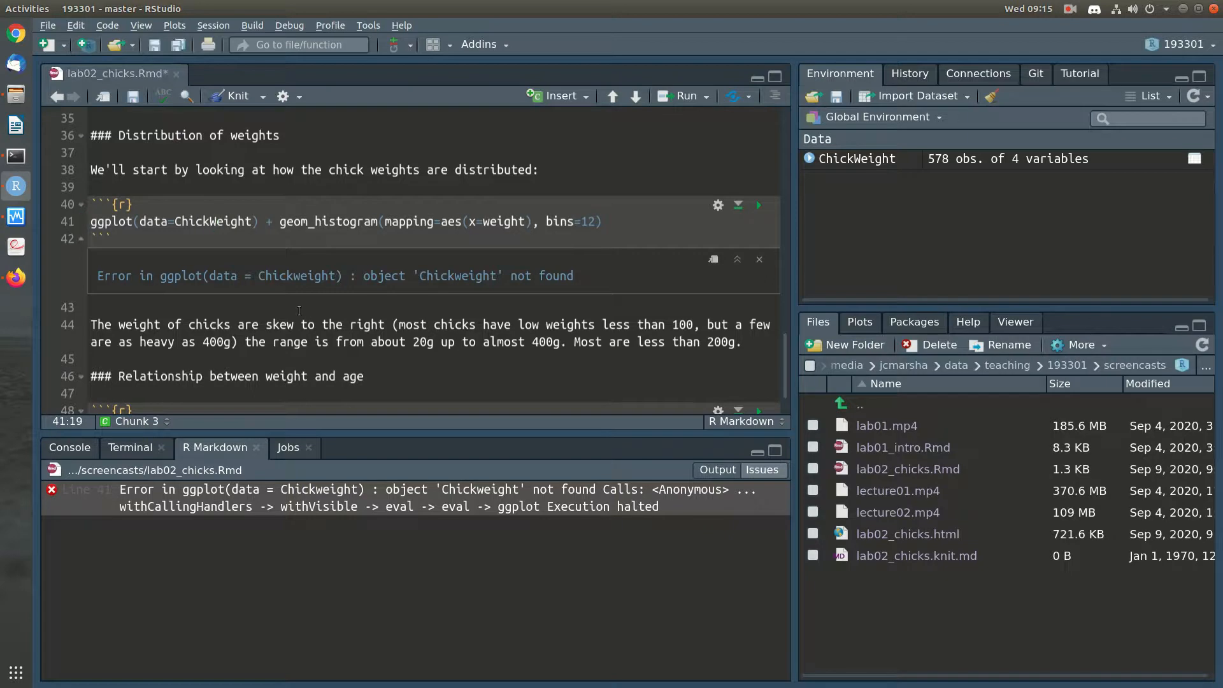
{"action": "key", "text": "ctrl+Return"}
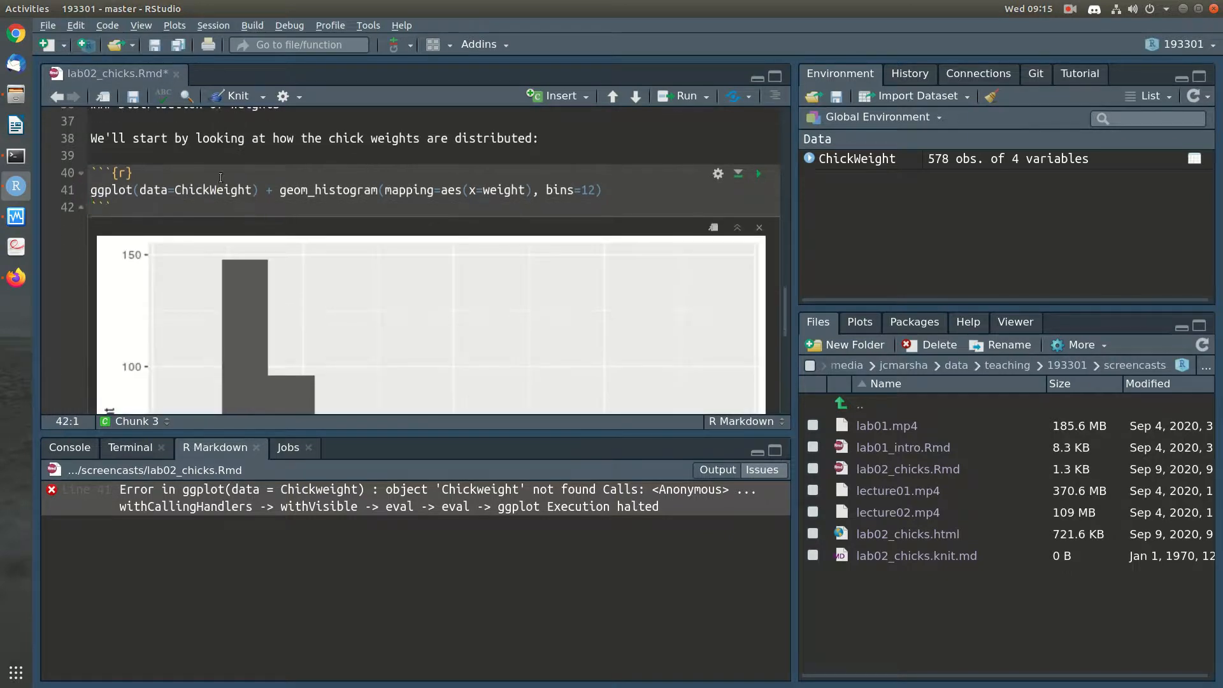
Step: Knit the corrected notebook to HTML, check the document down to the weight histogram, and close the preview
{"action": "left_click", "coordinate": [223, 98]}
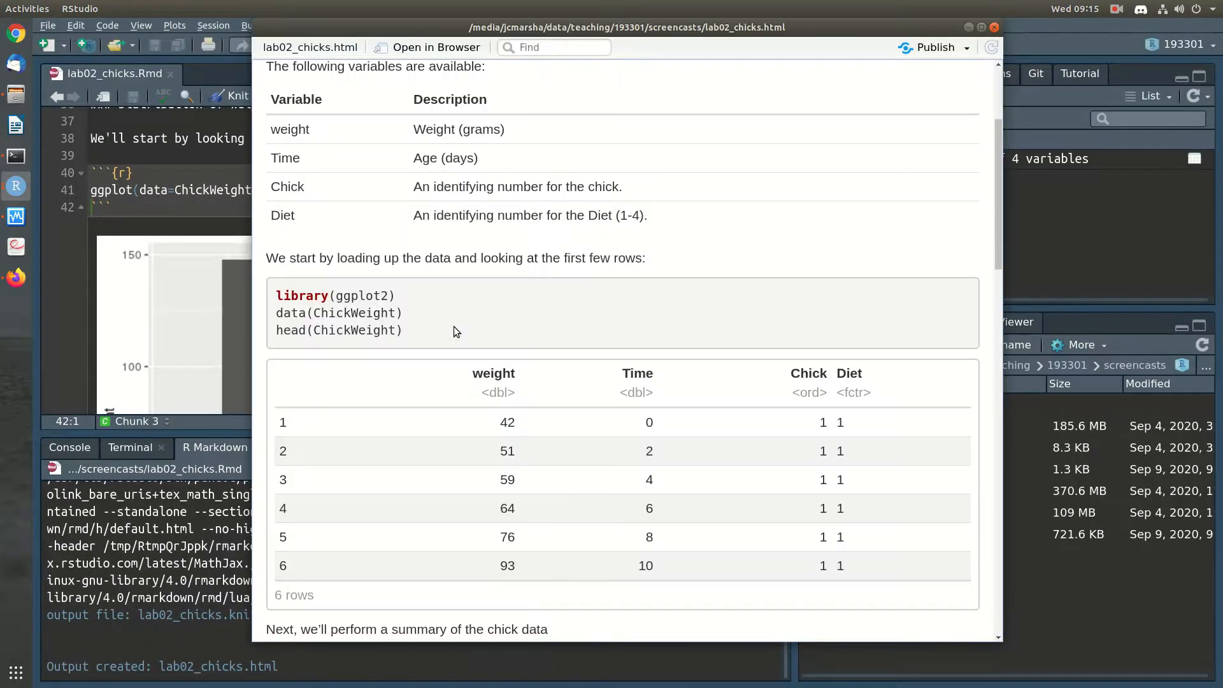
{"action": "scroll", "coordinate": [640, 368], "scroll_direction": "down", "scroll_amount": 8}
{"action": "scroll", "coordinate": [640, 368], "scroll_direction": "down", "scroll_amount": 5}
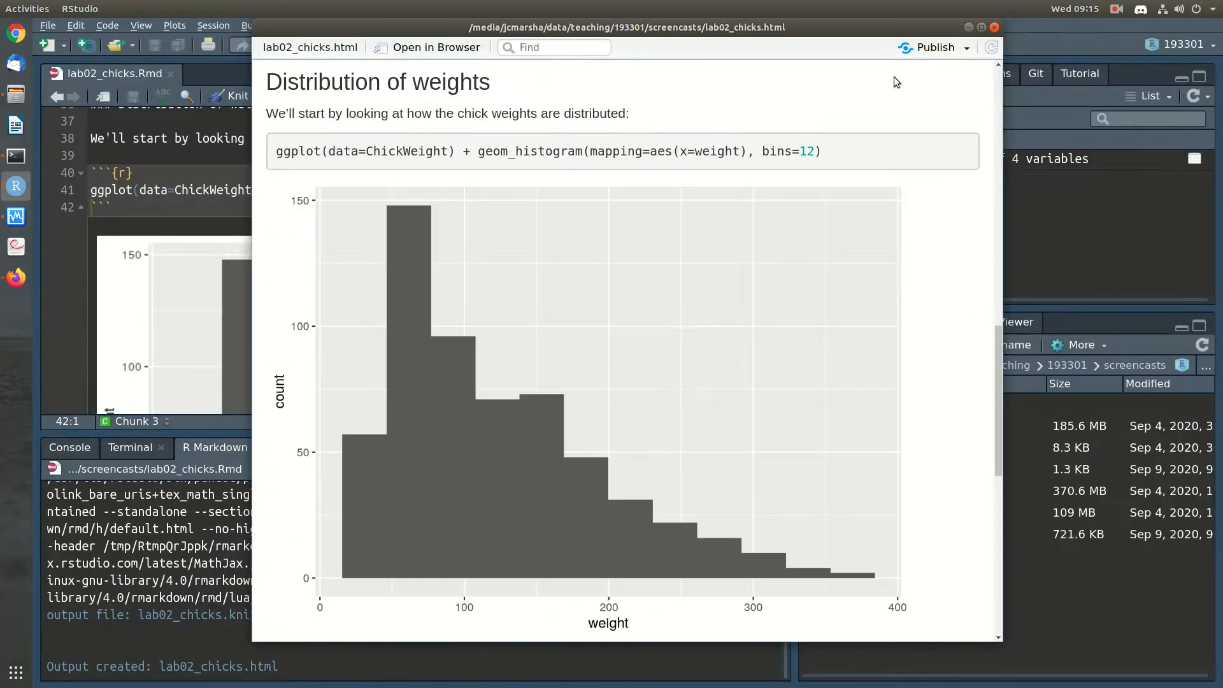
{"action": "left_click", "coordinate": [994, 28]}
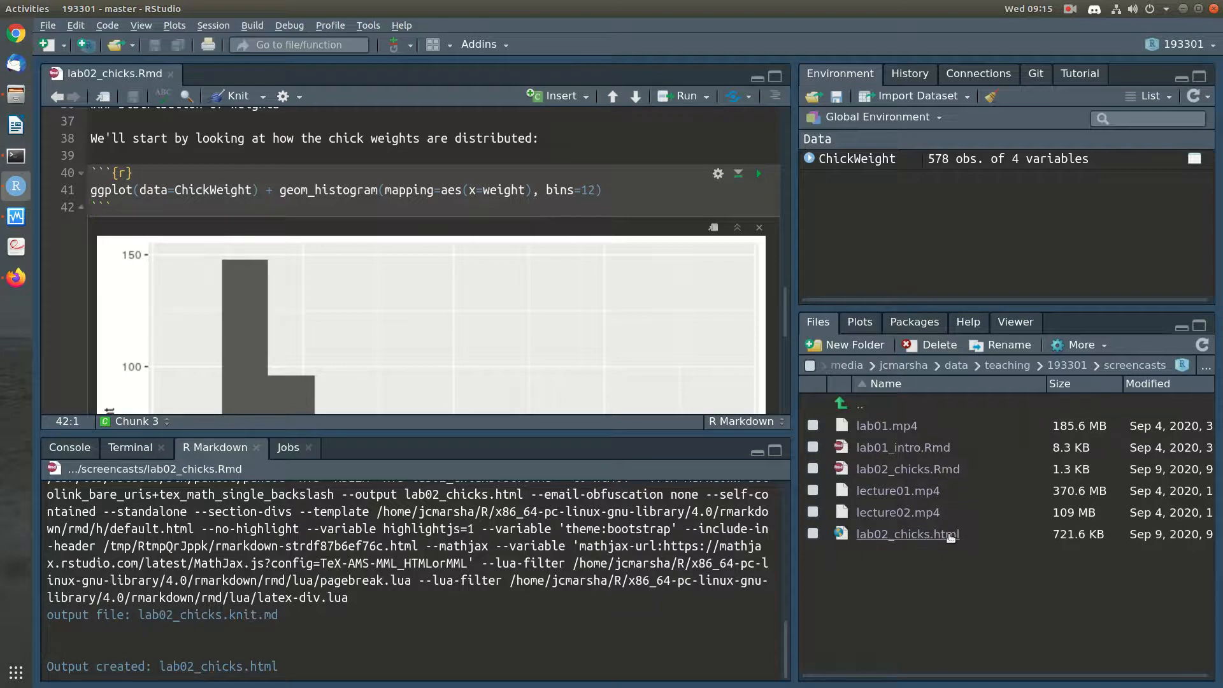
Step: Highlight the whole histogram code chunk under "Distribution of weights", including its opening and closing fences
{"action": "scroll", "coordinate": [396, 277], "scroll_direction": "down", "scroll_amount": 10}
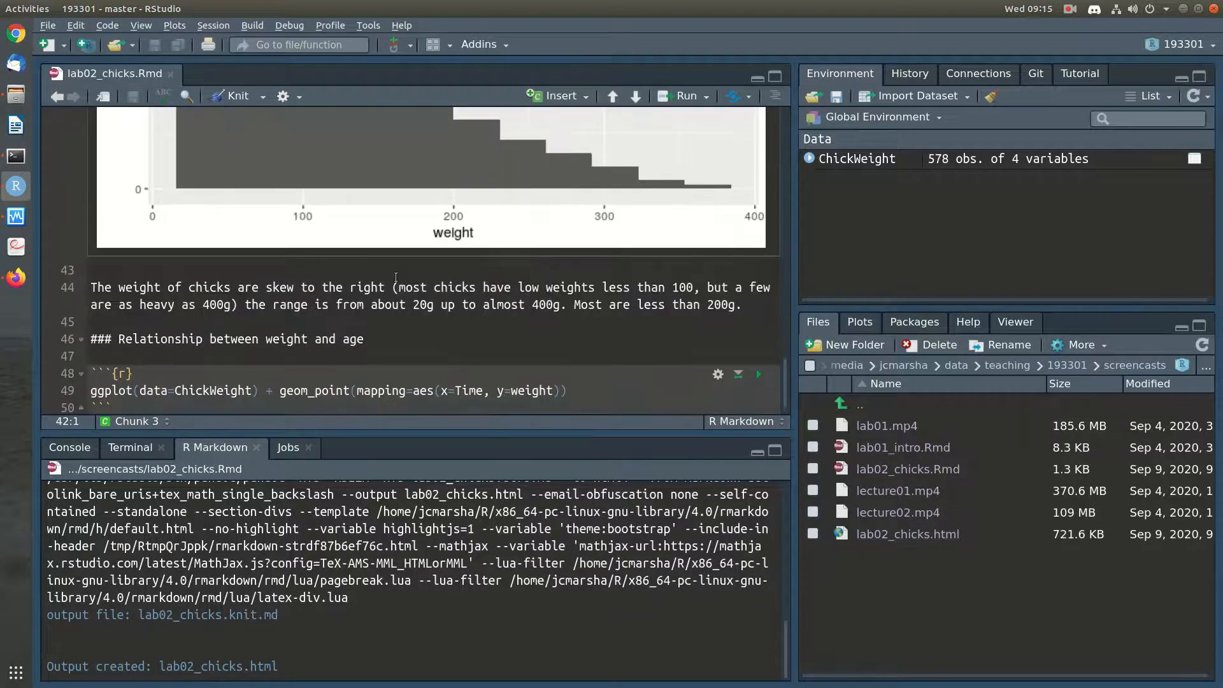
{"action": "scroll", "coordinate": [237, 290], "scroll_direction": "up", "scroll_amount": 10}
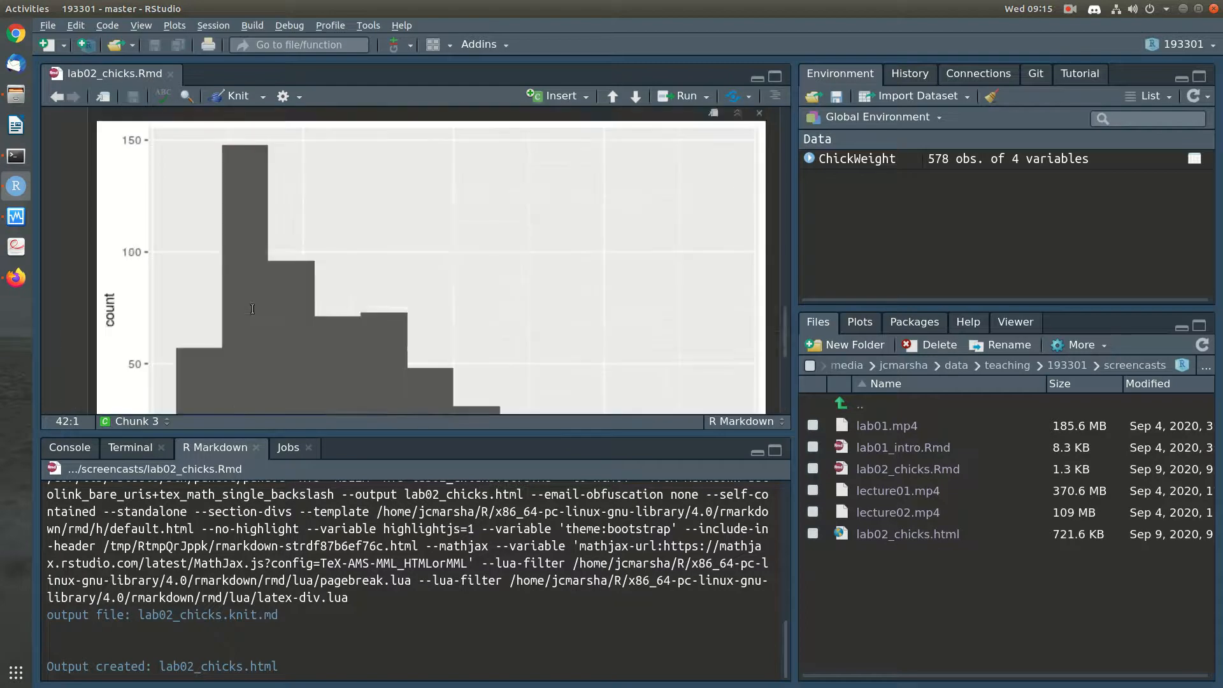
{"action": "left_click_drag", "start_coordinate": [127, 320], "coordinate": [82, 281]}
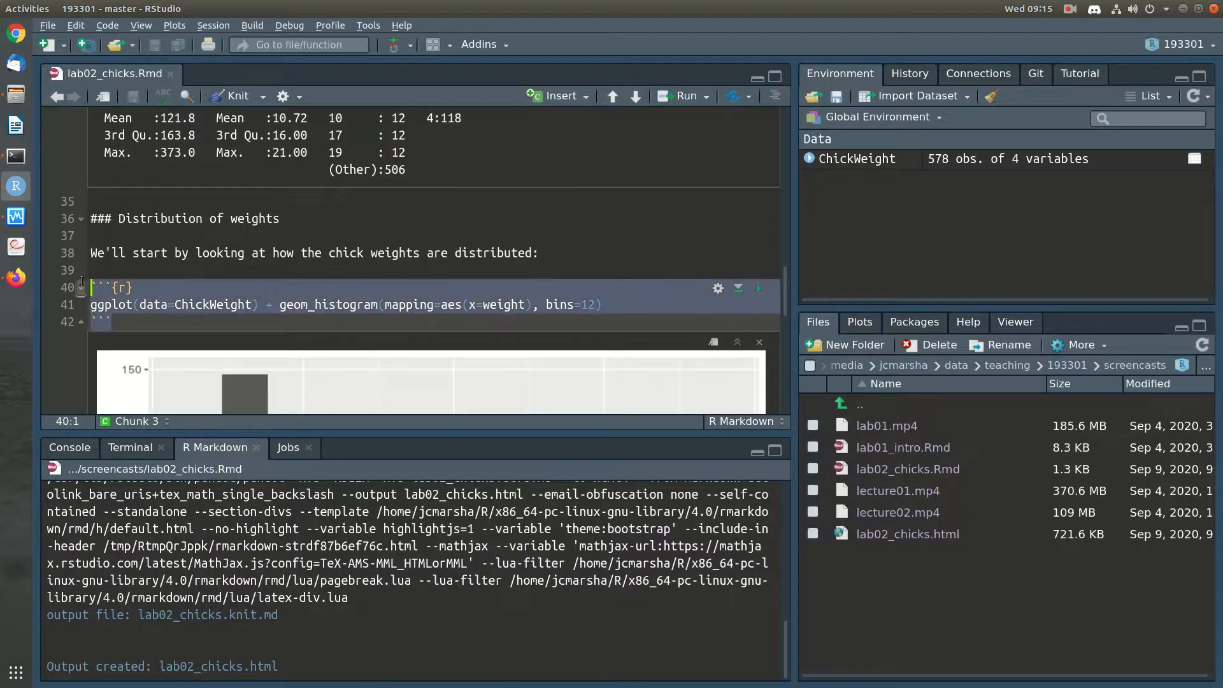
{"action": "left_click", "coordinate": [185, 325]}
Step: Insert an empty R chunk, preceded by a blank line, between the histogram comment and the "Relationship between weight and age" heading
{"action": "scroll", "coordinate": [202, 316], "scroll_direction": "down", "scroll_amount": 10}
{"action": "left_click", "coordinate": [140, 303]}
{"action": "left_click", "coordinate": [543, 99]}
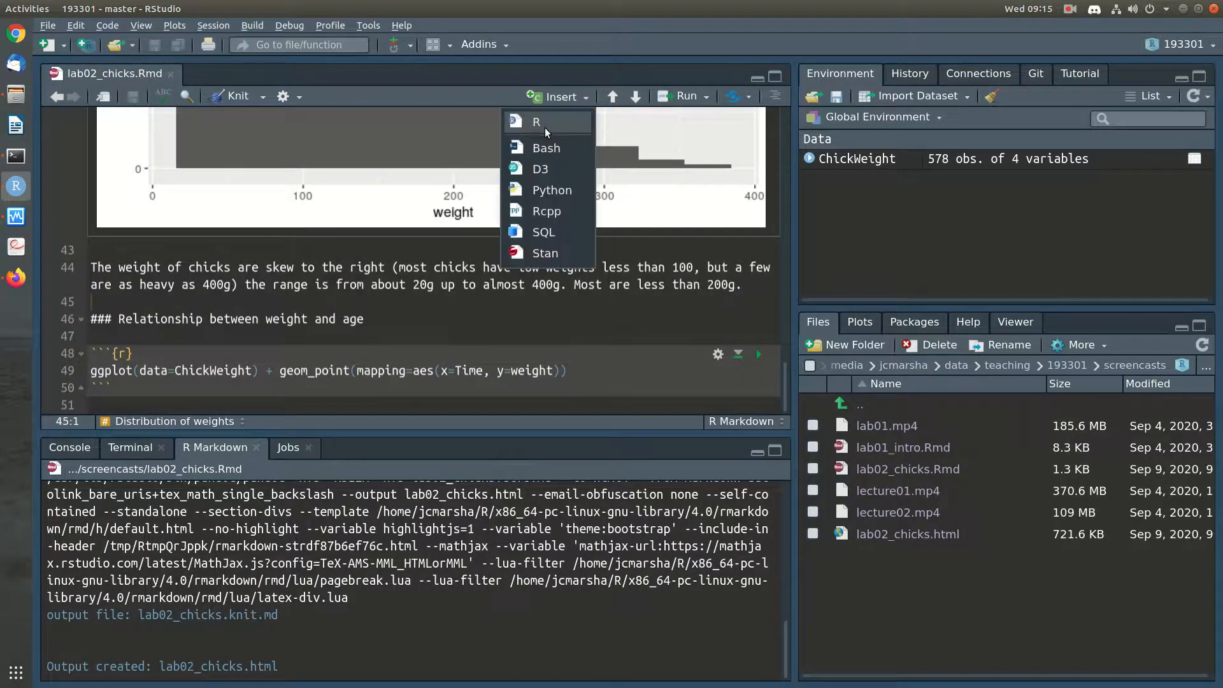
{"action": "left_click", "coordinate": [545, 122]}
{"action": "key", "text": "Up"}
{"action": "key", "text": "Return"}
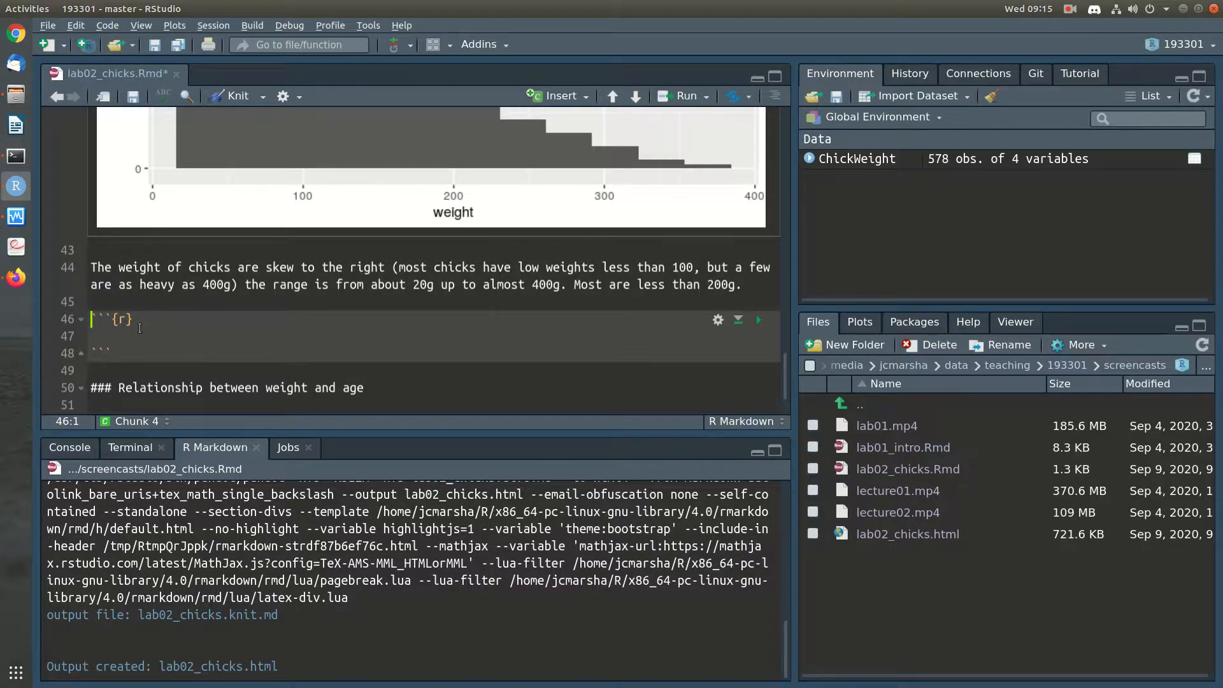
Step: Copy the histogram's ggplot line into the new empty R chunk
{"action": "scroll", "coordinate": [139, 328], "scroll_direction": "up", "scroll_amount": 10}
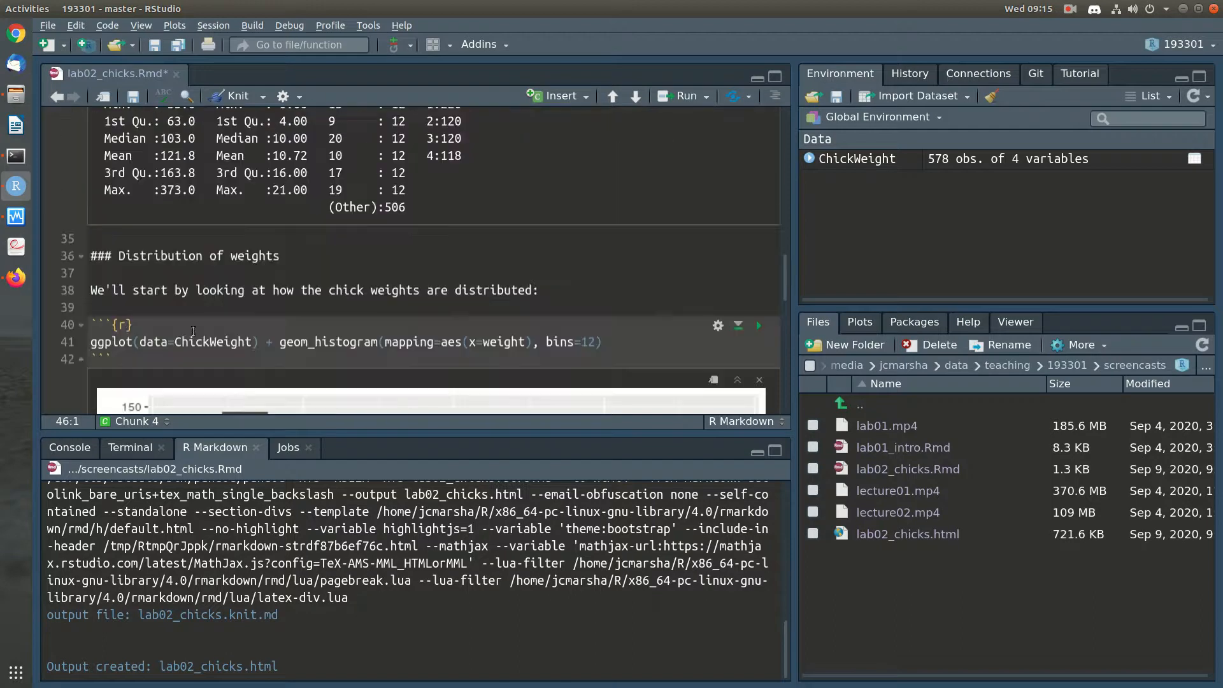
{"action": "left_click_drag", "start_coordinate": [83, 341], "coordinate": [601, 344]}
{"action": "key", "text": "ctrl+c"}
{"action": "scroll", "coordinate": [568, 378], "scroll_direction": "down", "scroll_amount": 8}
{"action": "left_click", "coordinate": [138, 380]}
{"action": "key", "text": "ctrl+alt+i"}
{"action": "key", "text": "ctrl+v"}
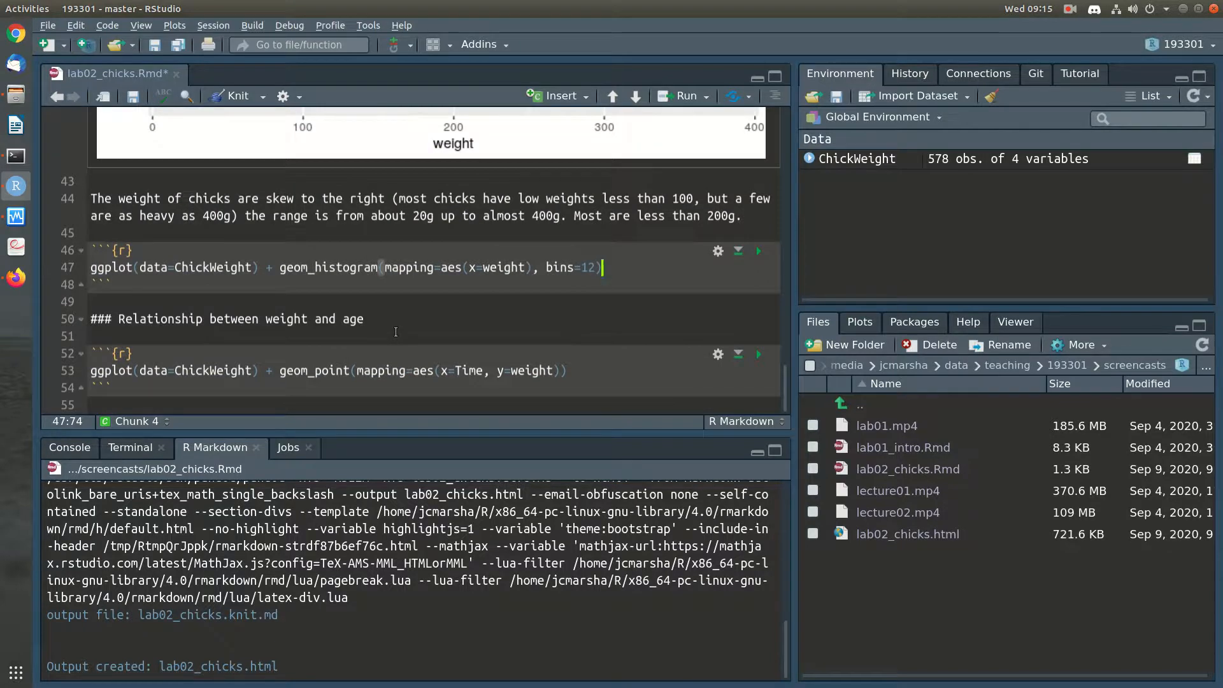
Step: Change geom_histogram to geom_boxplot in the copied line and remove its bins=12 argument
{"action": "double_click", "coordinate": [331, 267]}
{"action": "type", "text": "geom_b"}
{"action": "type", "text": "oxpl"}
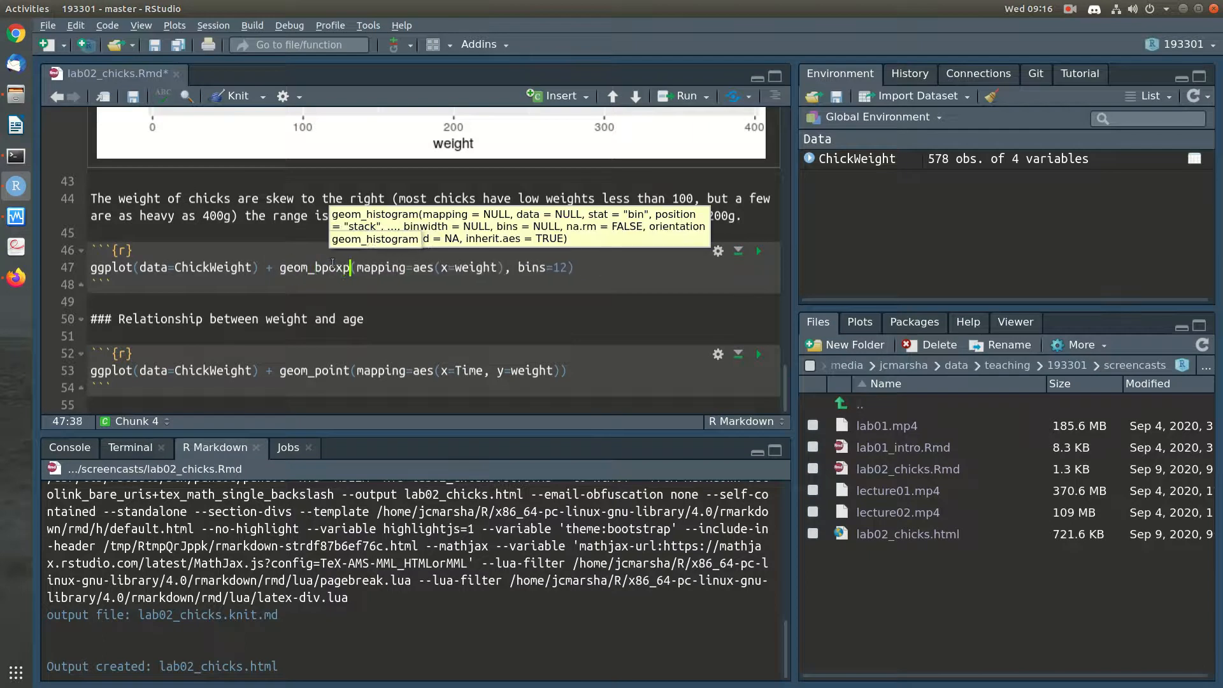
{"action": "type", "text": "ot"}
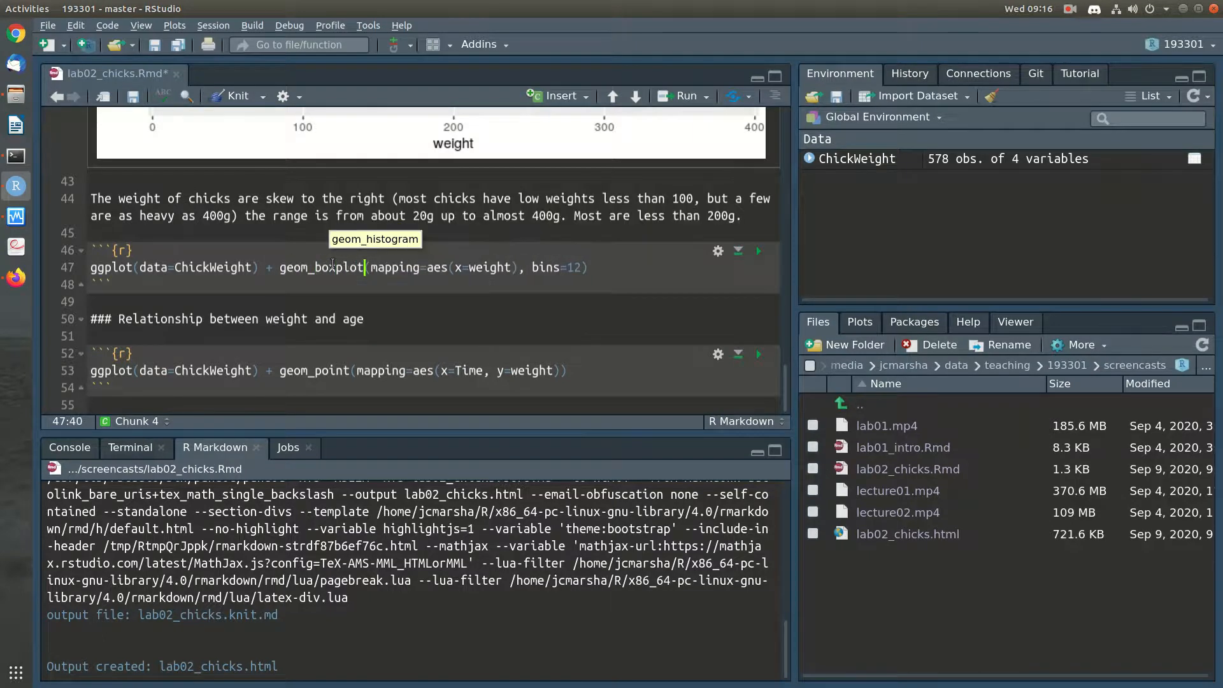
{"action": "key", "text": "End"}
{"action": "key", "text": "Left"}
{"action": "key", "text": "BackSpace"}
{"action": "key", "text": "BackSpace"}
{"action": "key", "text": "BackSpace"}
{"action": "key", "text": "BackSpace"}
{"action": "key", "text": "BackSpace"}
{"action": "key", "text": "BackSpace"}
{"action": "key", "text": "BackSpace"}
{"action": "key", "text": "BackSpace"}
{"action": "key", "text": "BackSpace"}
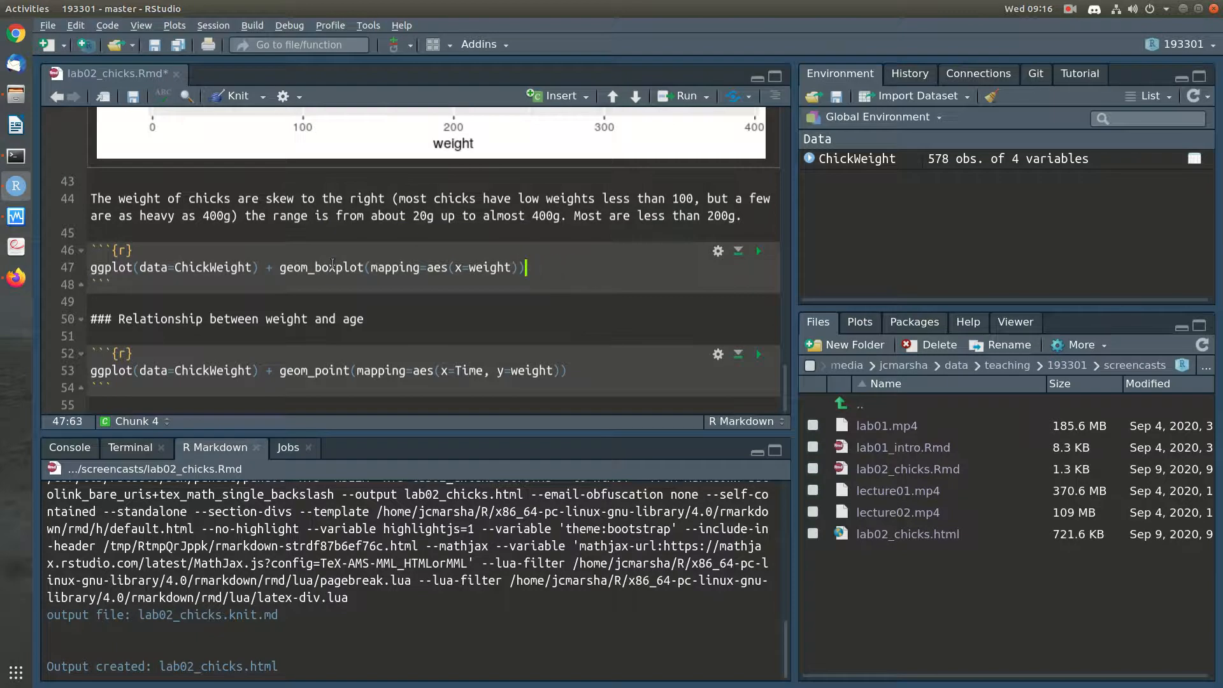
Step: Run the box plot line and enlarge the editor area over the console to view the whole plot
{"action": "key", "text": "ctrl+Return"}
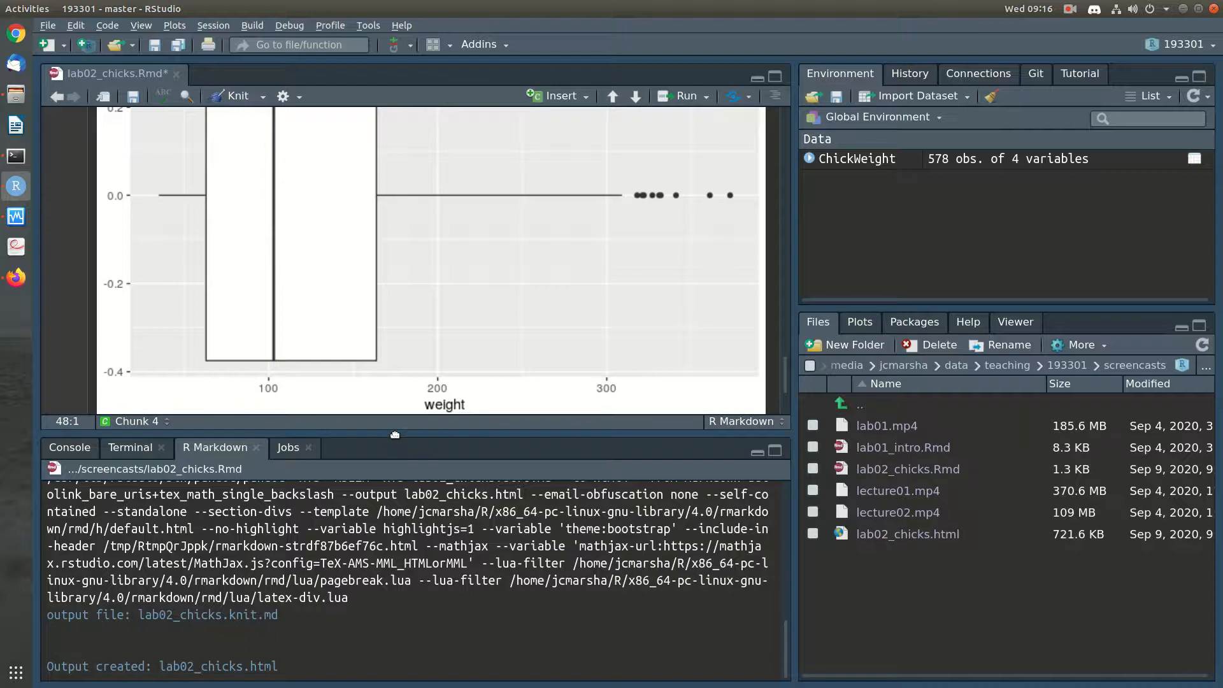
{"action": "left_click_drag", "start_coordinate": [394, 431], "coordinate": [394, 659]}
{"action": "scroll", "coordinate": [425, 370], "scroll_direction": "up", "scroll_amount": 1}
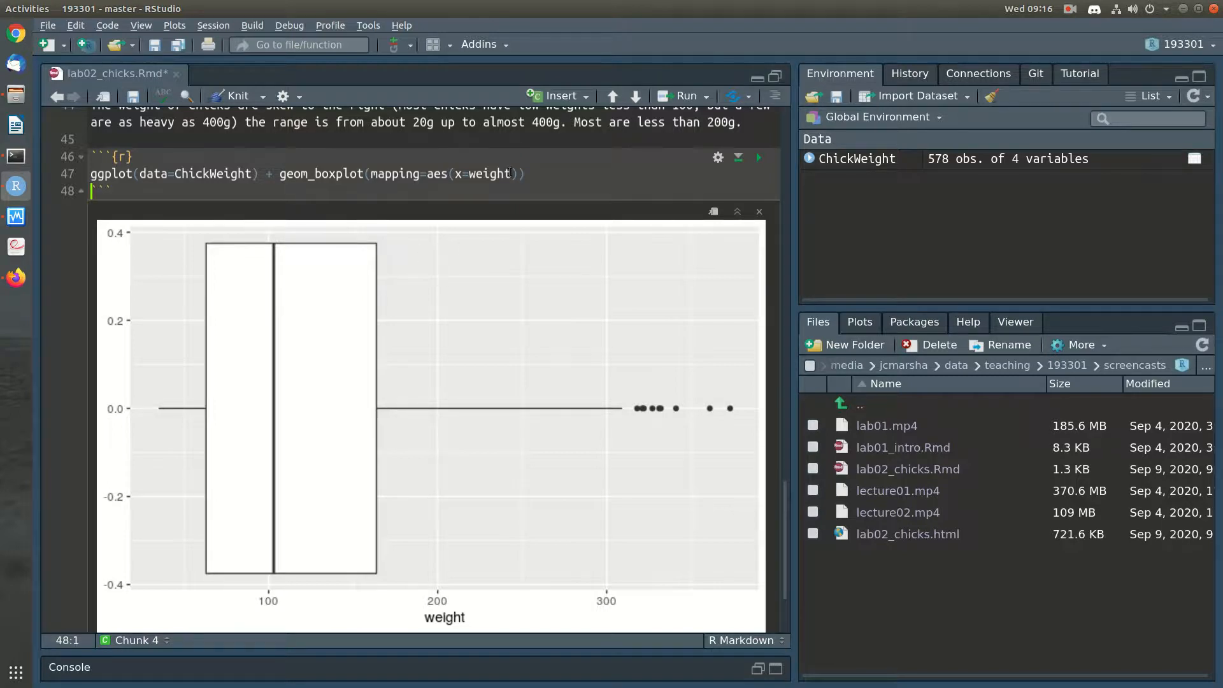
Step: Add y=Diet to the box plot's aesthetics after x=weight and rerun the line
{"action": "left_click", "coordinate": [510, 173]}
{"action": "type", "text": ", y=Diet"}
{"action": "left_click", "coordinate": [582, 173]}
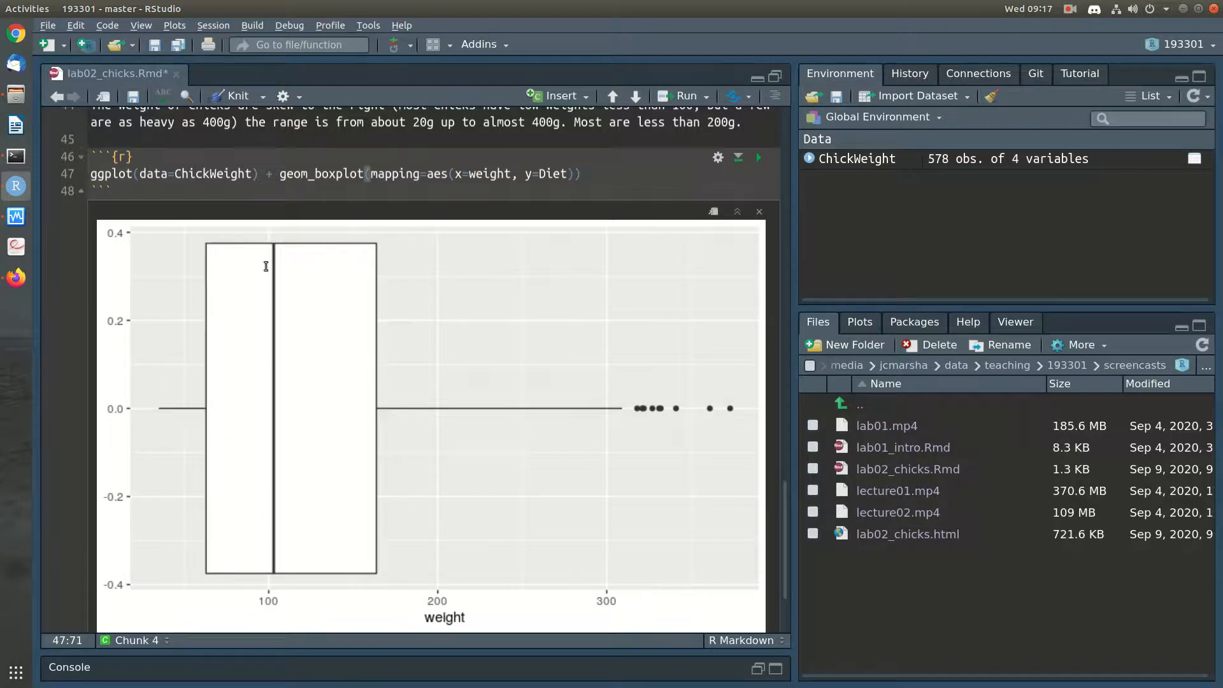
{"action": "key", "text": "ctrl+Return"}
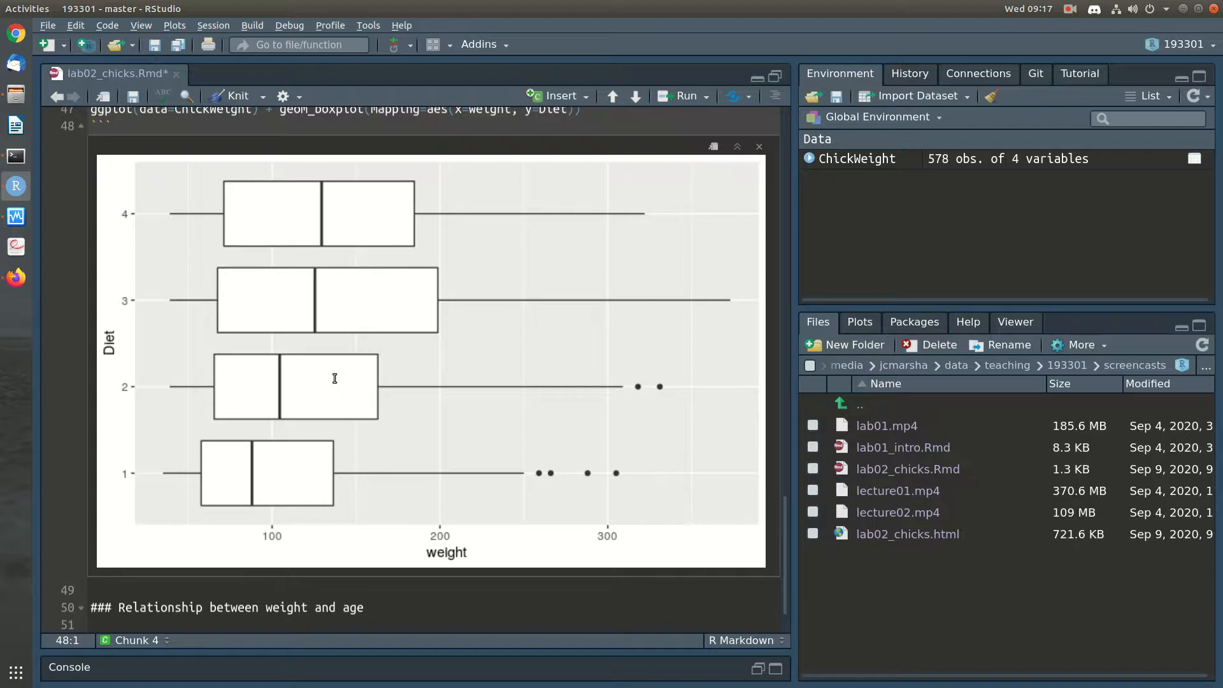
Step: Below the box plot, write "Our conclusion here is that diet 1 maybe has a little lower center, but there's lots of overlap between them so hard to tell for sure."
{"action": "scroll", "coordinate": [335, 378], "scroll_direction": "down", "scroll_amount": 2}
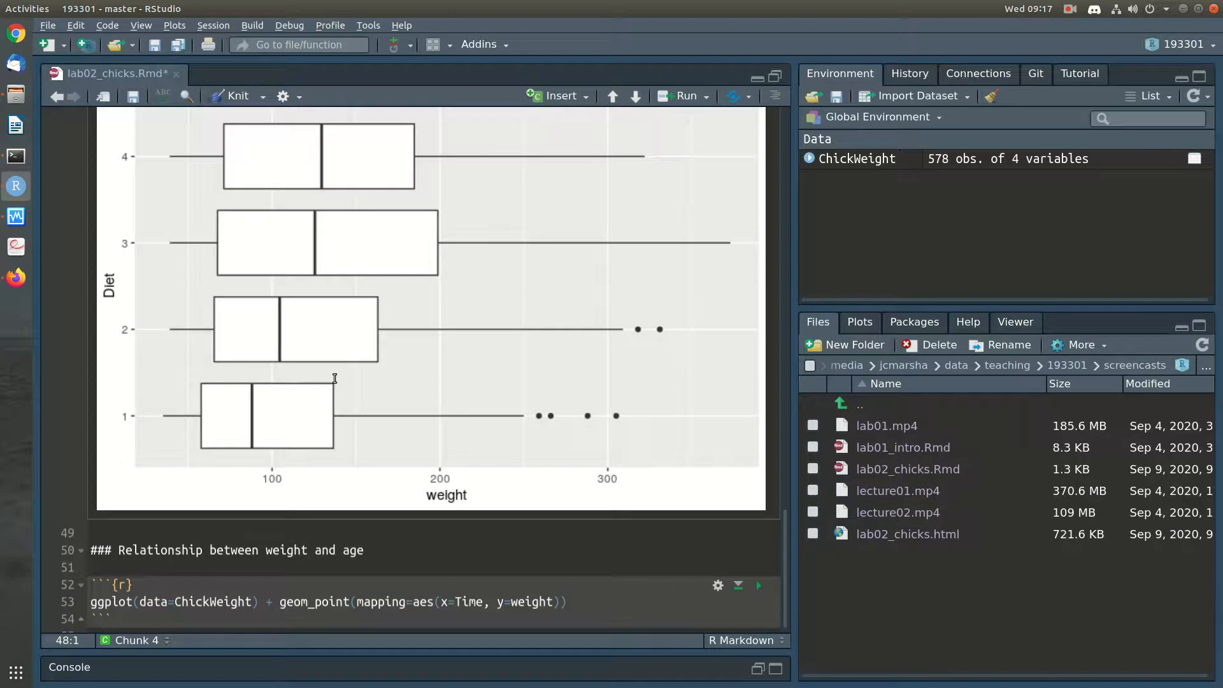
{"action": "left_click", "coordinate": [218, 532]}
{"action": "key", "text": "Return"}
{"action": "type", "text": "Our conclus"}
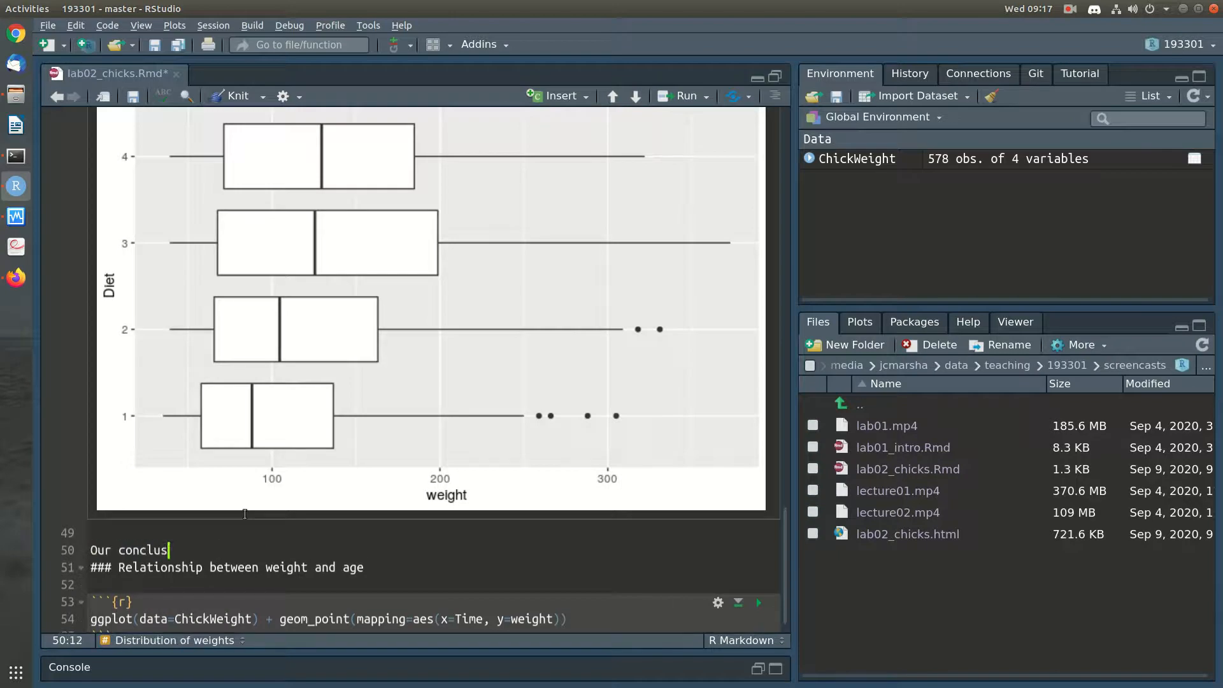
{"action": "type", "text": "ion here is that diet"}
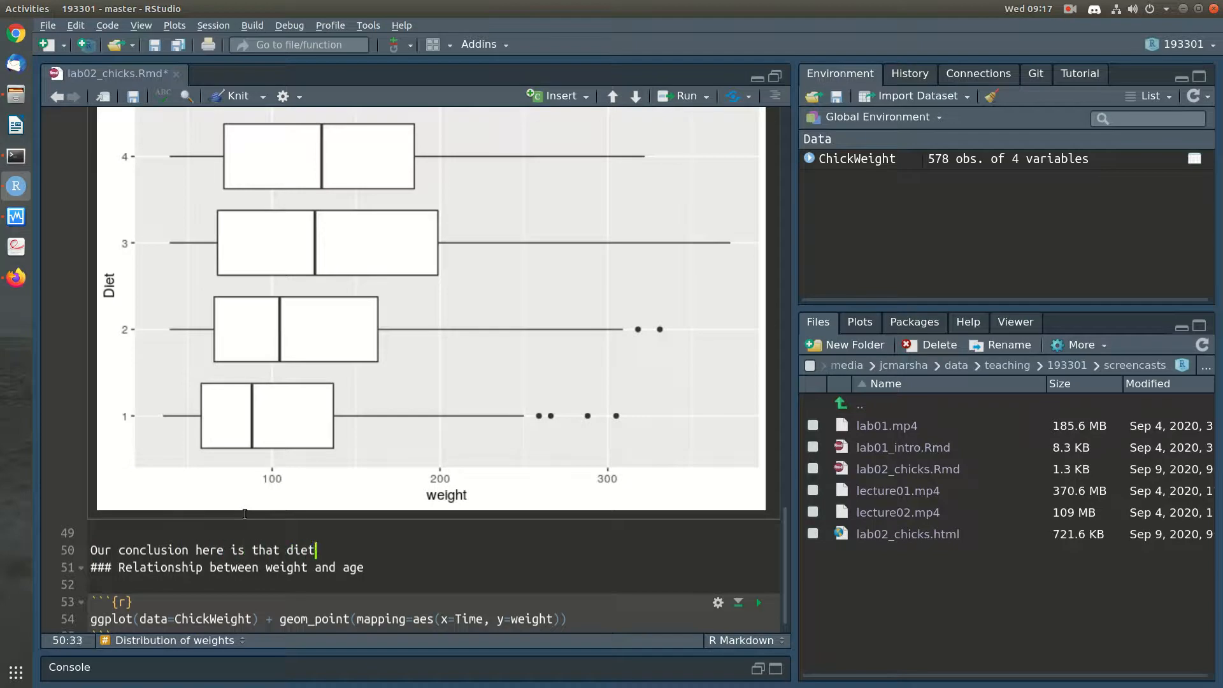
{"action": "type", "text": " 1 maybe has a lit"}
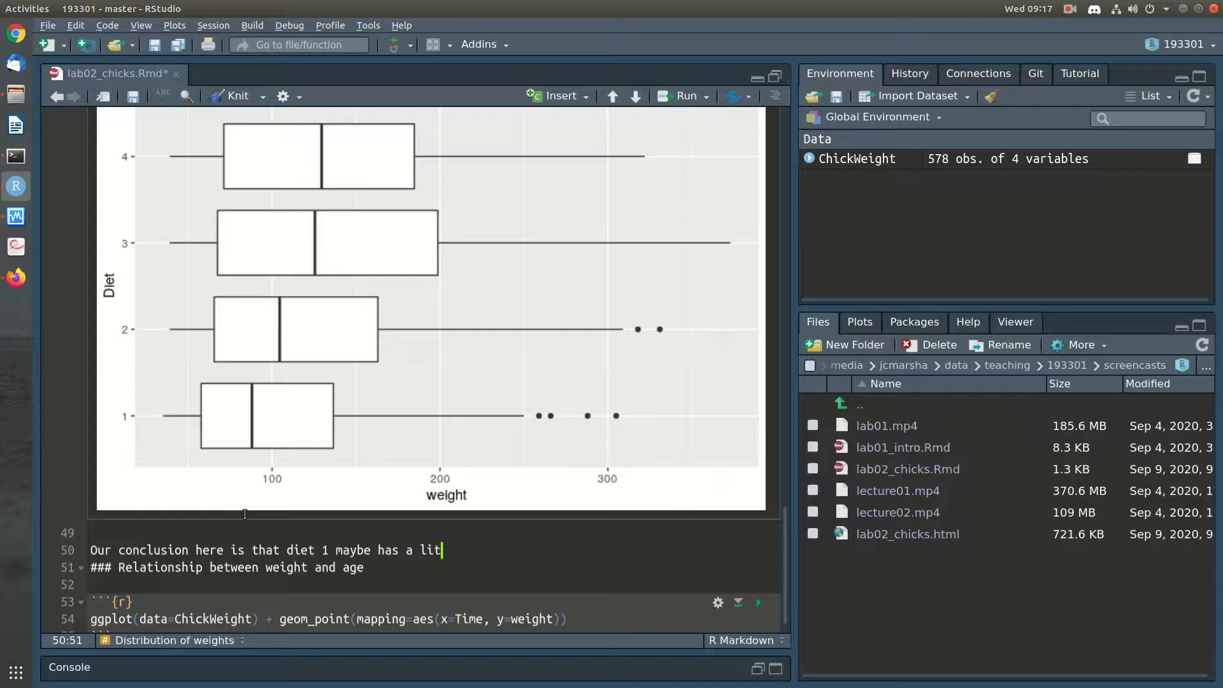
{"action": "type", "text": "tle lower cente"}
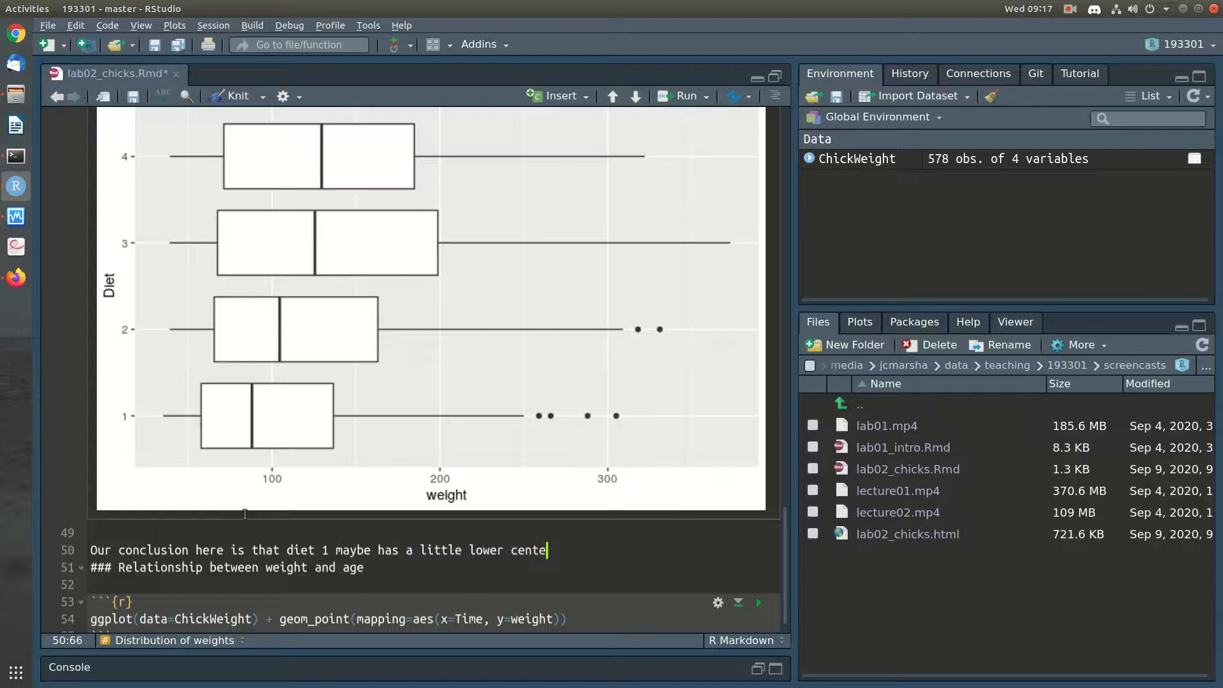
{"action": "type", "text": "r, but there's lots"}
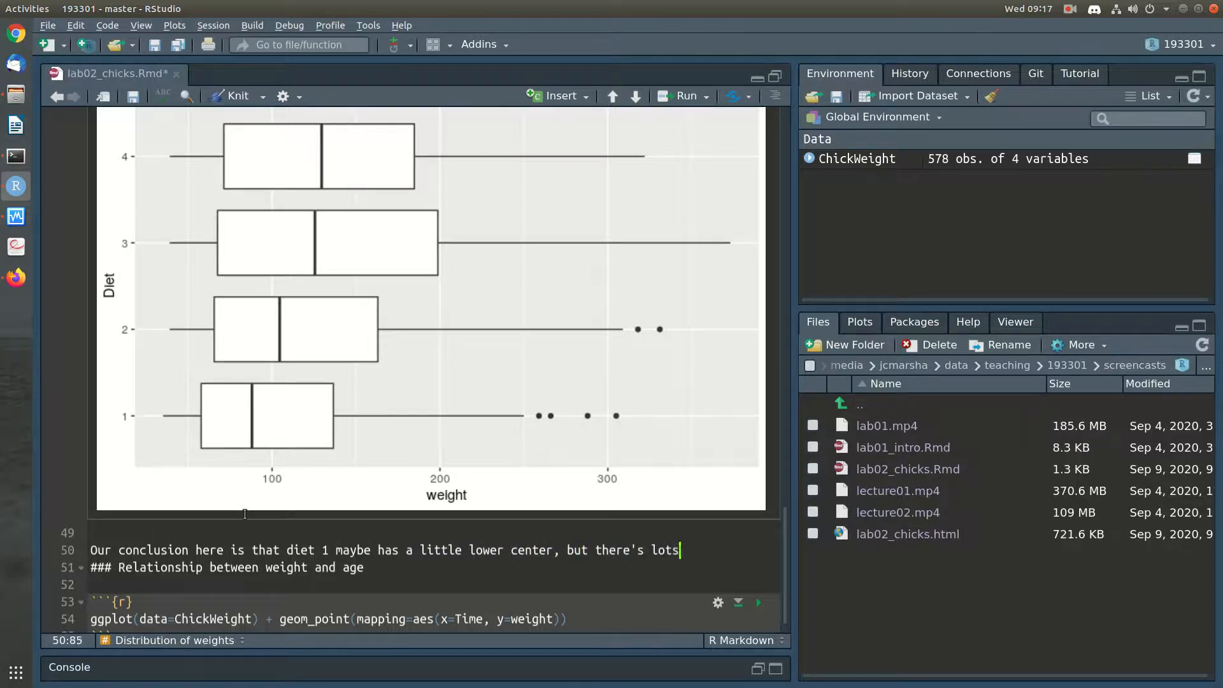
{"action": "type", "text": " of overlap betw"}
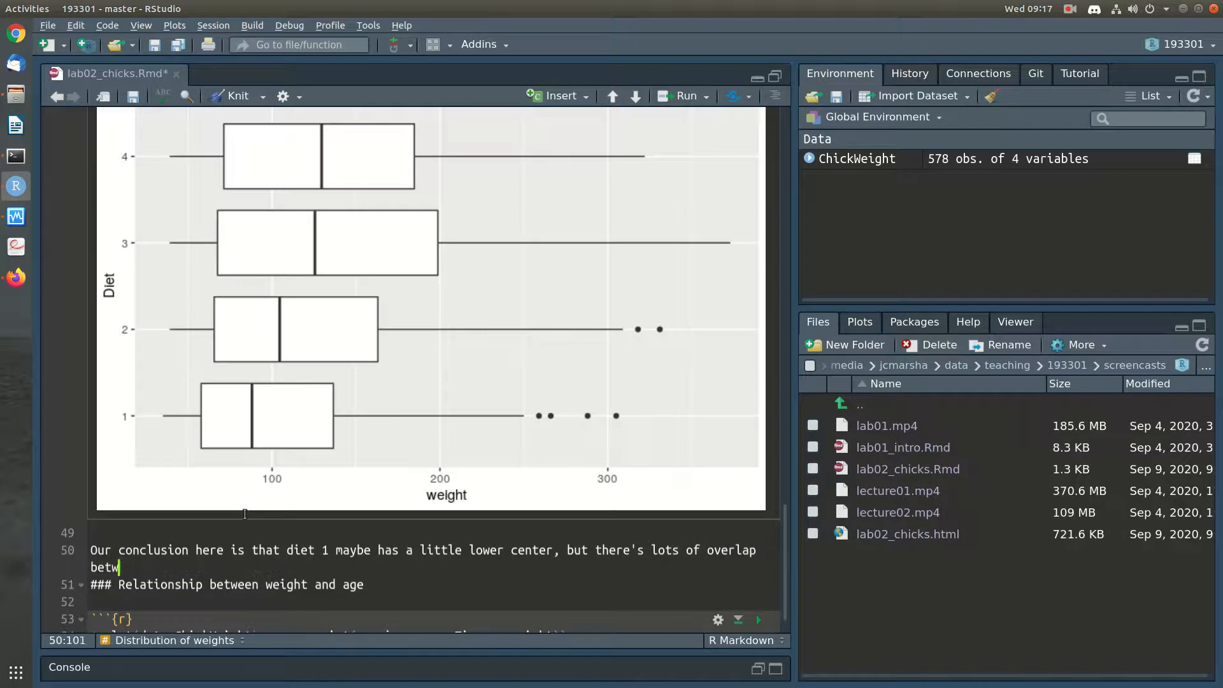
{"action": "type", "text": "een them so hard "}
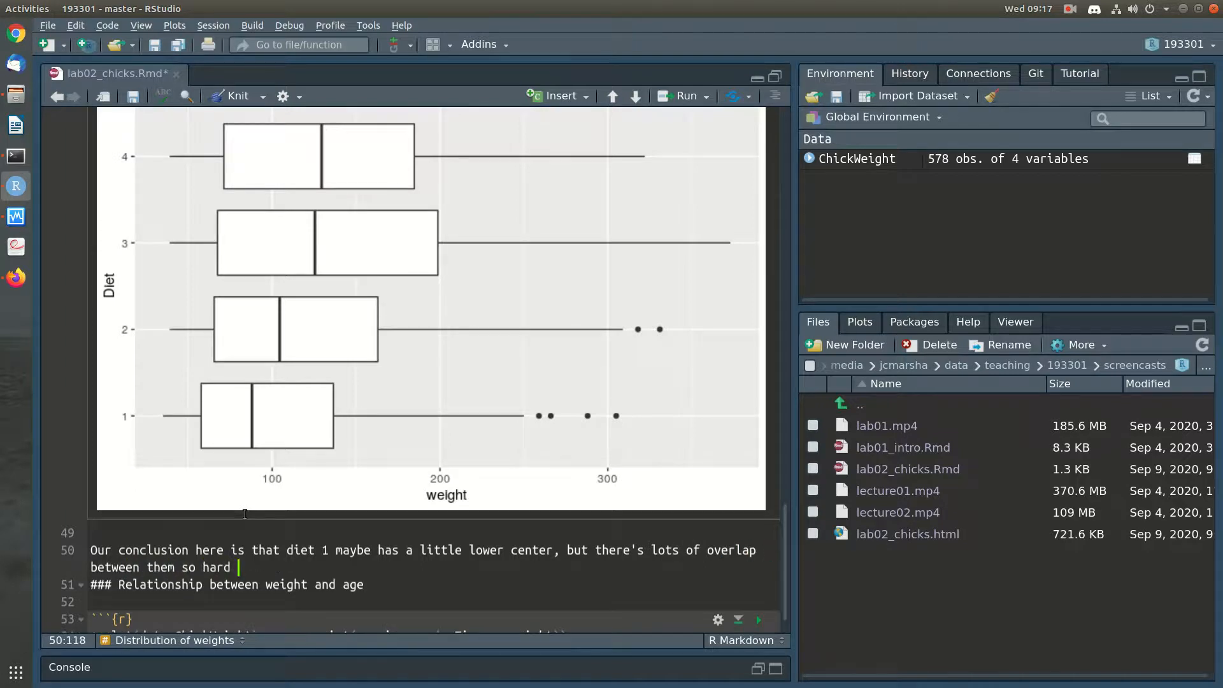
{"action": "type", "text": "to tell for sure. "}
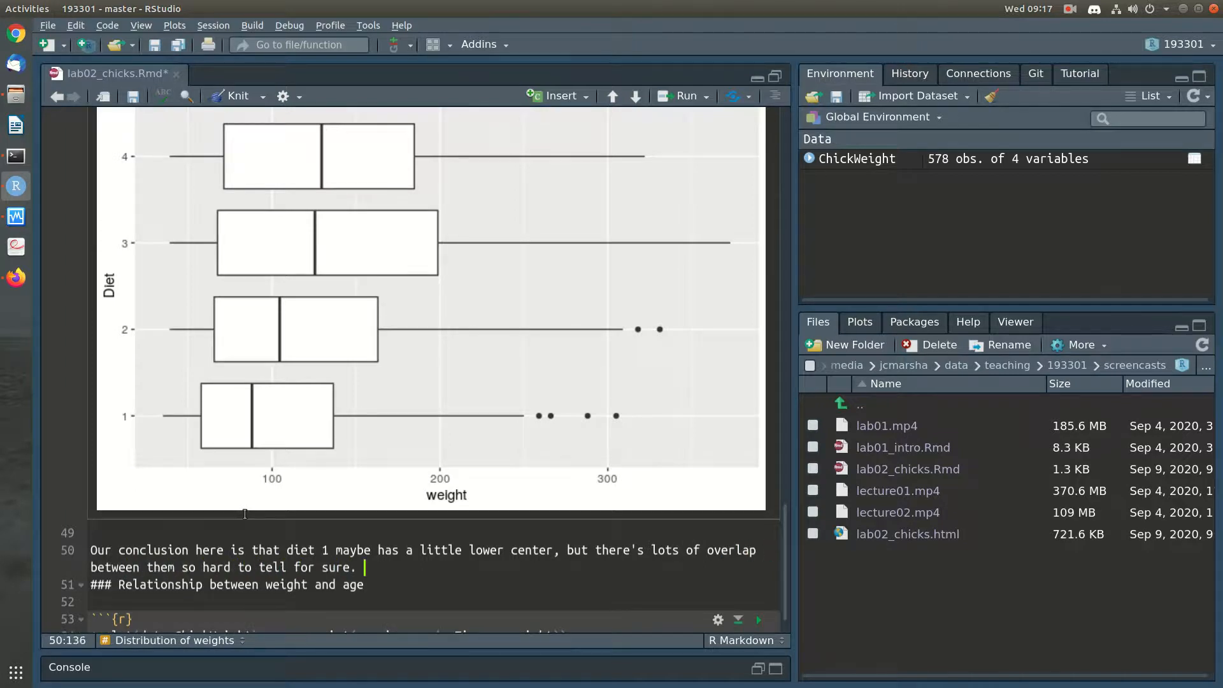
Step: Append "Diet 3 and 4 tends to have the larger chicks, but again hard to tell due to how much overlap there is." and a blank line
{"action": "type", "text": "Diet"}
{"action": "type", "text": " 3 tends to have the larg"}
{"action": "key", "text": "BackSpace"}
{"action": "key", "text": "BackSpace"}
{"action": "key", "text": "BackSpace"}
{"action": "key", "text": "BackSpace"}
{"action": "key", "text": "BackSpace"}
{"action": "key", "text": "BackSpace"}
{"action": "key", "text": "BackSpace"}
{"action": "key", "text": "BackSpace"}
{"action": "key", "text": "BackSpace"}
{"action": "key", "text": "BackSpace"}
{"action": "key", "text": "BackSpace"}
{"action": "key", "text": "BackSpace"}
{"action": "key", "text": "BackSpace"}
{"action": "key", "text": "BackSpace"}
{"action": "key", "text": "BackSpace"}
{"action": "key", "text": "BackSpace"}
{"action": "key", "text": "BackSpace"}
{"action": "key", "text": "BackSpace"}
{"action": "key", "text": "BackSpace"}
{"action": "key", "text": "BackSpace"}
{"action": "type", "text": "and 4 tends to have the larger chicks, but again "}
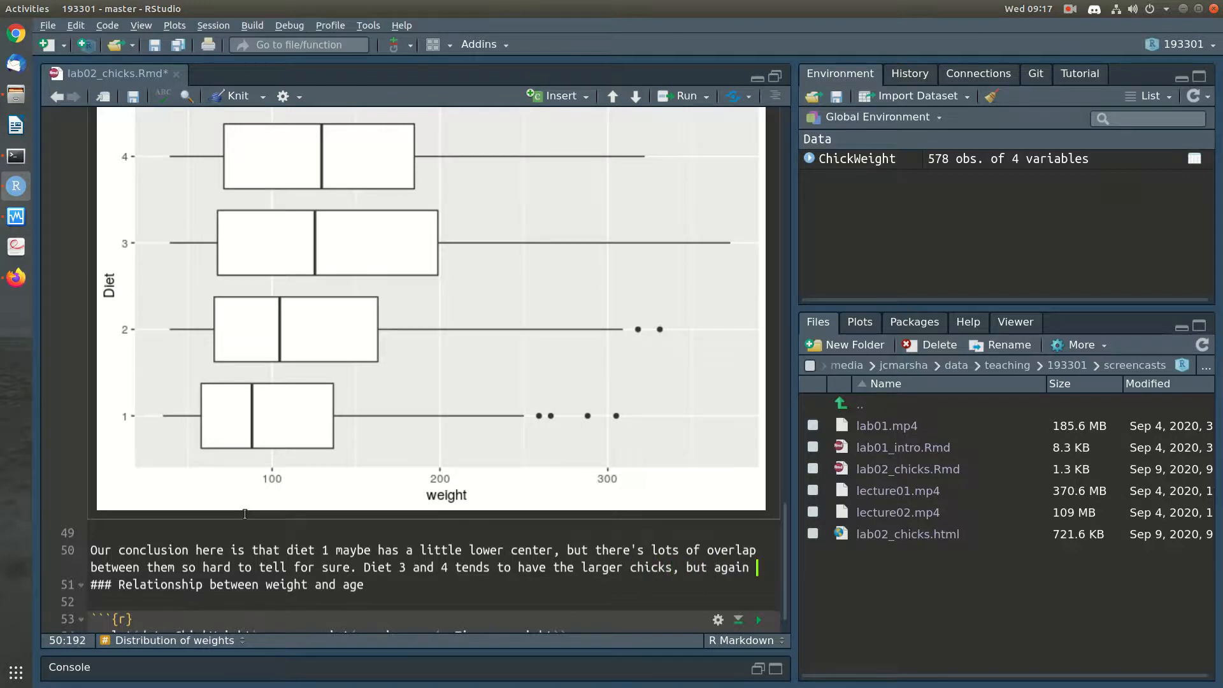
{"action": "type", "text": "hard to tell due to how much overlap there is."}
{"action": "key", "text": "Return"}
{"action": "key", "text": "Left"}
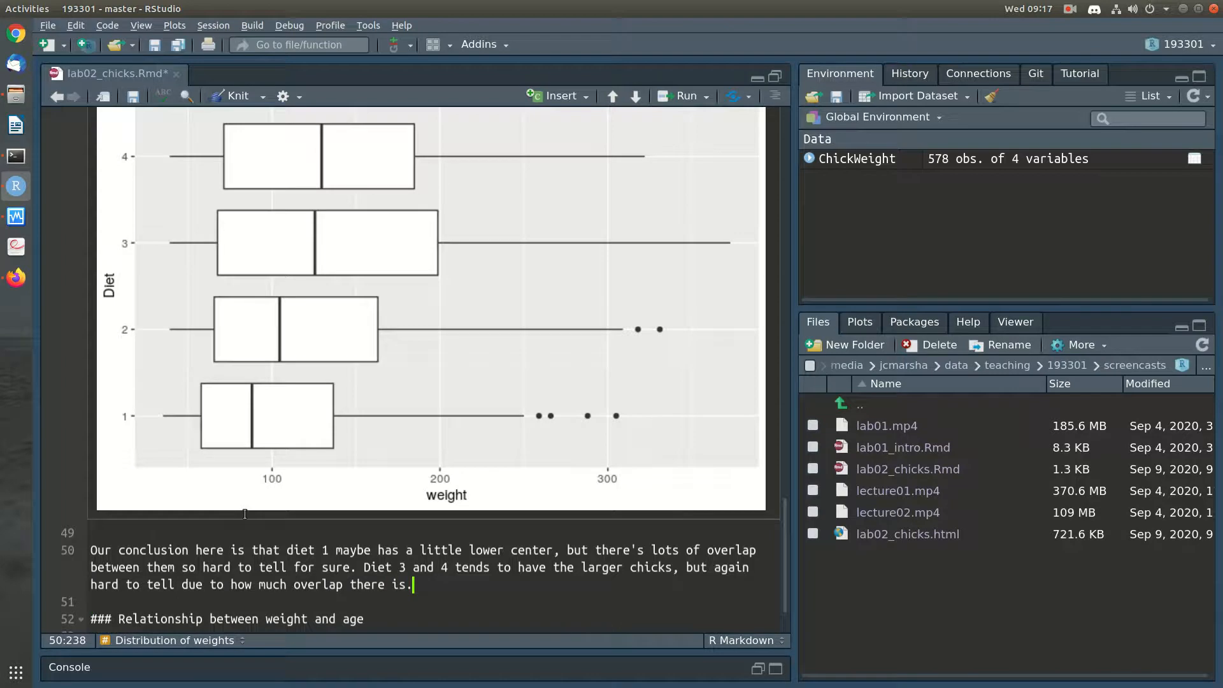
Step: Append "All the diets are distributed skew to the right (most values low weight, a few high weights)." to the box plot conclusion
{"action": "type", "text": "All the diets are dist"}
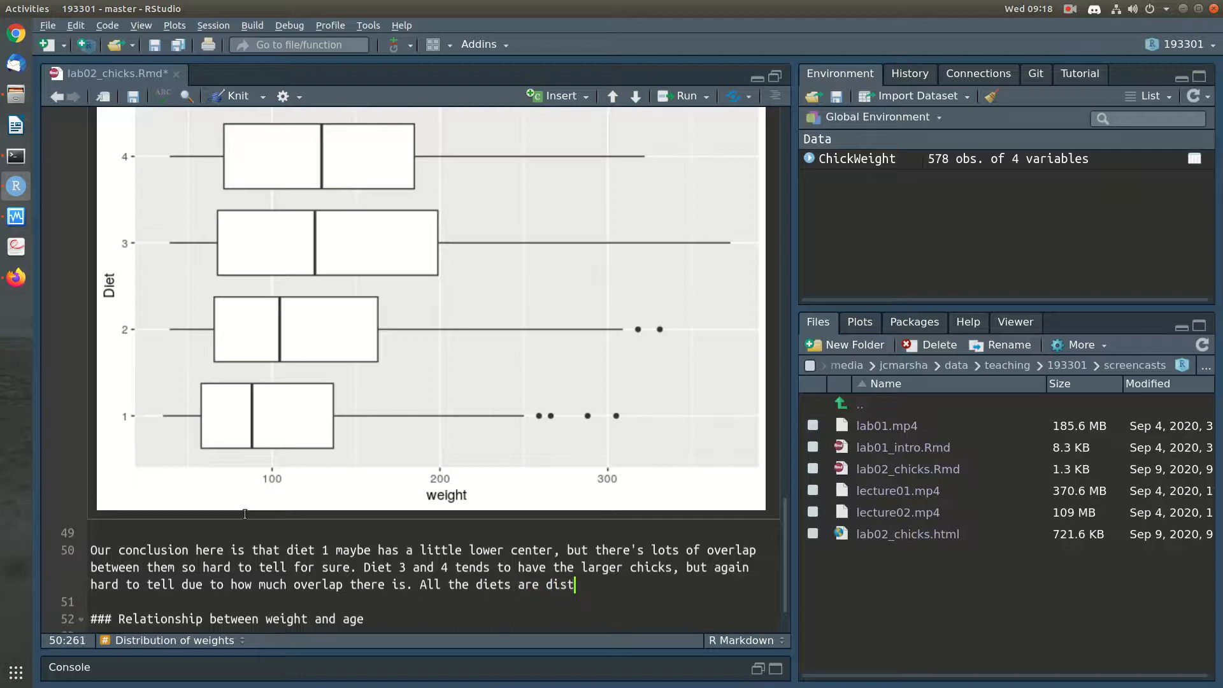
{"action": "type", "text": "ributed skew to th"}
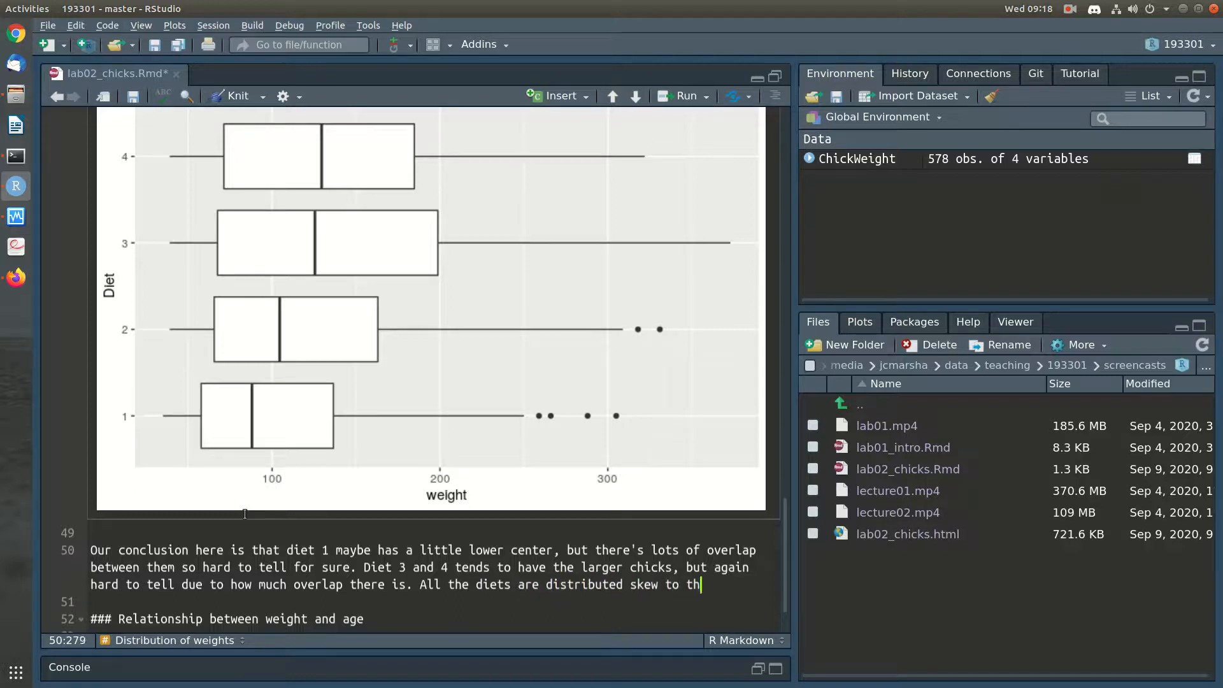
{"action": "type", "text": "e right (most values "}
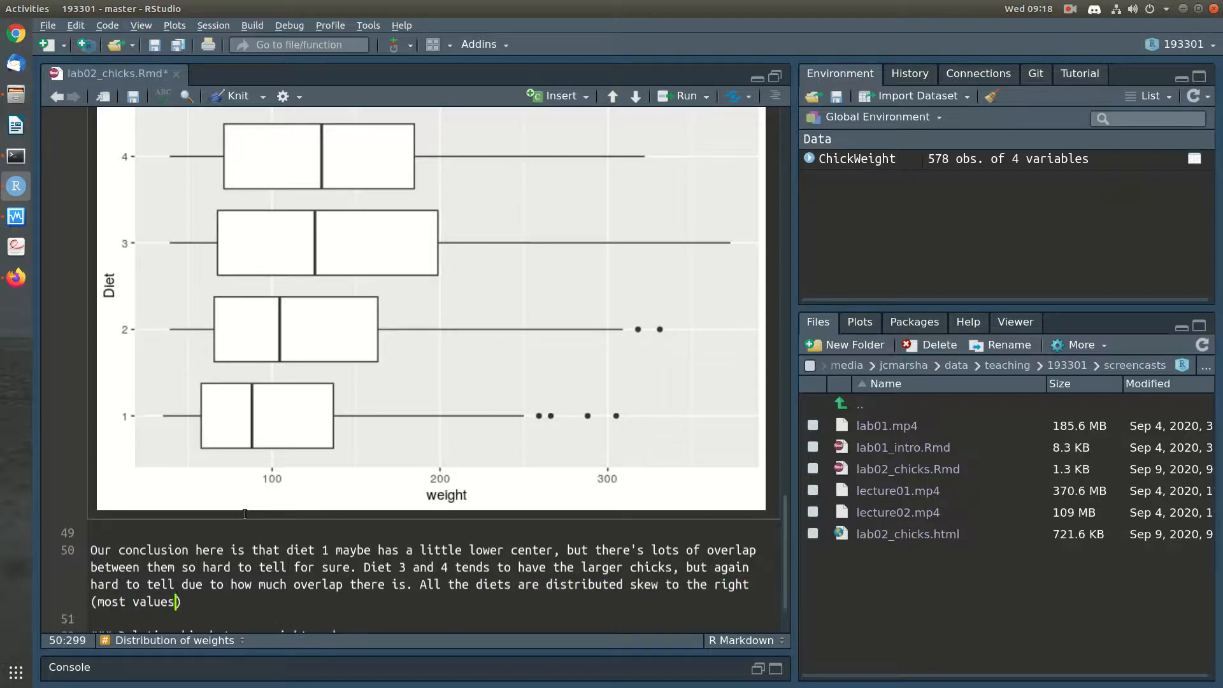
{"action": "type", "text": "low weight, a few "}
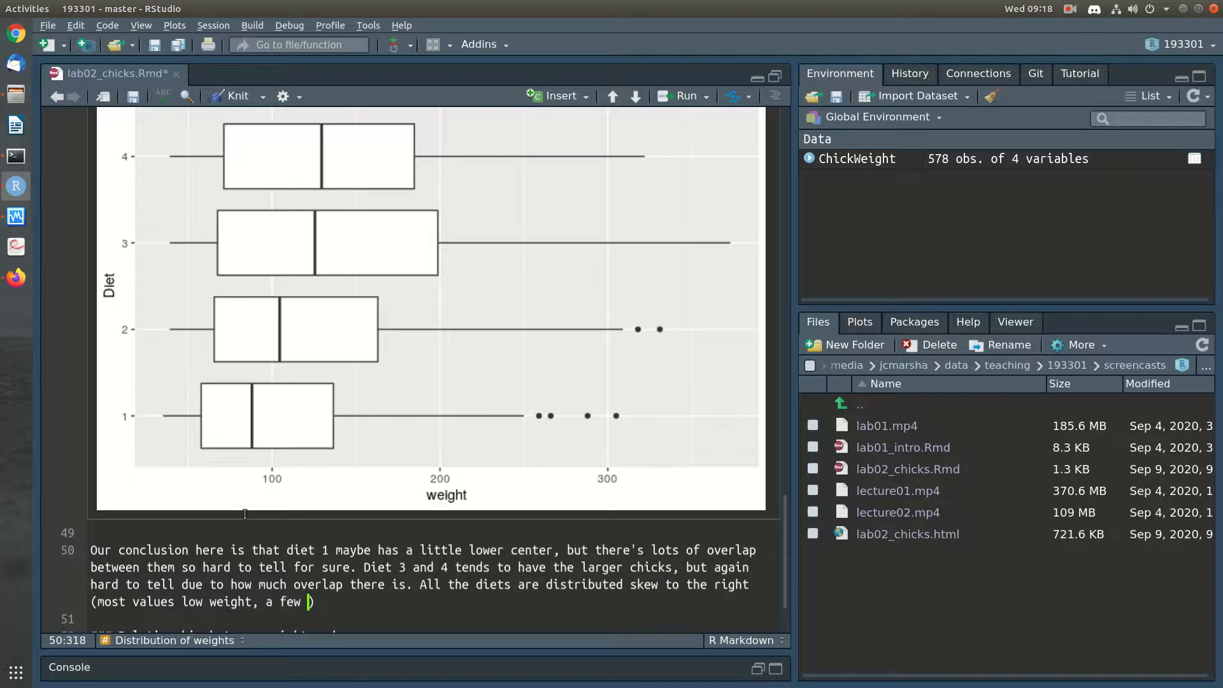
{"action": "type", "text": "high weights"}
{"action": "key", "text": "Right"}
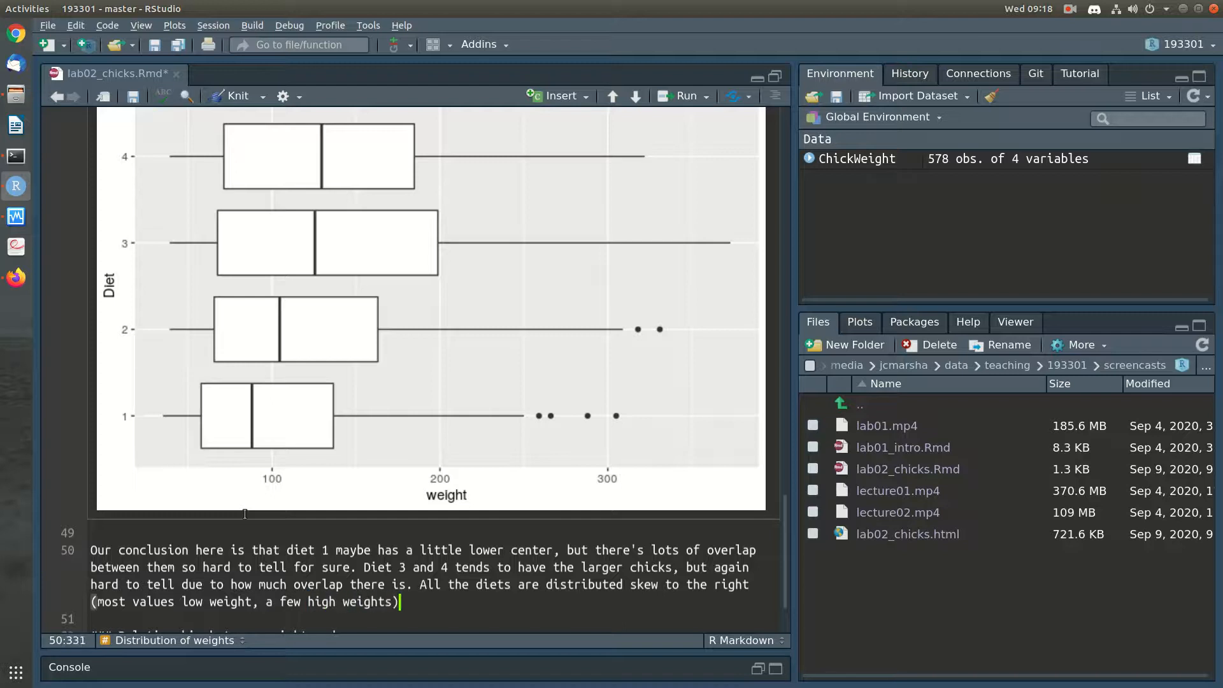
{"action": "type", "text": "."}
Step: Insert a blank line above the "Relationship between weight and age" heading and save the notebook
{"action": "key", "text": "Down"}
{"action": "key", "text": "Down"}
{"action": "key", "text": "Home"}
{"action": "key", "text": "Return"}
{"action": "key", "text": "Up"}
{"action": "key", "text": "ctrl+s"}
Step: Copy the whole box plot code chunk and paste it below the box plot conclusion
{"action": "scroll", "coordinate": [196, 339], "scroll_direction": "up", "scroll_amount": 3}
{"action": "left_click_drag", "start_coordinate": [160, 267], "coordinate": [85, 217]}
{"action": "key", "text": "ctrl+c"}
{"action": "scroll", "coordinate": [253, 328], "scroll_direction": "down", "scroll_amount": 5}
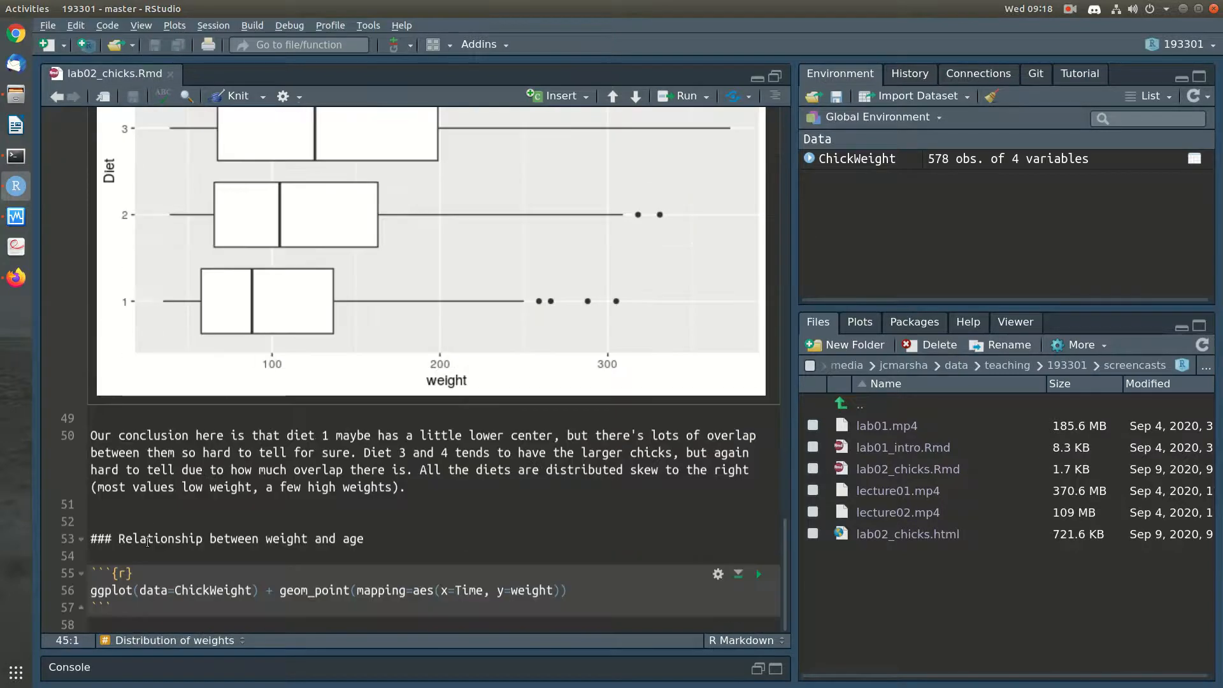
{"action": "left_click", "coordinate": [138, 505]}
{"action": "key", "text": "ctrl+v"}
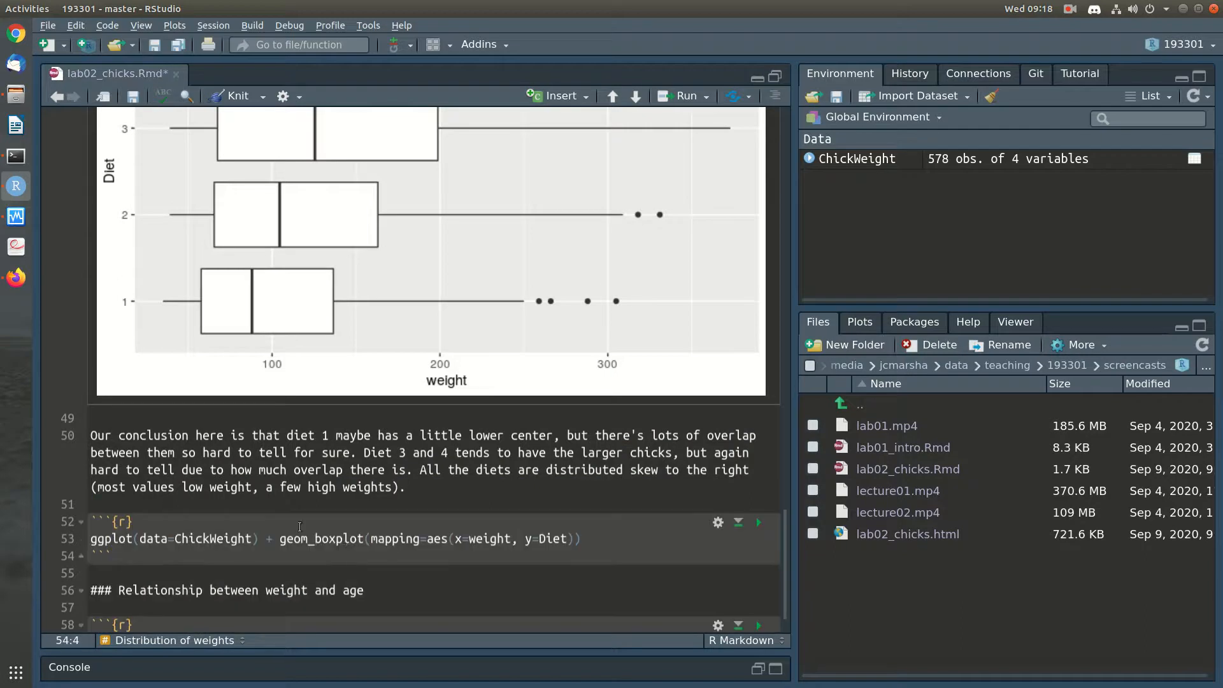
Step: In the pasted chunk, replace geom_boxplot with geom_density, remove y=Diet from the aesthetics and run the line
{"action": "double_click", "coordinate": [317, 538]}
{"action": "type", "text": "geom_density"}
{"action": "key", "text": "Escape"}
{"action": "key", "text": "End"}
{"action": "key", "text": "Left"}
{"action": "key", "text": "Left"}
{"action": "key", "text": "BackSpace"}
{"action": "key", "text": "BackSpace"}
{"action": "key", "text": "BackSpace"}
{"action": "key", "text": "BackSpace"}
{"action": "key", "text": "BackSpace"}
{"action": "key", "text": "BackSpace"}
{"action": "key", "text": "BackSpace"}
{"action": "key", "text": "BackSpace"}
{"action": "key", "text": "ctrl+Return"}
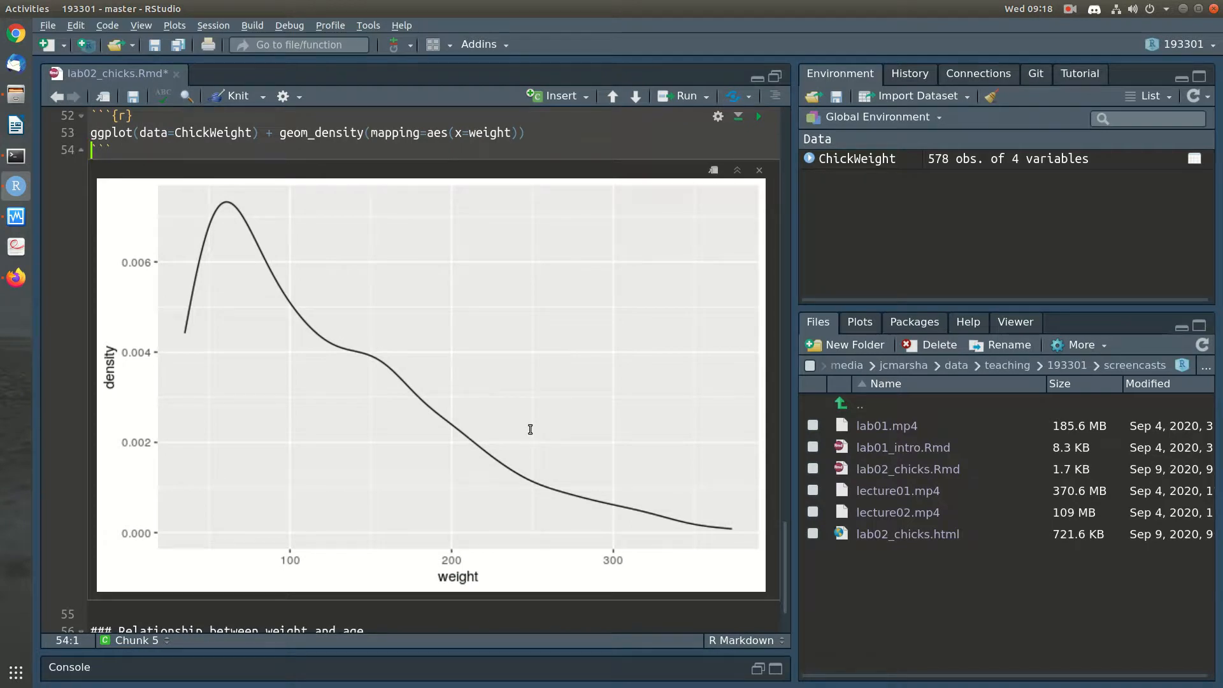
Step: Compare the density curve with the box plot and histogram above it, and save the notebook
{"action": "scroll", "coordinate": [530, 429], "scroll_direction": "up", "scroll_amount": 15}
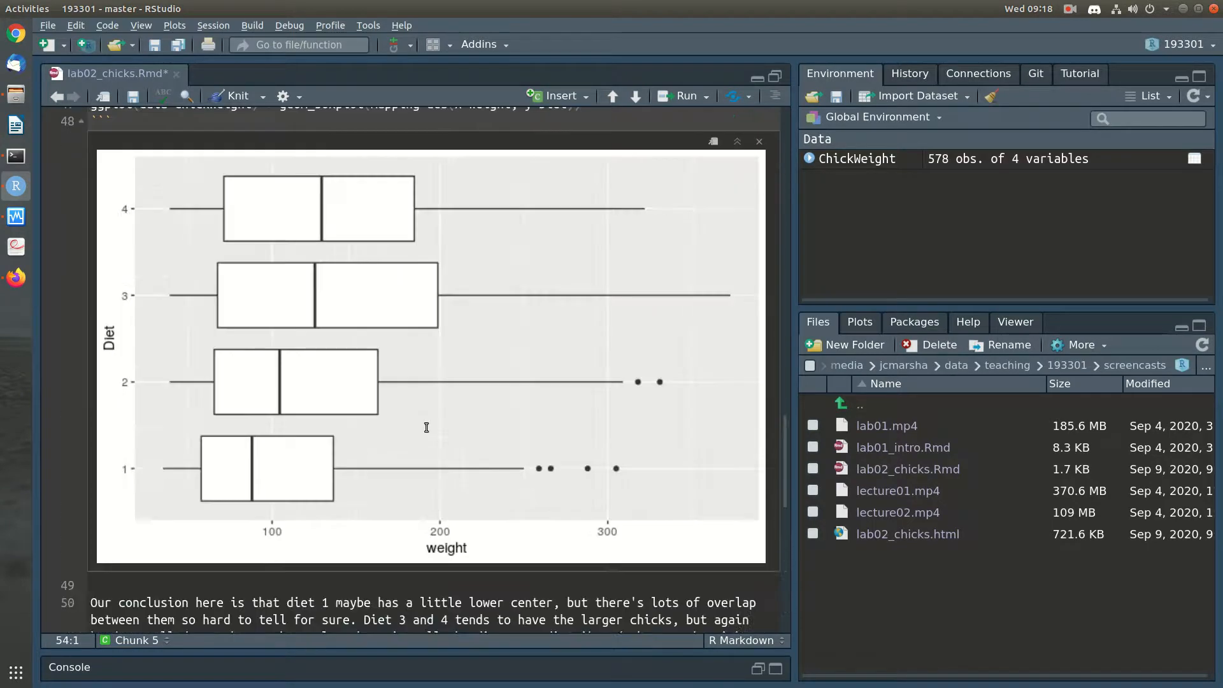
{"action": "scroll", "coordinate": [426, 428], "scroll_direction": "up", "scroll_amount": 5}
{"action": "scroll", "coordinate": [453, 450], "scroll_direction": "down", "scroll_amount": 7}
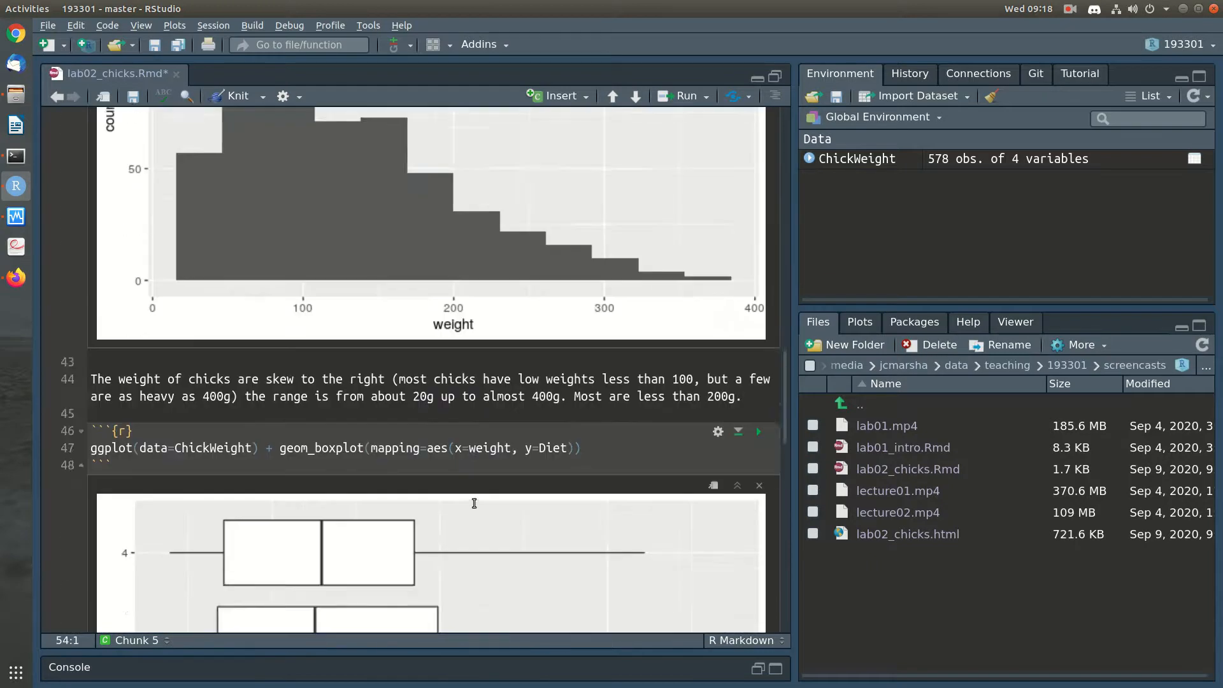
{"action": "scroll", "coordinate": [474, 504], "scroll_direction": "up", "scroll_amount": 4}
{"action": "scroll", "coordinate": [390, 458], "scroll_direction": "down", "scroll_amount": 15}
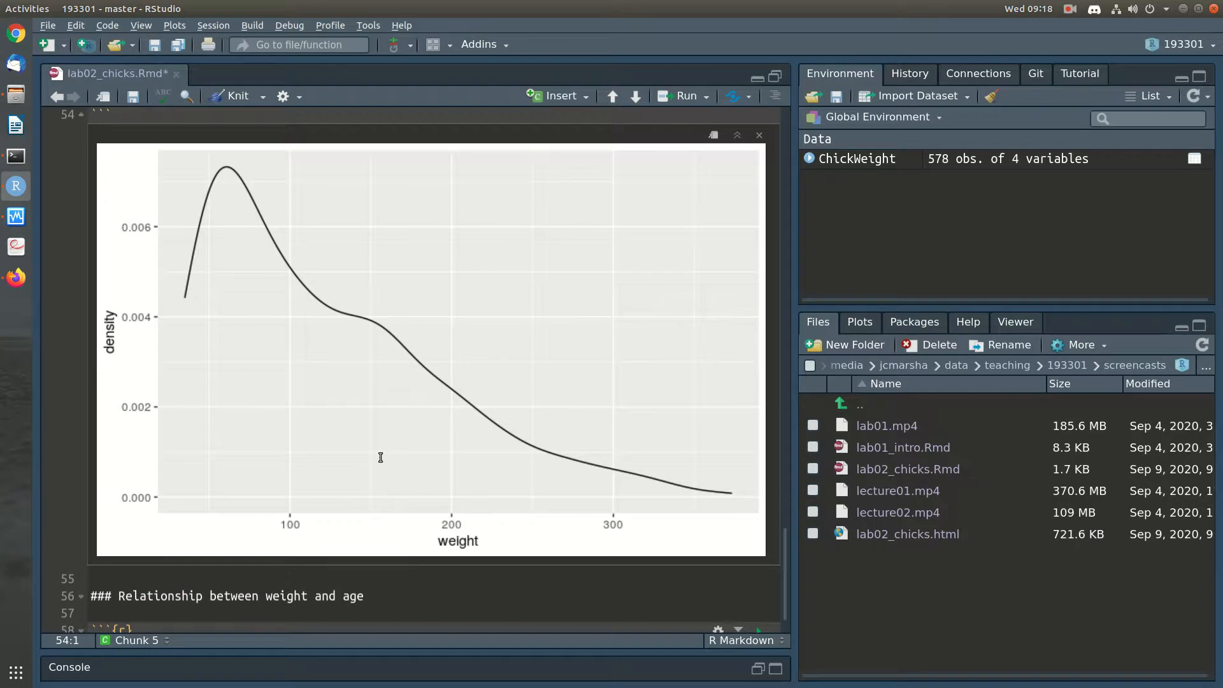
{"action": "key", "text": "ctrl+s"}
Step: Add col=Diet to the density plot's aesthetics after x=weight and rerun the line
{"action": "scroll", "coordinate": [411, 439], "scroll_direction": "up", "scroll_amount": 3}
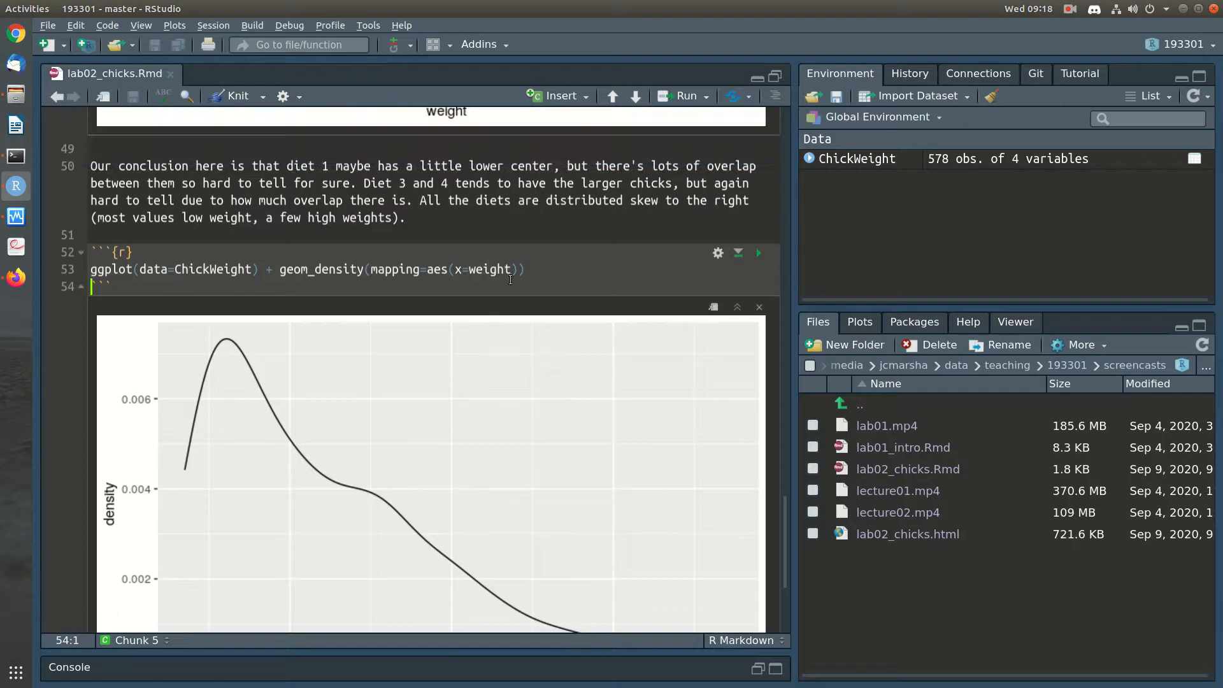
{"action": "left_click", "coordinate": [511, 270]}
{"action": "type", "text": ", col="}
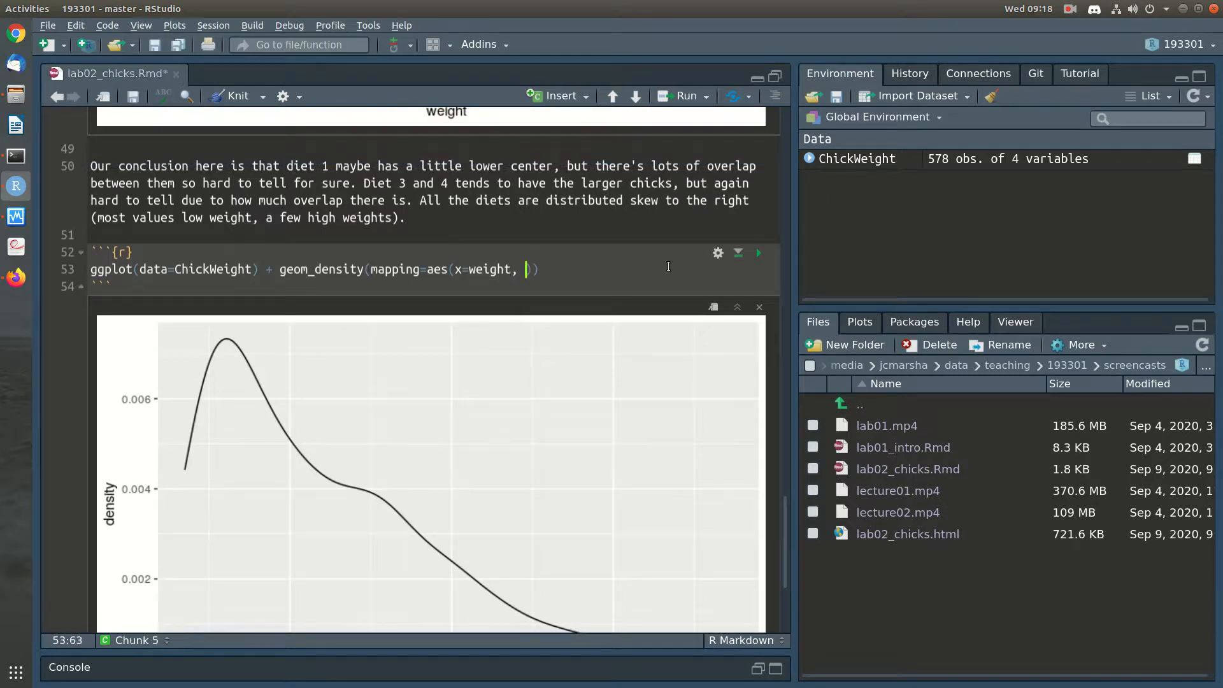
{"action": "type", "text": "Diet"}
{"action": "key", "text": "ctrl+Return"}
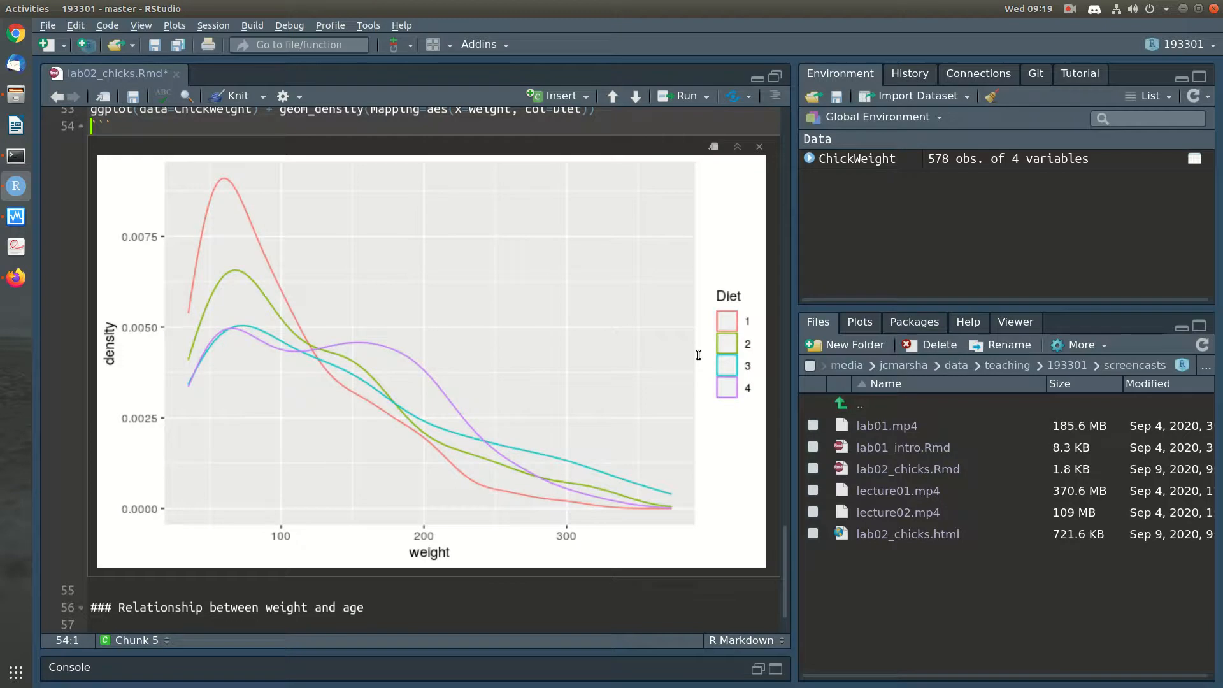
{"action": "scroll", "coordinate": [698, 354], "scroll_direction": "up", "scroll_amount": 1}
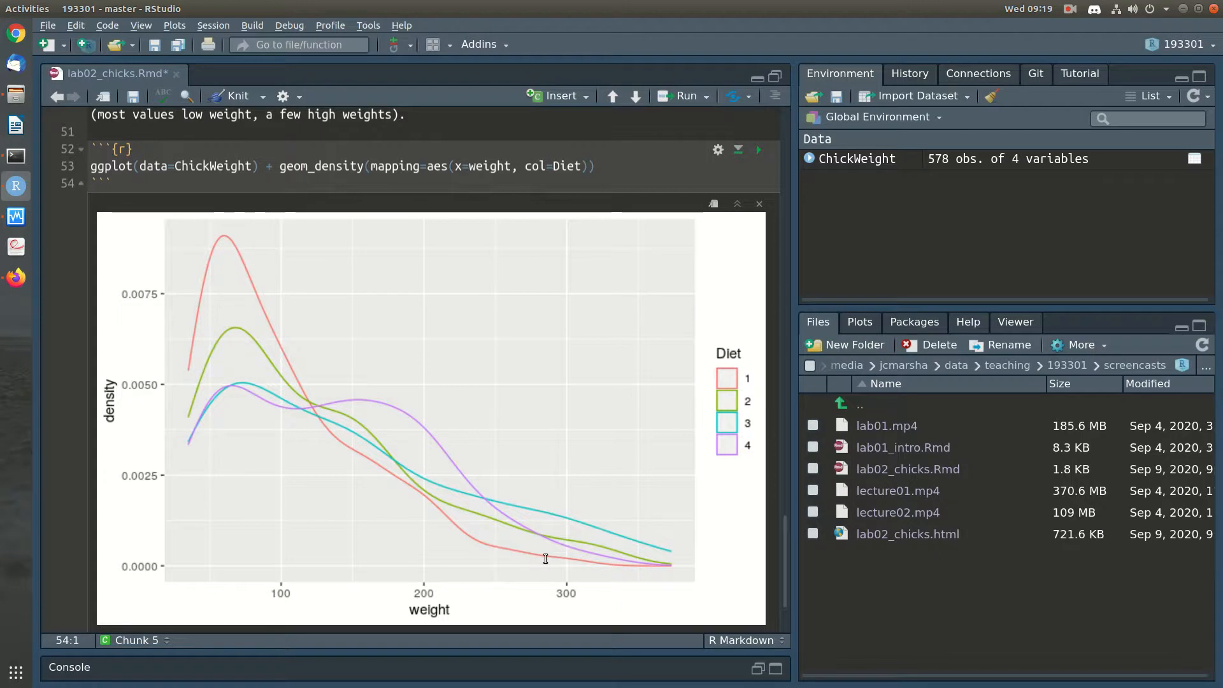
{"action": "scroll", "coordinate": [275, 533], "scroll_direction": "up", "scroll_amount": 2}
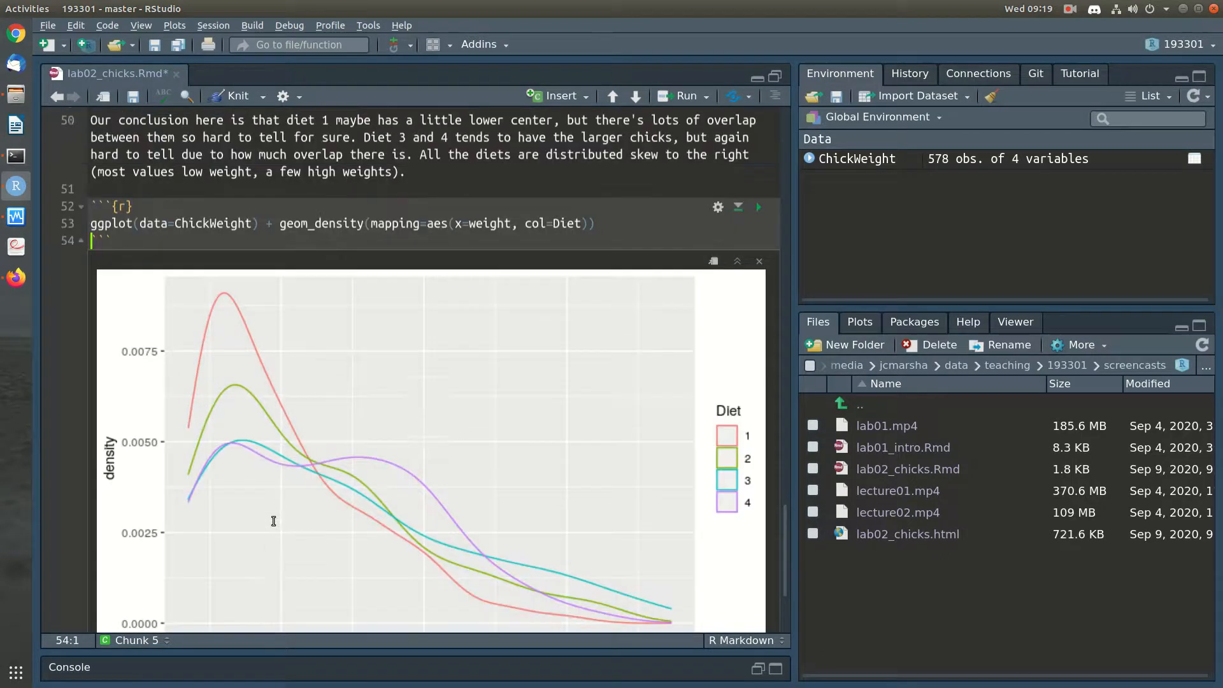
{"action": "left_click", "coordinate": [532, 226]}
{"action": "type", "text": "fill"}
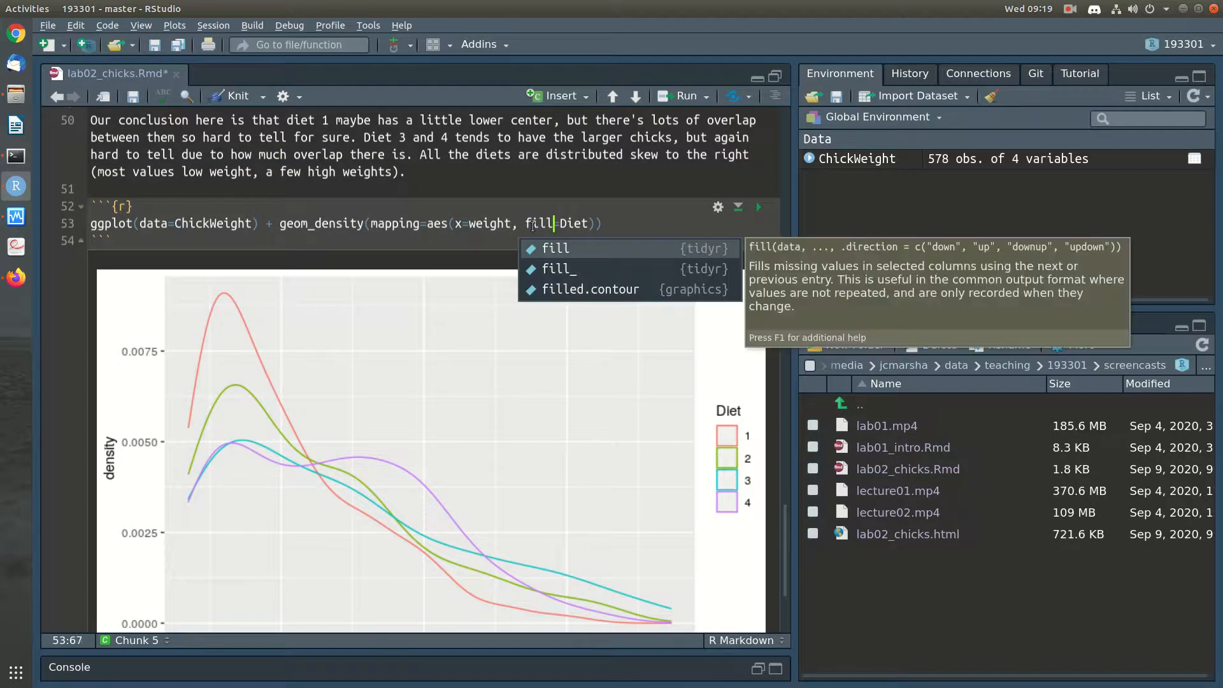
{"action": "key", "text": "Escape"}
{"action": "key", "text": "BackSpace"}
{"action": "key", "text": "BackSpace"}
{"action": "key", "text": "BackSpace"}
{"action": "key", "text": "BackSpace"}
{"action": "type", "text": "col"}
{"action": "key", "text": "ctrl+Return"}
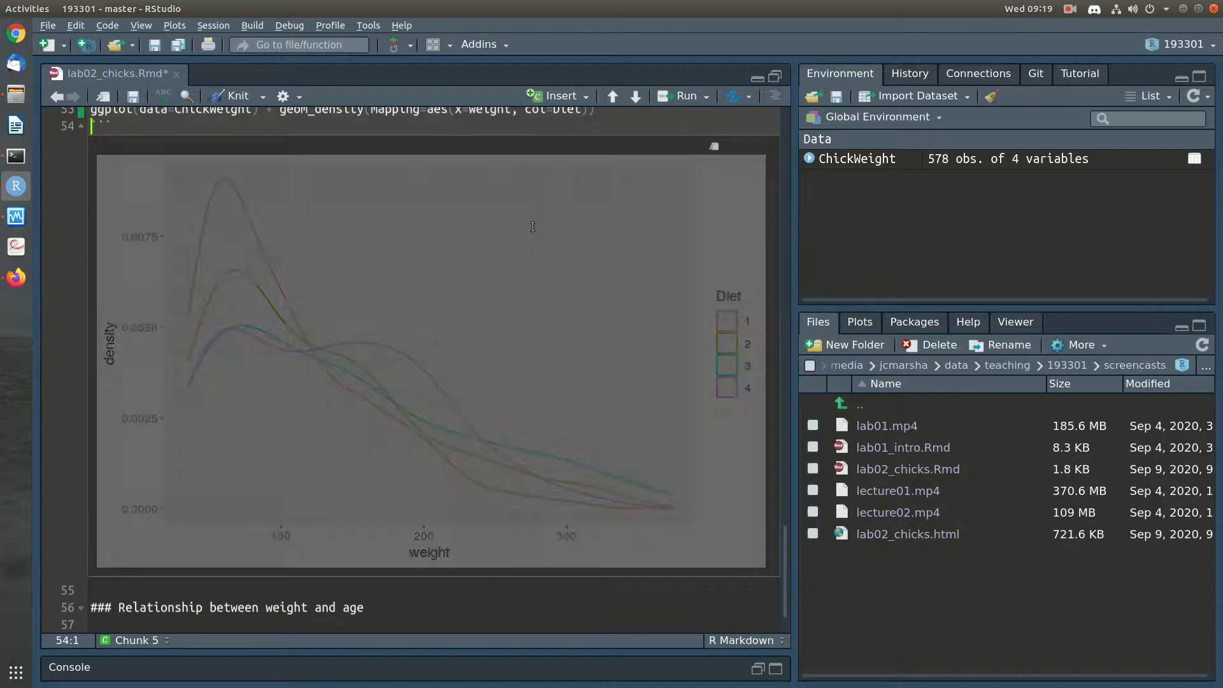
Step: Change the density plot's col aesthetic to fill, giving fill=Diet, and rerun the line
{"action": "scroll", "coordinate": [608, 427], "scroll_direction": "up", "scroll_amount": 2}
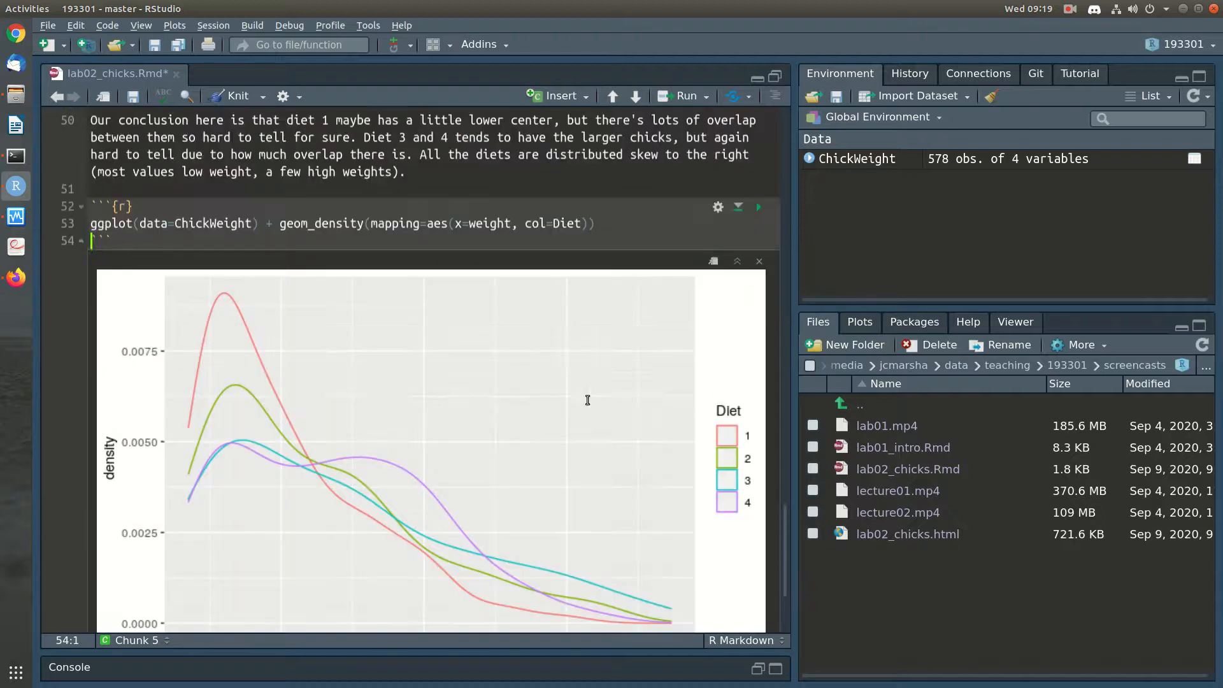
{"action": "double_click", "coordinate": [535, 223]}
{"action": "type", "text": "fill"}
{"action": "key", "text": "ctrl+Return"}
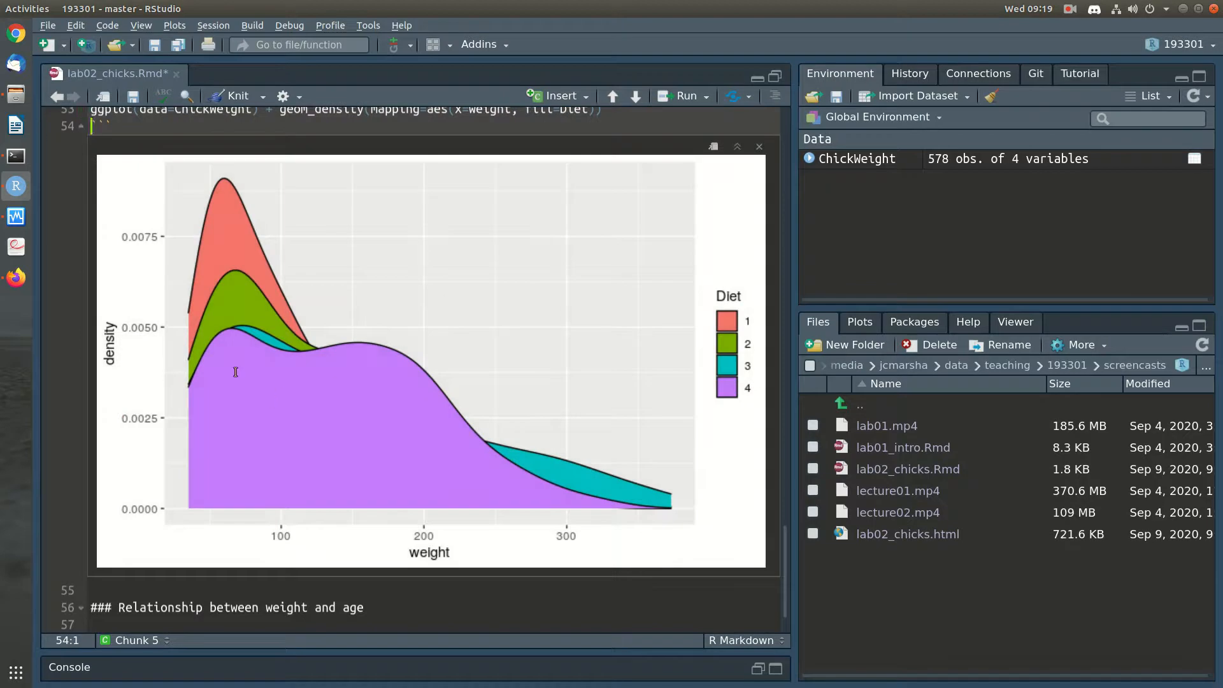
Step: Add alpha=0.5 to geom_density outside the aes() call and rerun the line
{"action": "scroll", "coordinate": [468, 470], "scroll_direction": "up", "scroll_amount": 1}
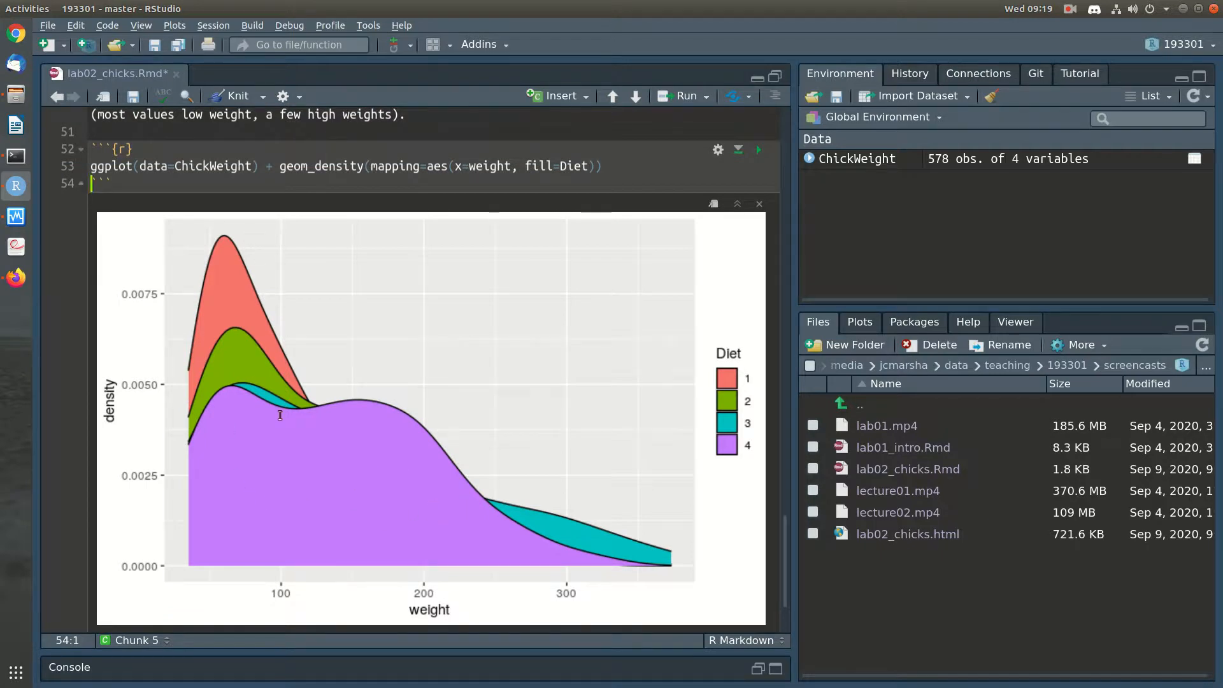
{"action": "scroll", "coordinate": [551, 423], "scroll_direction": "up", "scroll_amount": 1}
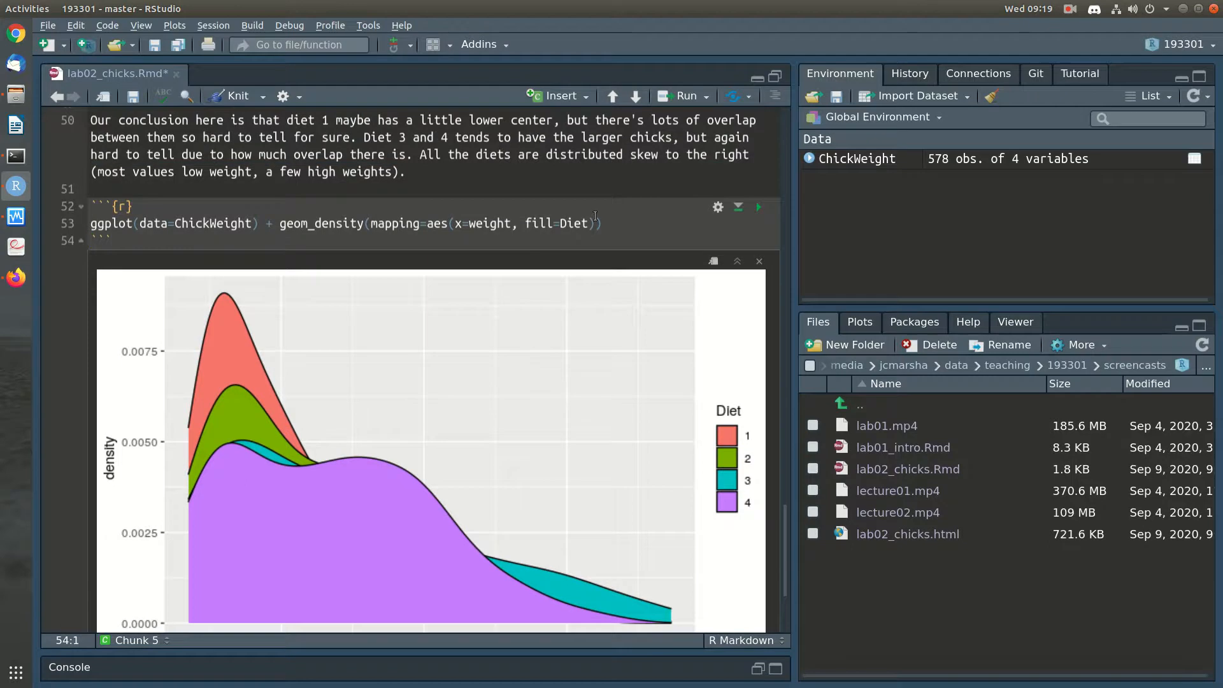
{"action": "left_click", "coordinate": [598, 224]}
{"action": "type", "text": ", alpha=0.5"}
{"action": "key", "text": "Right"}
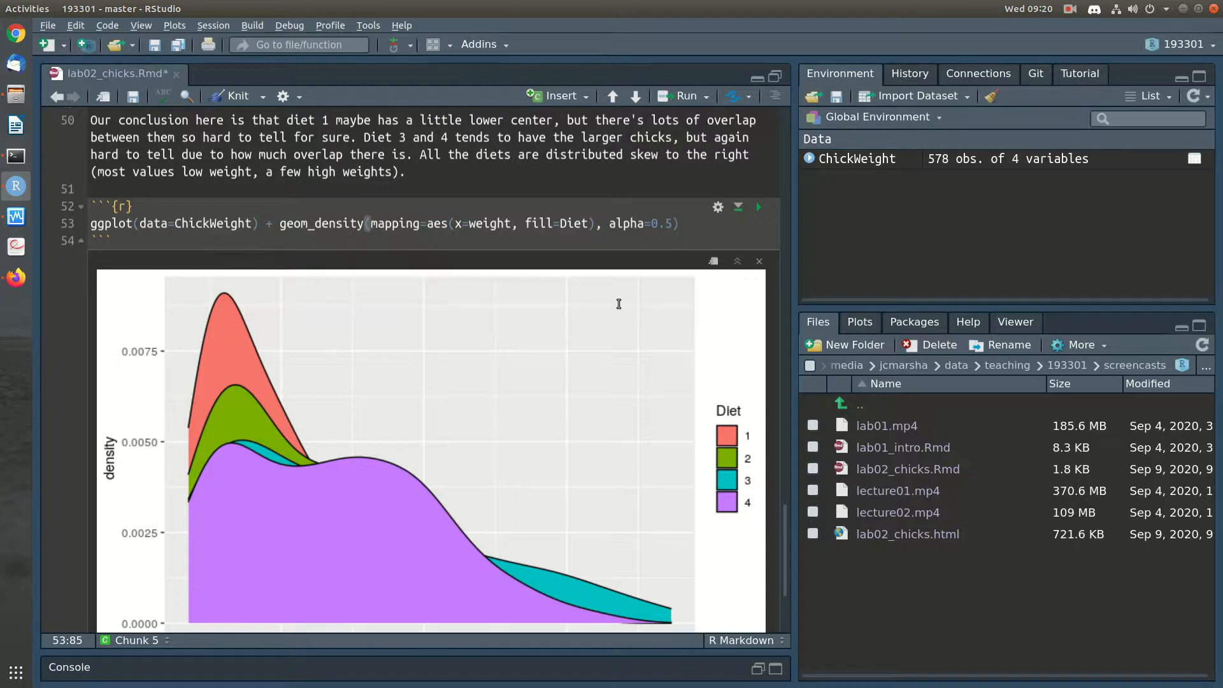
{"action": "key", "text": "ctrl+Return"}
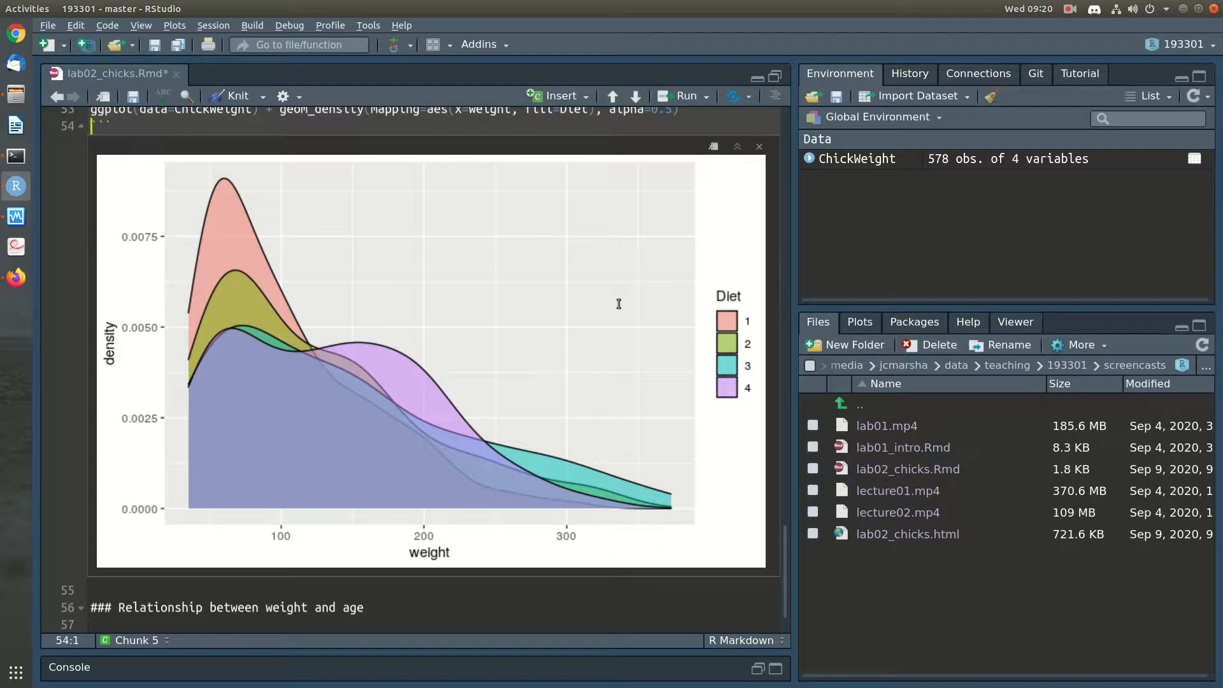
Step: Below the density plot, write "The density plot allows us to see that diet 4 (and maybe diet 2 and 3 to a lesser extent)"
{"action": "scroll", "coordinate": [619, 304], "scroll_direction": "up", "scroll_amount": 2}
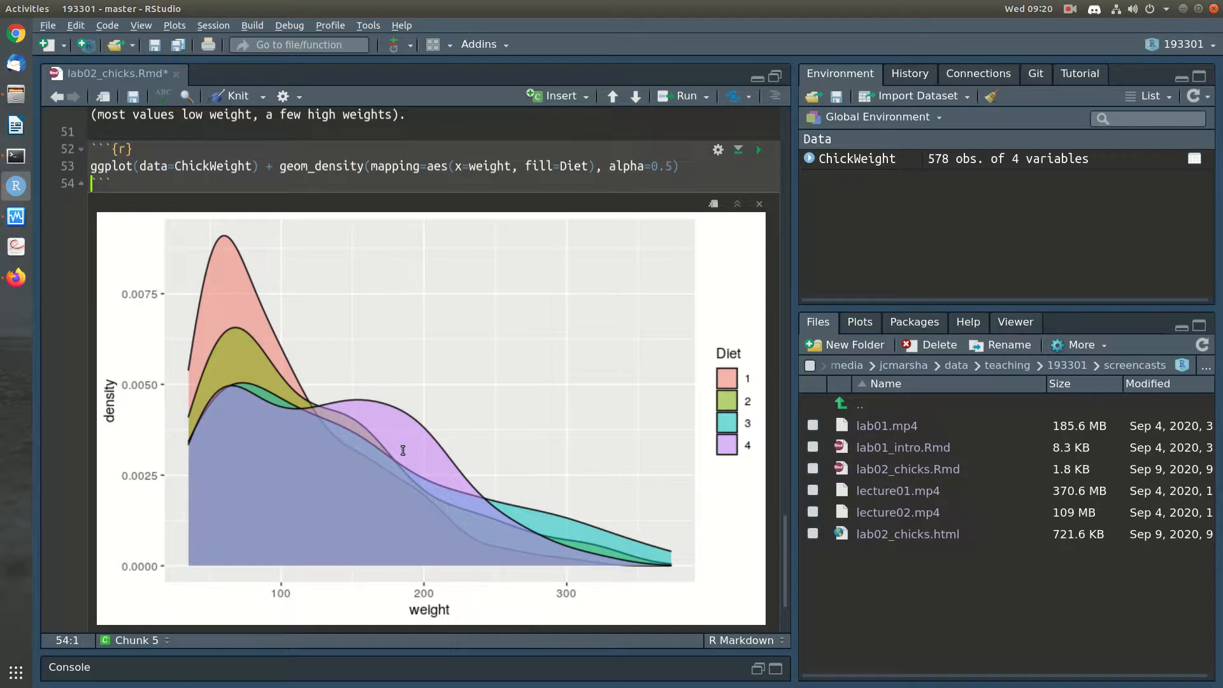
{"action": "scroll", "coordinate": [403, 451], "scroll_direction": "up", "scroll_amount": 10}
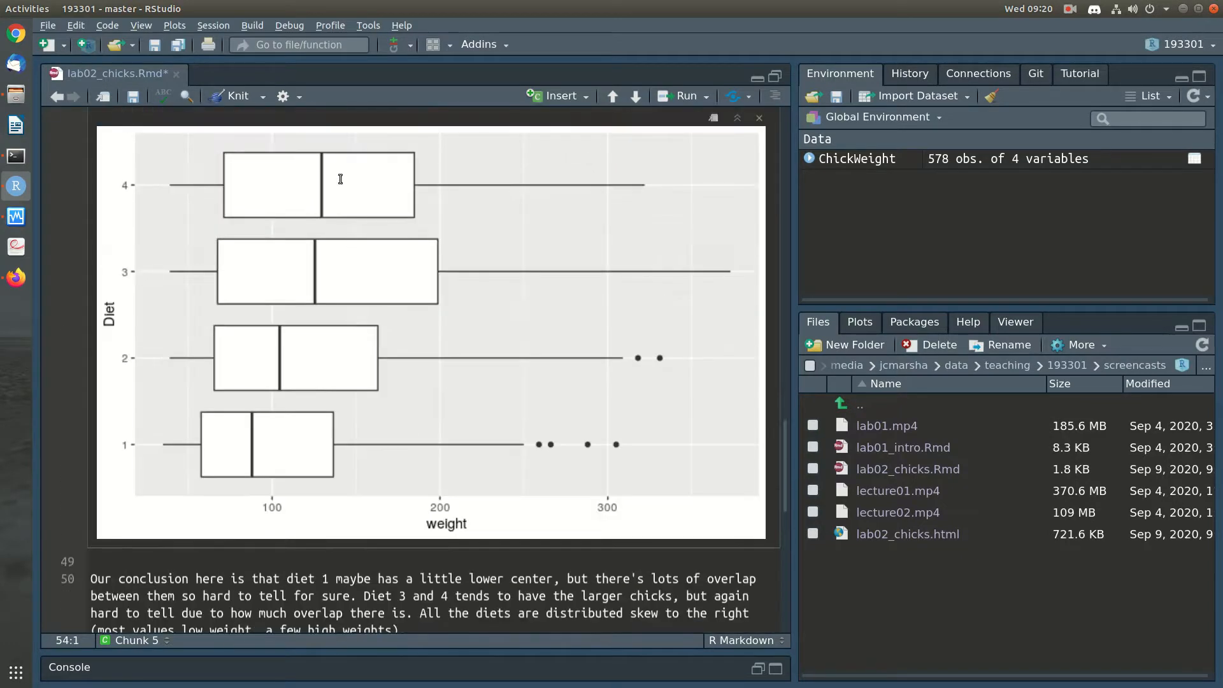
{"action": "scroll", "coordinate": [274, 330], "scroll_direction": "down", "scroll_amount": 9}
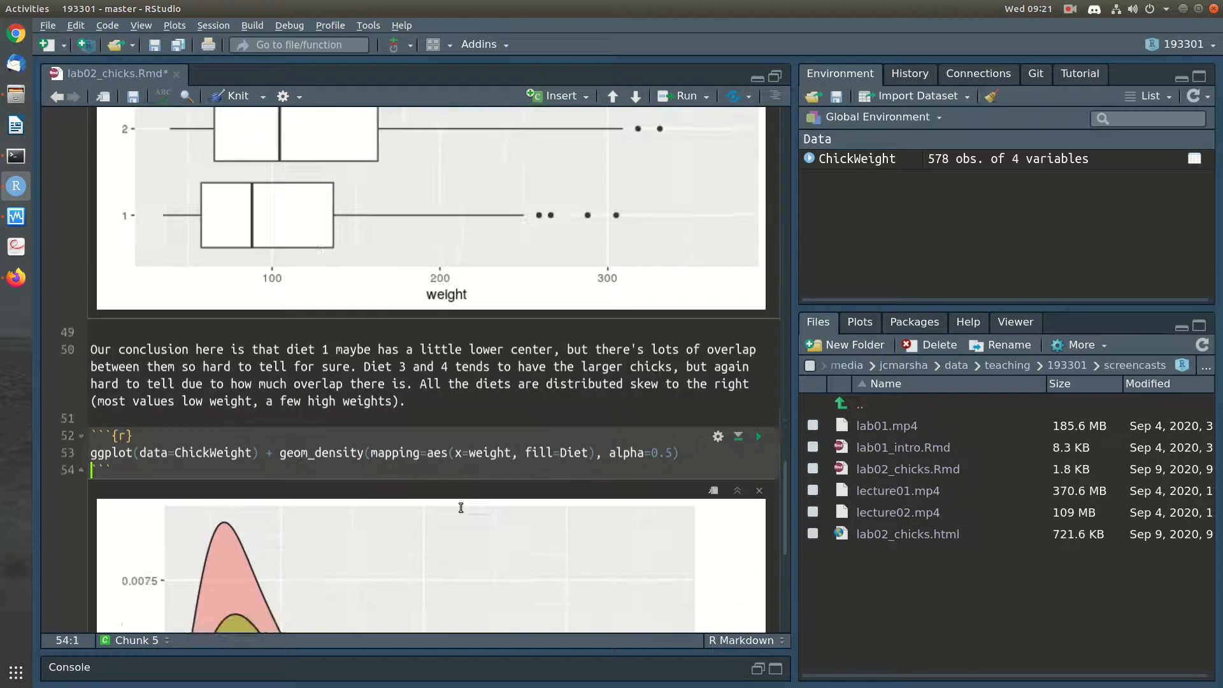
{"action": "scroll", "coordinate": [355, 482], "scroll_direction": "down", "scroll_amount": 1}
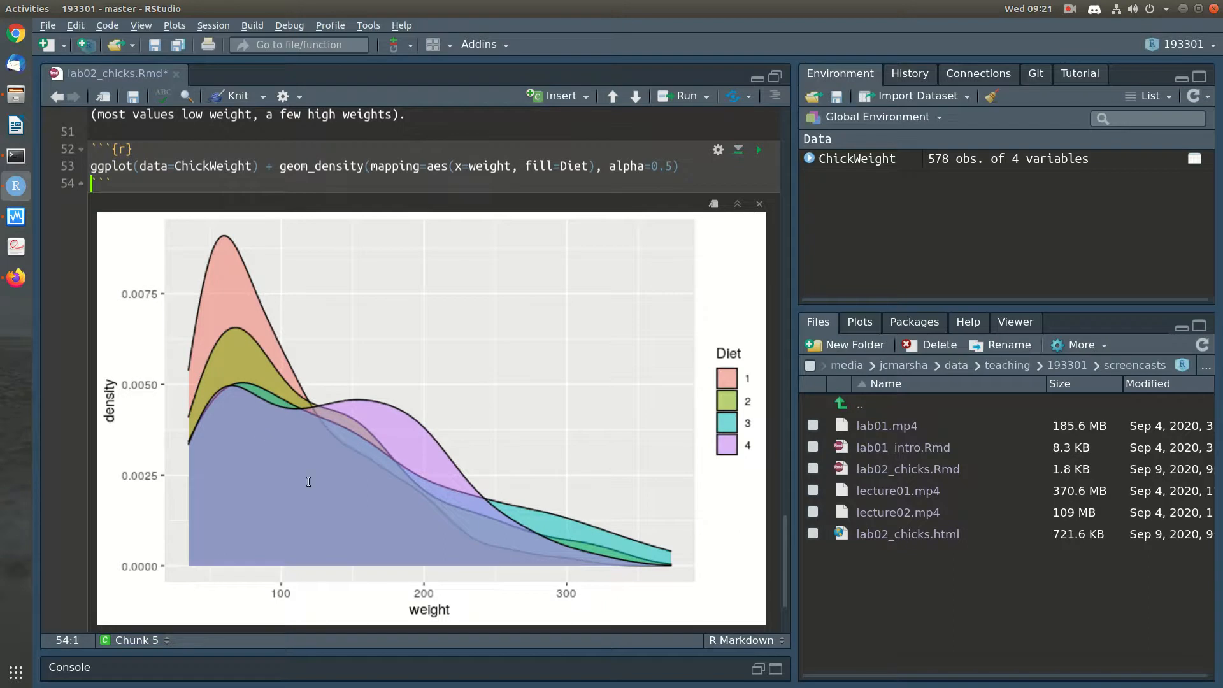
{"action": "scroll", "coordinate": [380, 565], "scroll_direction": "down", "scroll_amount": 3}
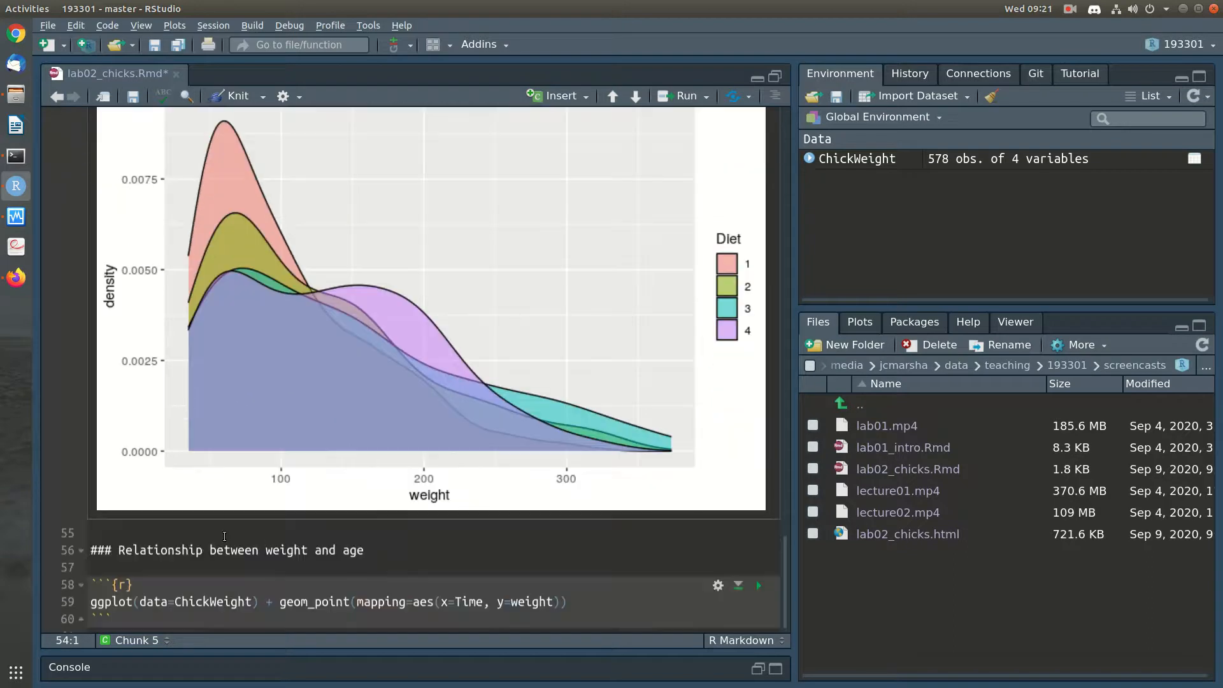
{"action": "left_click", "coordinate": [225, 531]}
{"action": "key", "text": "Return"}
{"action": "type", "text": "The density plot"}
{"action": "type", "text": " allows us to "}
{"action": "type", "text": "see that die"}
{"action": "type", "text": "t 4"}
{"action": "type", "text": " (and maybe d"}
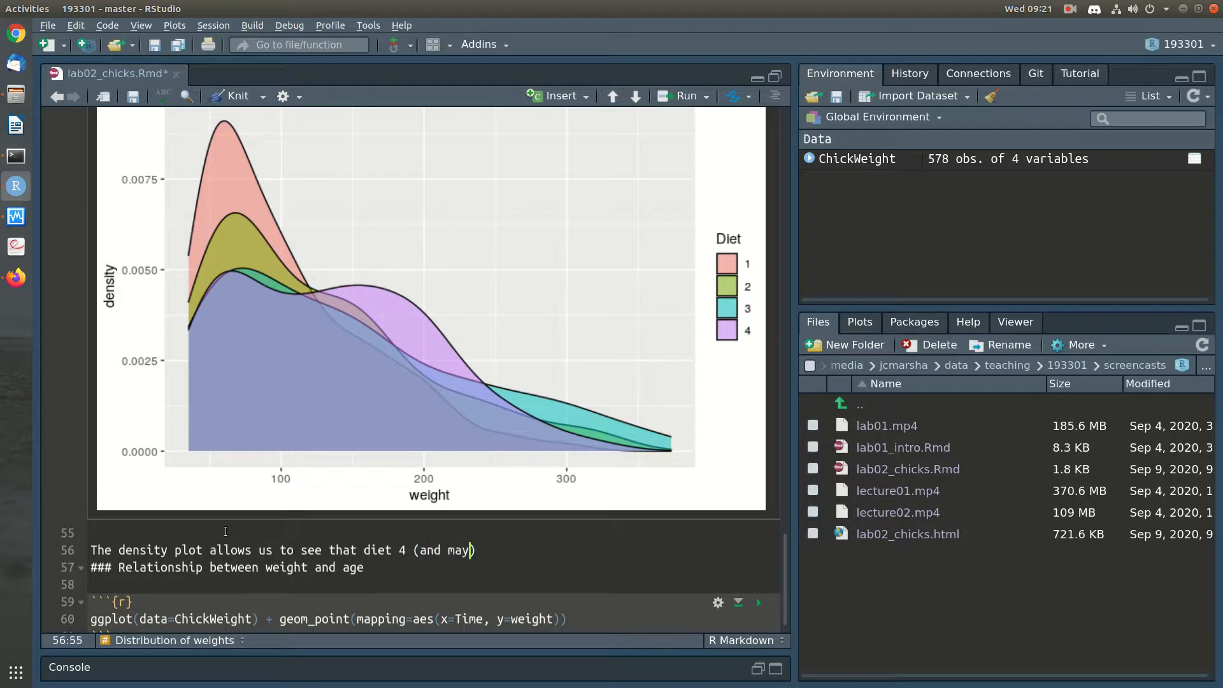
{"action": "type", "text": "iet"}
{"action": "type", "text": "c"}
{"action": "type", "text": "2 and 3 to a less"}
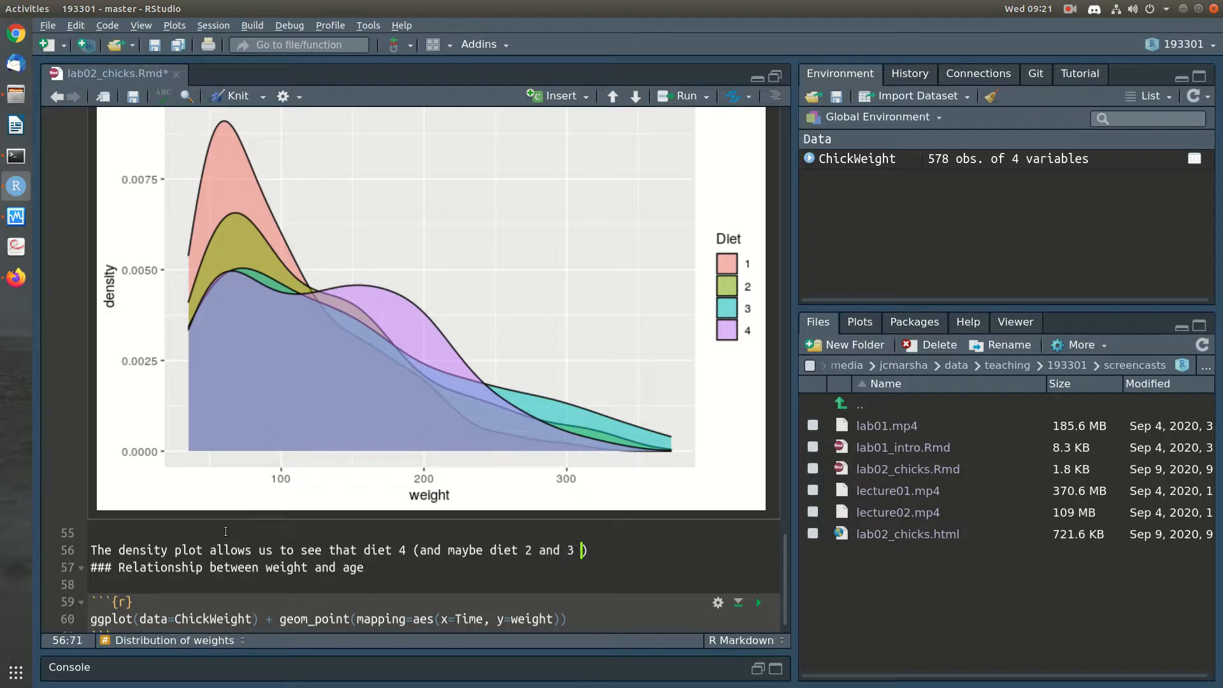
{"action": "type", "text": "er extent) "}
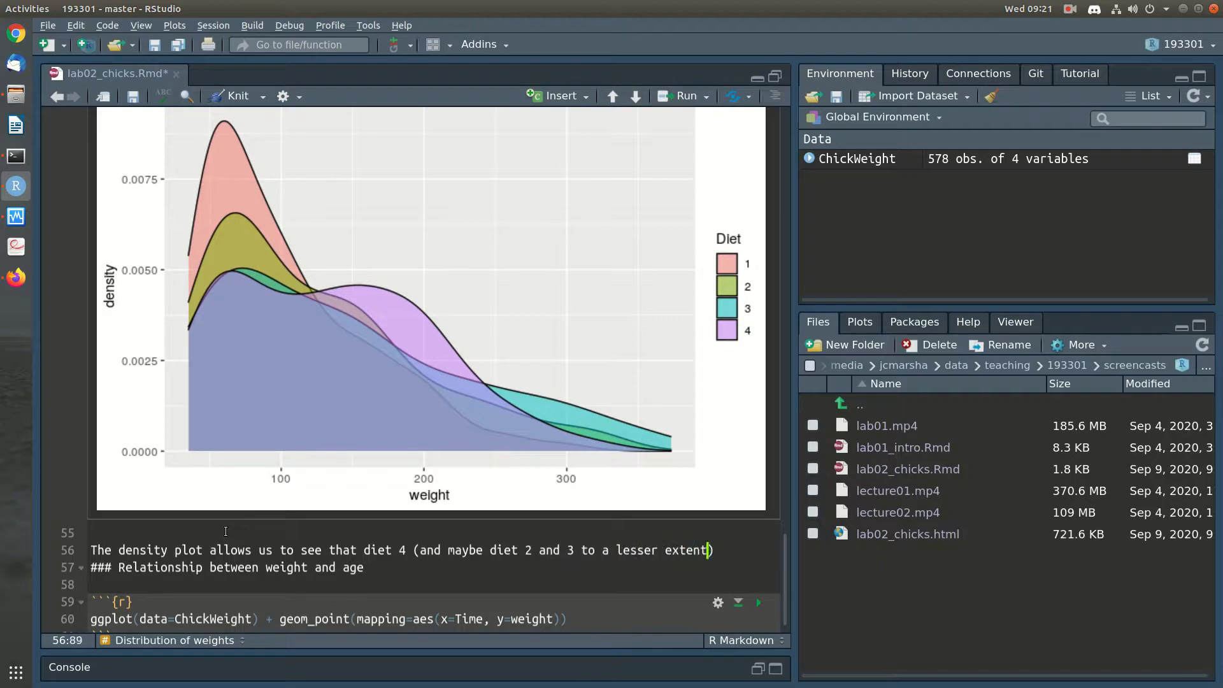
Step: Continue the density plot interpretation with "has a bunch of chick weights in the 150-200g range"
{"action": "type", "text": "has a bunch of "}
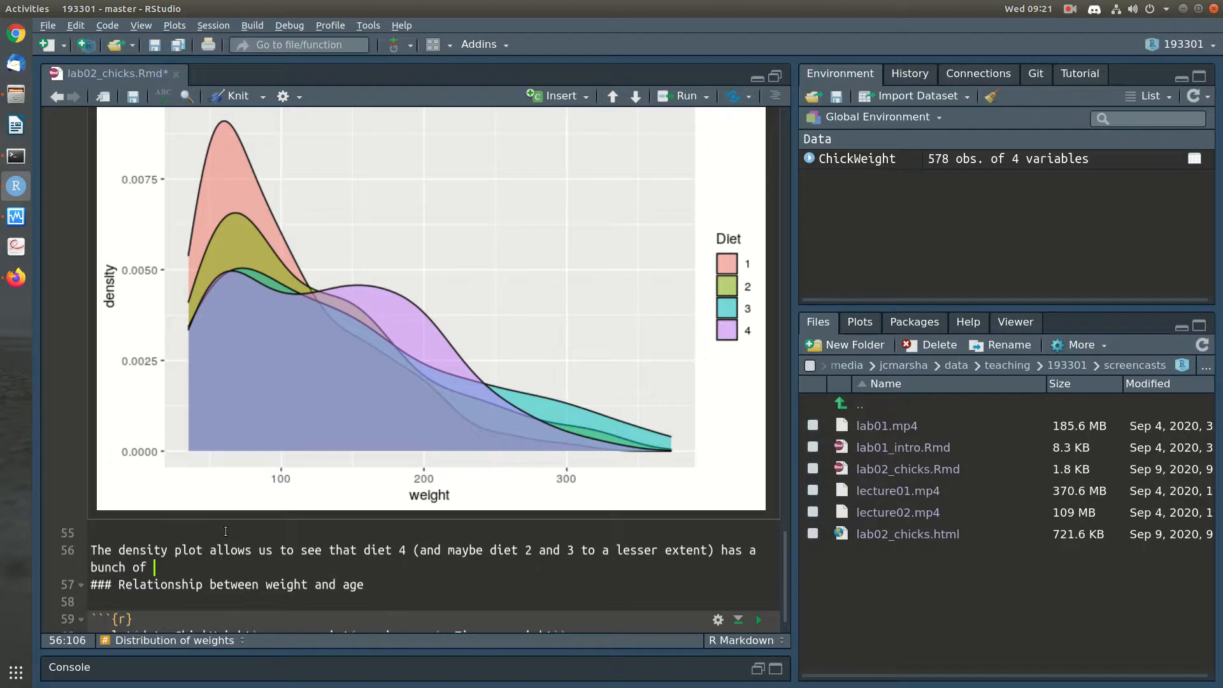
{"action": "type", "text": "chick weights in"}
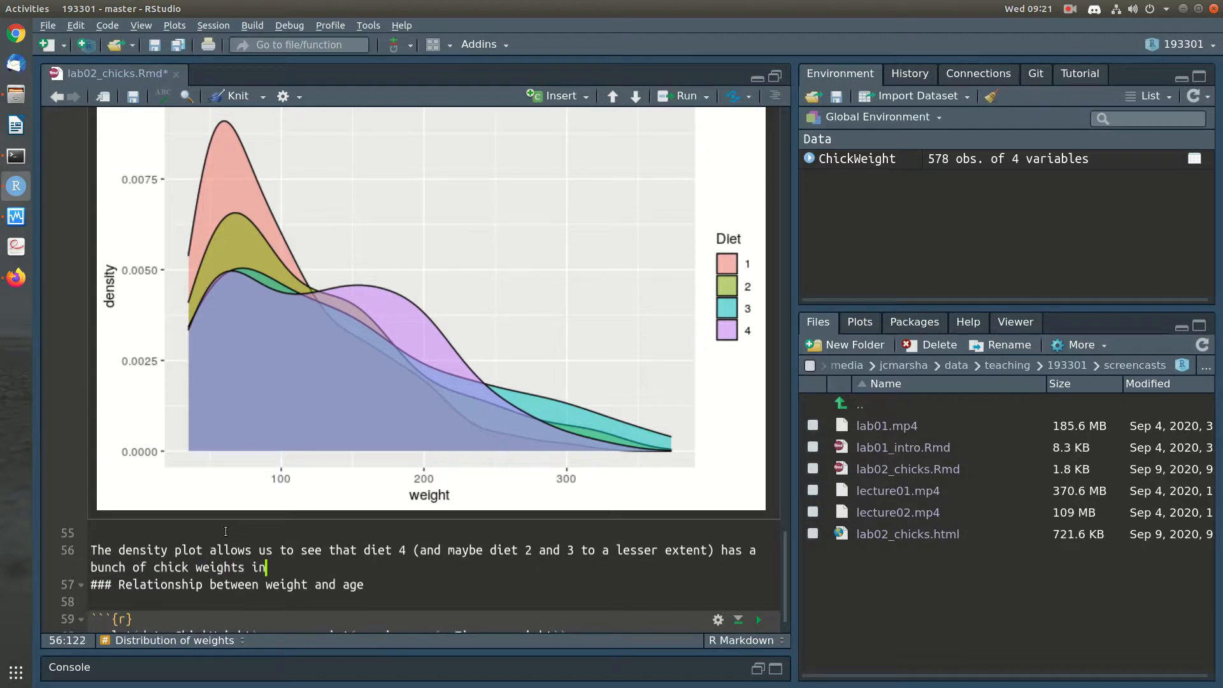
{"action": "type", "text": " the 159"}
{"action": "key", "text": "BackSpace"}
{"action": "type", "text": "0-200g range"}
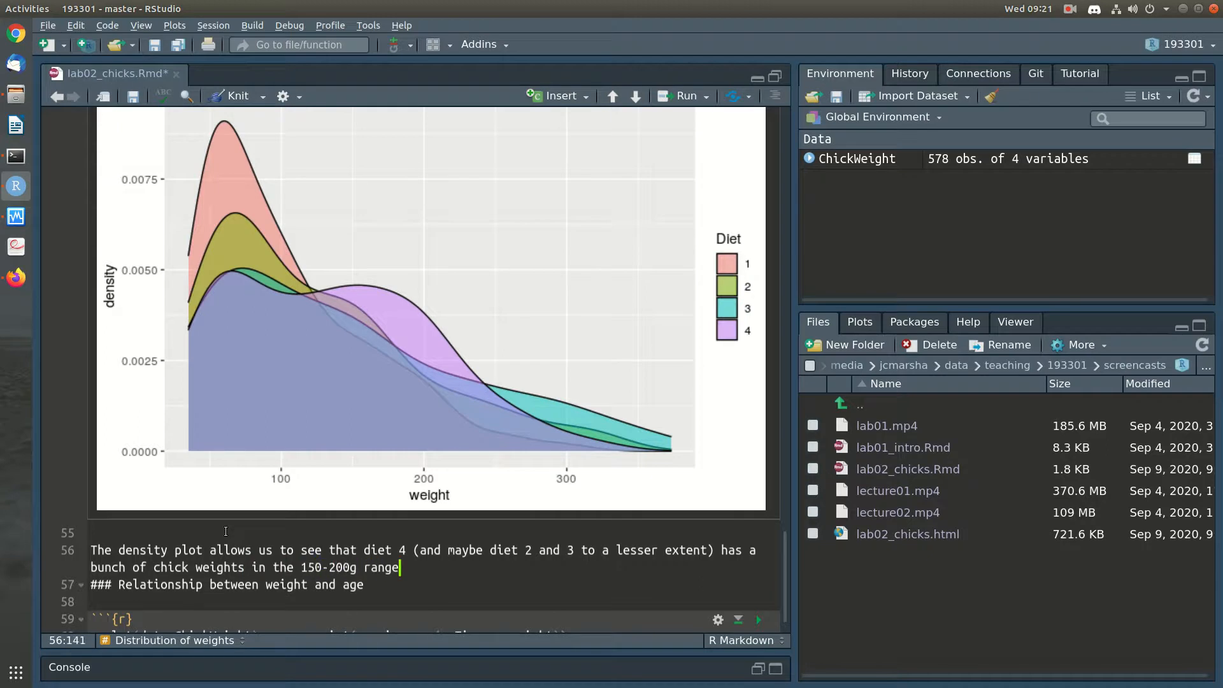
Step: Finish the sentence with "- more so than diet 1 where the majority are less than 100g." and add a blank line before the following heading
{"action": "type", "text": " - more so than diet 1 whic"}
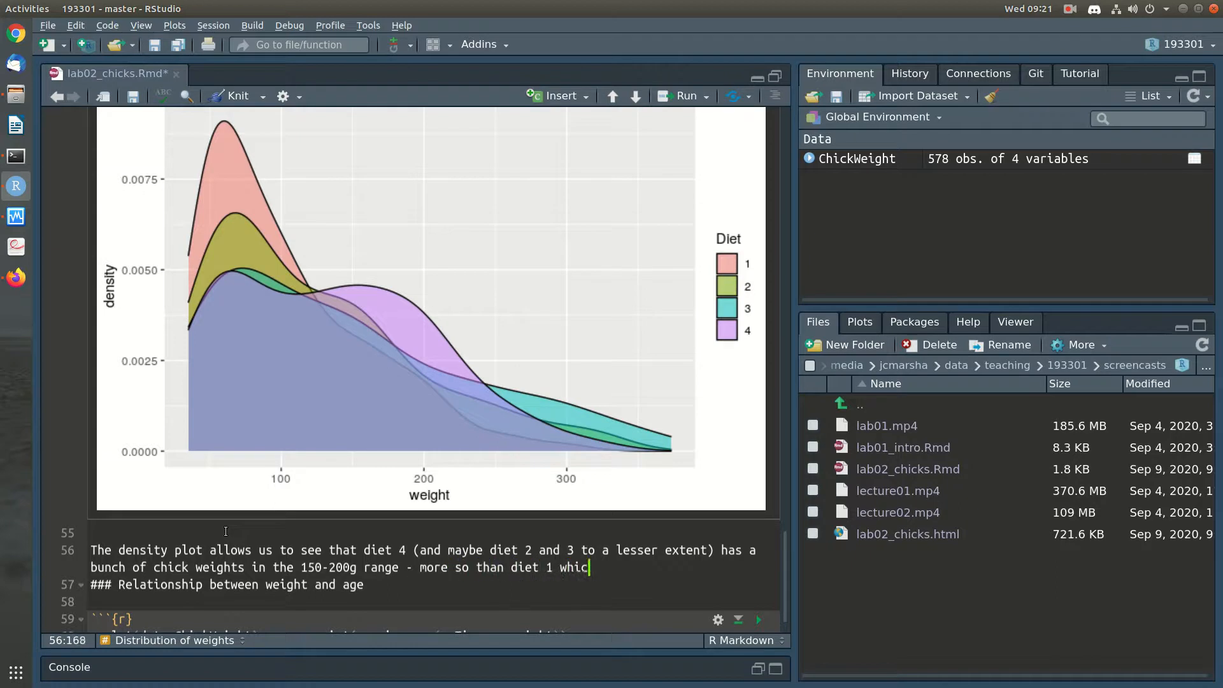
{"action": "type", "text": "h has"}
{"action": "key", "text": "BackSpace"}
{"action": "key", "text": "BackSpace"}
{"action": "key", "text": "BackSpace"}
{"action": "key", "text": "BackSpace"}
{"action": "key", "text": "BackSpace"}
{"action": "key", "text": "BackSpace"}
{"action": "key", "text": "BackSpace"}
{"action": "key", "text": "BackSpace"}
{"action": "type", "text": "ere"}
{"action": "type", "text": "jao"}
{"action": "key", "text": "BackSpace"}
{"action": "key", "text": "BackSpace"}
{"action": "key", "text": "BackSpace"}
{"action": "type", "text": "ajority are less than 100g."}
{"action": "key", "text": "Return"}
{"action": "key", "text": "Left"}
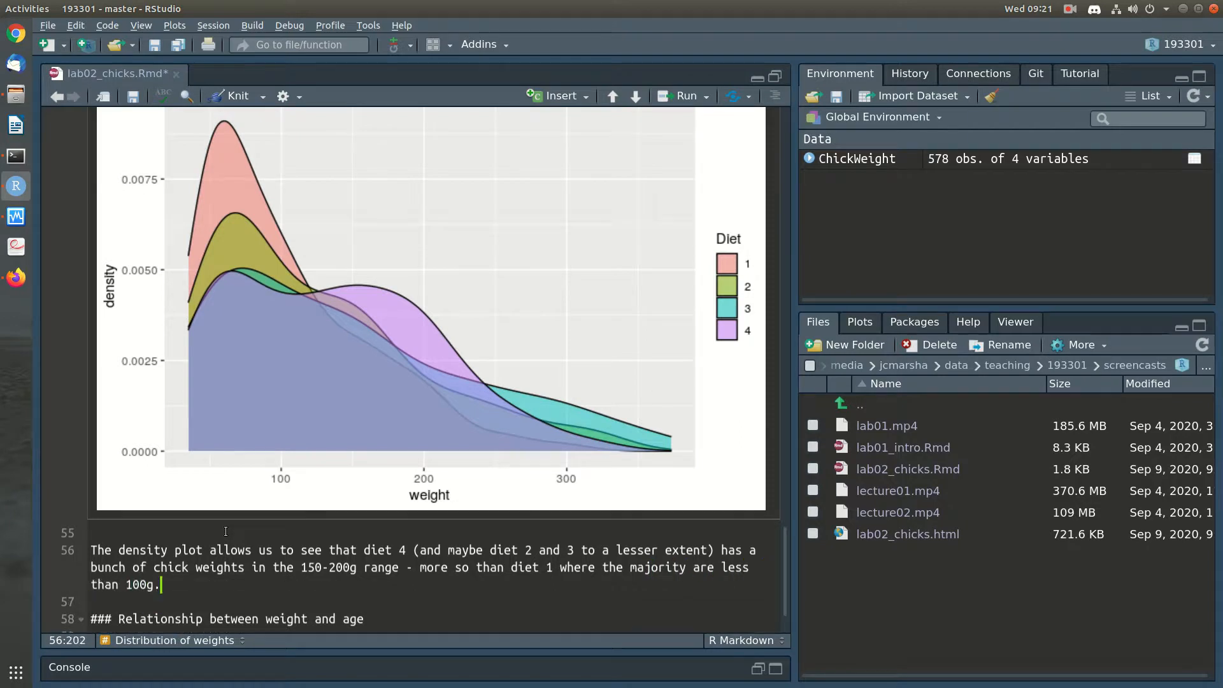
Step: Reword "the majority are" to "there are way more" in the density plot interpretation
{"action": "double_click", "coordinate": [651, 569]}
{"action": "key", "text": "BackSpace"}
{"action": "key", "text": "BackSpace"}
{"action": "type", "text": "re are m"}
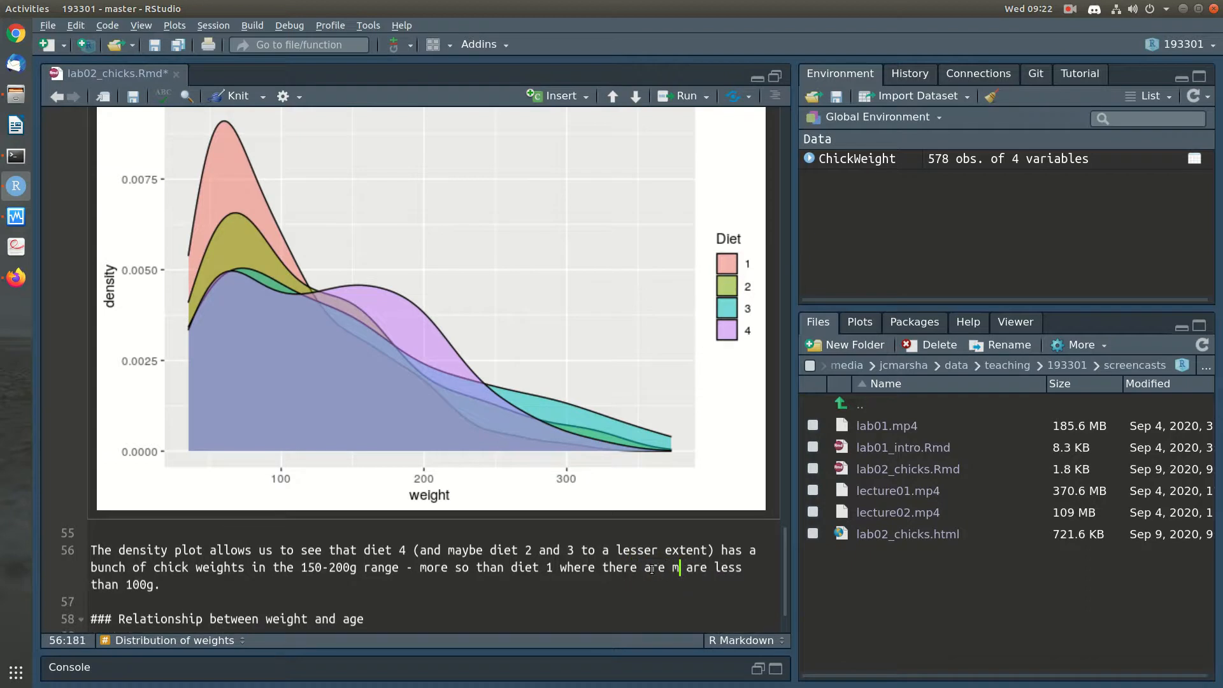
{"action": "type", "text": "ay more"}
{"action": "key", "text": "Delete"}
{"action": "key", "text": "Delete"}
{"action": "key", "text": "Delete"}
{"action": "key", "text": "Delete"}
{"action": "key", "text": "Down"}
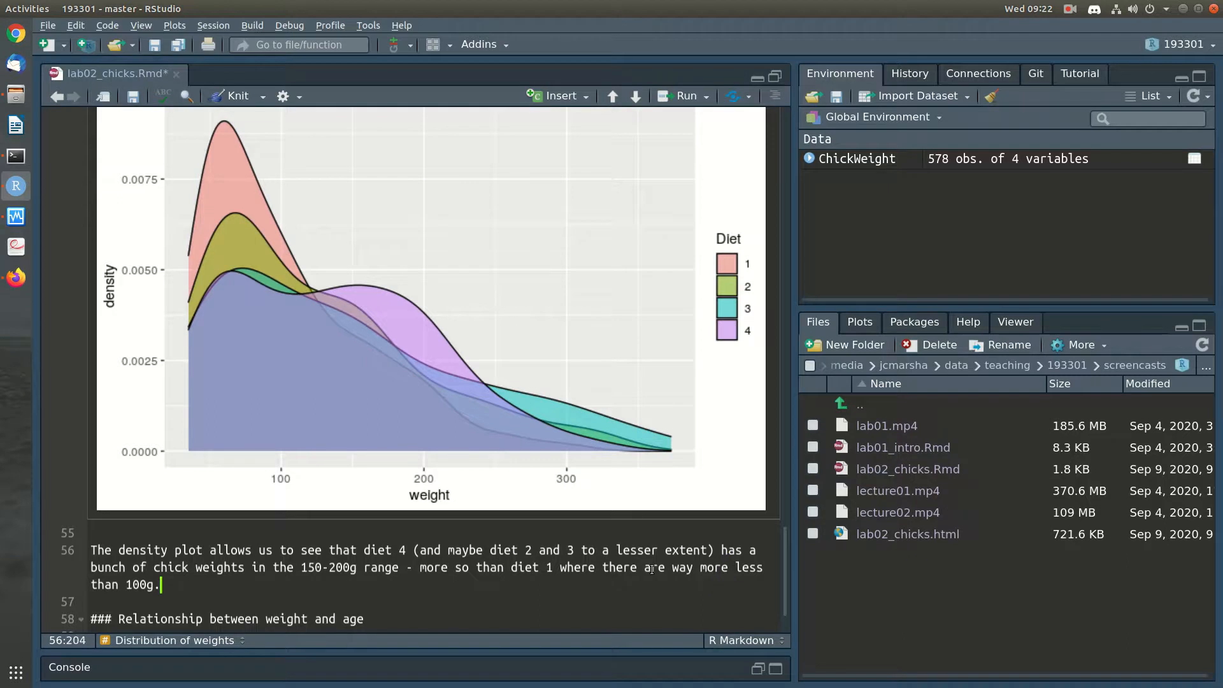
Step: Delete "way" and insert "chicks" after "more", so the sentence ends "where there are more chicks less than 100g.", and save the notebook
{"action": "scroll", "coordinate": [652, 569], "scroll_direction": "down", "scroll_amount": 1}
{"action": "left_click", "coordinate": [678, 513]}
{"action": "left_click", "coordinate": [715, 510]}
{"action": "double_click", "coordinate": [680, 510]}
{"action": "key", "text": "BackSpace"}
{"action": "key", "text": "Delete"}
{"action": "key", "text": "Right"}
{"action": "key", "text": "Right"}
{"action": "key", "text": "Right"}
{"action": "key", "text": "Right"}
{"action": "key", "text": "Right"}
{"action": "type", "text": "chick"}
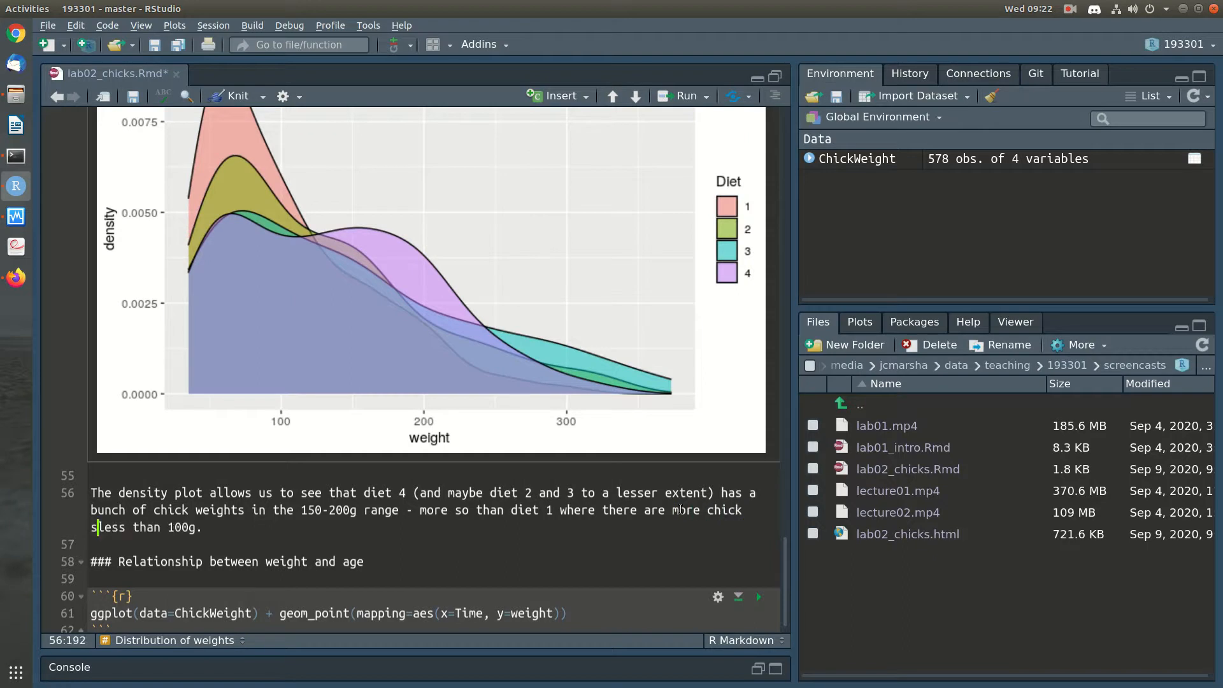
{"action": "key", "text": "BackSpace"}
{"action": "type", "text": "s"}
{"action": "key", "text": "Down"}
{"action": "key", "text": "ctrl+s"}
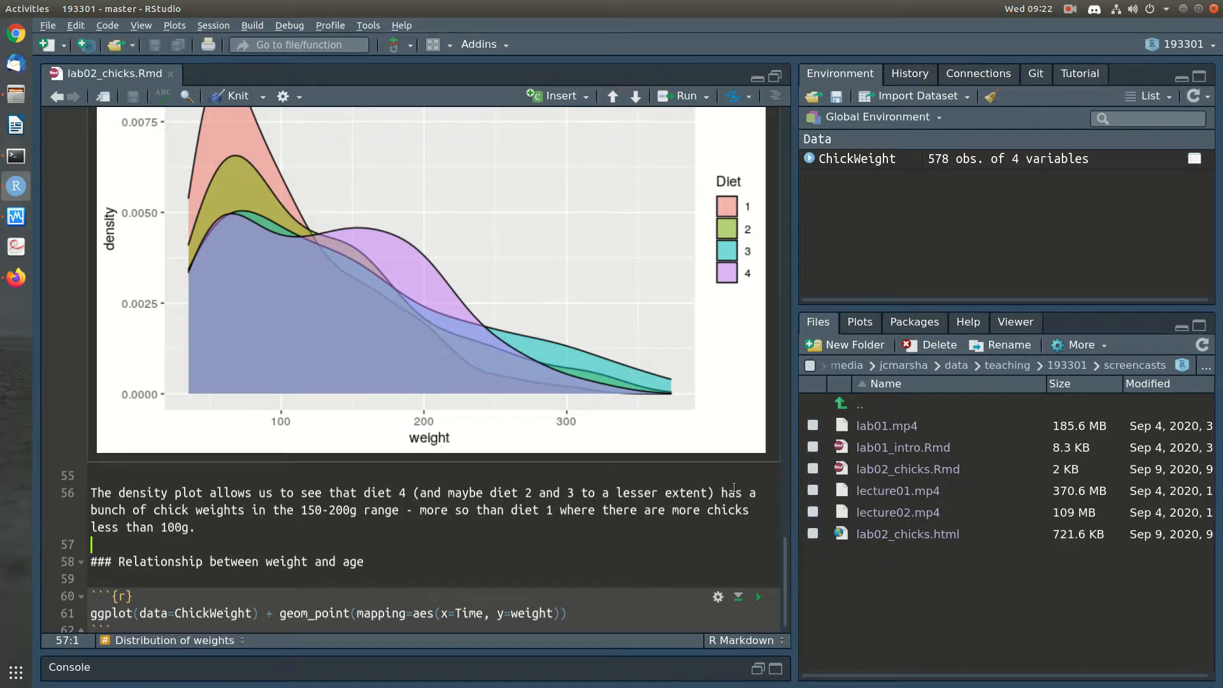
Step: Start a new paragraph: "The use of the density plot when made transparent and with the fill colour changed by Diet allows us to compare the"
{"action": "left_click", "coordinate": [381, 526]}
{"action": "key", "text": "Return"}
{"action": "key", "text": "Return"}
{"action": "type", "text": "The use "}
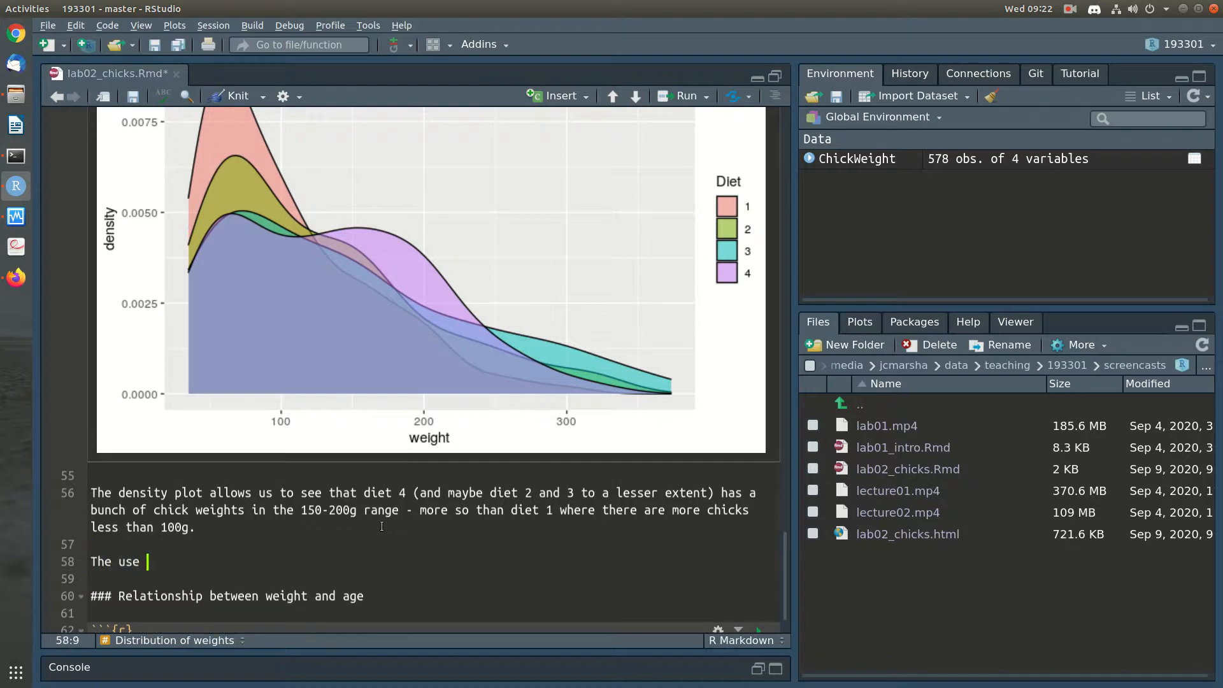
{"action": "type", "text": "of the density plot "}
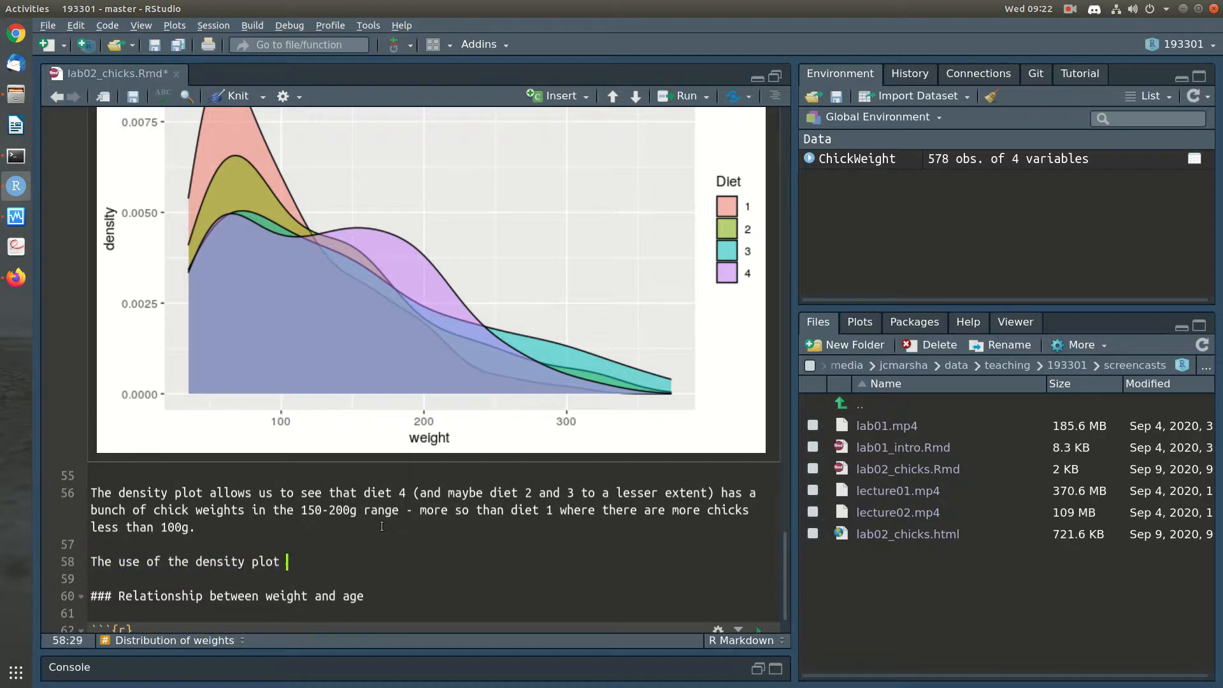
{"action": "type", "text": "when made transparent and co"}
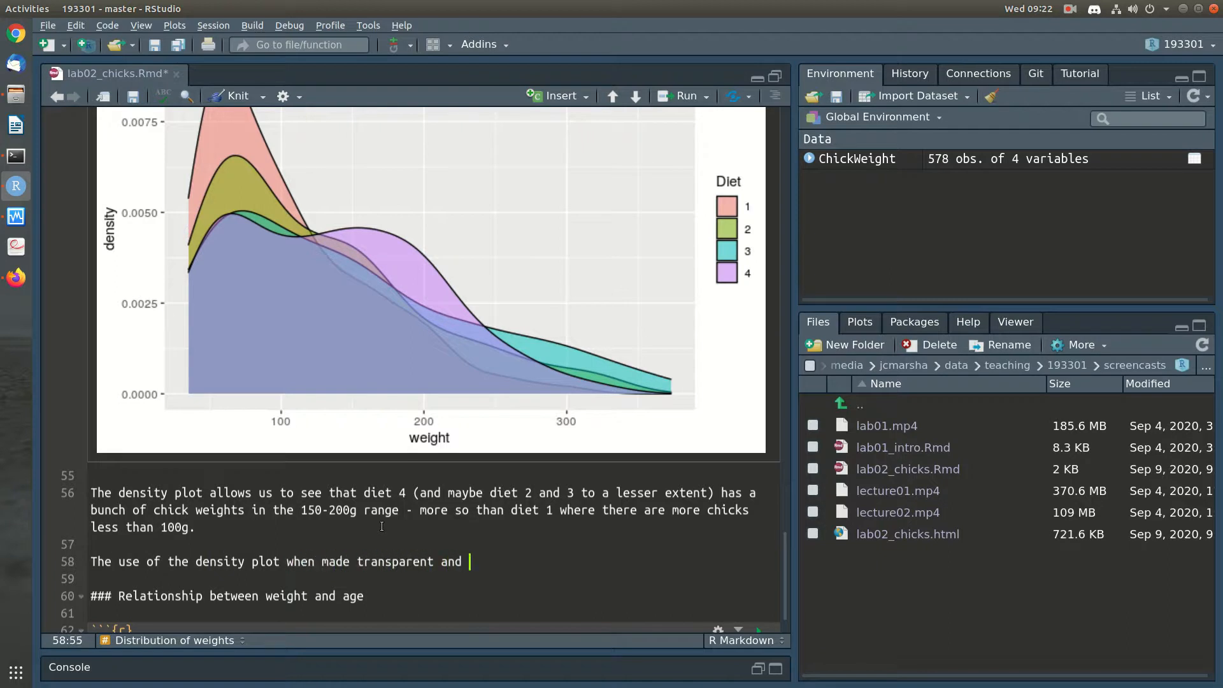
{"action": "key", "text": "BackSpace"}
{"action": "key", "text": "BackSpace"}
{"action": "type", "text": "filled"}
{"action": "key", "text": "BackSpace"}
{"action": "key", "text": "BackSpace"}
{"action": "key", "text": "BackSpace"}
{"action": "key", "text": "BackSpace"}
{"action": "key", "text": "BackSpace"}
{"action": "key", "text": "BackSpace"}
{"action": "type", "text": "with the fill colour chang"}
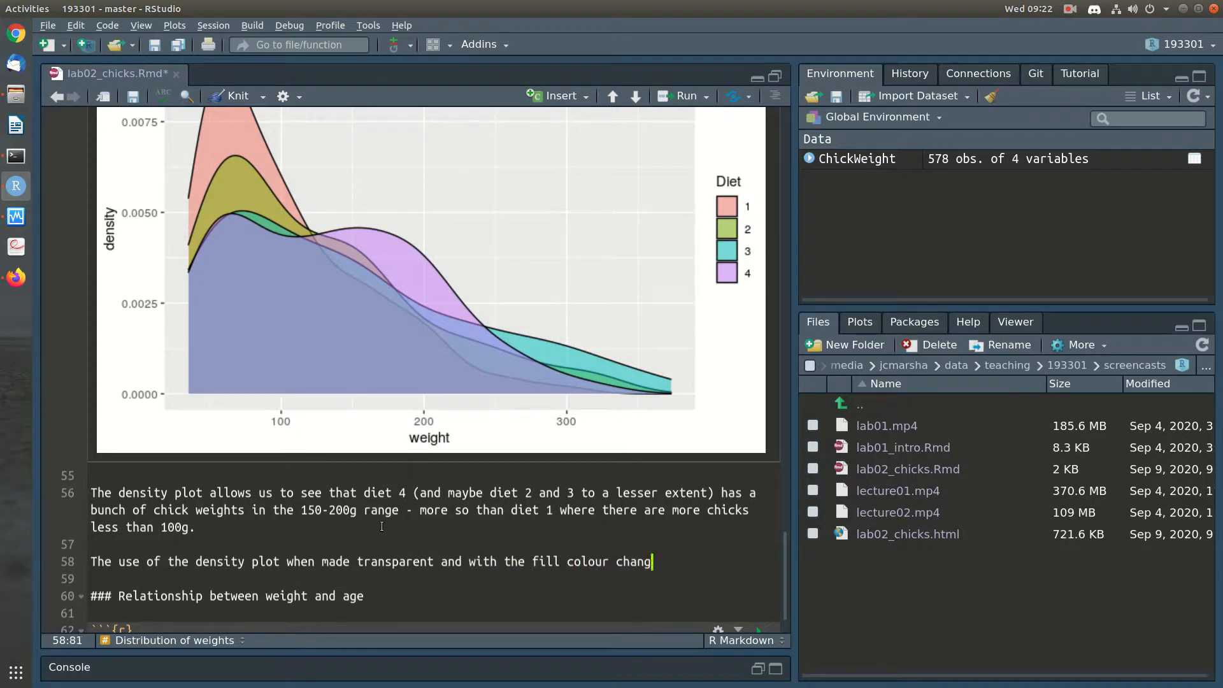
{"action": "type", "text": "ed by Diet allows us to compare the d"}
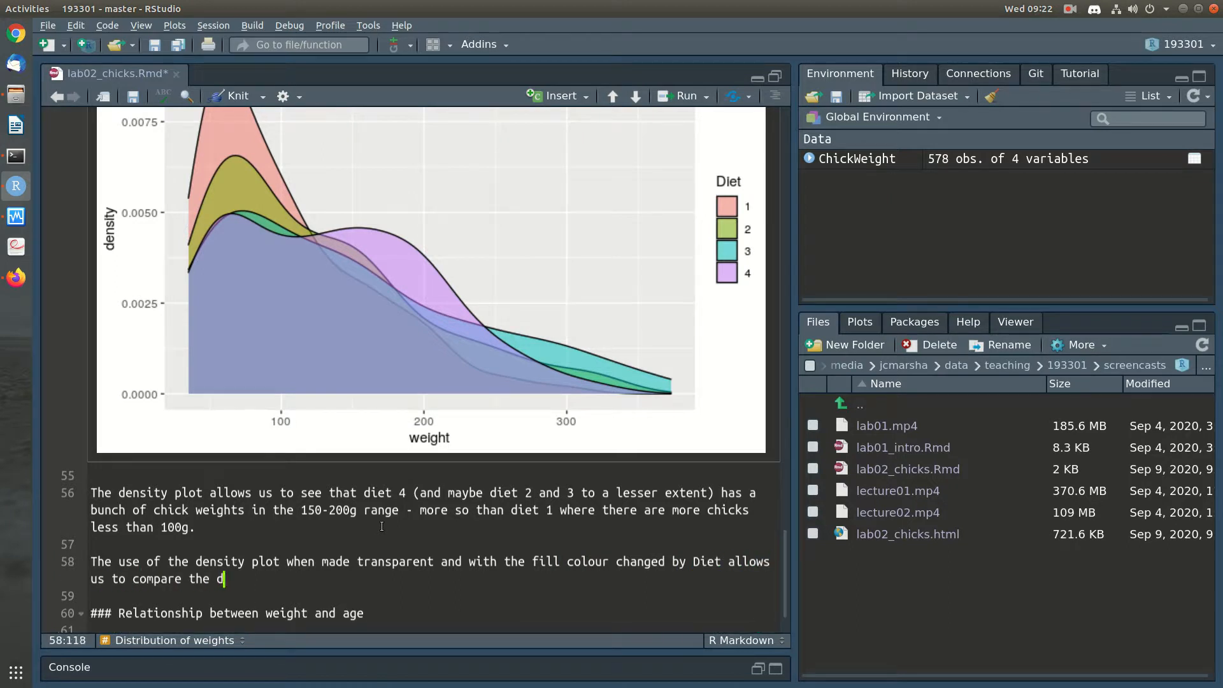
Step: Complete the paragraph with "diets more easily - a bit like the boxplot, but maybe not quite as easy for more than a few groups." and save
{"action": "type", "text": "iets emore easily - a bit like the boxplot, but "}
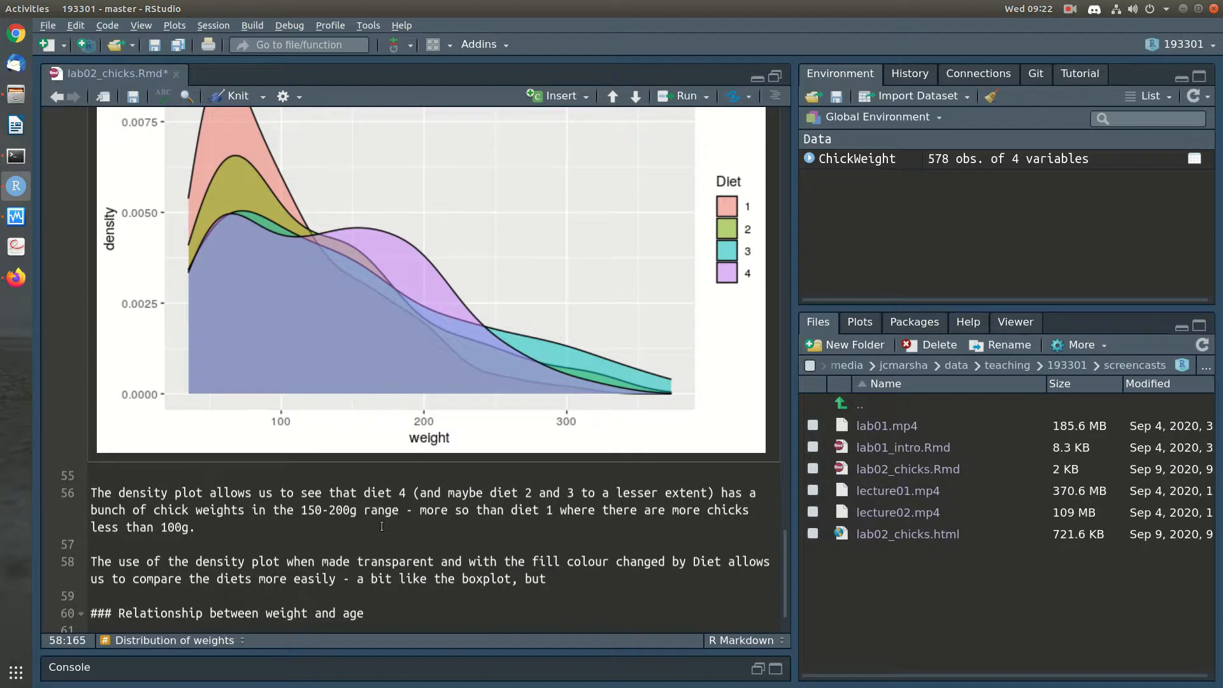
{"action": "type", "text": "maybe not quite as easy "}
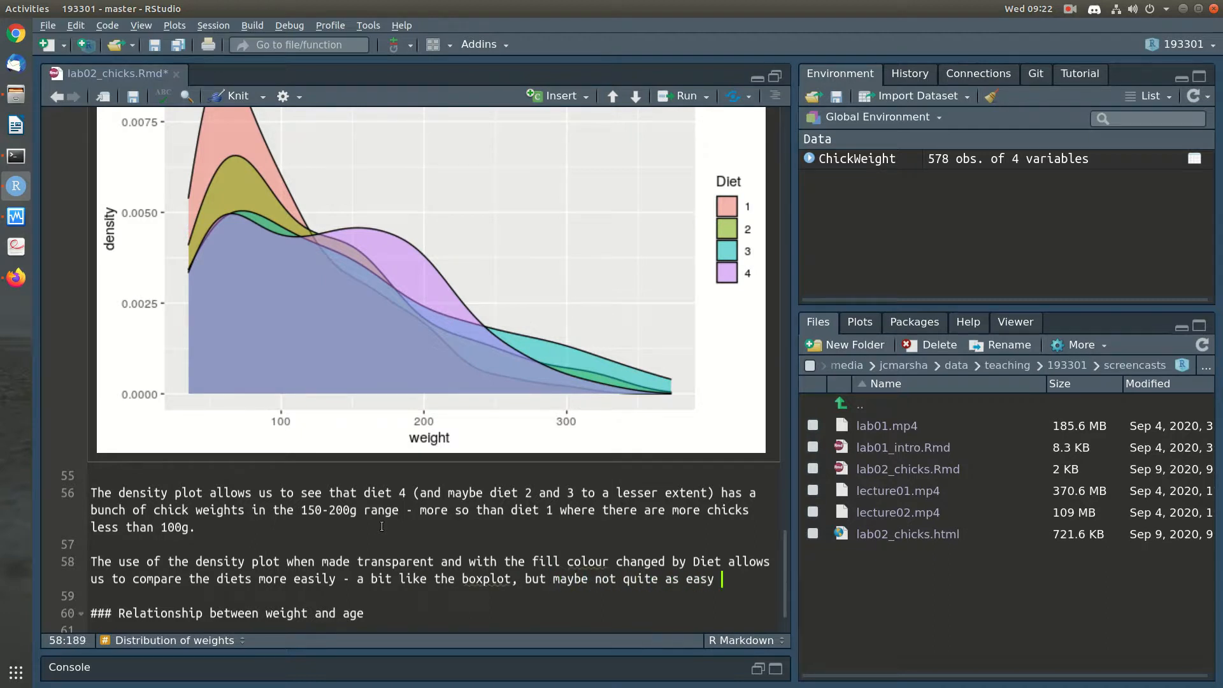
{"action": "type", "text": "for multiple"}
{"action": "key", "text": "BackSpace"}
{"action": "key", "text": "BackSpace"}
{"action": "key", "text": "BackSpace"}
{"action": "key", "text": "BackSpace"}
{"action": "key", "text": "BackSpace"}
{"action": "key", "text": "BackSpace"}
{"action": "type", "text": "ore than a few groups."}
{"action": "key", "text": "ctrl+s"}
{"action": "key", "text": "Down"}
Step: Compare the diet box plots with the density plot and its written interpretation
{"action": "scroll", "coordinate": [382, 526], "scroll_direction": "up", "scroll_amount": 6}
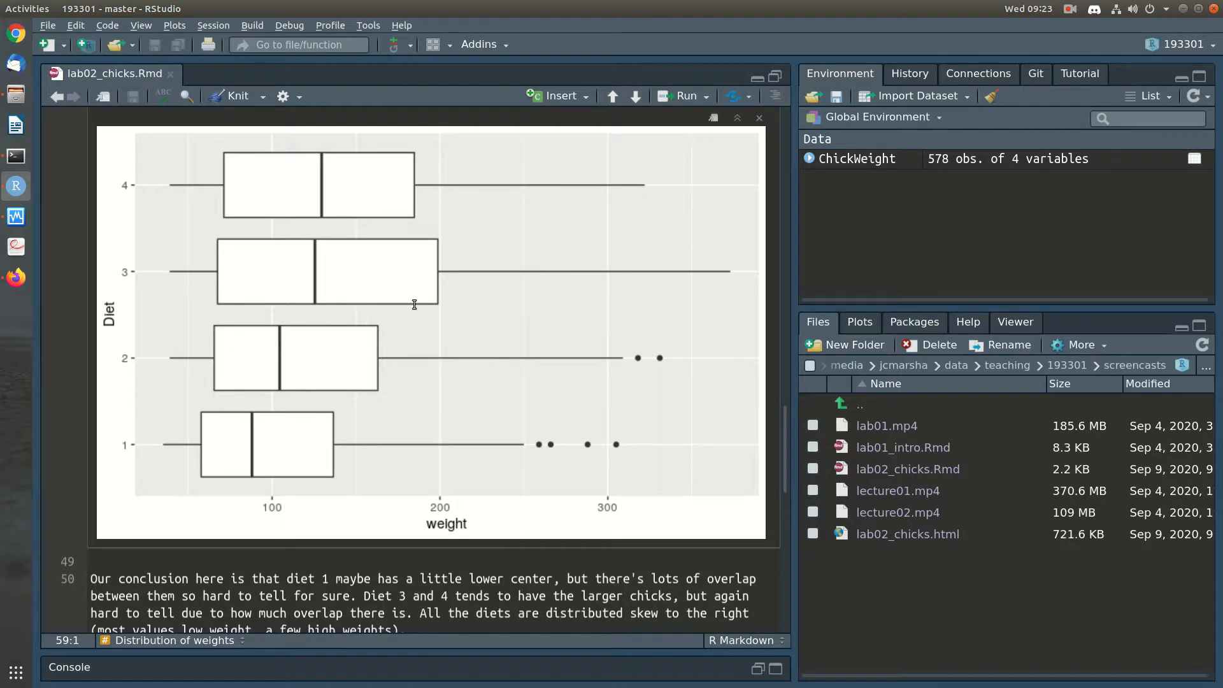
{"action": "scroll", "coordinate": [342, 479], "scroll_direction": "down", "scroll_amount": 10}
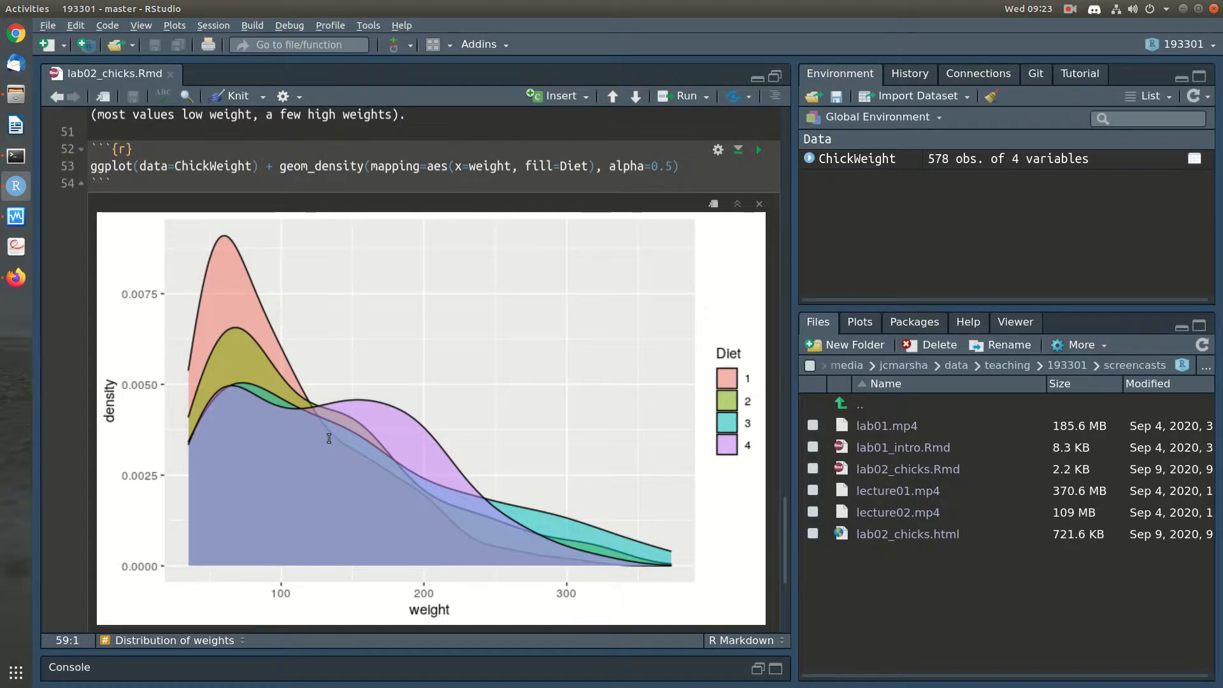
{"action": "scroll", "coordinate": [329, 439], "scroll_direction": "down", "scroll_amount": 5}
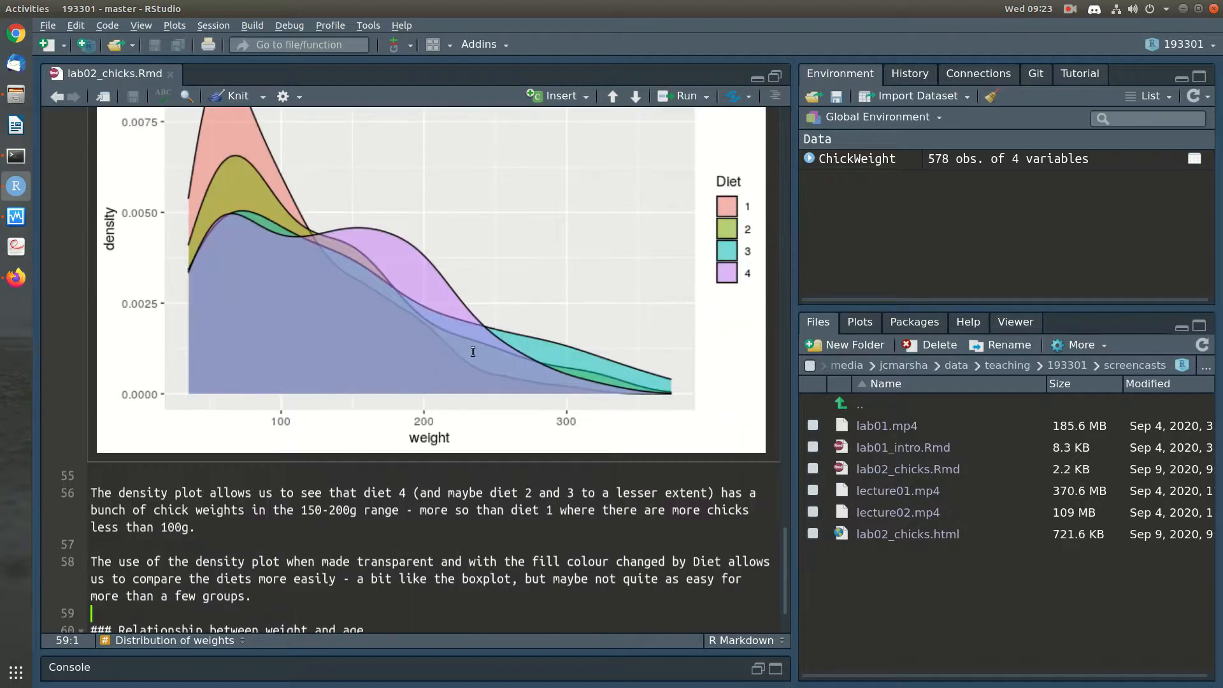
{"action": "scroll", "coordinate": [542, 471], "scroll_direction": "down", "scroll_amount": 3}
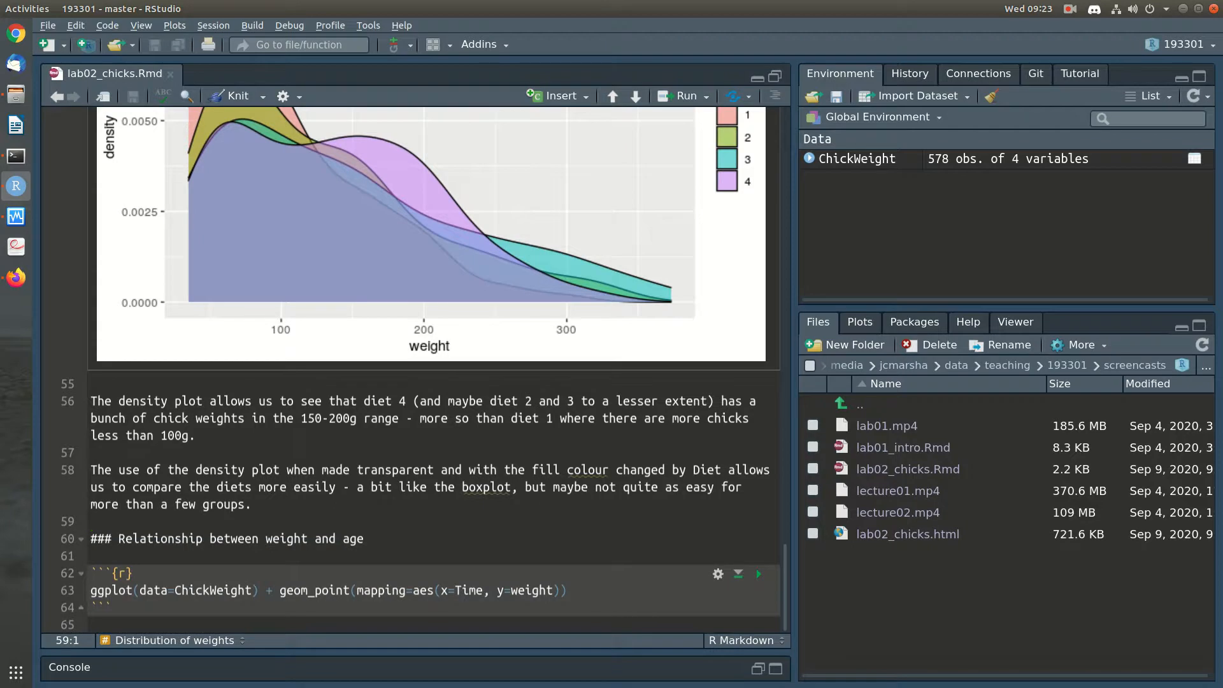
Step: Examine the Time column in the ChickWeight data table, then return to the notebook with the console collapsed
{"action": "left_click", "coordinate": [334, 556]}
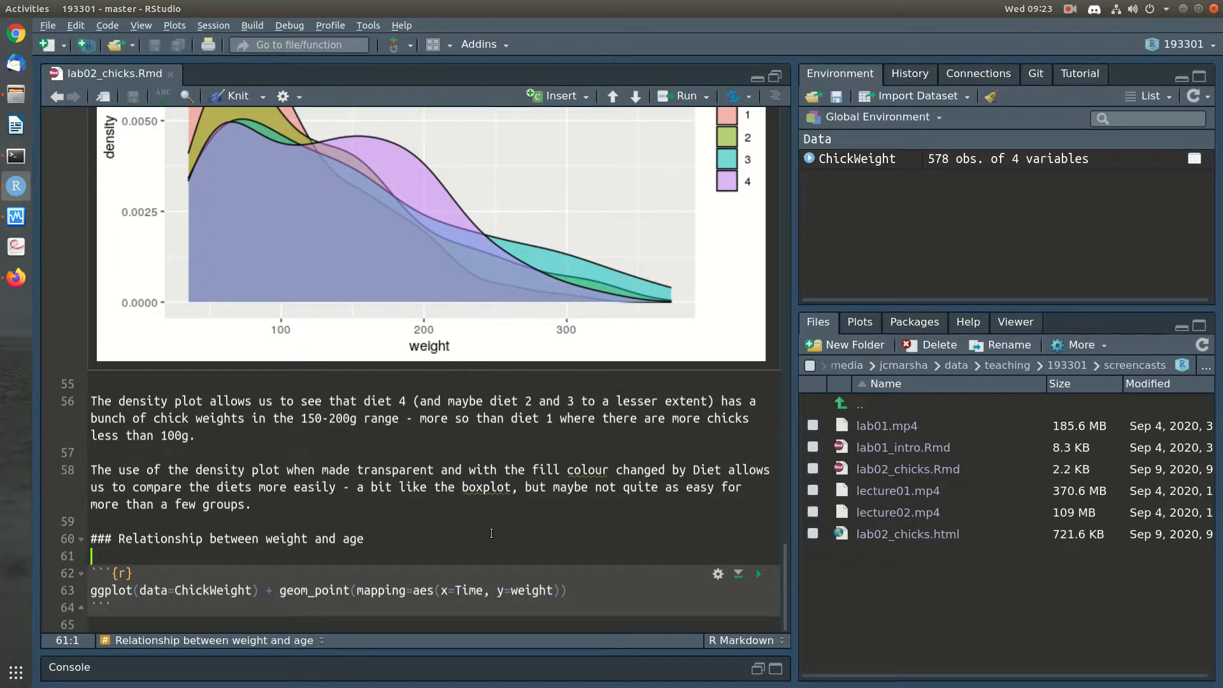
{"action": "left_click", "coordinate": [857, 158]}
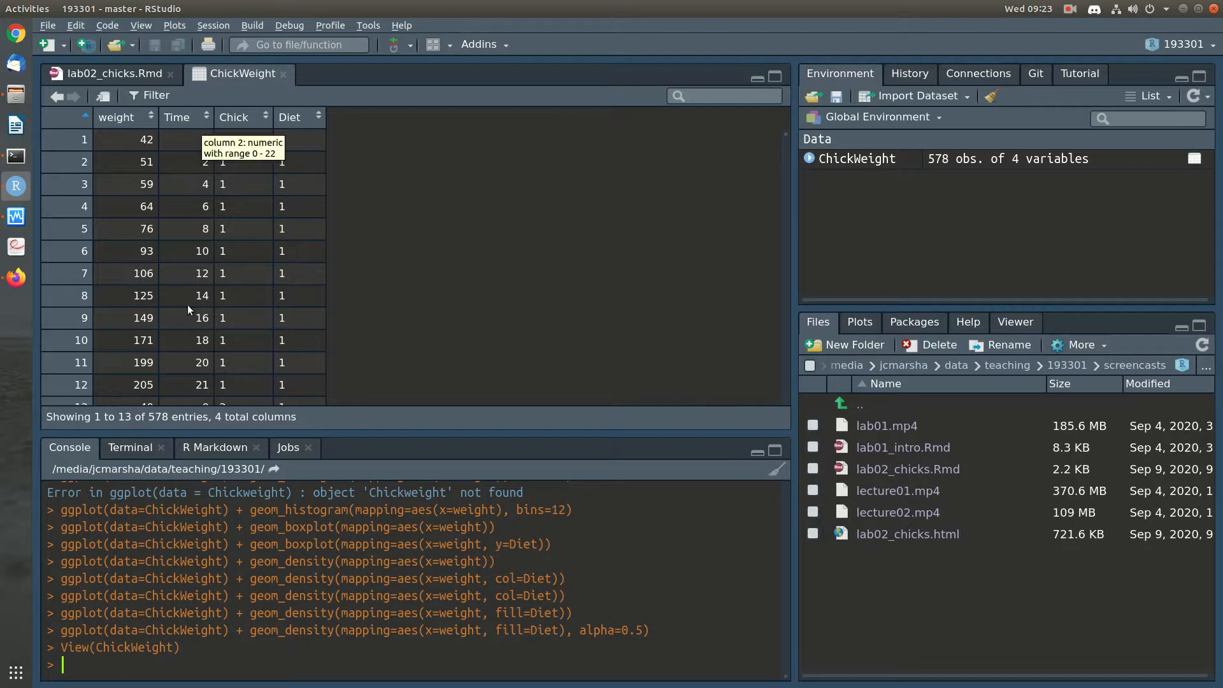
{"action": "left_click", "coordinate": [86, 68]}
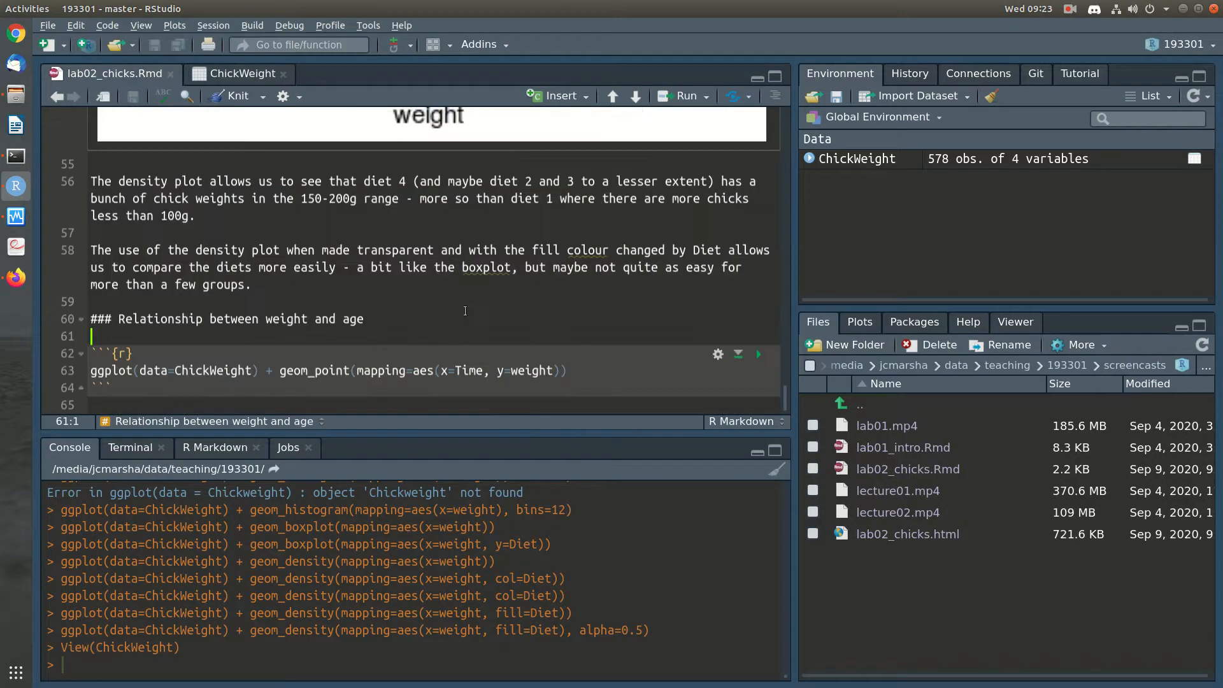
{"action": "left_click_drag", "start_coordinate": [423, 437], "coordinate": [444, 635]}
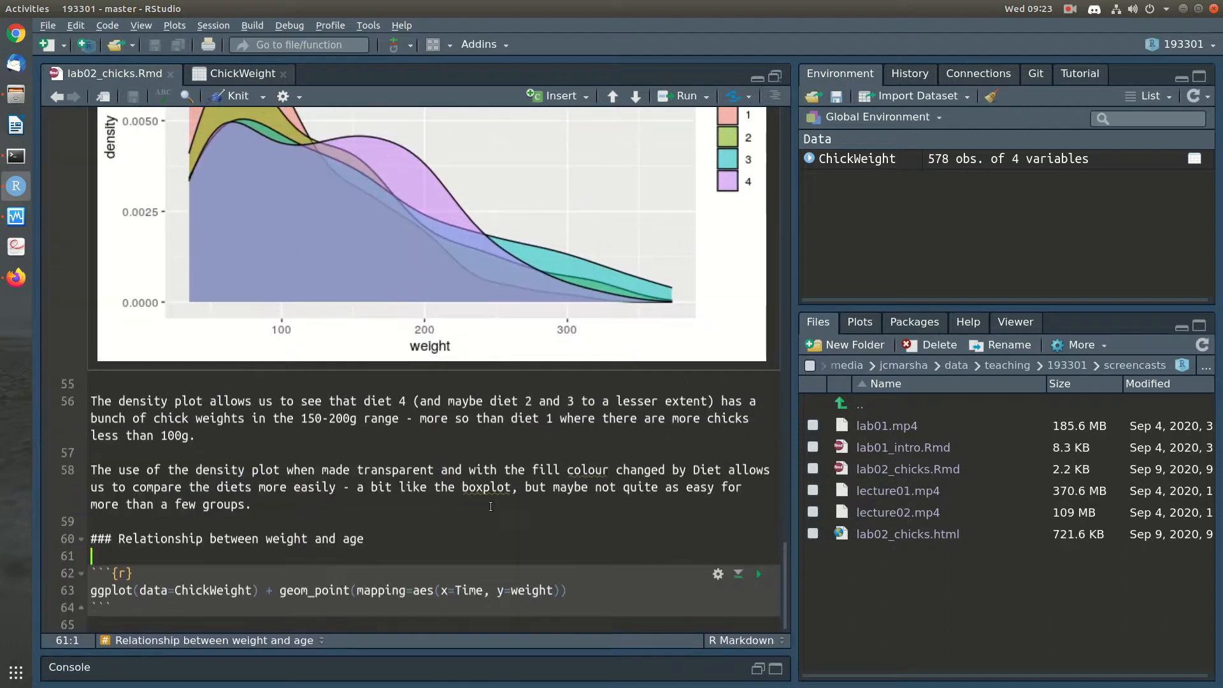
Step: Run the weight against Time scatter plot chunk and paste a copy of the chunk below its plot
{"action": "left_click", "coordinate": [757, 574]}
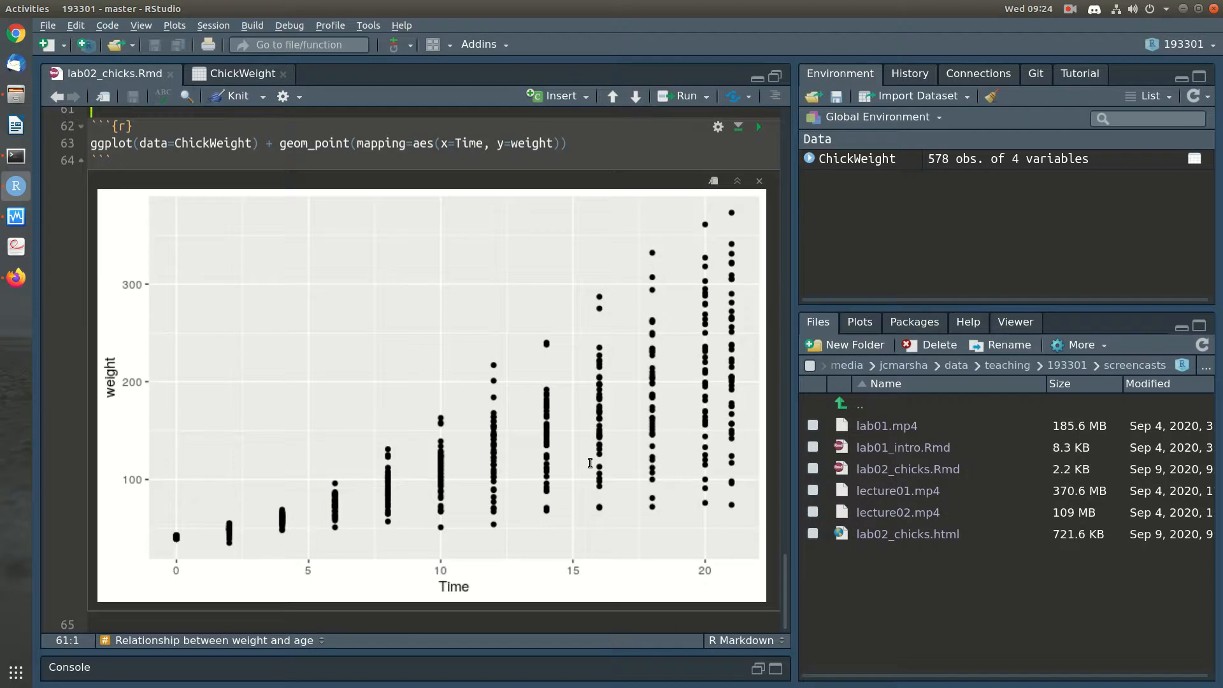
{"action": "scroll", "coordinate": [128, 217], "scroll_direction": "up", "scroll_amount": 2}
{"action": "left_click", "coordinate": [113, 200]}
{"action": "left_click", "coordinate": [95, 167]}
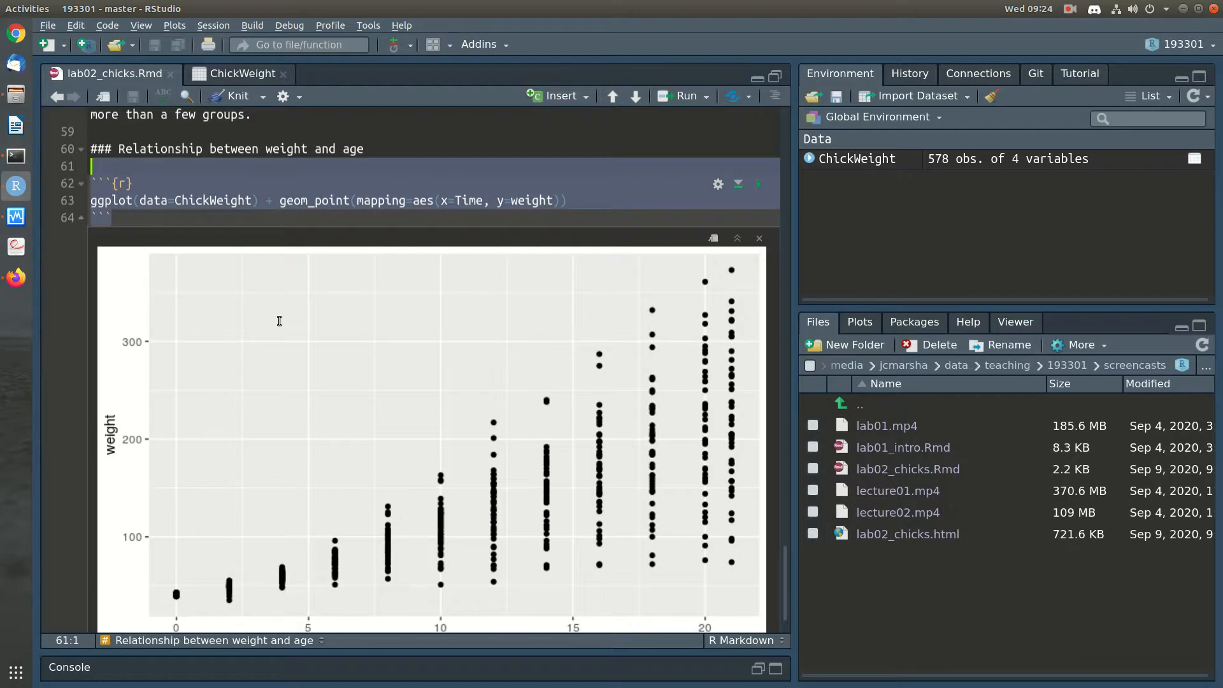
{"action": "scroll", "coordinate": [279, 322], "scroll_direction": "down", "scroll_amount": 2}
{"action": "left_click", "coordinate": [150, 628]}
{"action": "type", "text": "```{r} ggplot(data=ChickWeight) + geom_point(mapping=aes(x=Time, y=weight)) ```"}
Step: Below the first scatter plot, write "What we see is that as chicks age they get heavier (they're growing!)"
{"action": "scroll", "coordinate": [246, 561], "scroll_direction": "up", "scroll_amount": 3}
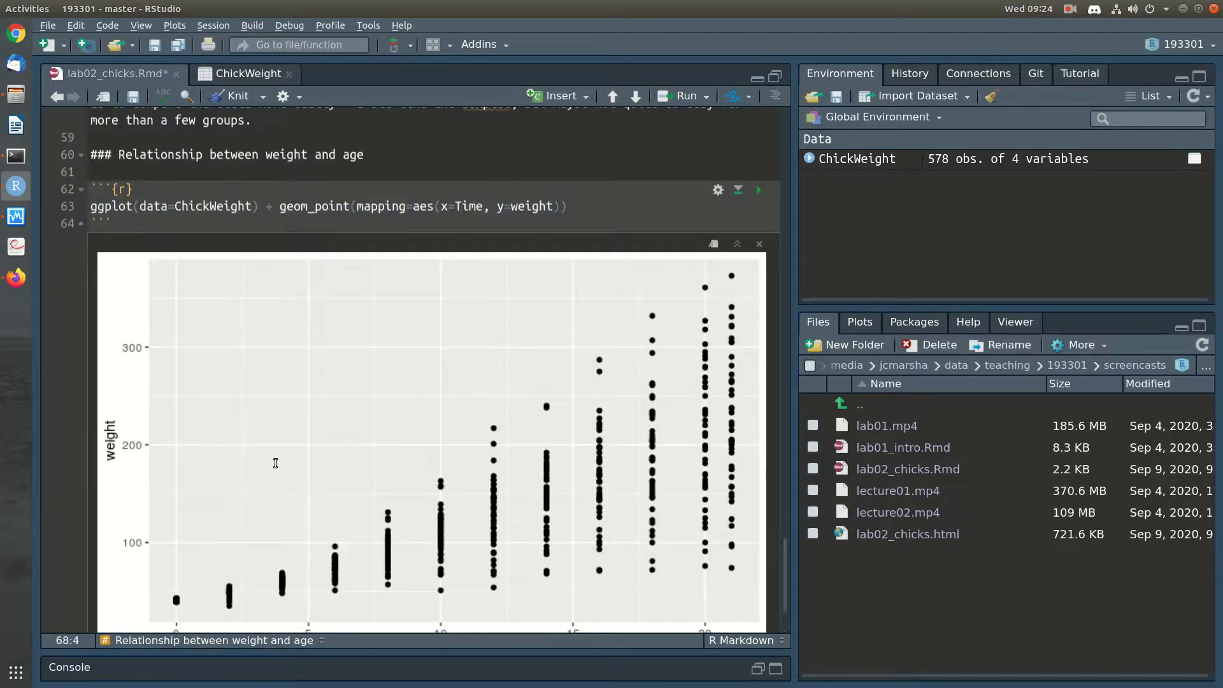
{"action": "scroll", "coordinate": [276, 452], "scroll_direction": "down", "scroll_amount": 4}
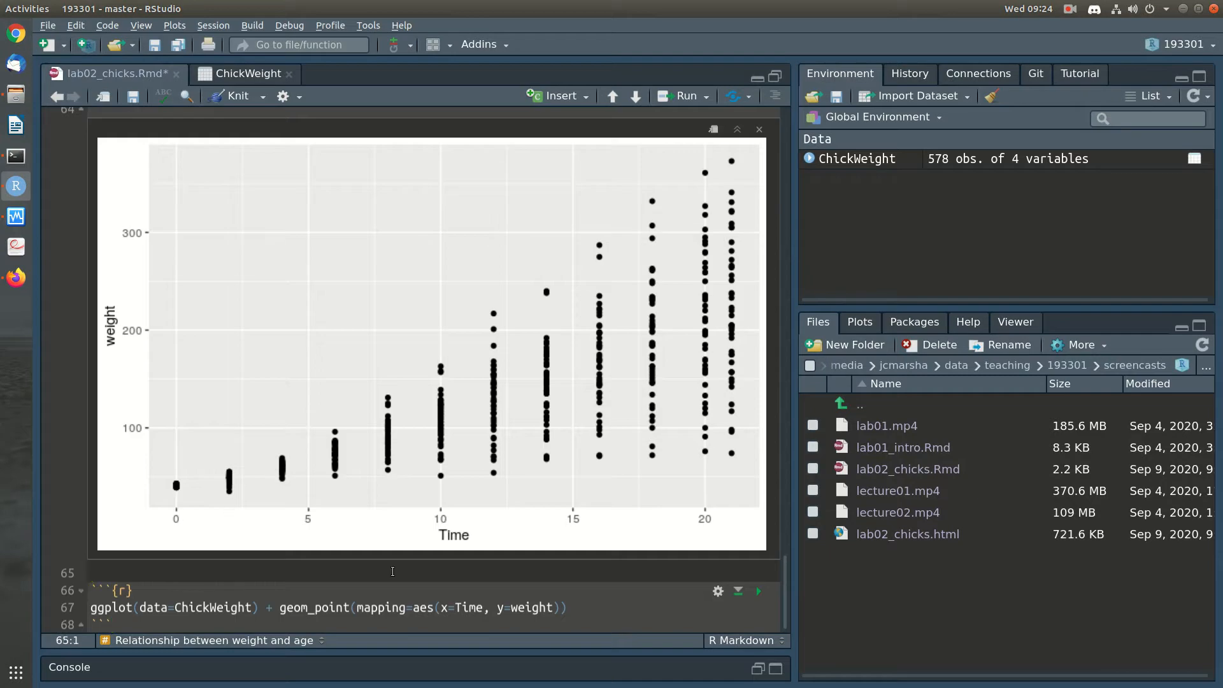
{"action": "key", "text": "Return"}
{"action": "type", "text": "What we se"}
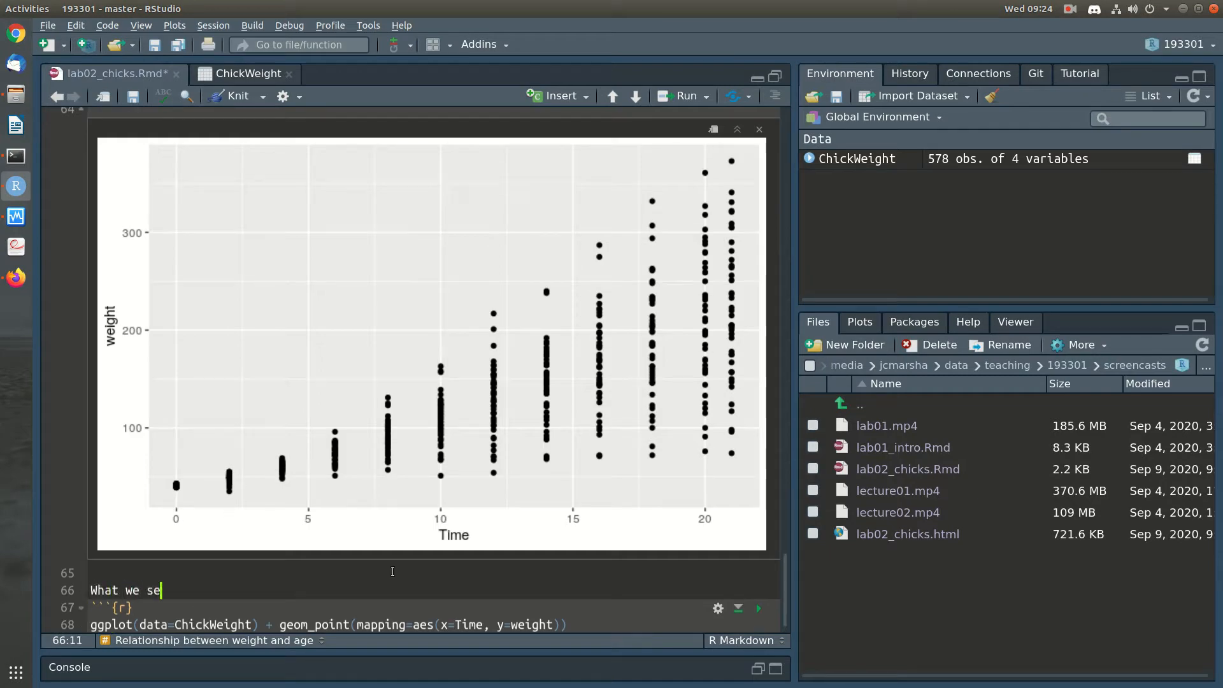
{"action": "type", "text": "e is that as"}
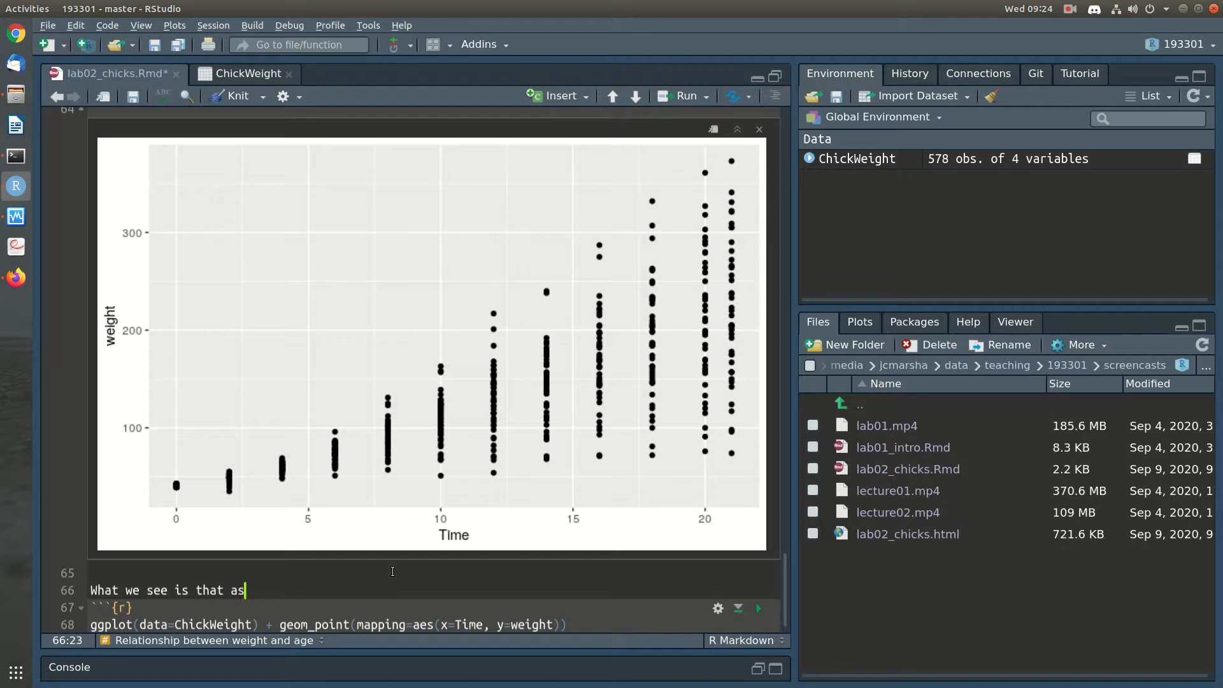
{"action": "type", "text": " chicks age they get "}
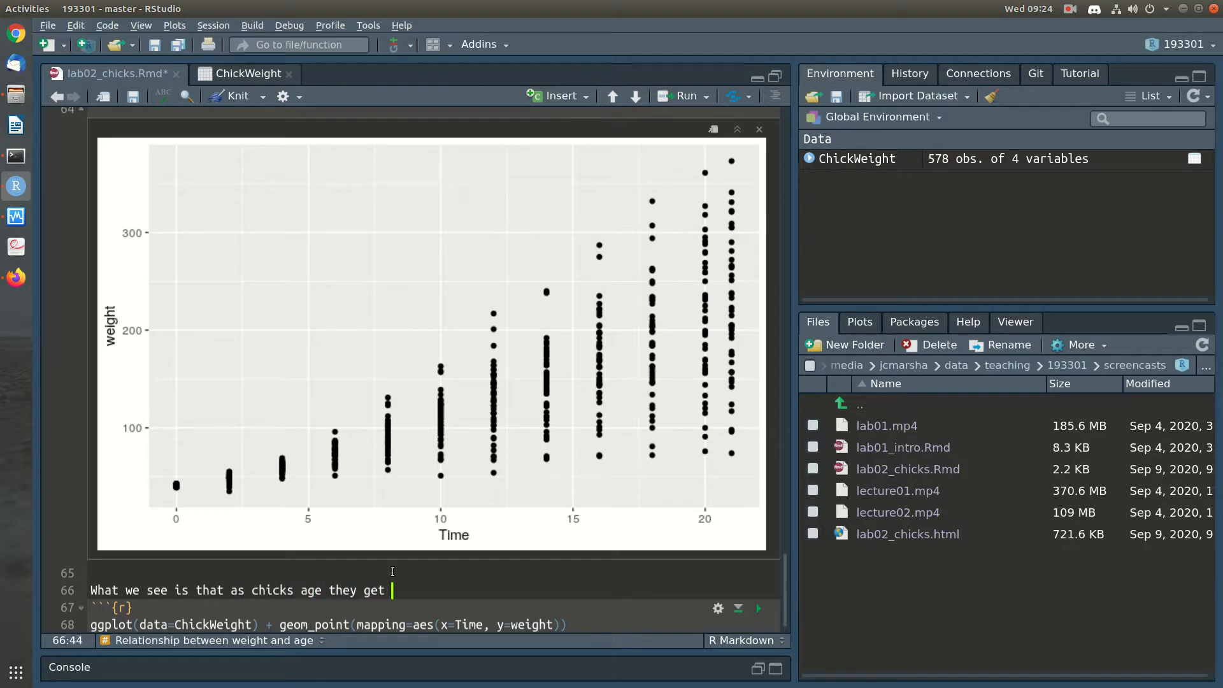
{"action": "type", "text": "heavier (they're growing!"}
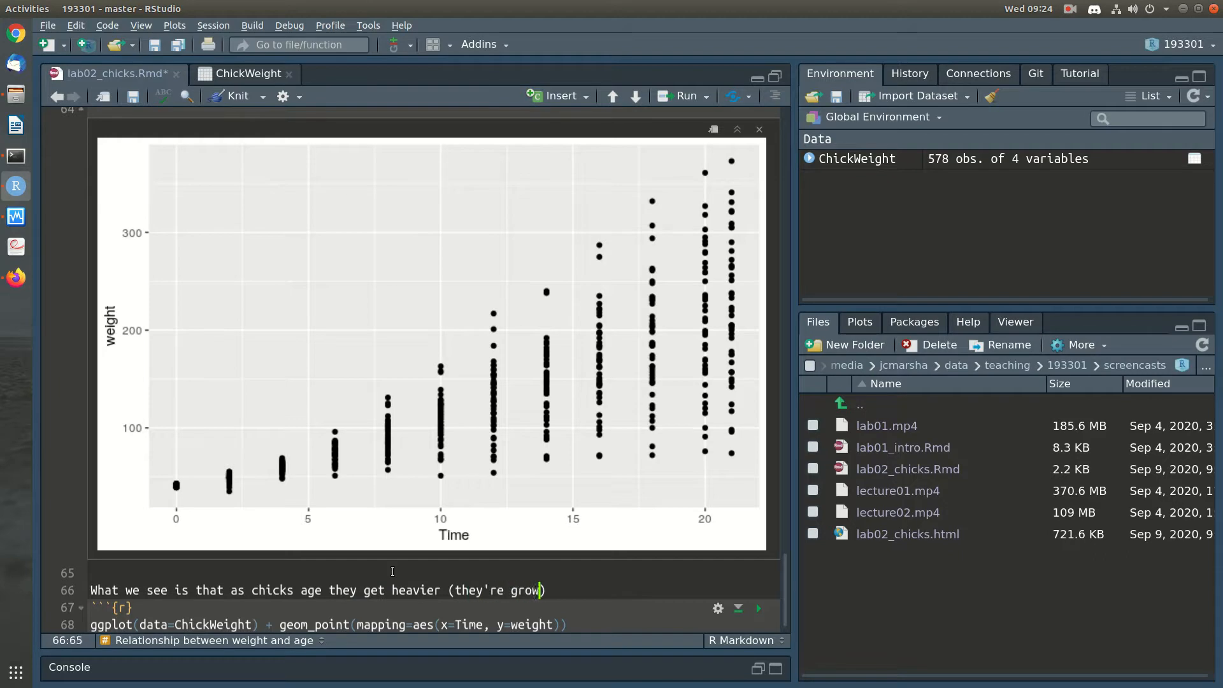
{"action": "type", "text": ")"}
{"action": "key", "text": "Return"}
{"action": "key", "text": "Left"}
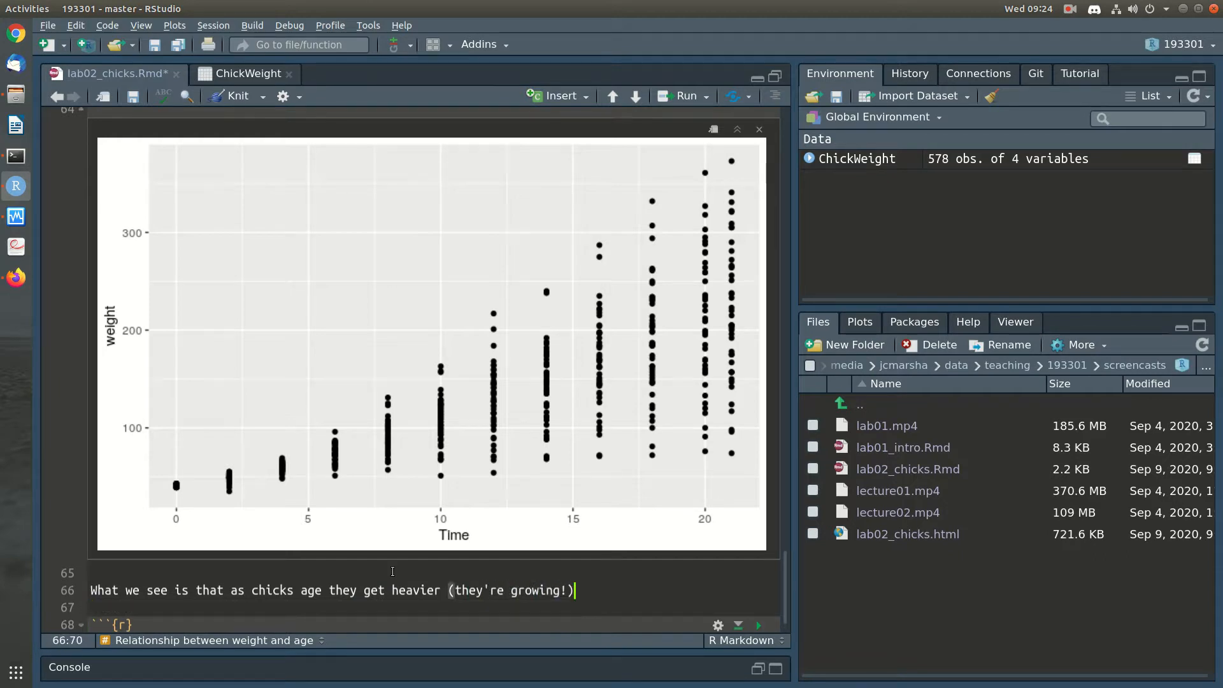
Step: Complete the sentence with "but also the spread of the weights get a lot wider."
{"action": "type", "text": "but also the spread "}
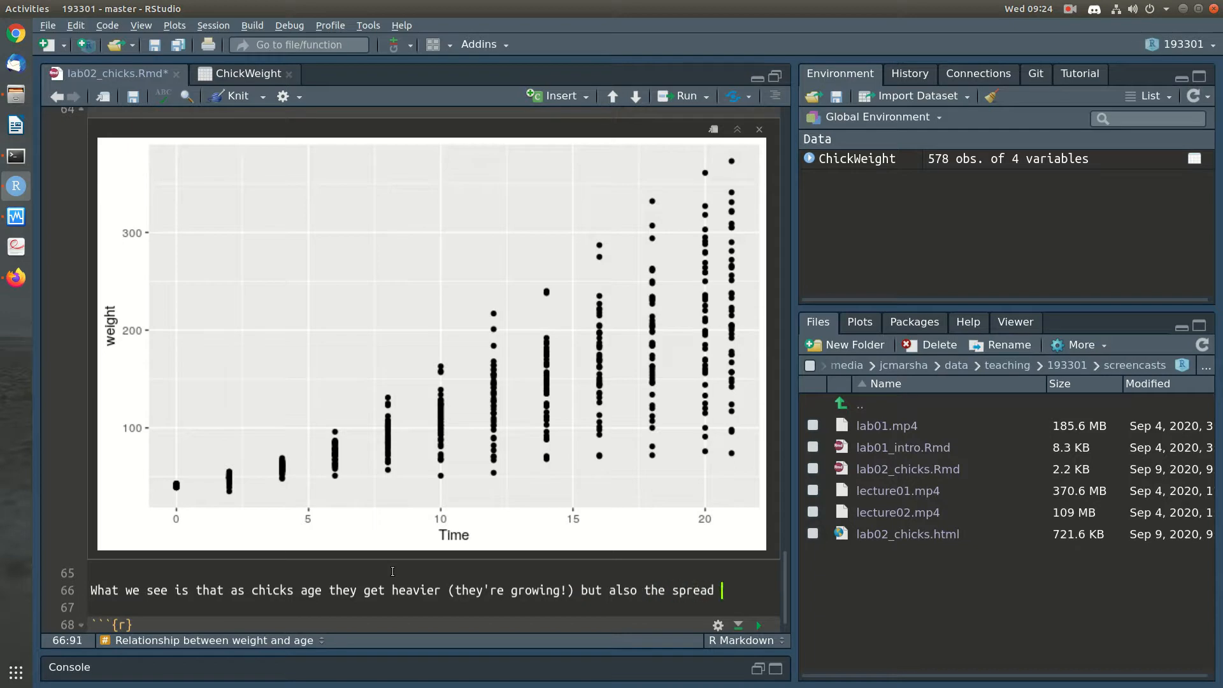
{"action": "type", "text": "of the weights get"}
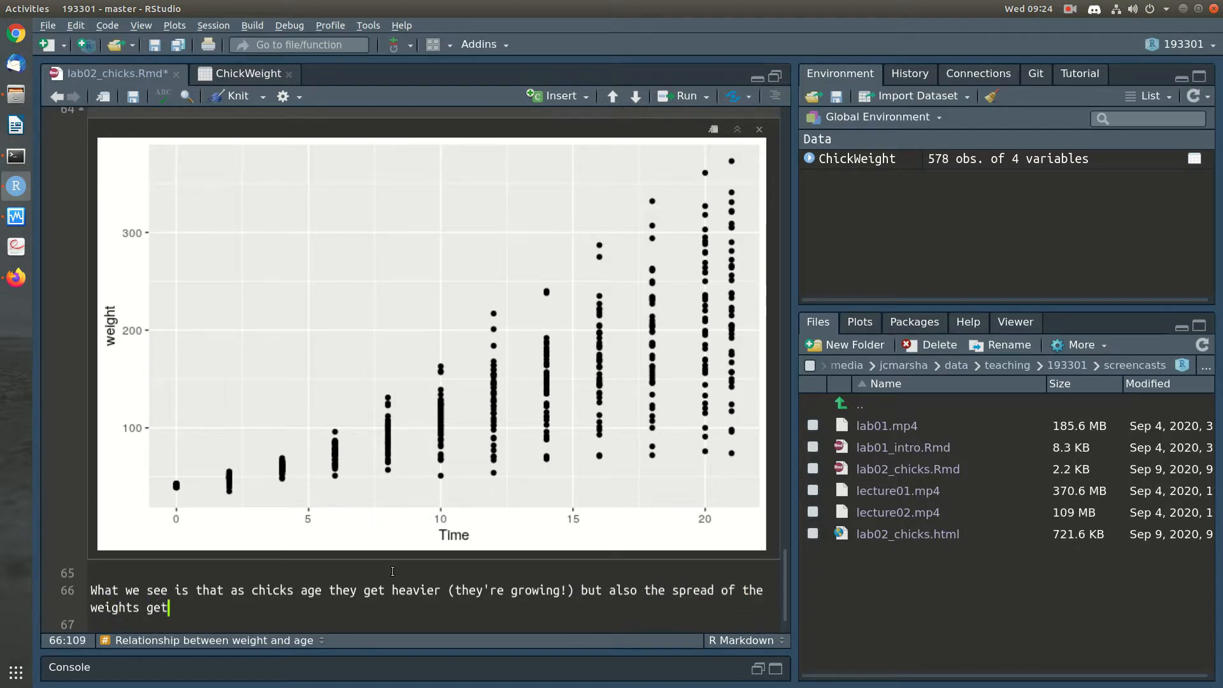
{"action": "type", "text": " a lot wider."}
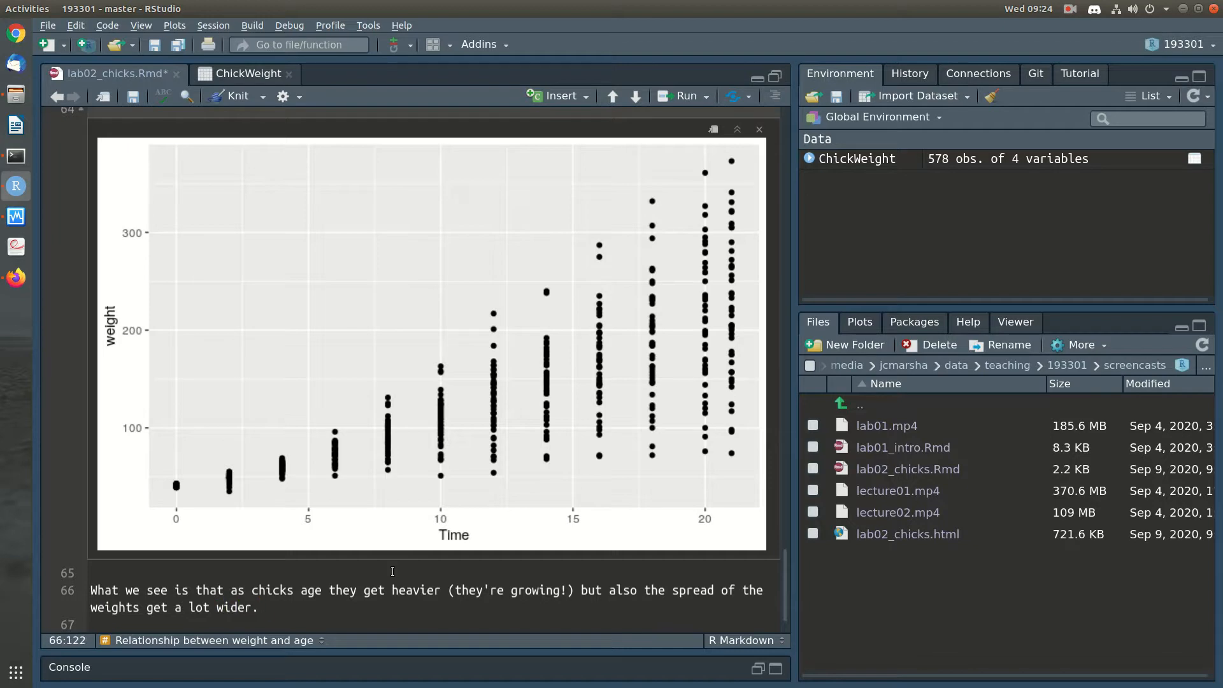
Step: Add the sentence "When they're first born they're all very similar in weight, but by day 21 there's a large range."
{"action": "type", "text": " When they're first born they"}
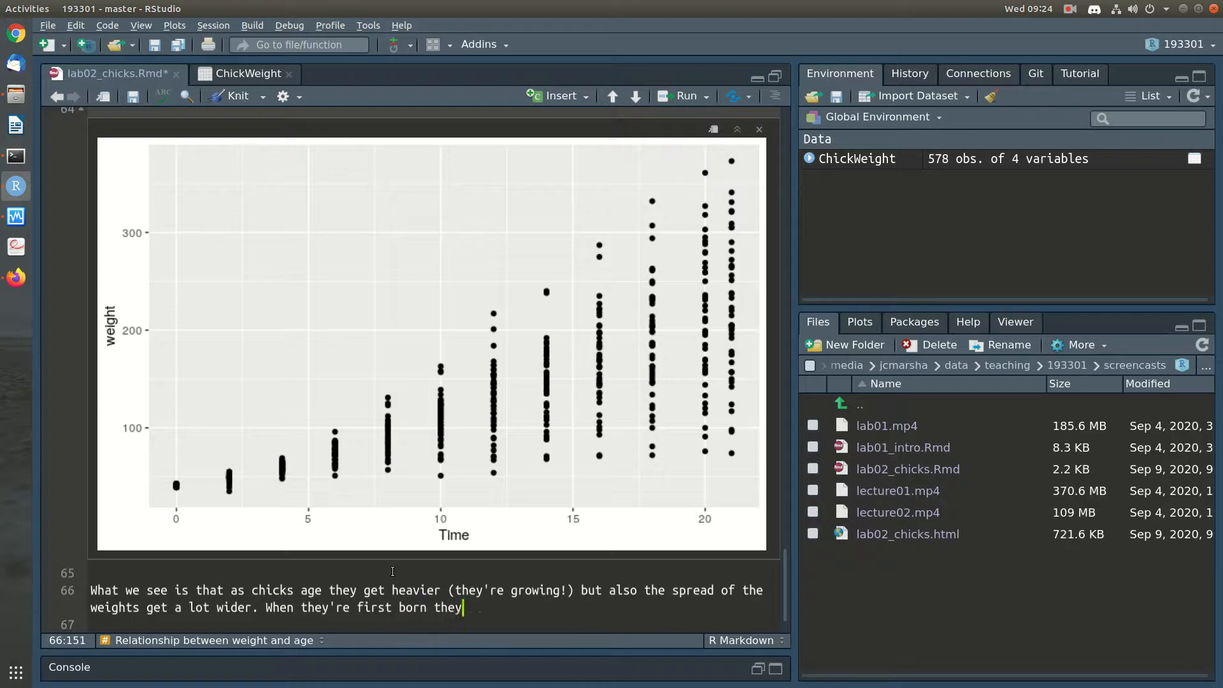
{"action": "type", "text": "'re all very similar in weight, "}
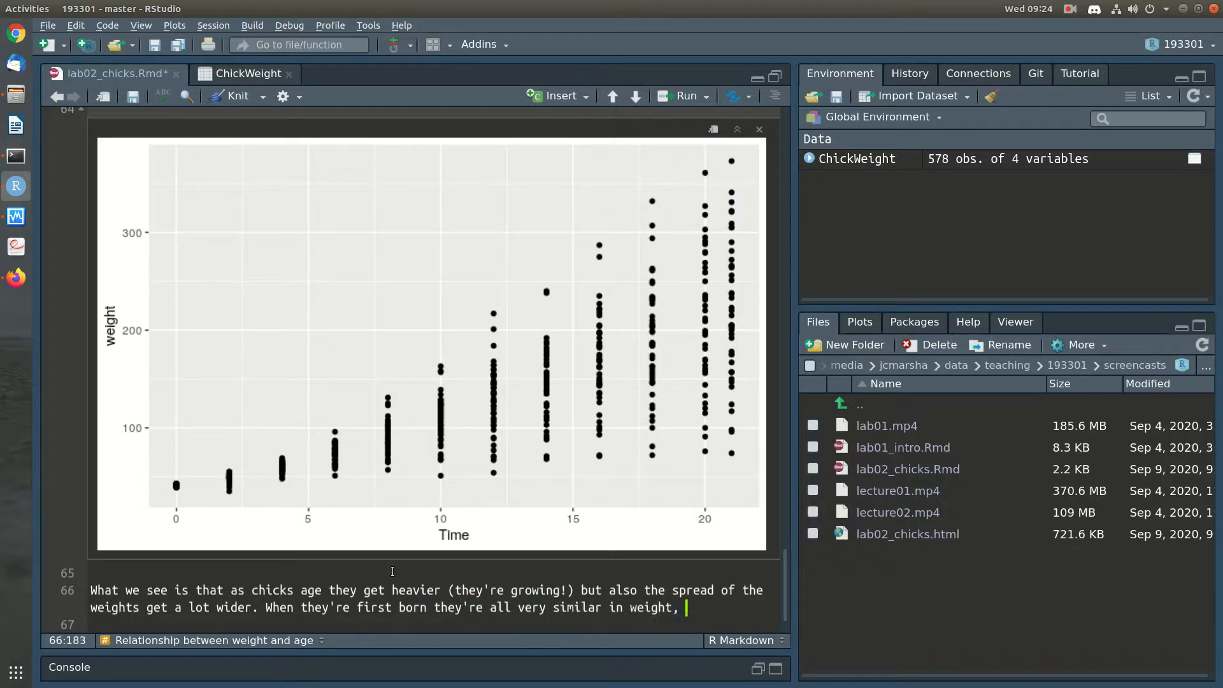
{"action": "type", "text": "but by day 21 there's a large r"}
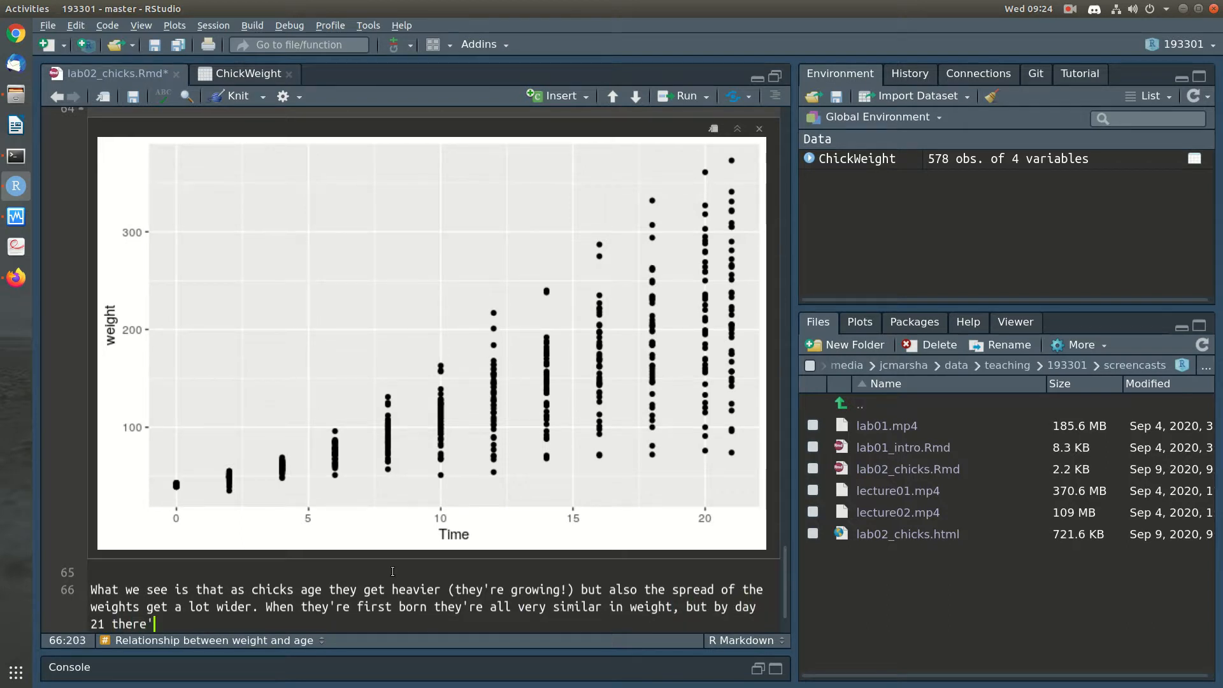
{"action": "type", "text": "ange."}
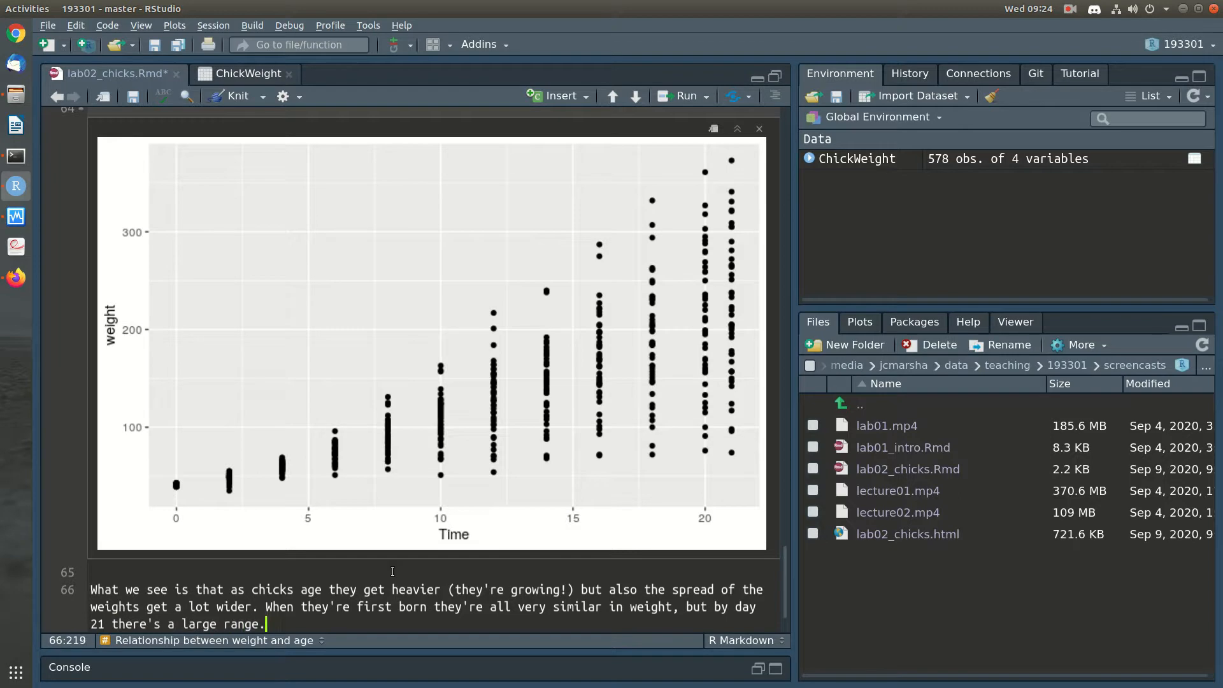
Step: End the paragraph with "This makes sense, as they're on different diets and will also have different characteristics (e.g. different mums etc)" and a blank line
{"action": "type", "text": " This makes sense, a"}
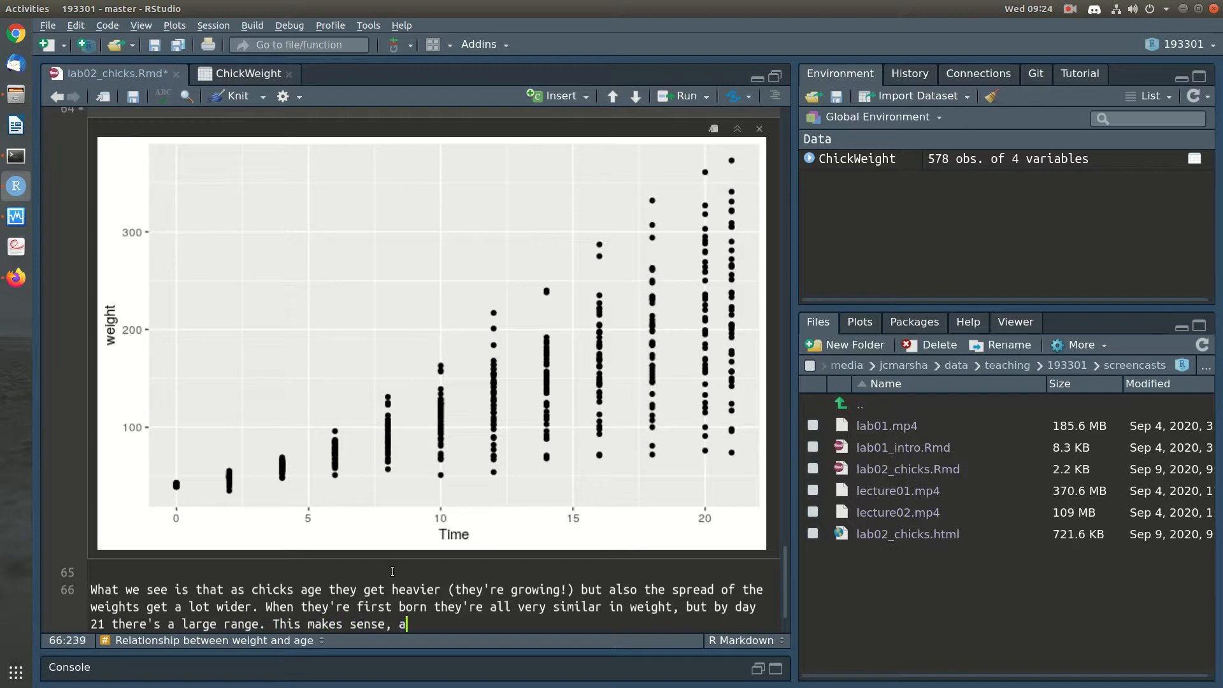
{"action": "type", "text": "s they're ne"}
{"action": "key", "text": "BackSpace"}
{"action": "key", "text": "BackSpace"}
{"action": "type", "text": "on different"}
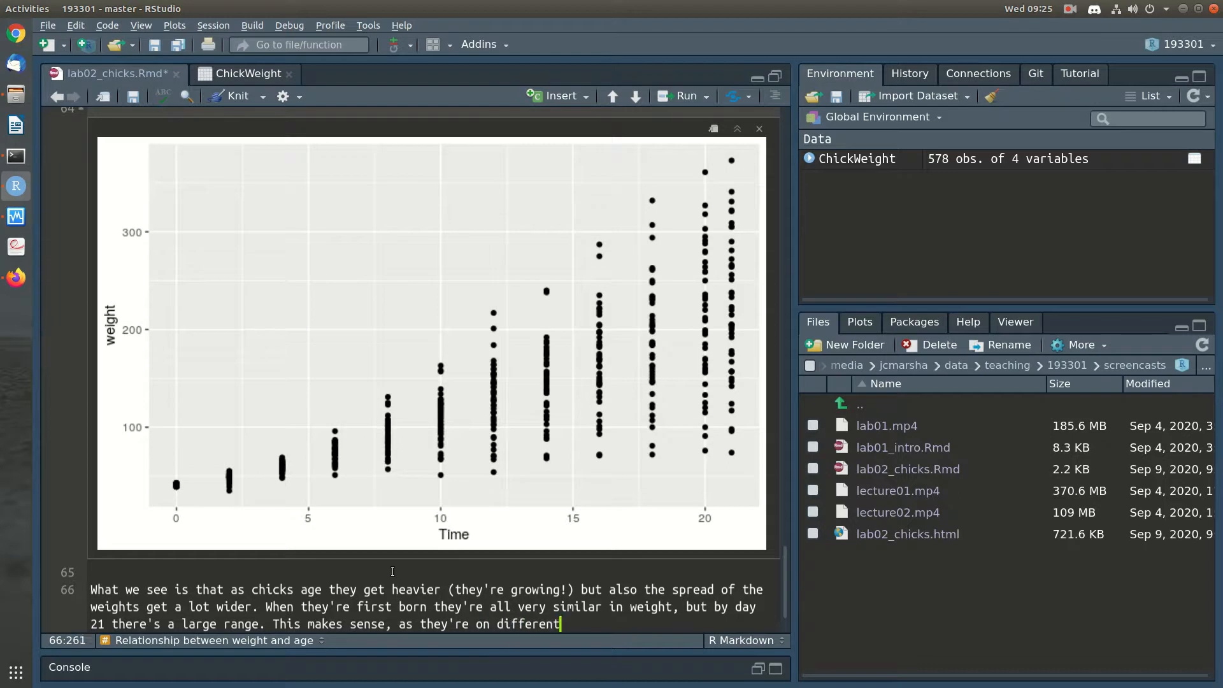
{"action": "type", "text": " diets and will also have "}
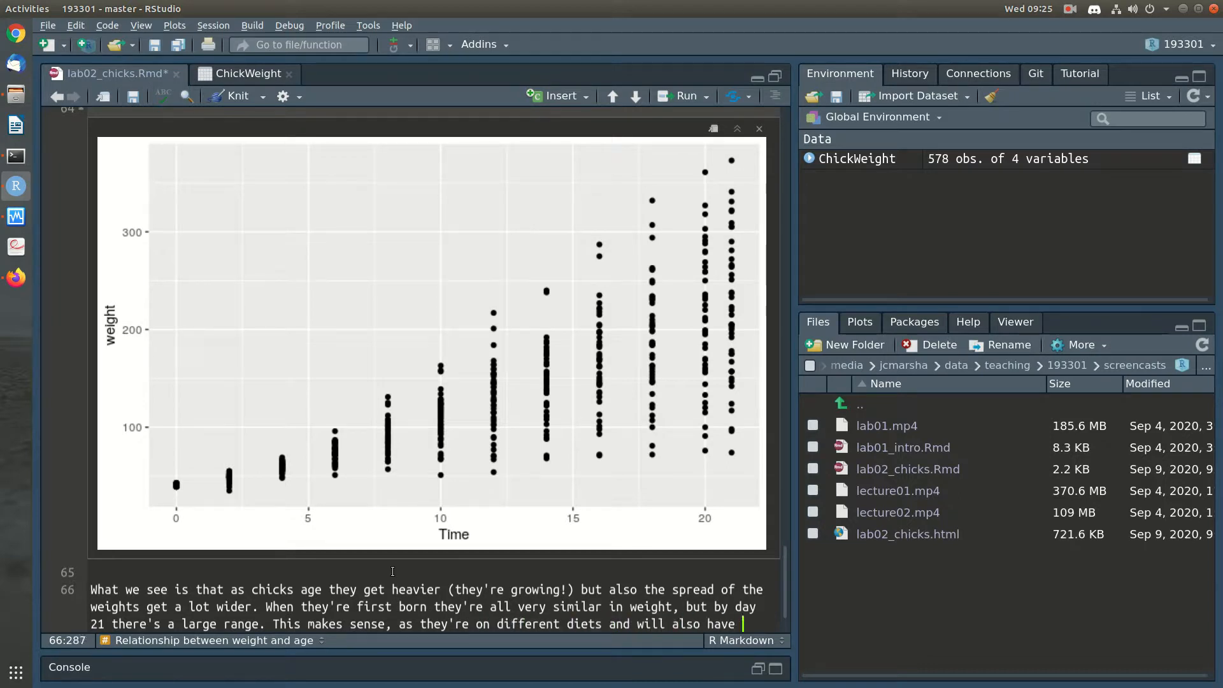
{"action": "type", "text": "different characterist"}
{"action": "type", "text": "ics"}
{"action": "type", "text": "e.g. different "}
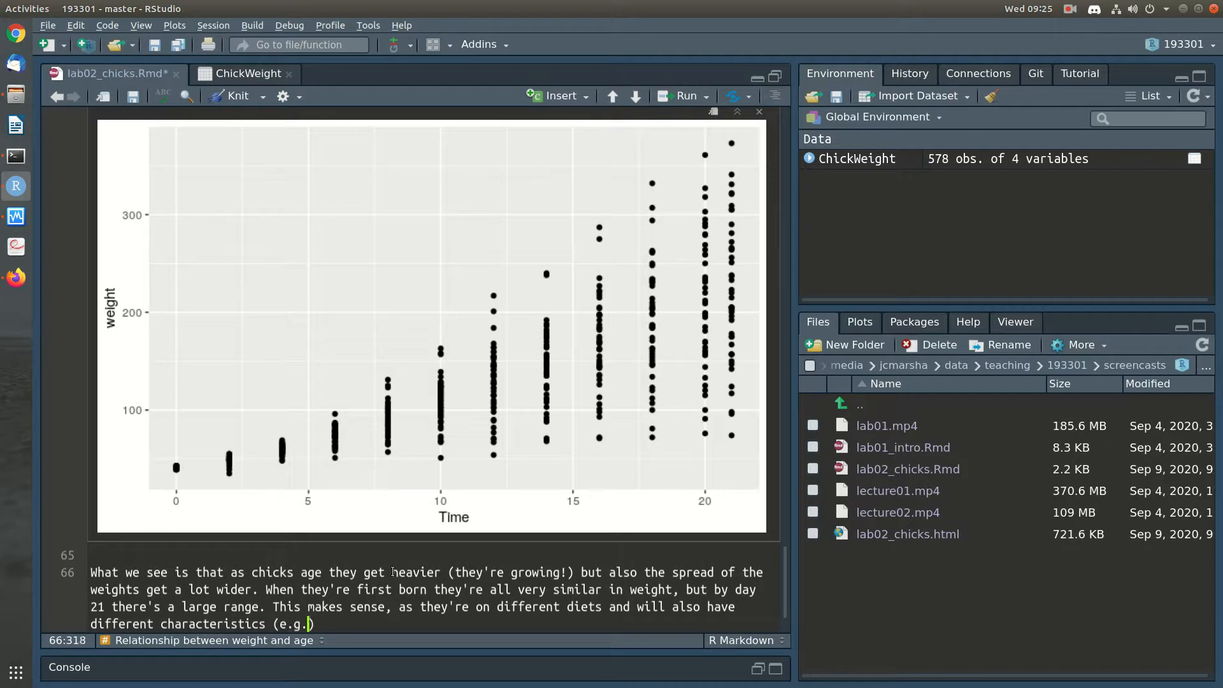
{"action": "type", "text": "mums etc"}
{"action": "key", "text": "End"}
{"action": "key", "text": "Return"}
{"action": "key", "text": "Return"}
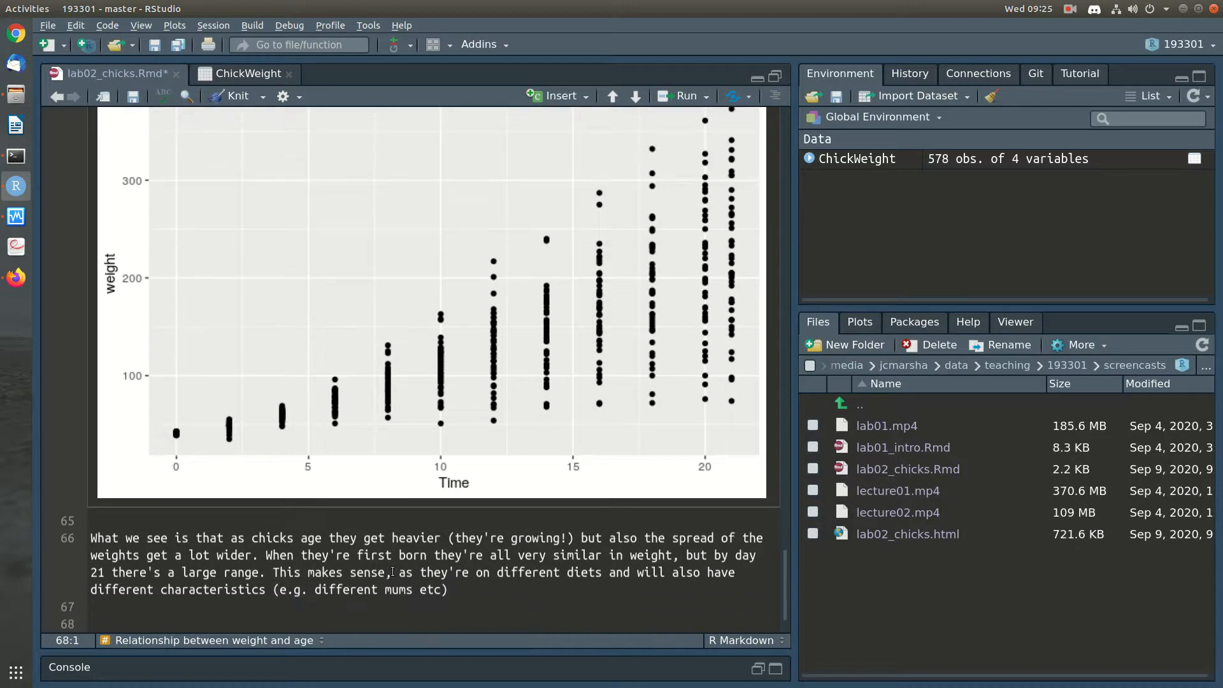
{"action": "key", "text": "Up"}
{"action": "key", "text": "ctrl+alt+i"}
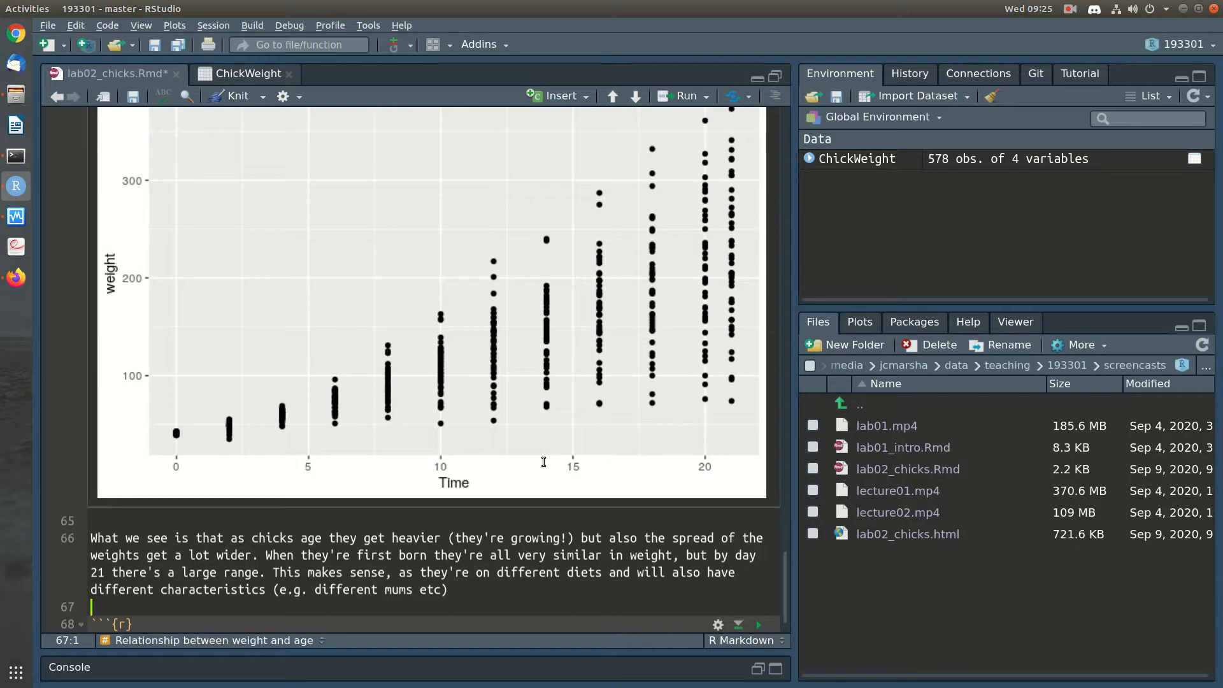
Step: Run the copied weight against Time chunk below the paragraph and save the notebook
{"action": "scroll", "coordinate": [543, 461], "scroll_direction": "down", "scroll_amount": 1}
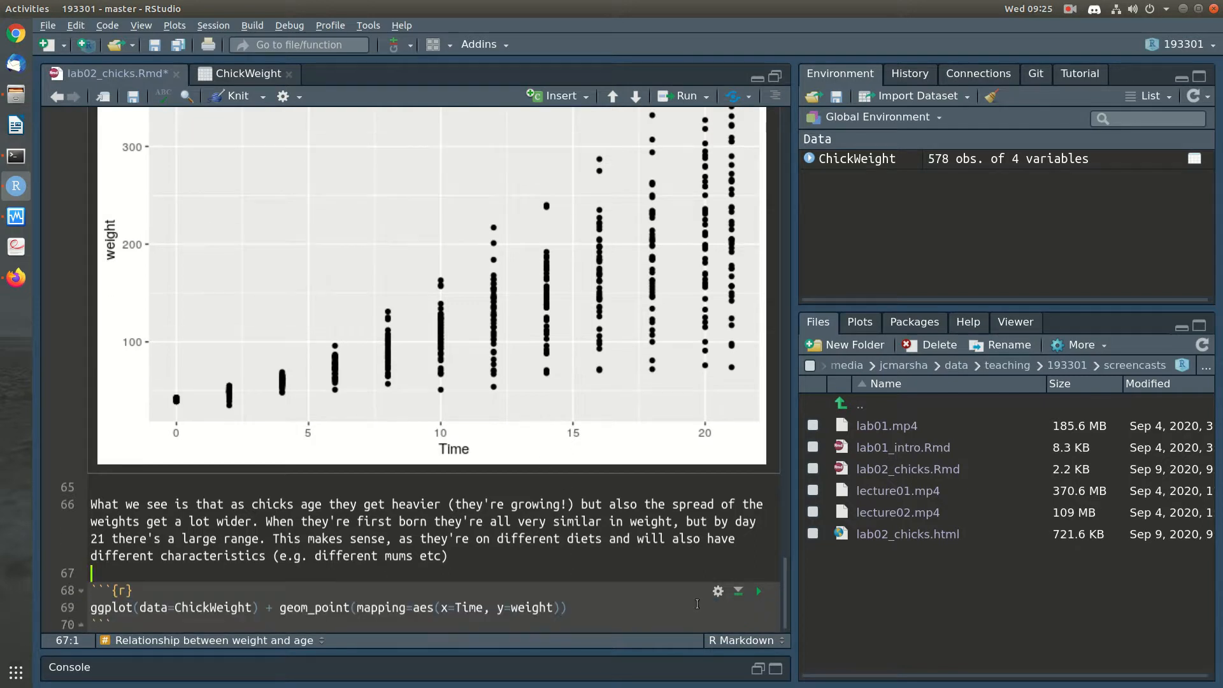
{"action": "left_click", "coordinate": [513, 626]}
{"action": "key", "text": "Home"}
{"action": "key", "text": "ctrl+shift+Return"}
{"action": "key", "text": "ctrl+s"}
Step: Add col=Diet to the aes mapping of the copied scatter plot chunk and rerun it
{"action": "left_click", "coordinate": [554, 187]}
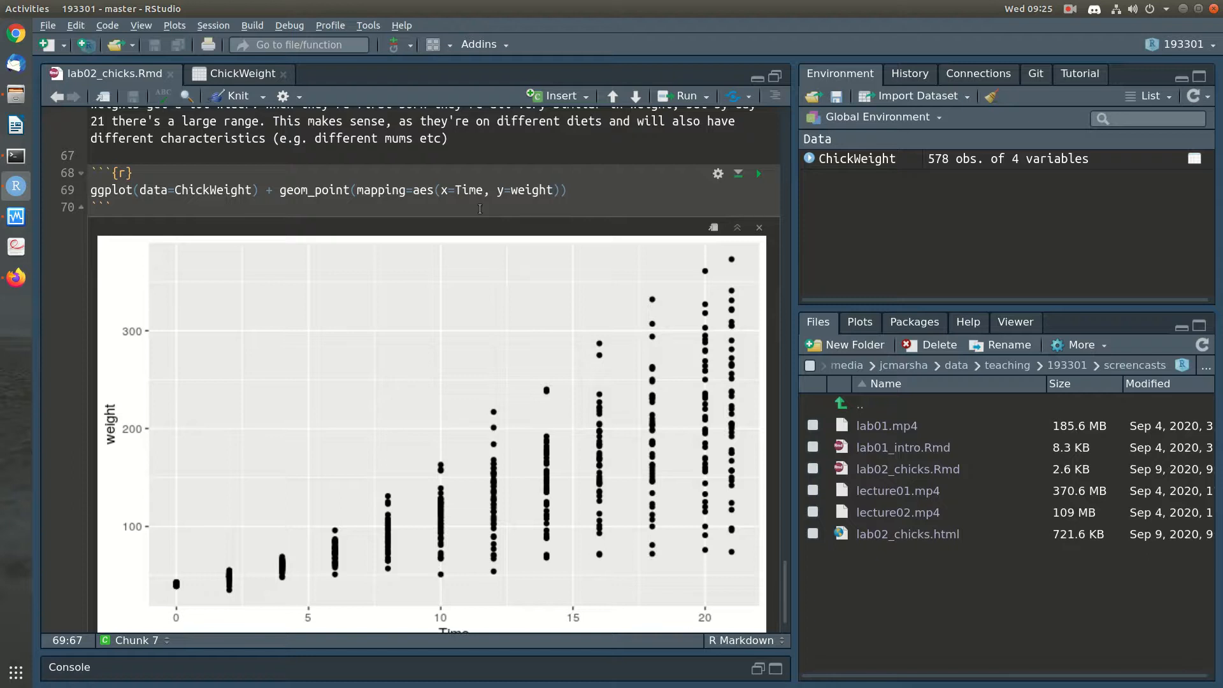
{"action": "type", "text": ", col=Diet"}
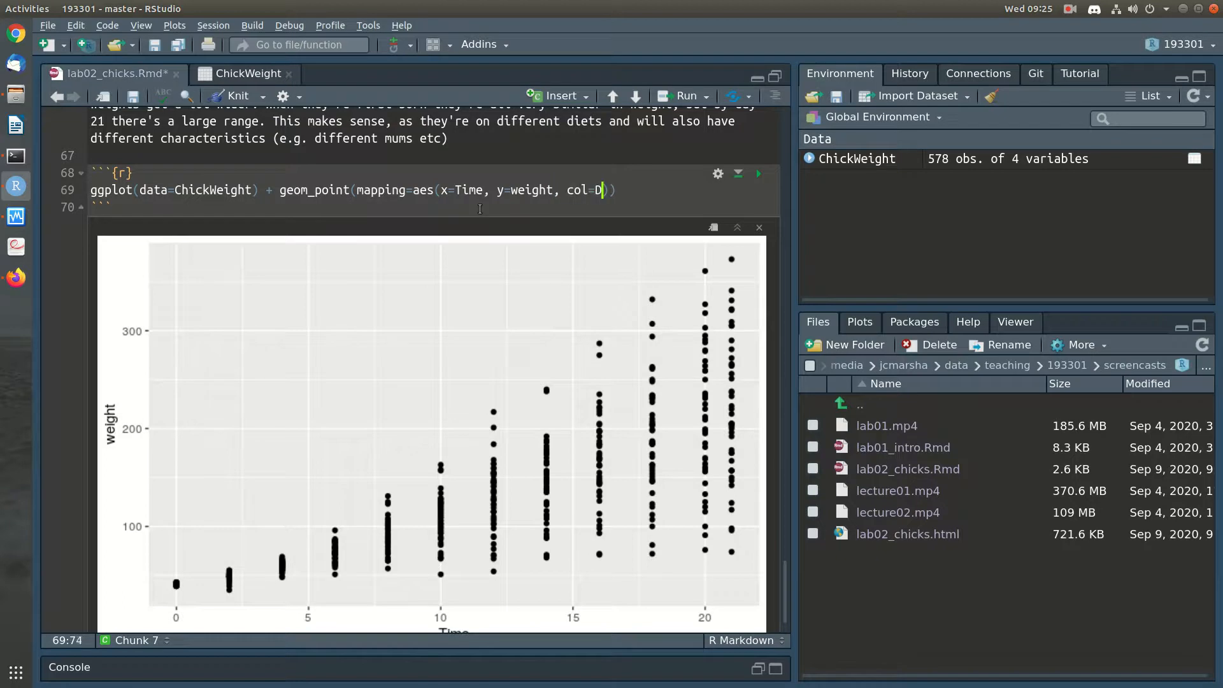
{"action": "key", "text": "ctrl+Return"}
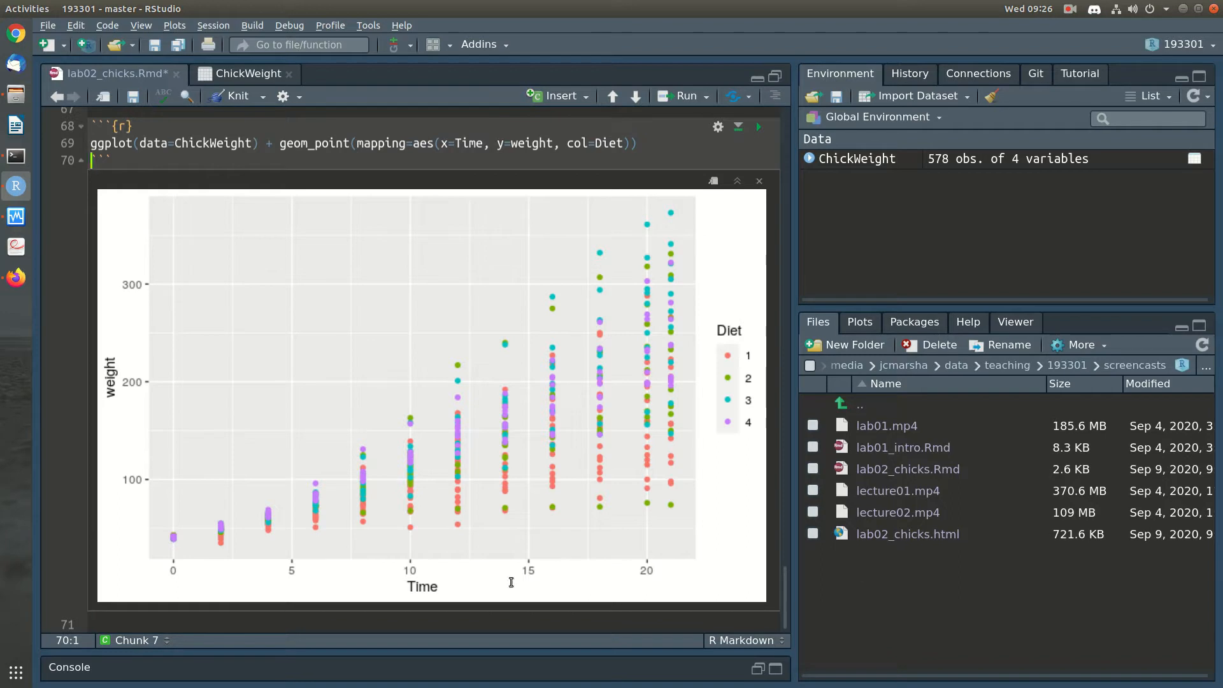
Step: Below the coloured plot, write "We can see a difference in weight by diet - the red group (diet 1) tends to stay at lower weights, while the"
{"action": "left_click", "coordinate": [400, 624]}
{"action": "key", "text": "Return"}
{"action": "type", "text": "We "}
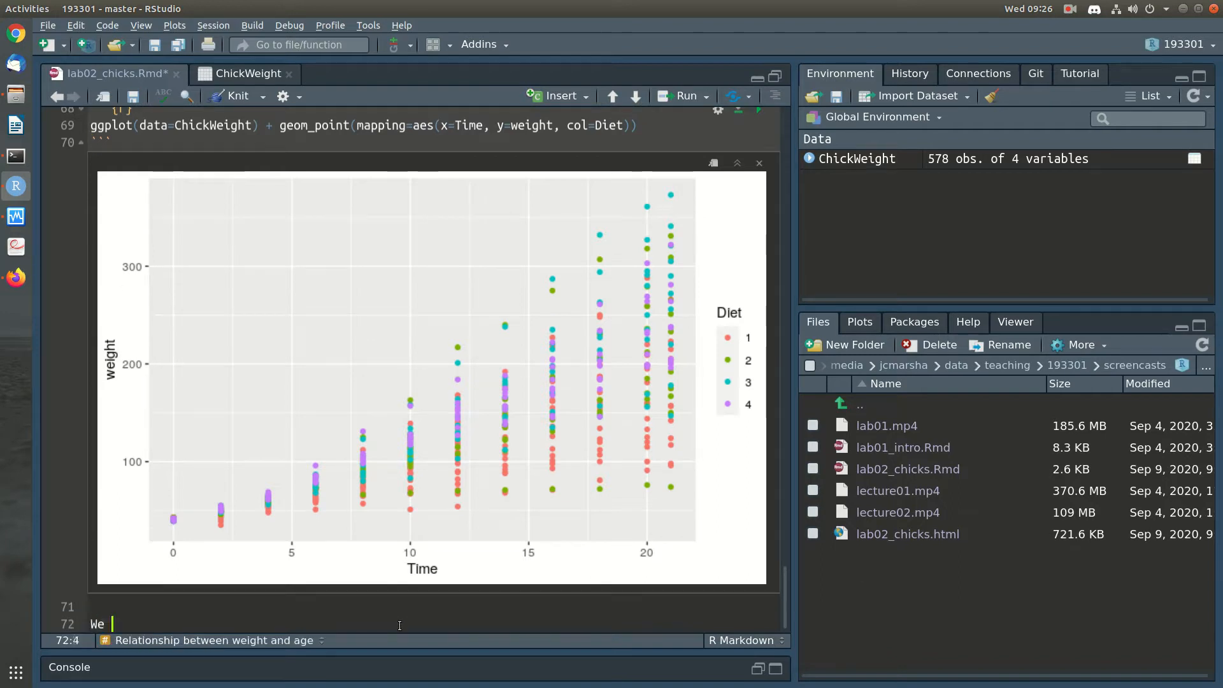
{"action": "type", "text": "can see a differ"}
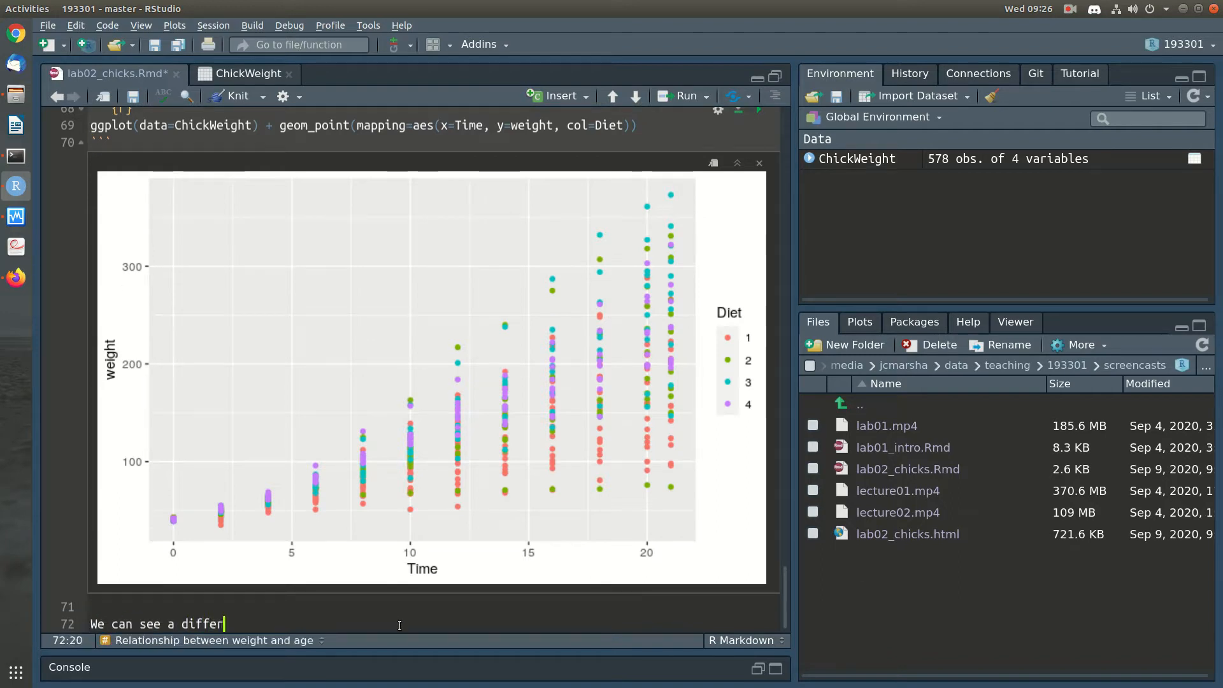
{"action": "type", "text": "ence in weig"}
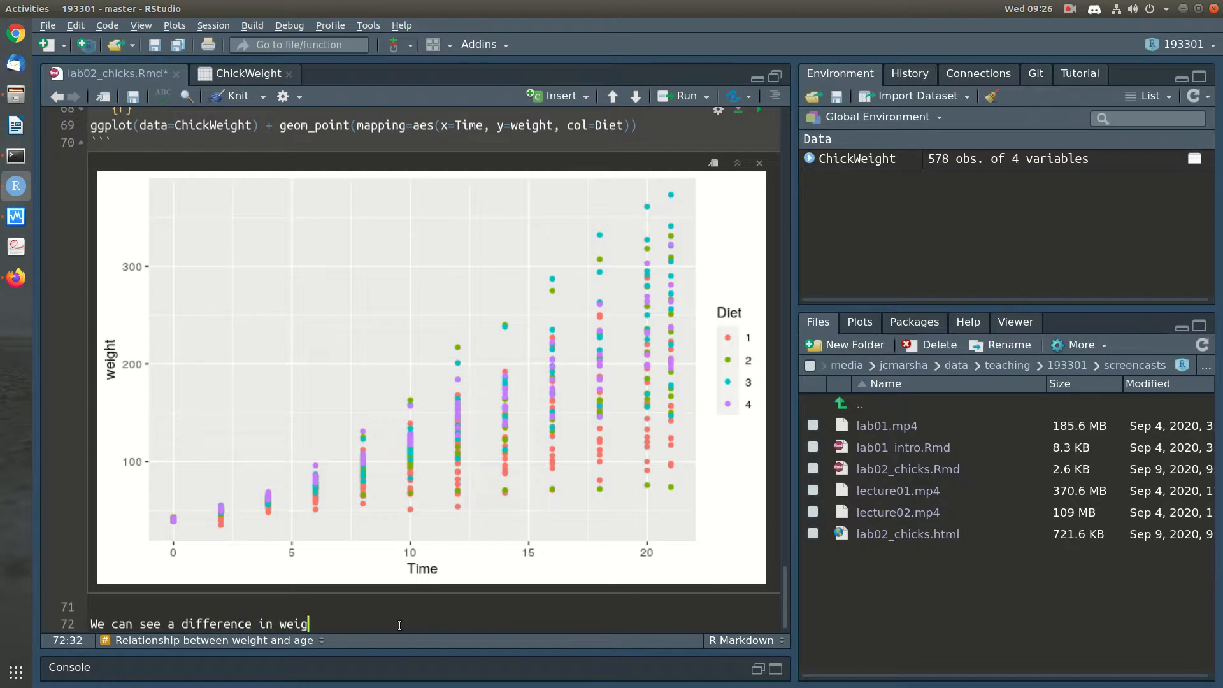
{"action": "type", "text": "ht by diet - the r"}
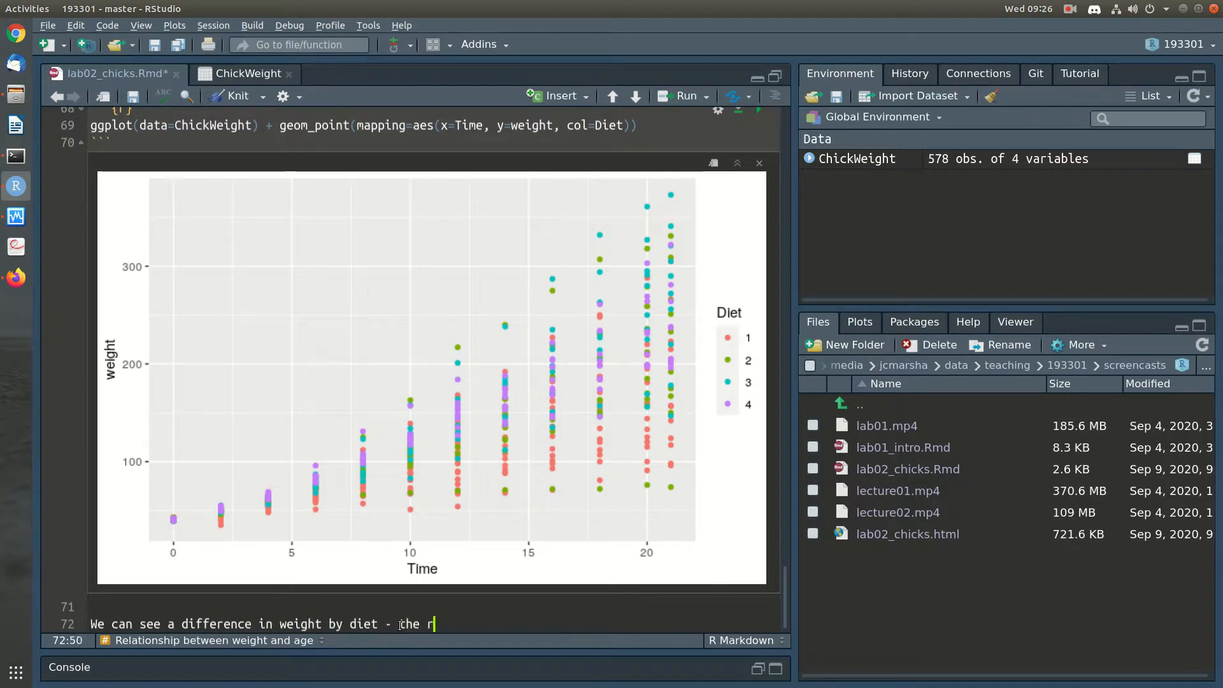
{"action": "type", "text": "ed group (diet 1) th"}
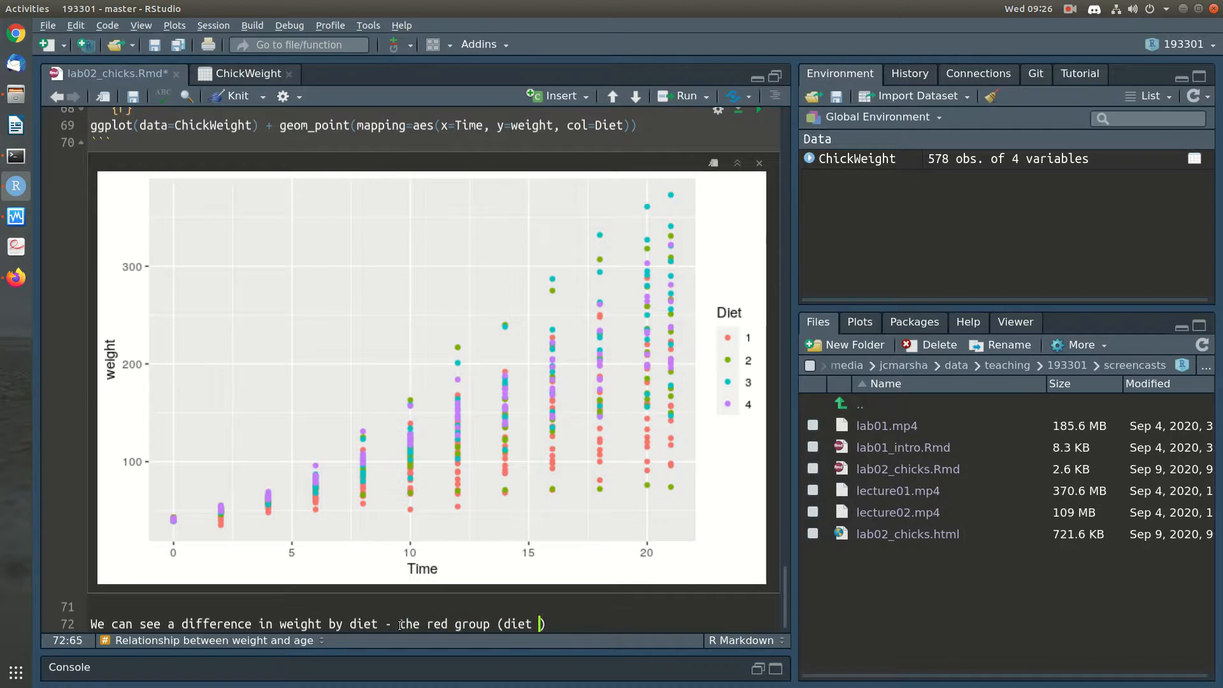
{"action": "type", "text": "ends to stay at low"}
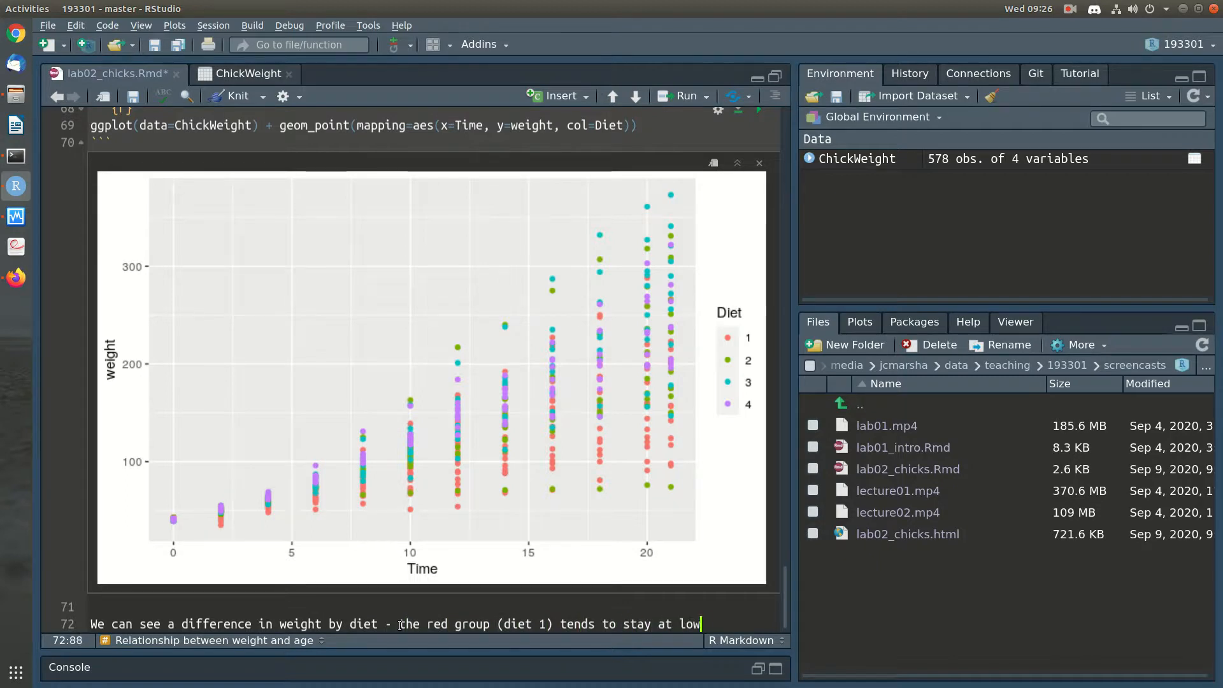
{"action": "type", "text": "er weights, while the "}
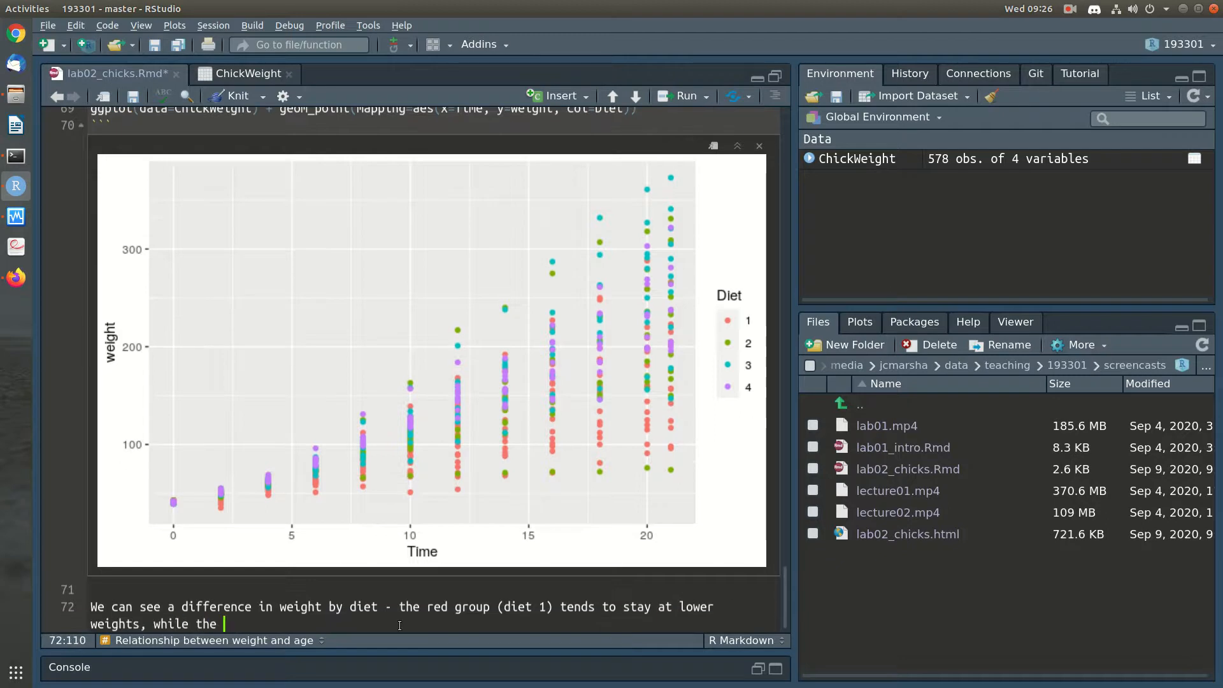
Step: Finish the sentence with "blue group (diet 3) tends to be higher (as does diet 4 - purple).", save, and start a new paragraph
{"action": "type", "text": "blue group (diet "}
{"action": "type", "text": "3) tends to be "}
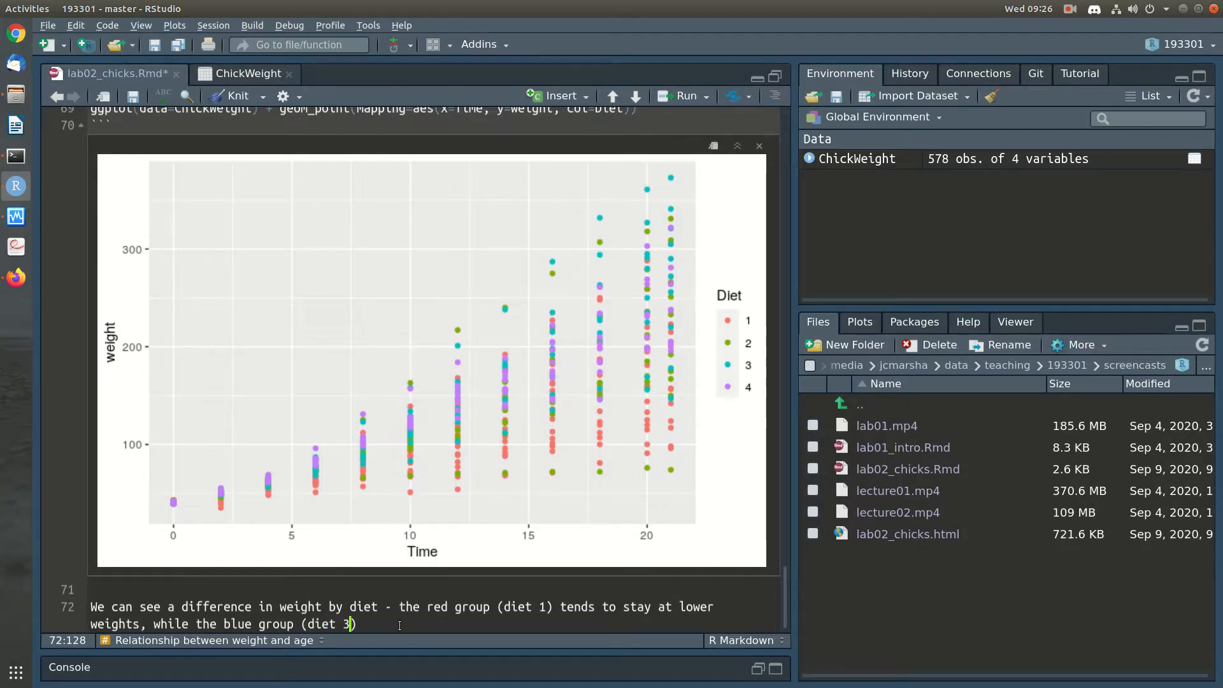
{"action": "type", "text": "higher ("}
{"action": "type", "text": "as does diet 5"}
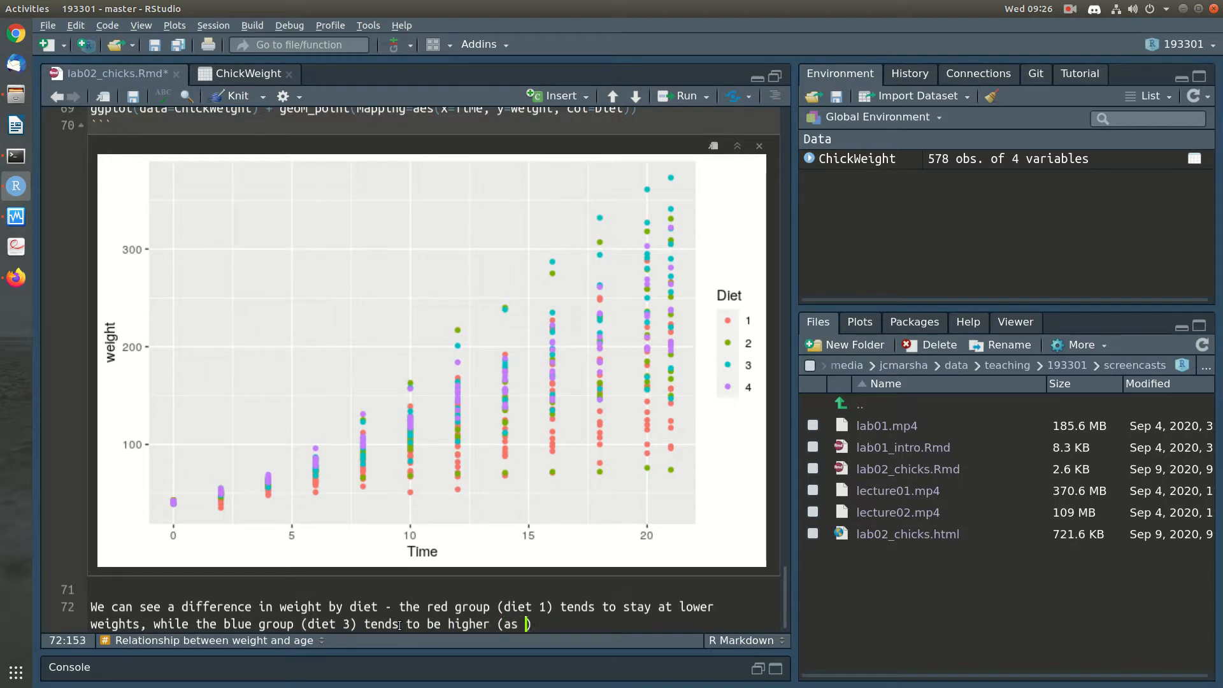
{"action": "key", "text": "BackSpace"}
{"action": "type", "text": "4 - p"}
{"action": "type", "text": "urple)"}
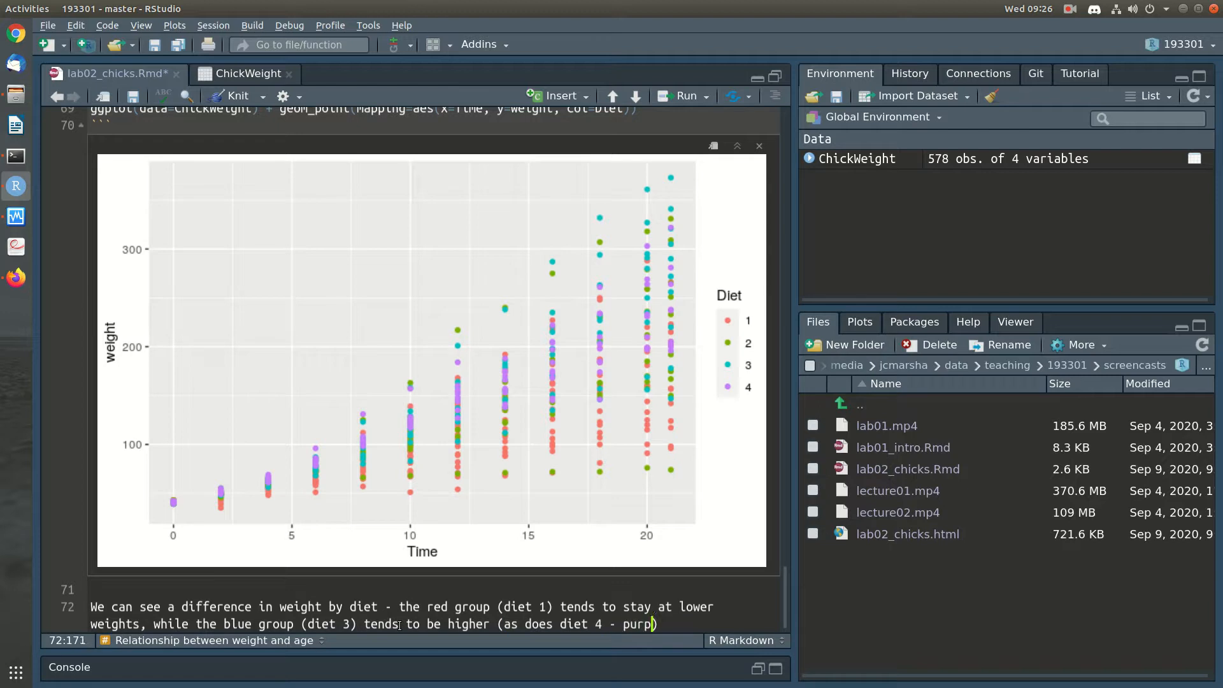
{"action": "type", "text": "."}
{"action": "key", "text": "Return"}
{"action": "key", "text": "ctrl+s"}
{"action": "key", "text": "Return"}
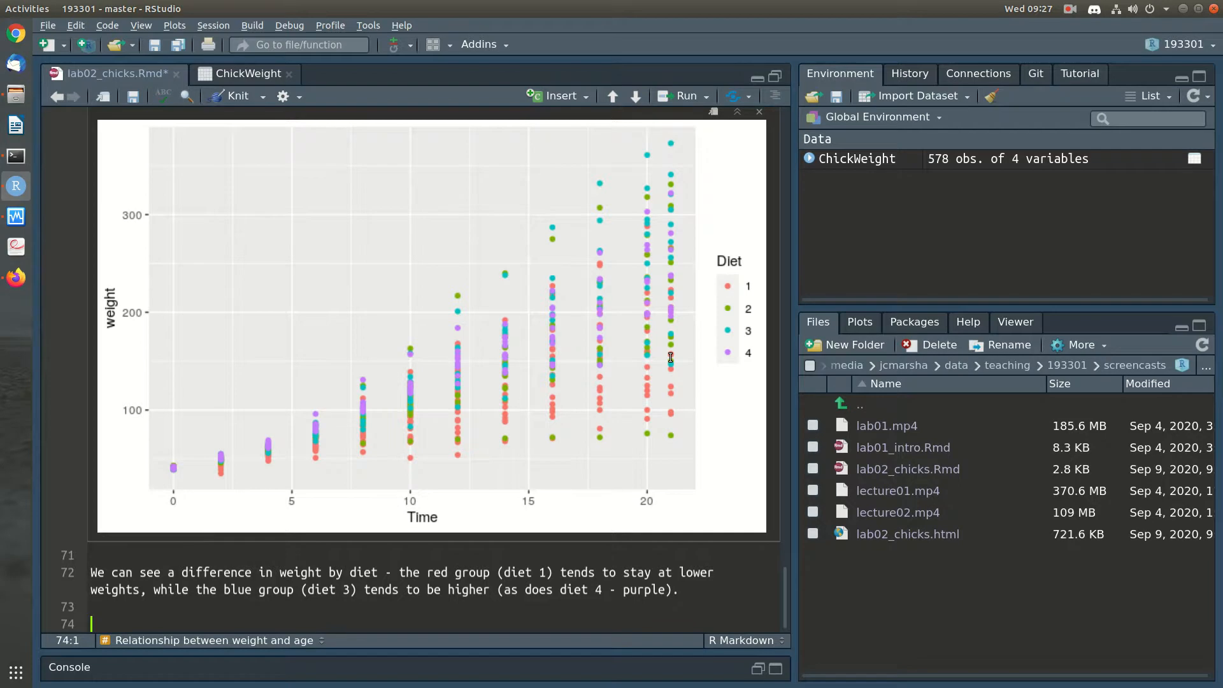
Step: Insert an R chunk below the diet paragraph containing oldChicks = subset(ChickWeight, Time == 21) and summary(oldChicks)
{"action": "scroll", "coordinate": [670, 357], "scroll_direction": "up", "scroll_amount": 3}
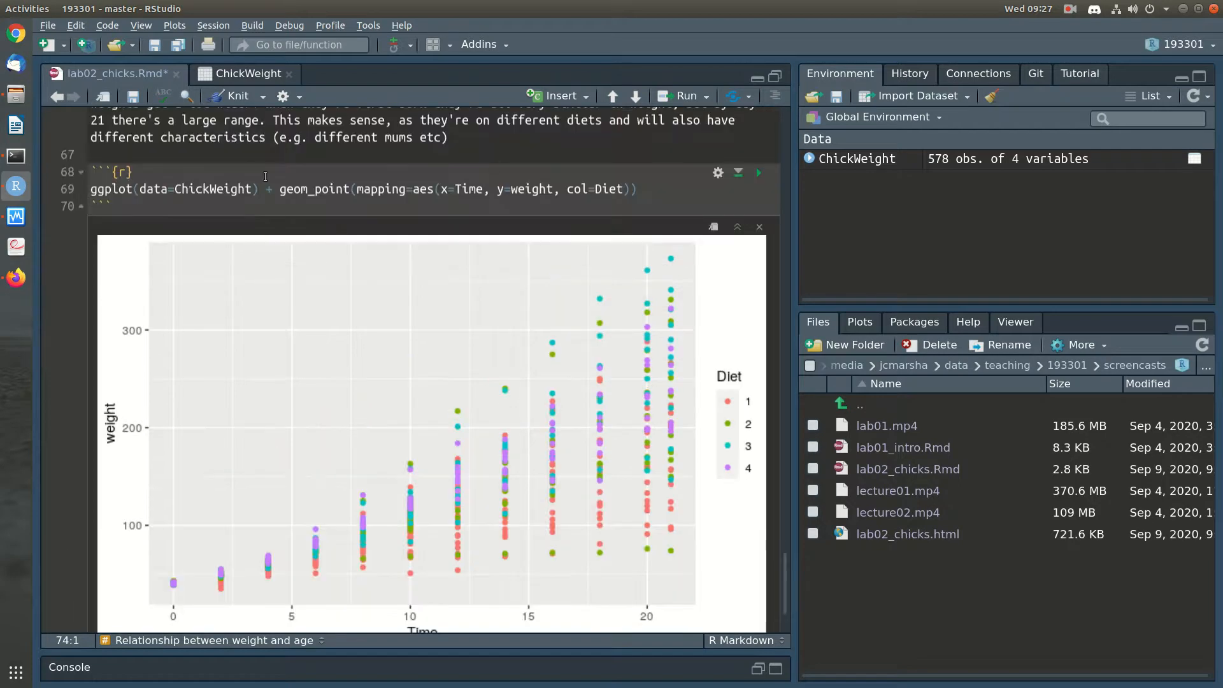
{"action": "scroll", "coordinate": [126, 197], "scroll_direction": "down", "scroll_amount": 3}
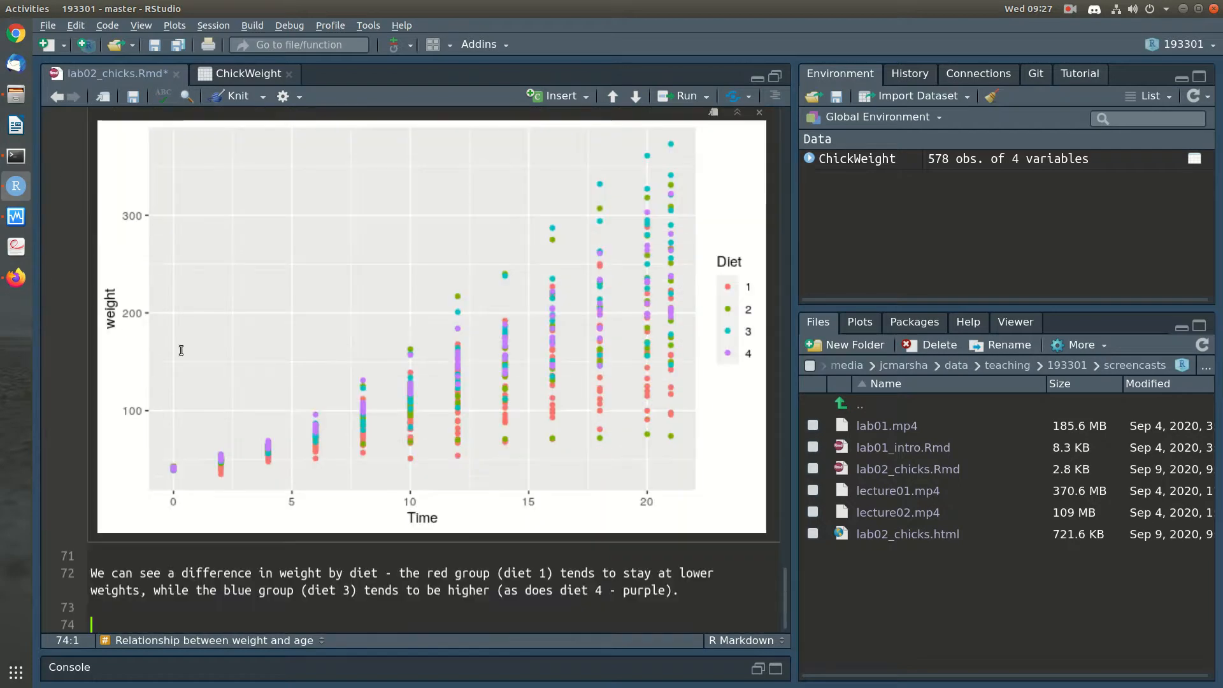
{"action": "left_click", "coordinate": [557, 96]}
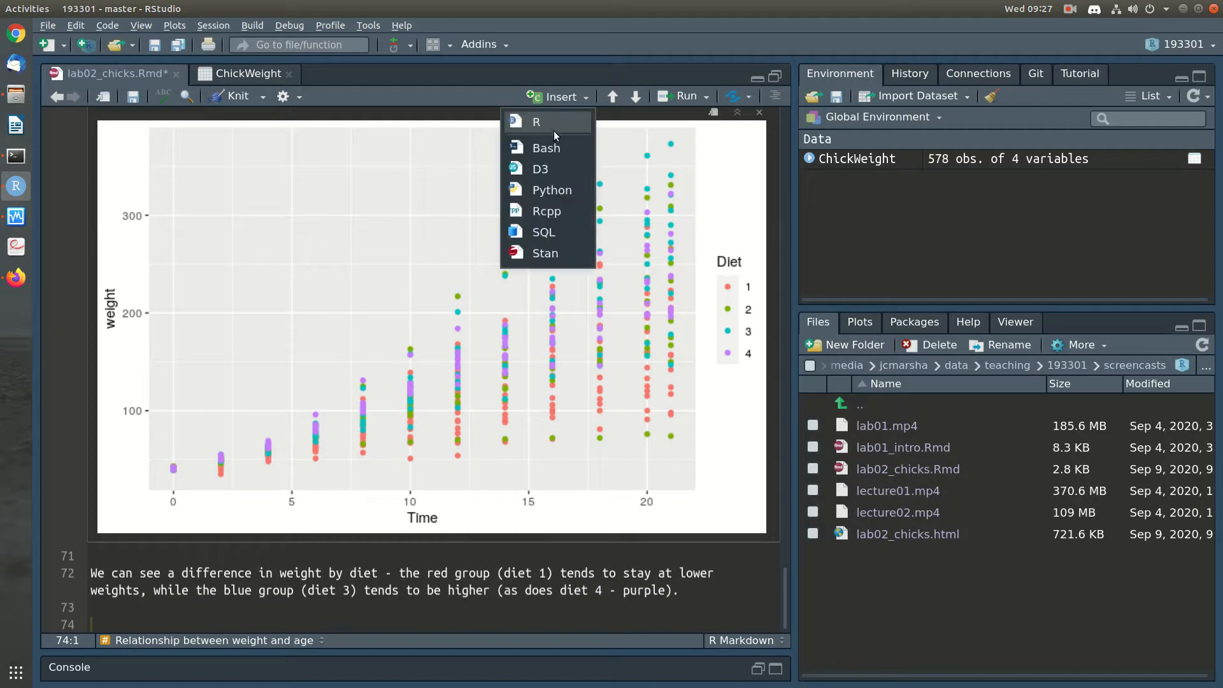
{"action": "left_click", "coordinate": [557, 121]}
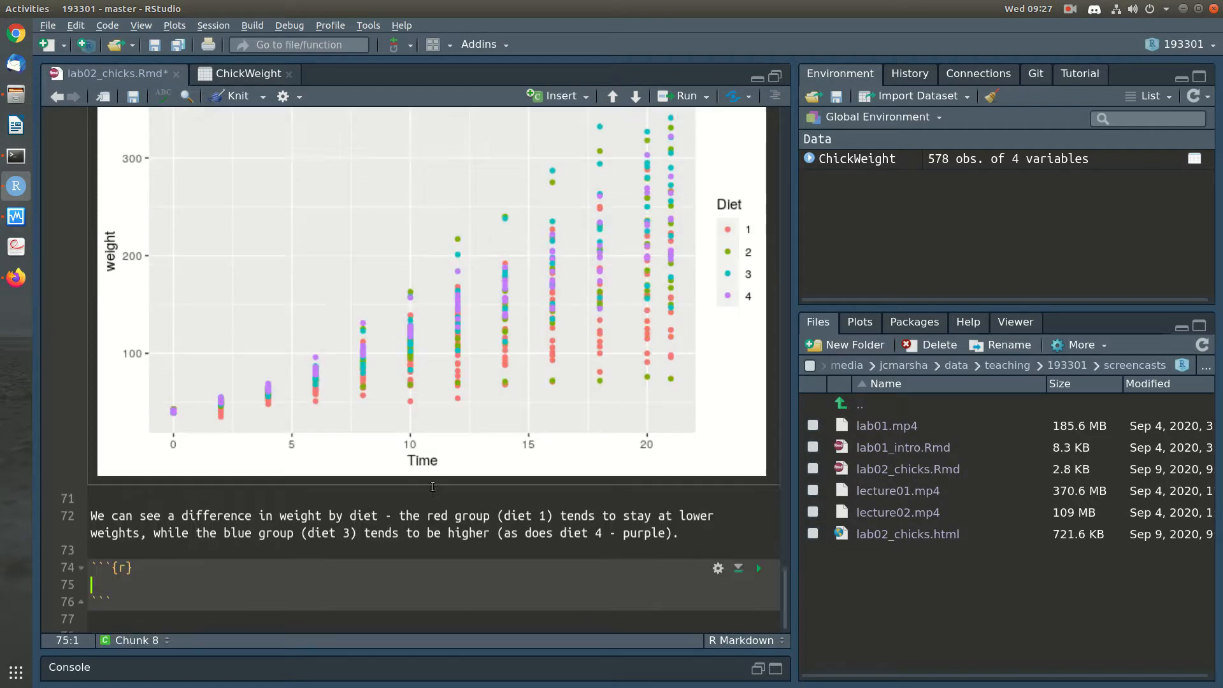
{"action": "key", "text": "alt+Tab"}
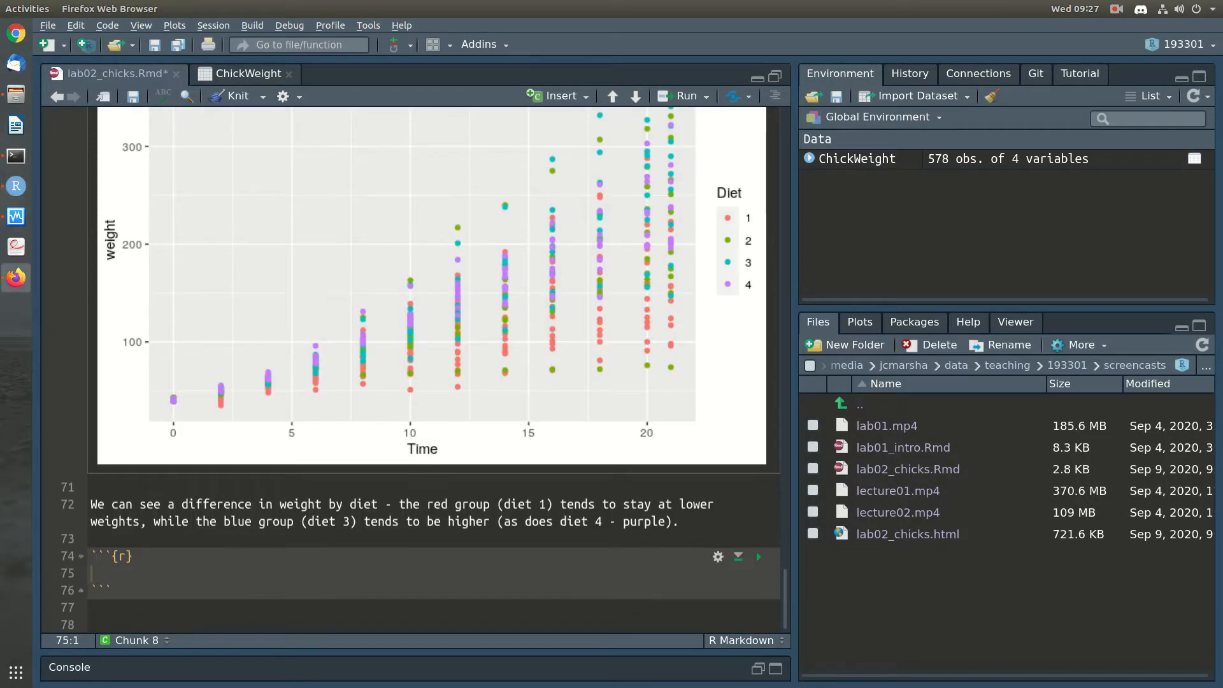
{"action": "key", "text": "alt+Tab"}
{"action": "type", "text": "oldChicks = subset(ChickWeight, Time == 21) summary(oldChicks)"}
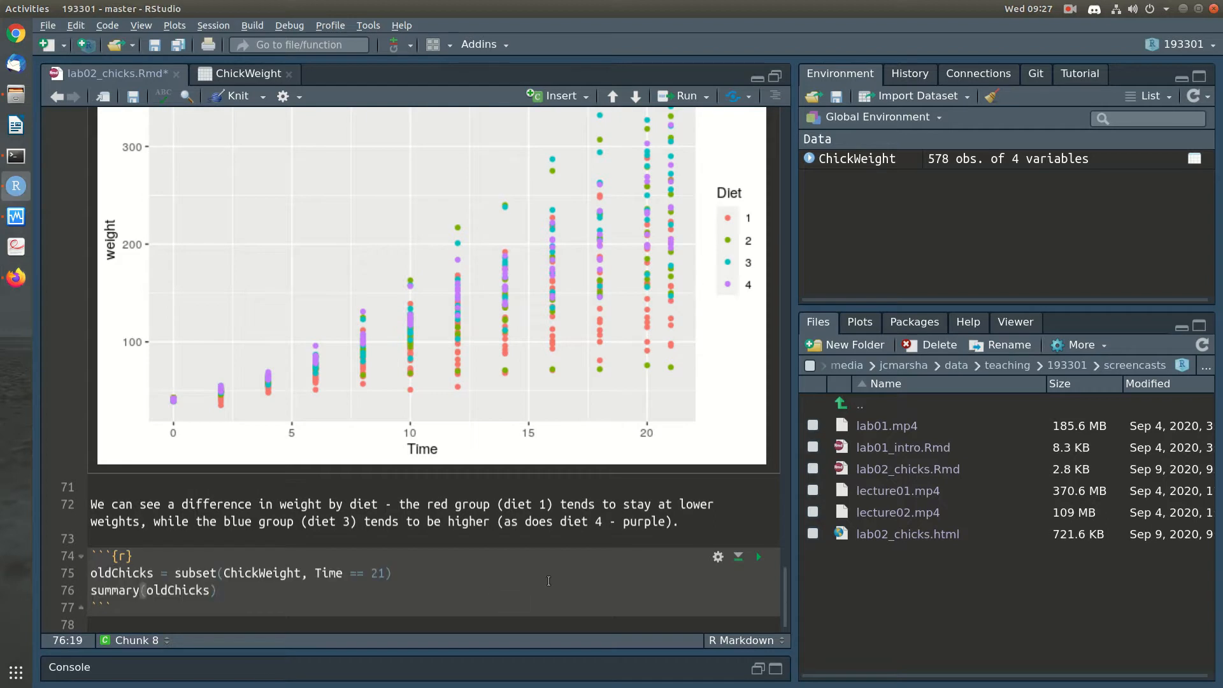
{"action": "key", "text": "Down"}
{"action": "key", "text": "Down"}
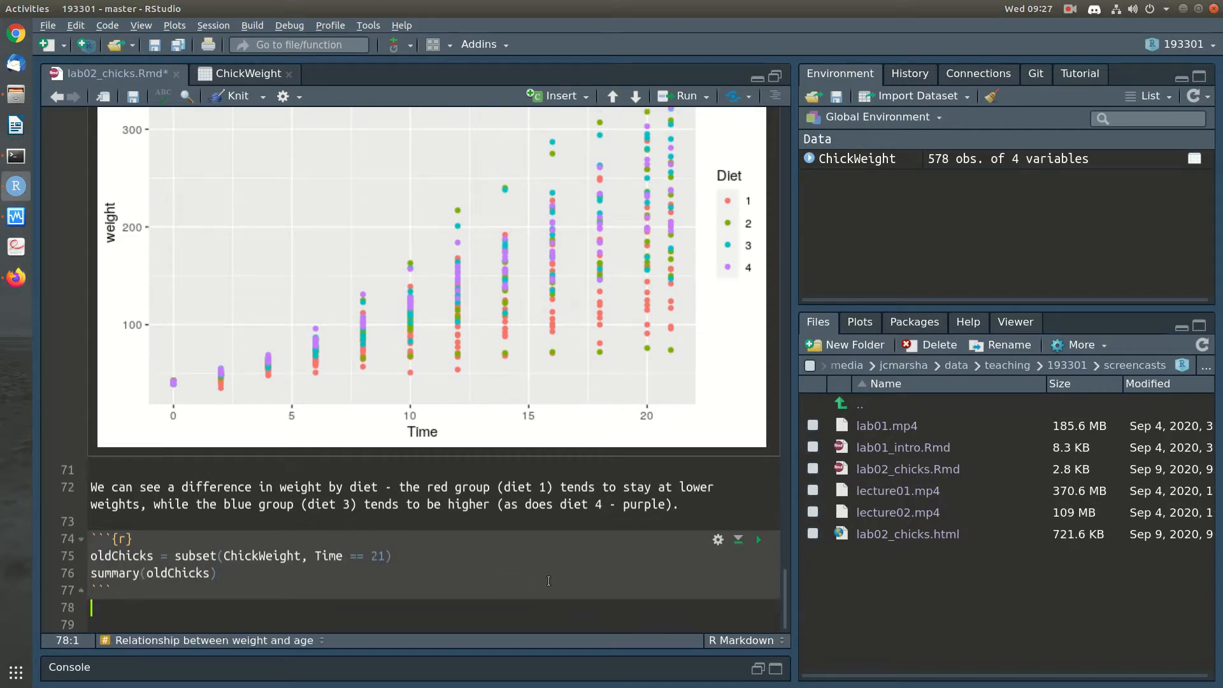
Step: Compare the == in the subset condition with the single = used for arguments in the coloured scatter plot chunk
{"action": "left_click", "coordinate": [426, 556]}
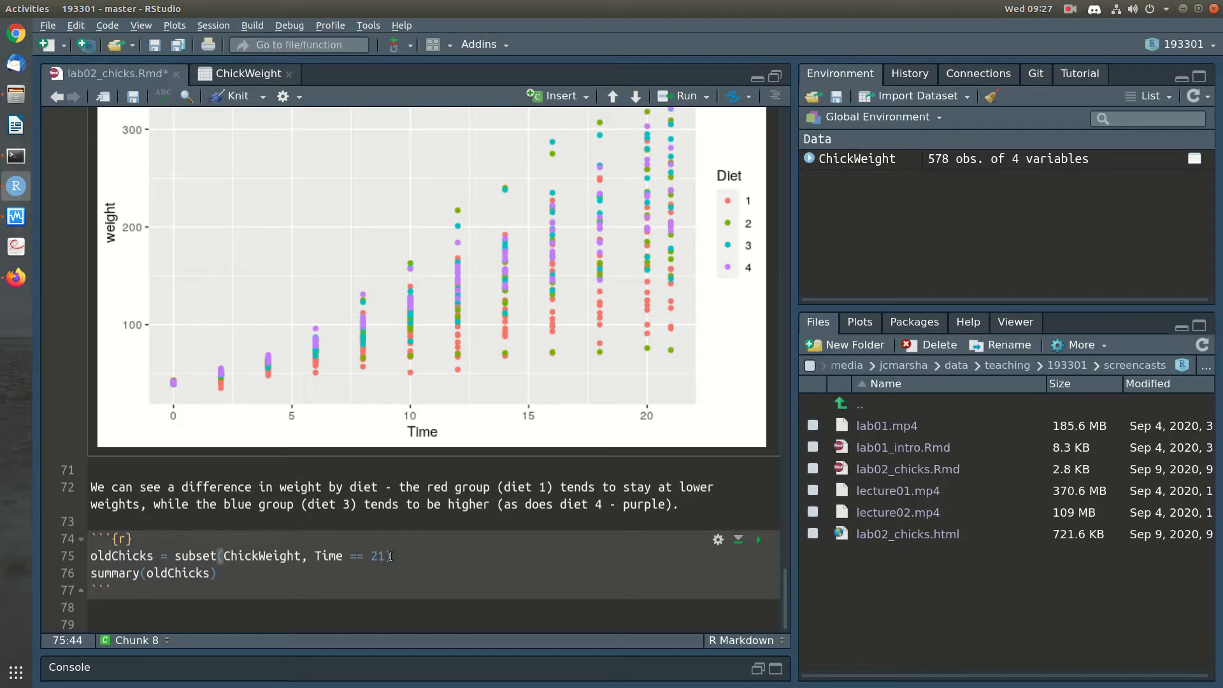
{"action": "key", "text": "Left"}
{"action": "key", "text": "Left"}
{"action": "key", "text": "Left"}
{"action": "key", "text": "Left"}
{"action": "scroll", "coordinate": [423, 565], "scroll_direction": "up", "scroll_amount": 7}
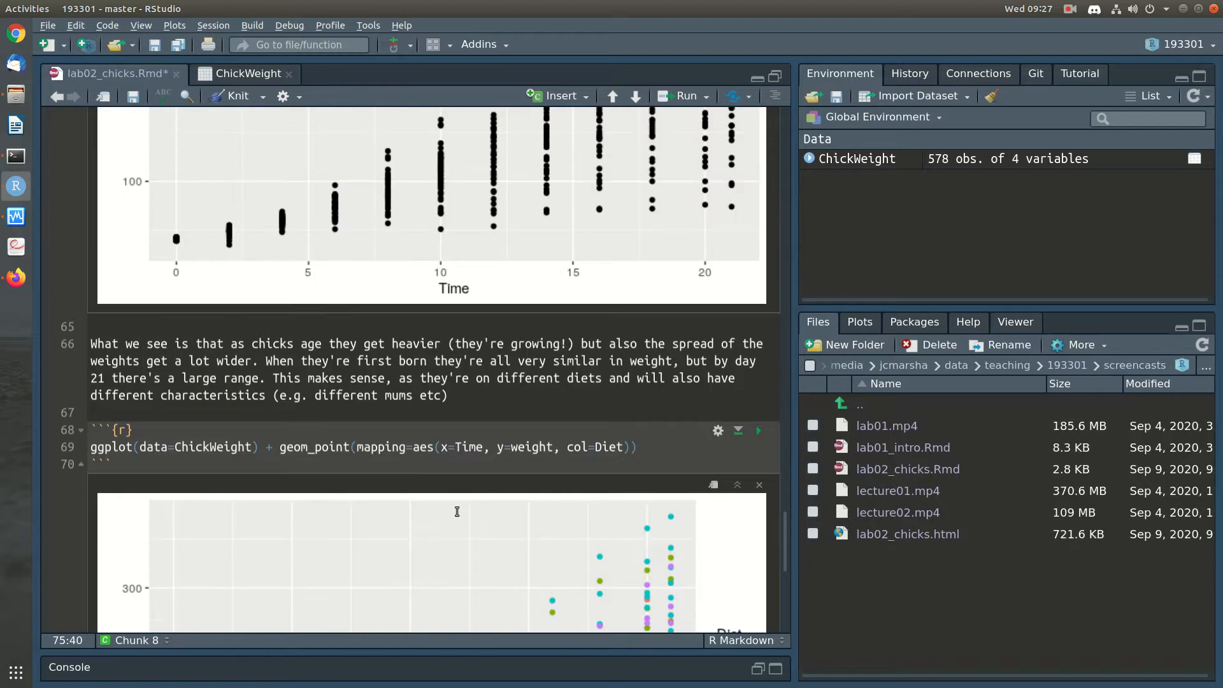
{"action": "left_click", "coordinate": [414, 447]}
{"action": "left_click", "coordinate": [449, 446]}
{"action": "key", "text": "Right"}
{"action": "key", "text": "Right"}
{"action": "key", "text": "Right"}
{"action": "key", "text": "Right"}
{"action": "key", "text": "Right"}
{"action": "key", "text": "Right"}
{"action": "key", "text": "Right"}
{"action": "key", "text": "Right"}
{"action": "key", "text": "Down"}
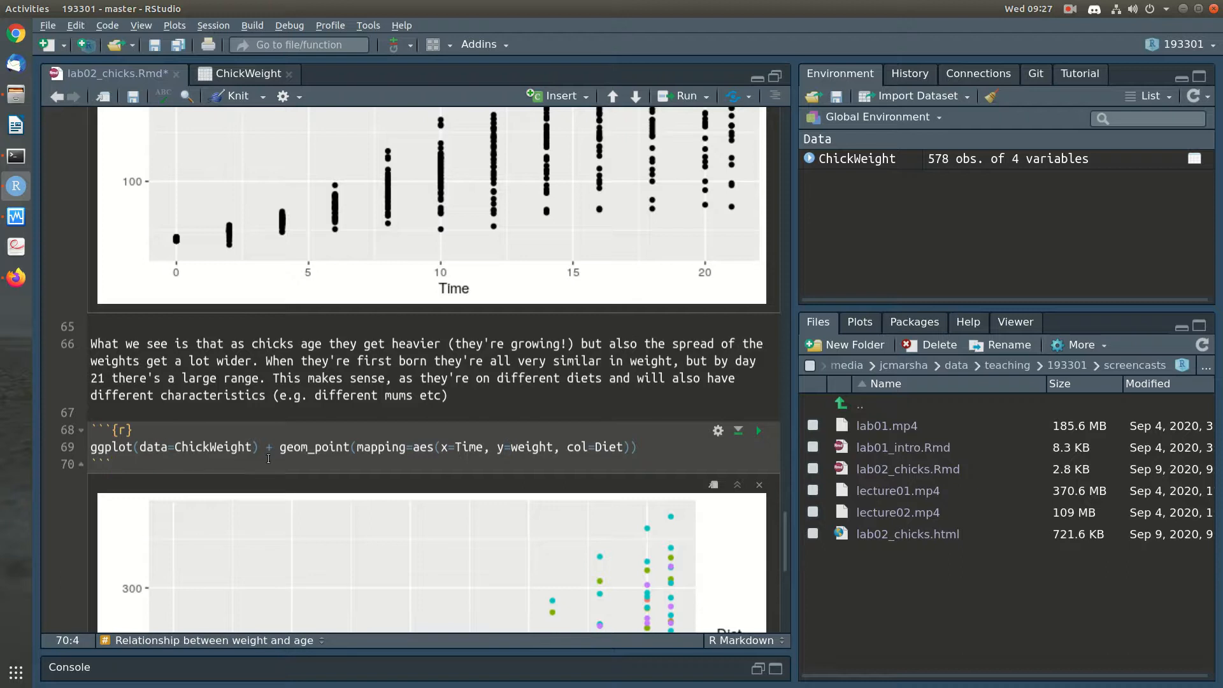
{"action": "scroll", "coordinate": [424, 535], "scroll_direction": "down", "scroll_amount": 3}
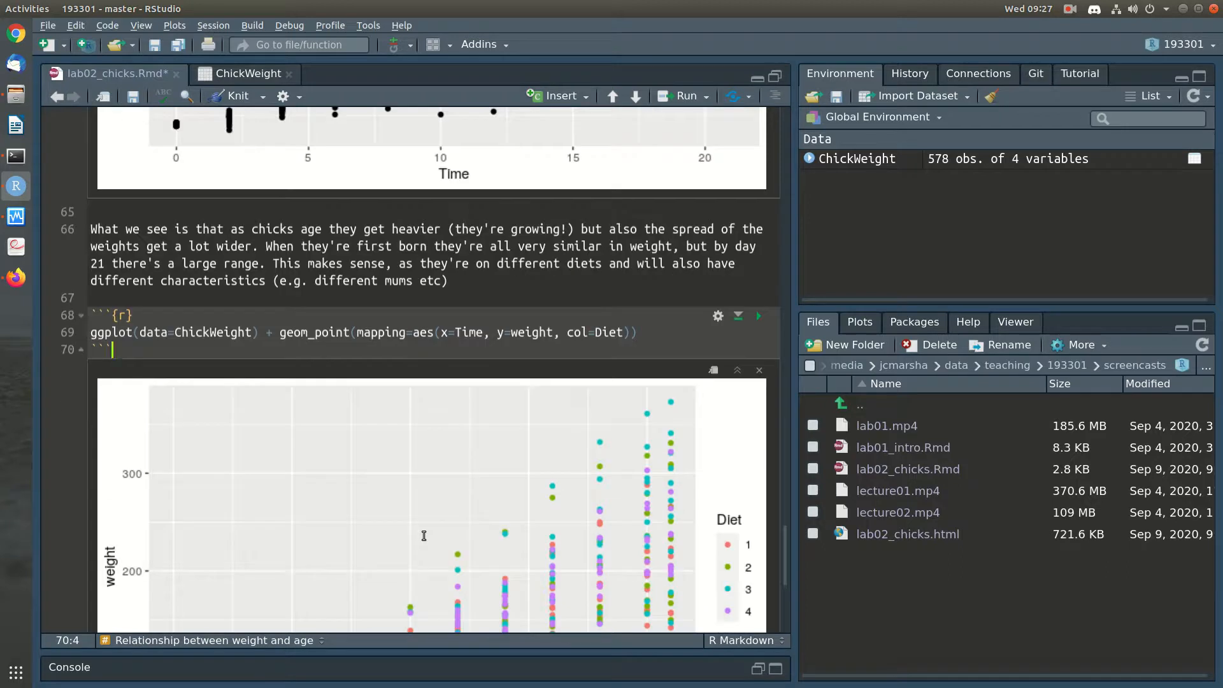
{"action": "scroll", "coordinate": [424, 535], "scroll_direction": "down", "scroll_amount": 9}
Step: Run the subset line and the summary(oldChicks) line of the new chunk one after the other
{"action": "left_click", "coordinate": [393, 552]}
{"action": "key", "text": "ctrl+Return"}
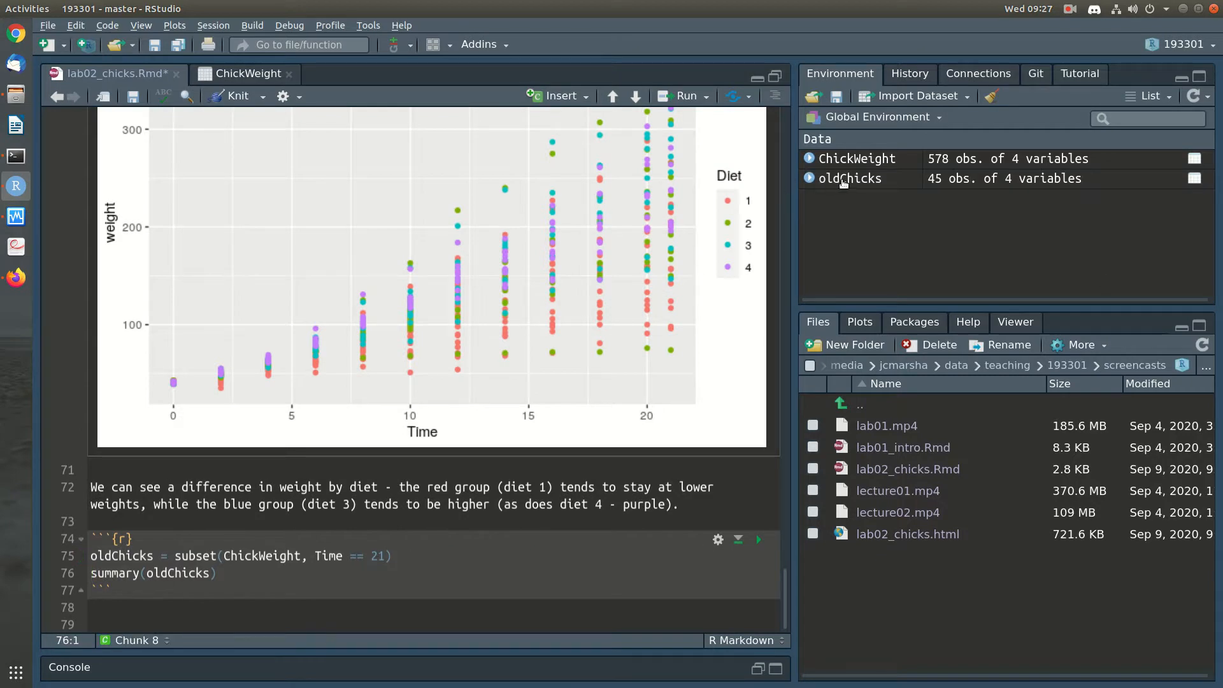
{"action": "mouse_move", "coordinate": [844, 185]}
{"action": "key", "text": "ctrl+Return"}
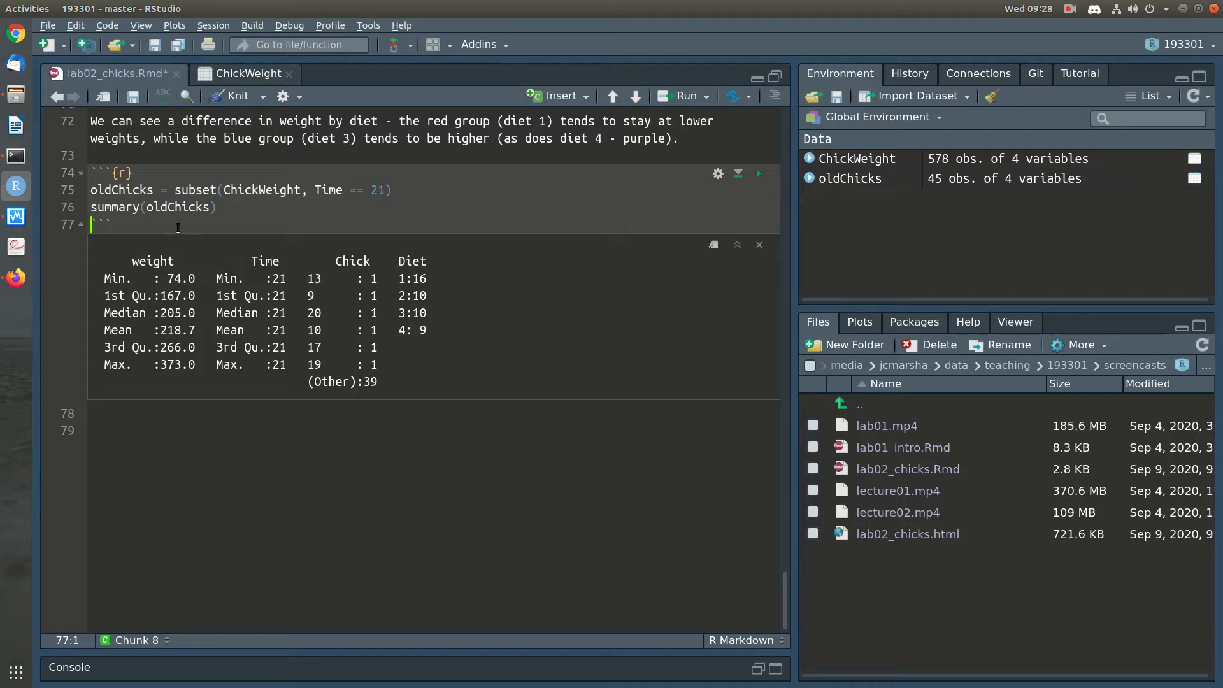
Step: Below the summary output, start a paragraph with "We have taken out only the"
{"action": "left_click", "coordinate": [133, 431]}
{"action": "scroll", "coordinate": [221, 360], "scroll_direction": "up", "scroll_amount": 8}
{"action": "scroll", "coordinate": [221, 360], "scroll_direction": "up", "scroll_amount": 3}
{"action": "scroll", "coordinate": [221, 359], "scroll_direction": "down", "scroll_amount": 9}
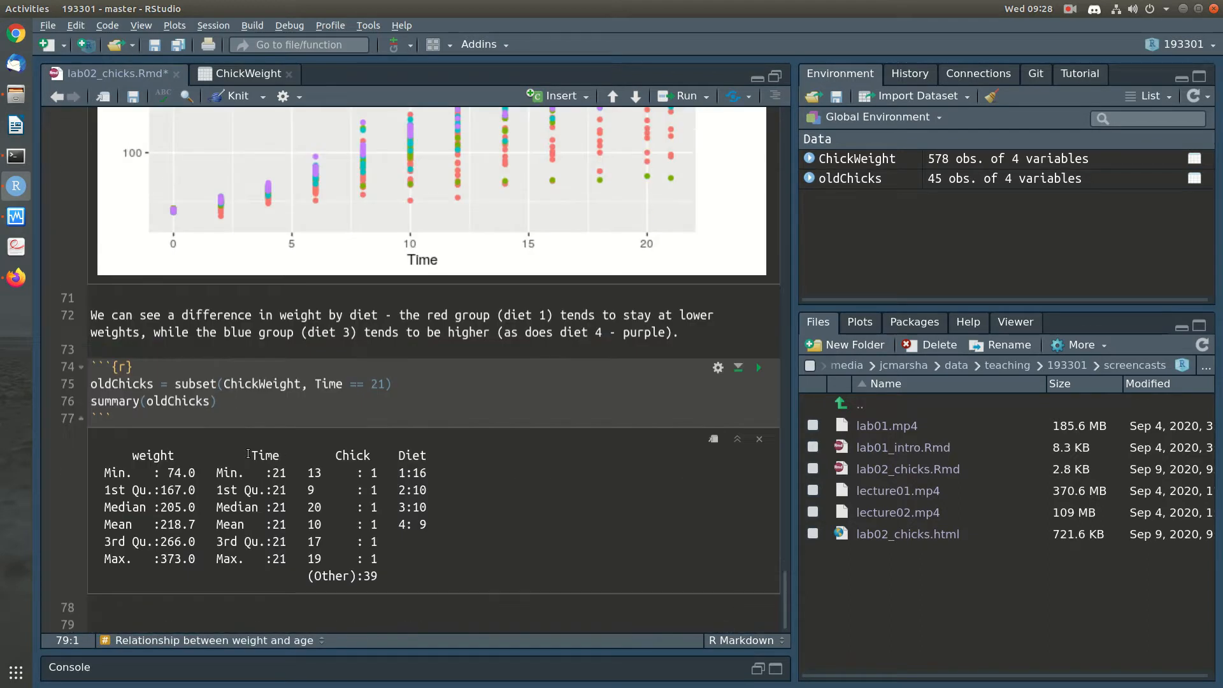
{"action": "type", "text": "This"}
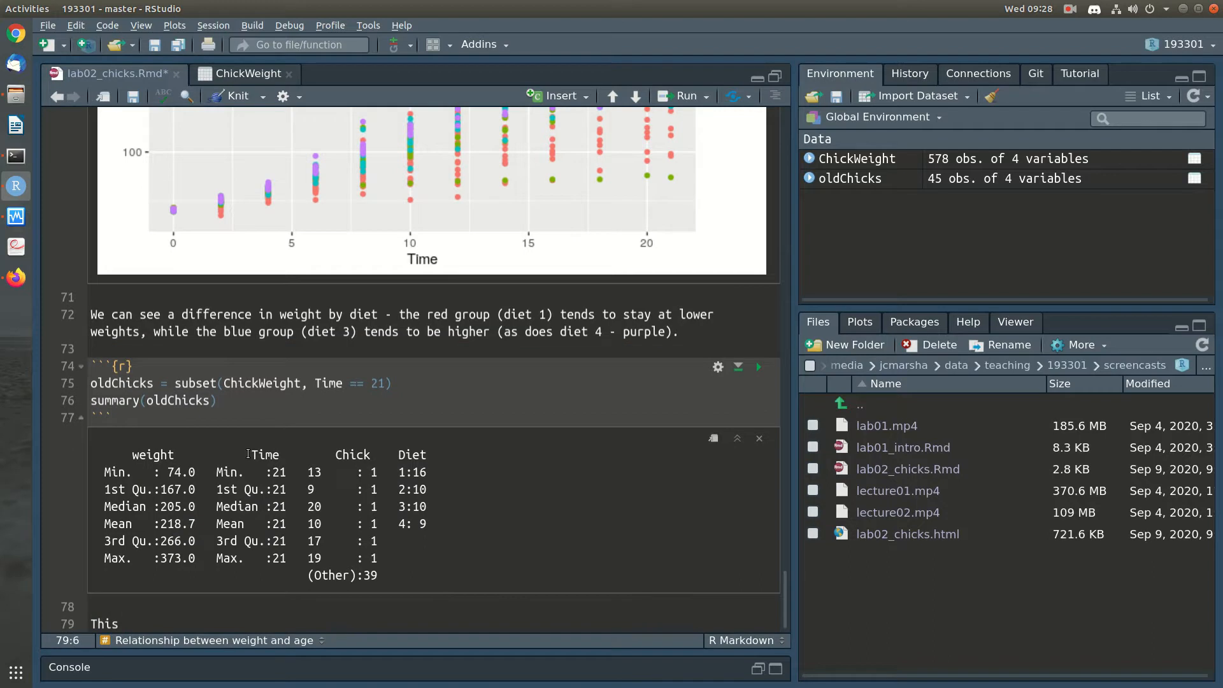
{"action": "key", "text": "BackSpace"}
{"action": "key", "text": "BackSpace"}
{"action": "key", "text": "BackSpace"}
{"action": "key", "text": "BackSpace"}
{"action": "type", "text": "We have taken out only the"}
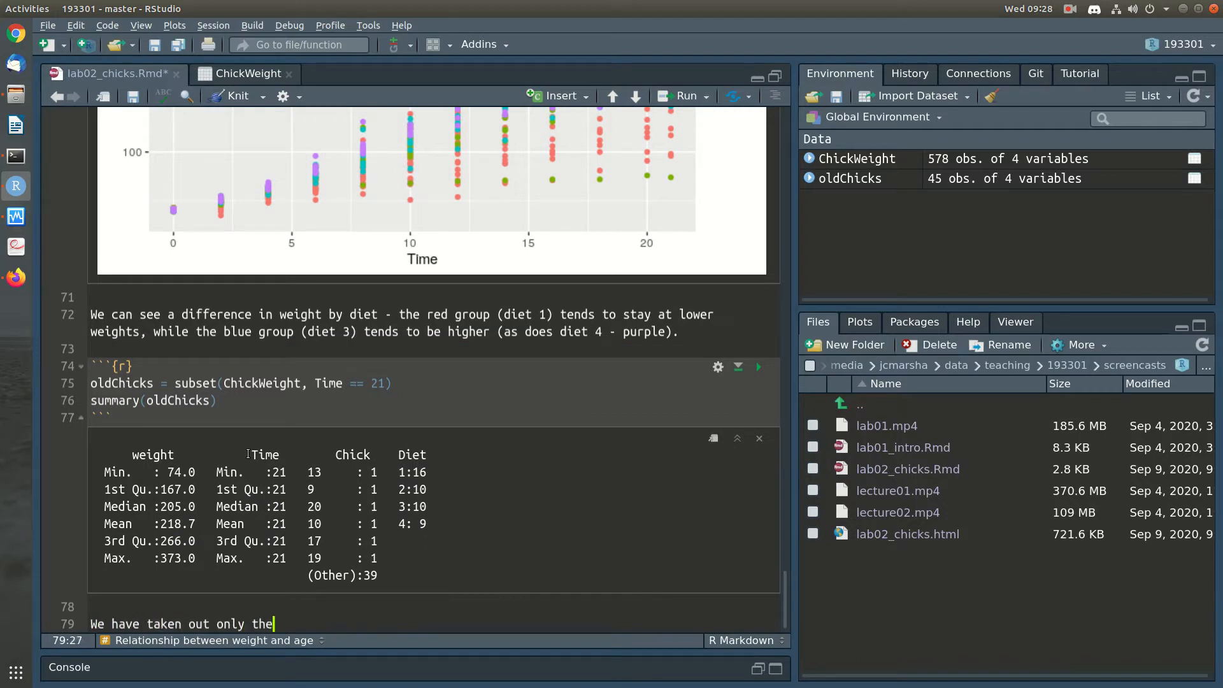
Step: Continue the sentence with "day 21 (Time equal to 21)"
{"action": "type", "text": " chic"}
{"action": "key", "text": "BackSpace"}
{"action": "key", "text": "BackSpace"}
{"action": "key", "text": "BackSpace"}
{"action": "type", "text": "h"}
{"action": "key", "text": "BackSpace"}
{"action": "key", "text": "BackSpace"}
{"action": "type", "text": "day 21 (Time equal to 21) rows in the "}
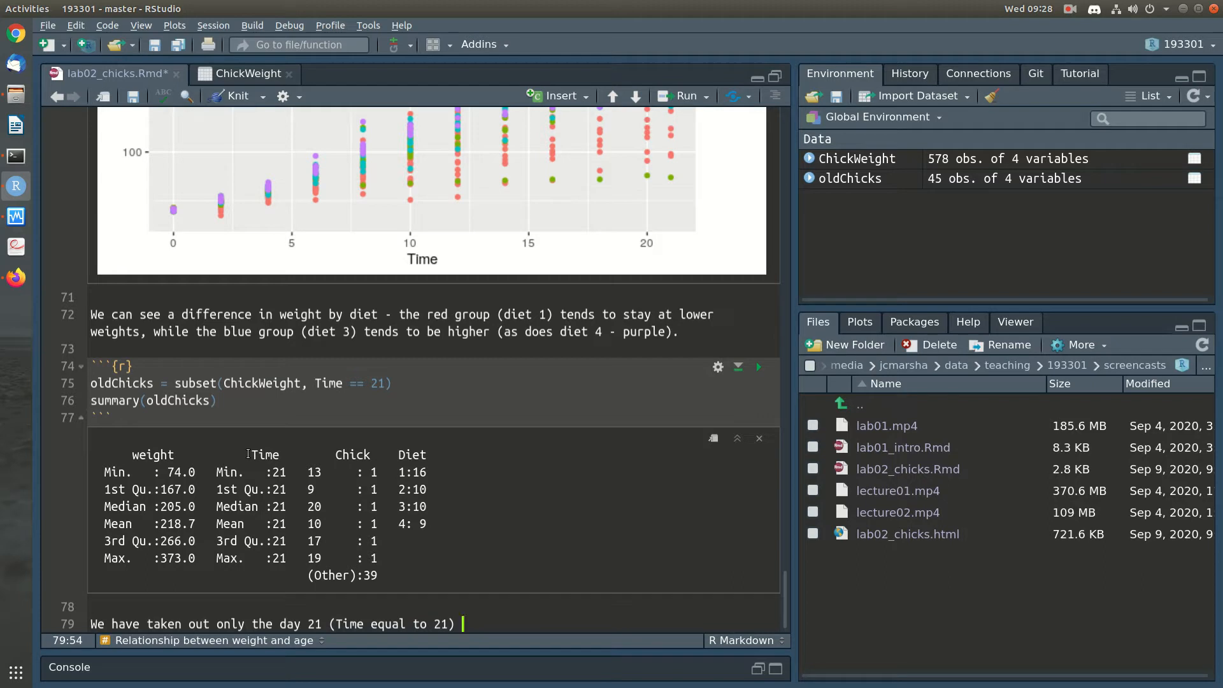
{"action": "type", "text": "d"}
{"action": "key", "text": "BackSpace"}
Step: Finish the paragraph with "rows in the data. This will allow us to compare final weight between the diets." and start a new paragraph
{"action": "type", "text": "rows in the data. This will alo"}
{"action": "key", "text": "BackSpace"}
{"action": "type", "text": "low us to compare final weight between the diets"}
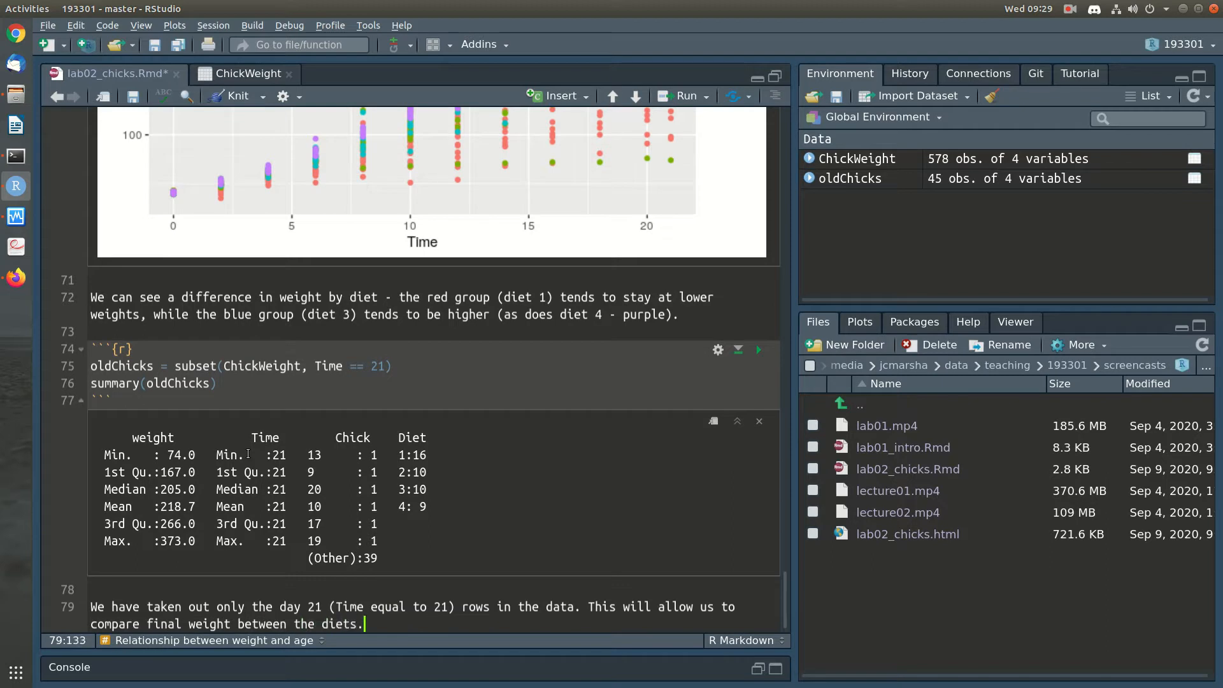
{"action": "type", "text": "."}
{"action": "key", "text": "Return"}
{"action": "key", "text": "Return"}
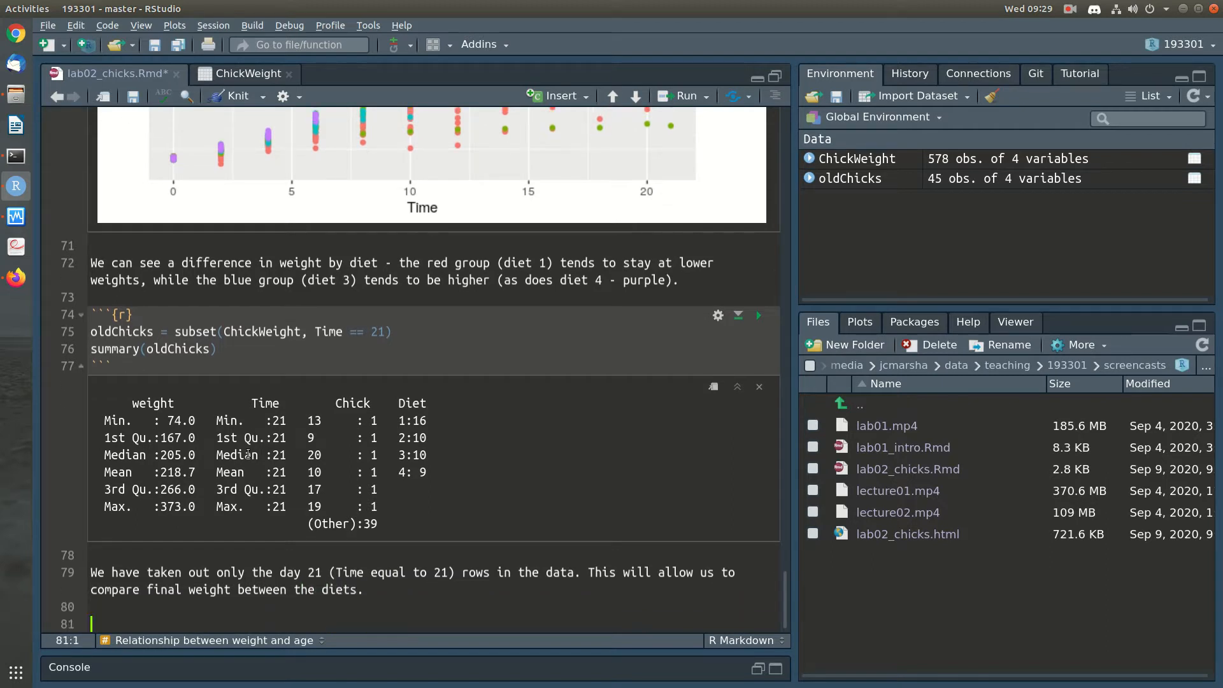
Step: Insert an R chunk at the end, copy the earlier ChickWeight boxplot line of weight by Diet into it, and run it
{"action": "left_click", "coordinate": [540, 95]}
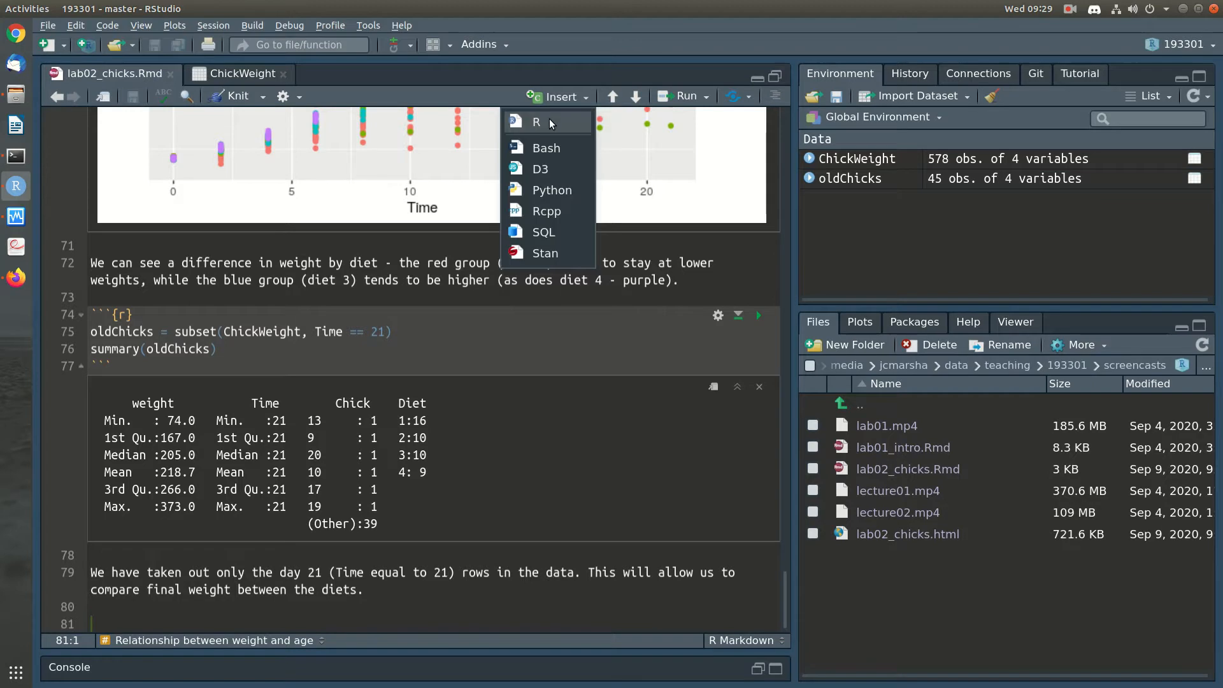
{"action": "left_click", "coordinate": [549, 120]}
{"action": "scroll", "coordinate": [235, 193], "scroll_direction": "up", "scroll_amount": 10}
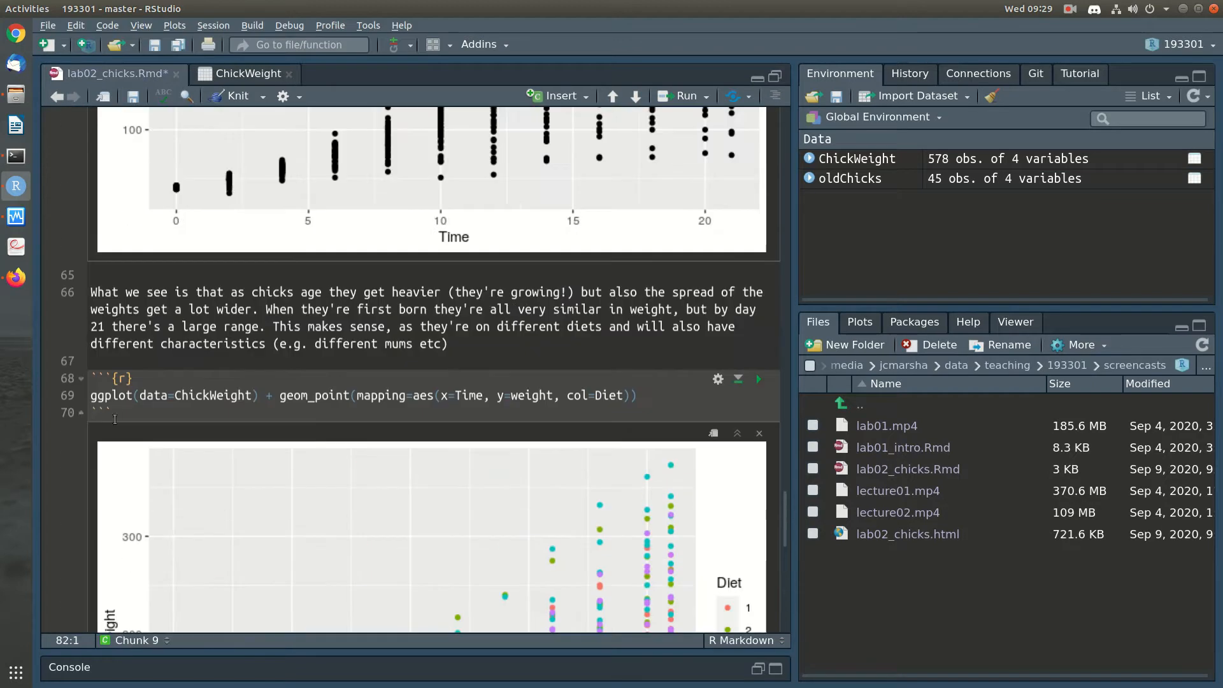
{"action": "scroll", "coordinate": [407, 345], "scroll_direction": "up", "scroll_amount": 15}
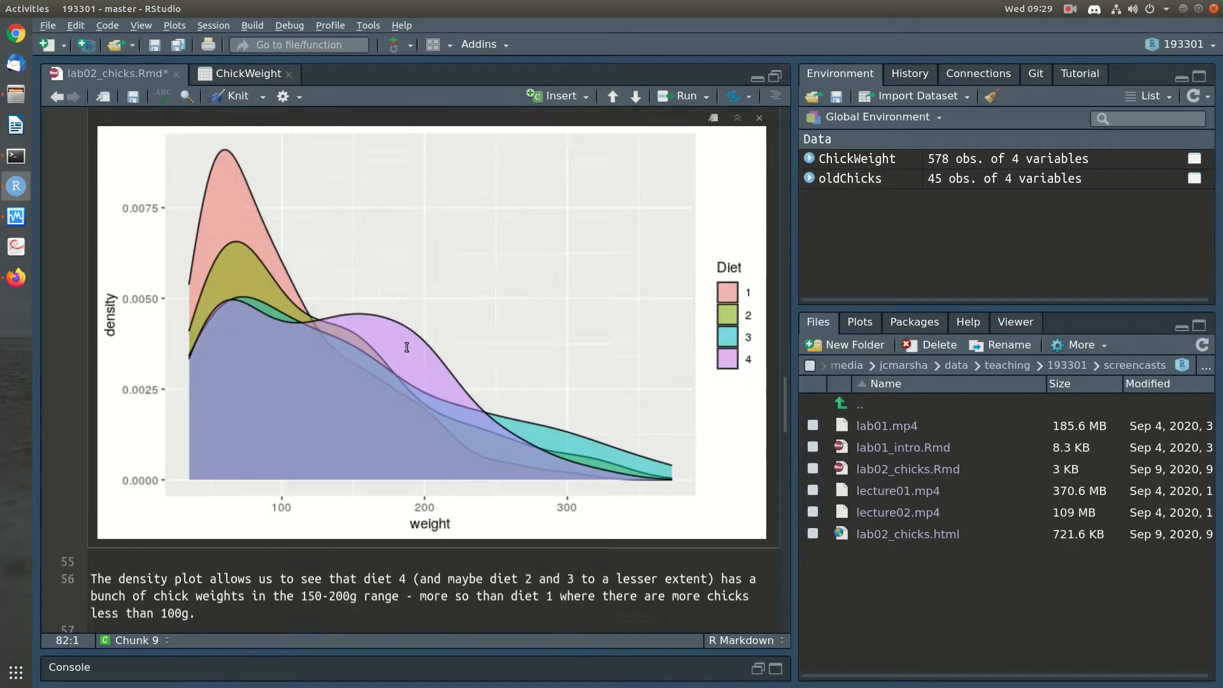
{"action": "scroll", "coordinate": [407, 346], "scroll_direction": "up", "scroll_amount": 5}
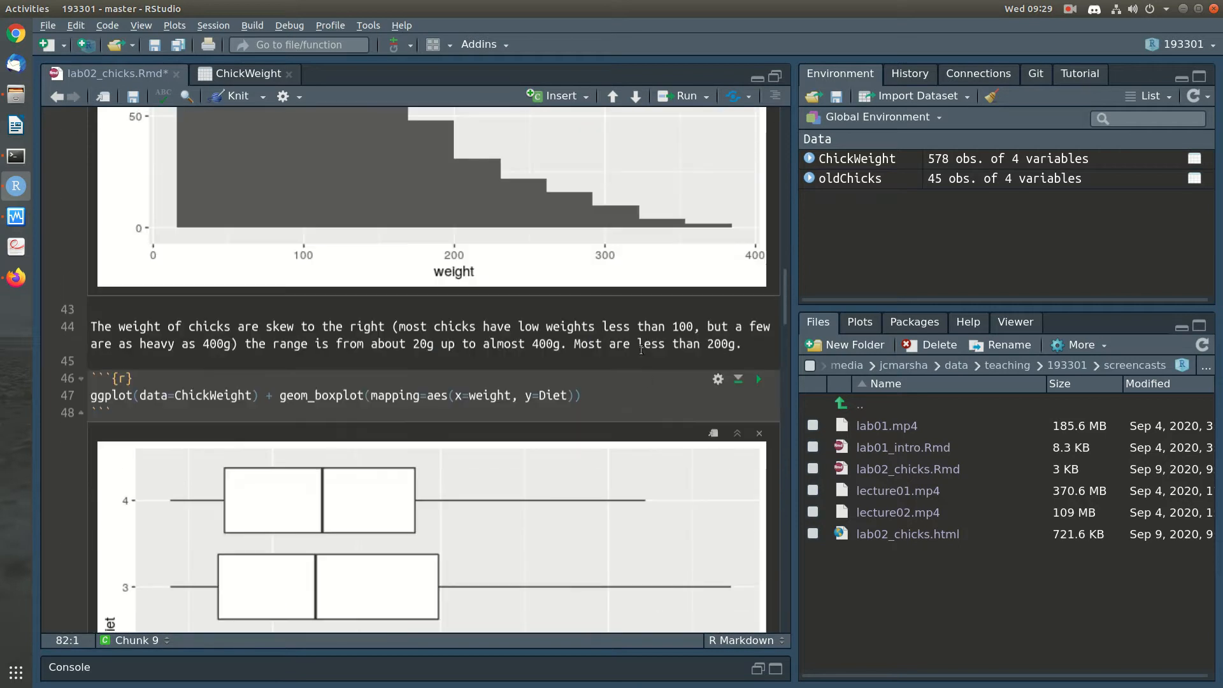
{"action": "left_click", "coordinate": [90, 395]}
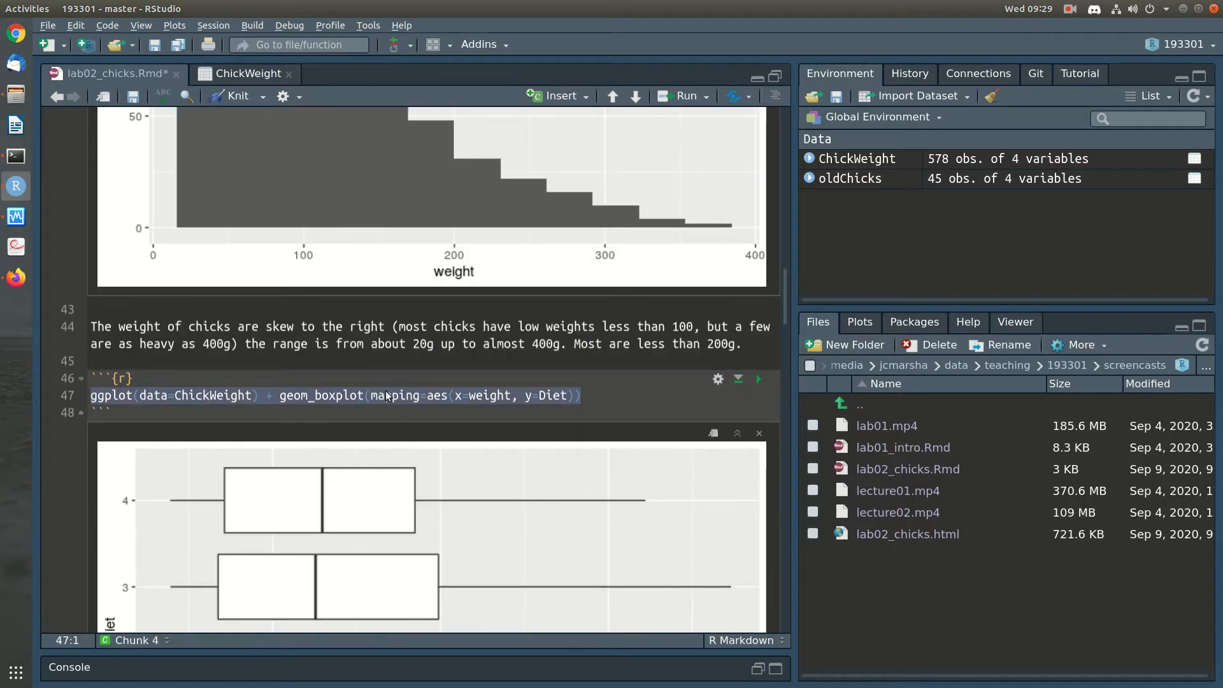
{"action": "scroll", "coordinate": [387, 391], "scroll_direction": "down", "scroll_amount": 8}
{"action": "scroll", "coordinate": [387, 391], "scroll_direction": "down", "scroll_amount": 15}
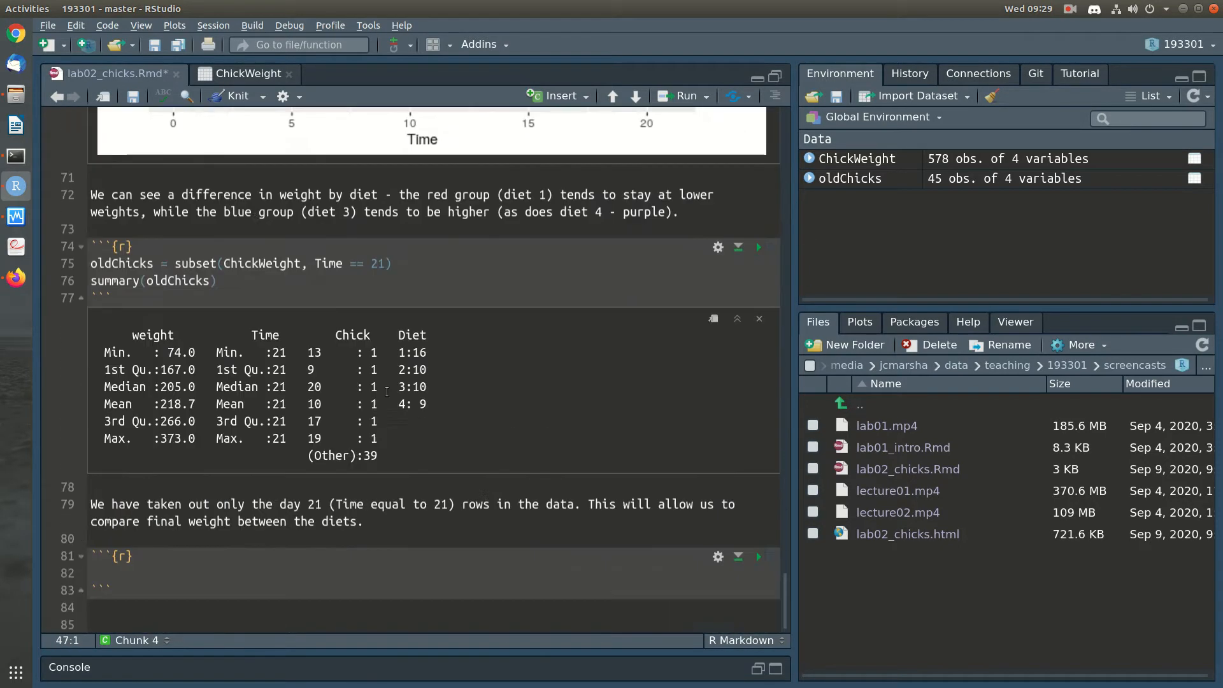
{"action": "left_click", "coordinate": [219, 576]}
{"action": "type", "text": "ggplot(data=ChickWeight) + geom_boxplot(mapping=aes(x=weight, y=Diet))"}
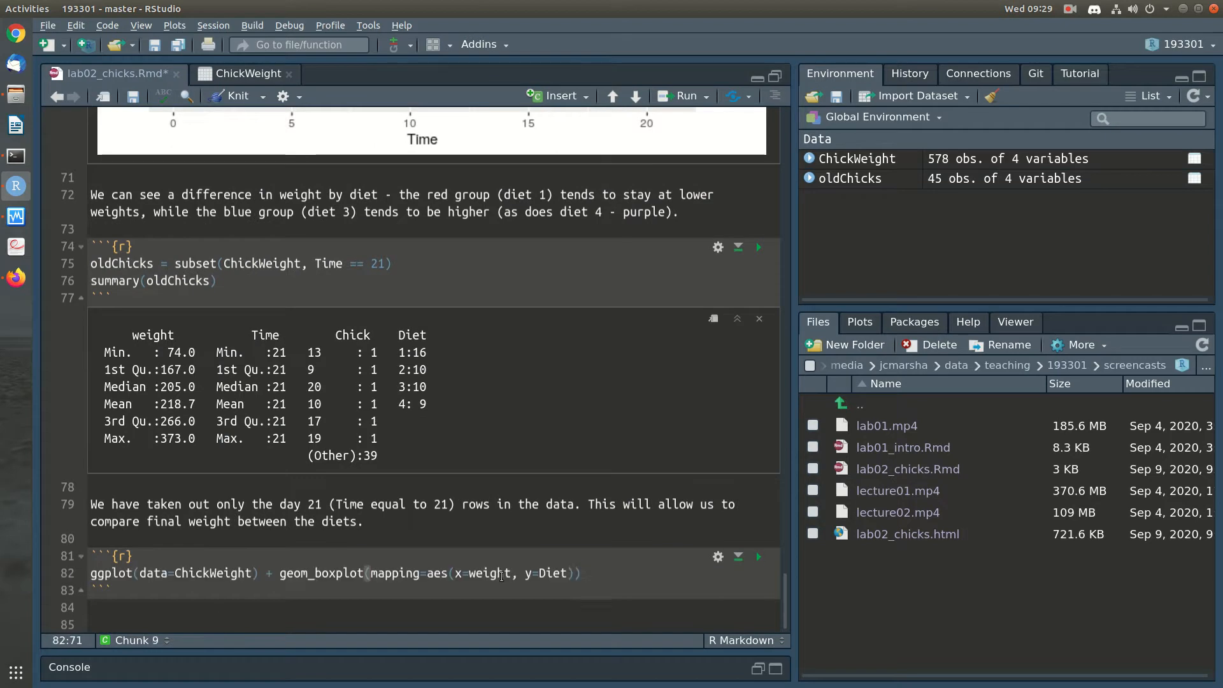
{"action": "key", "text": "ctrl+Return"}
Step: Change the copied boxplot's data argument to oldChicks, save the notebook, and rerun the line
{"action": "left_click", "coordinate": [218, 195]}
{"action": "double_click", "coordinate": [218, 191]}
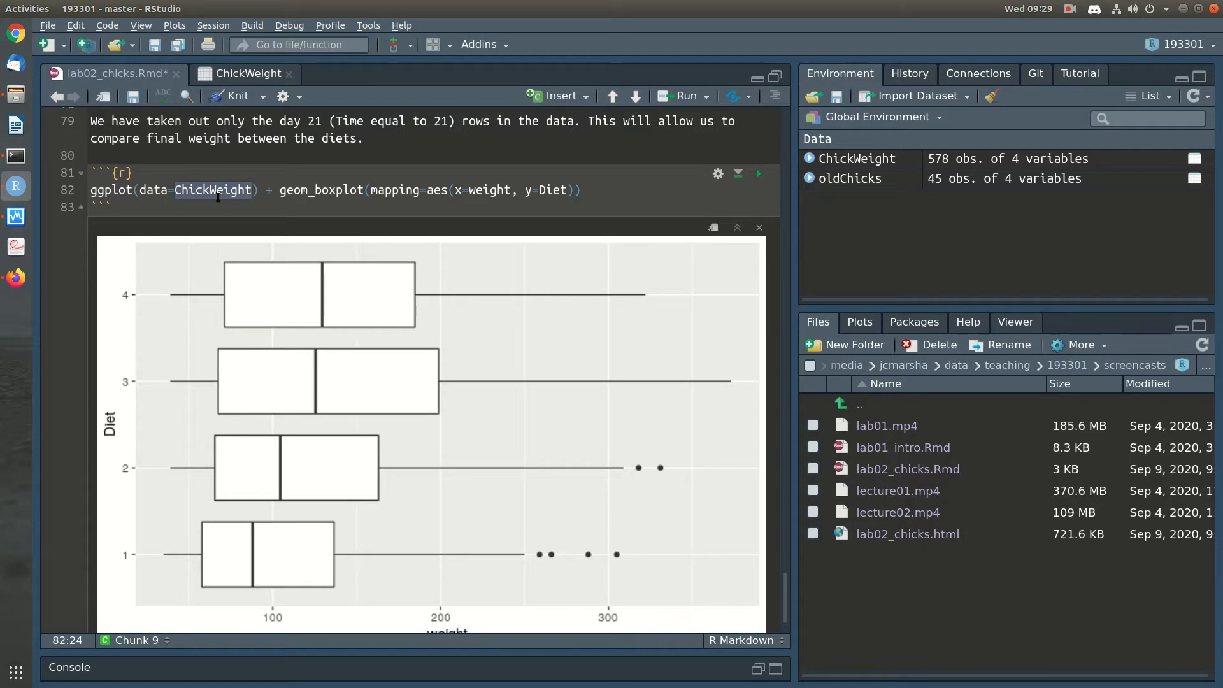
{"action": "type", "text": "old"}
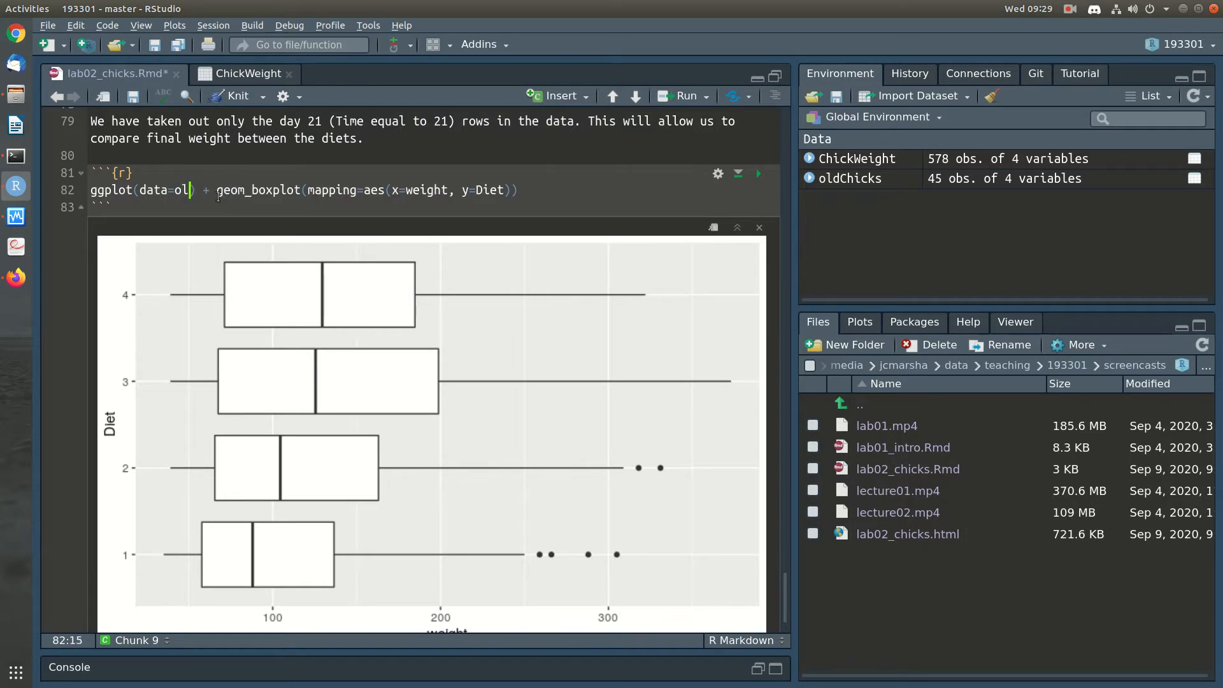
{"action": "type", "text": "Chicks"}
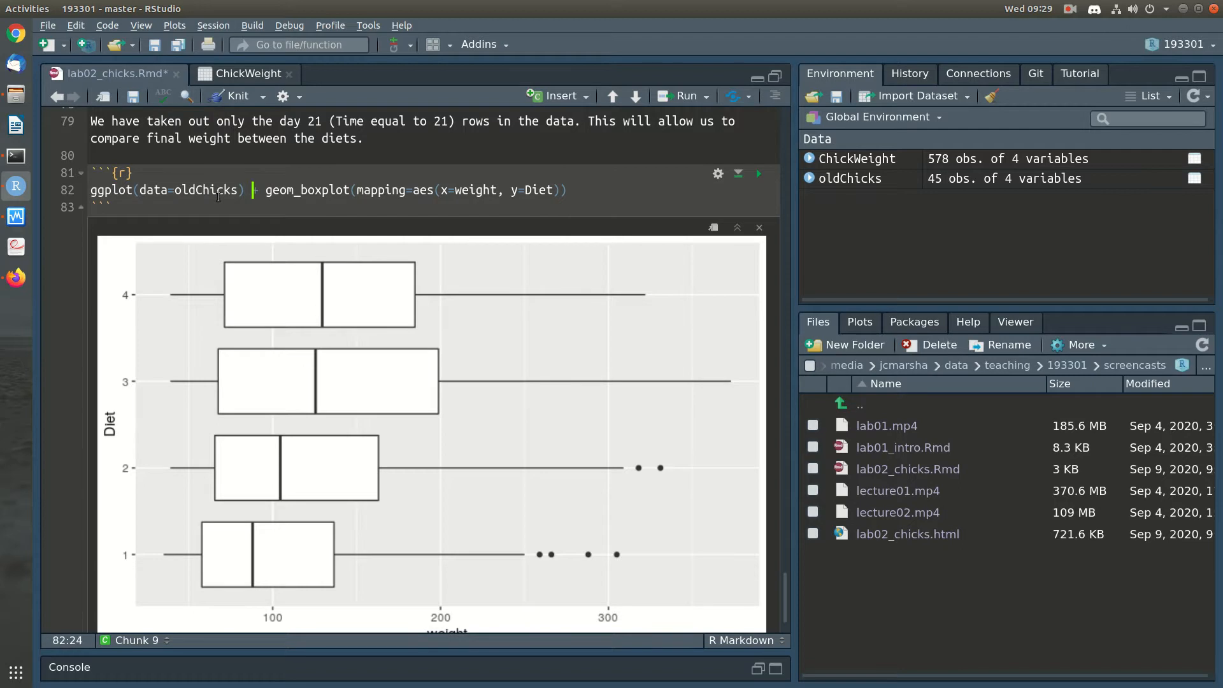
{"action": "key", "text": "ctrl+s"}
{"action": "key", "text": "ctrl+Return"}
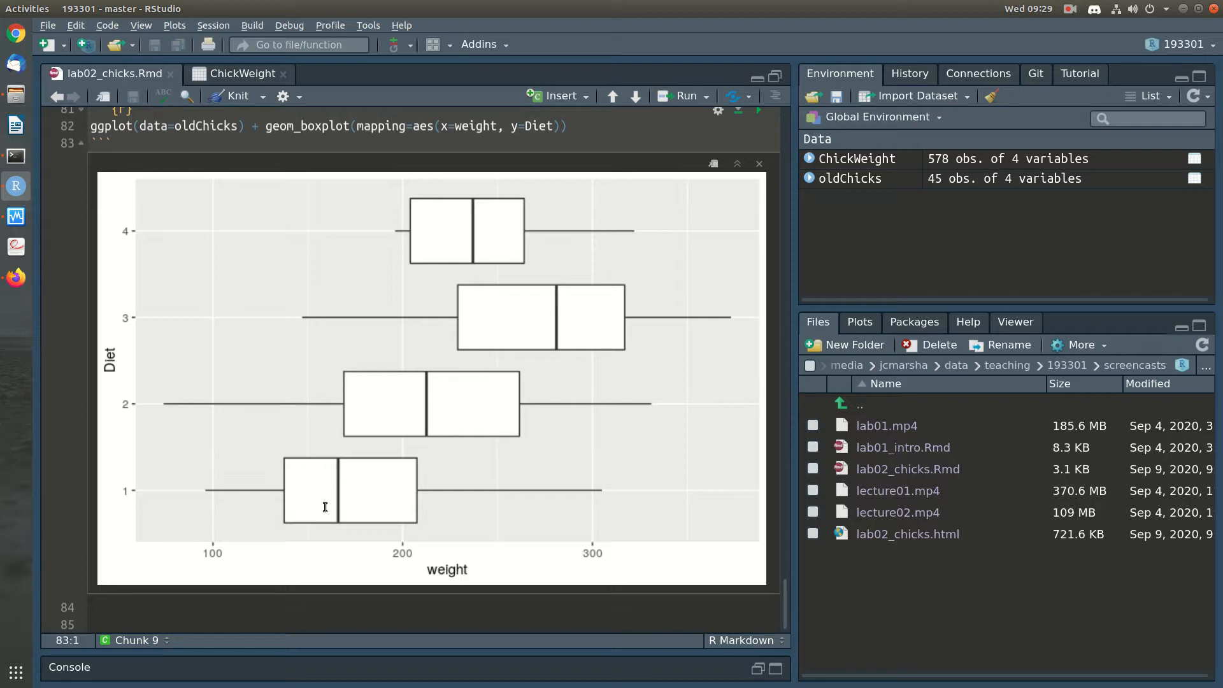
Step: Below the new boxplot, write "We can see that diet 3 produces the heaviest chicks, diet 2 and 4"
{"action": "left_click", "coordinate": [172, 626]}
{"action": "type", "text": "We can s"}
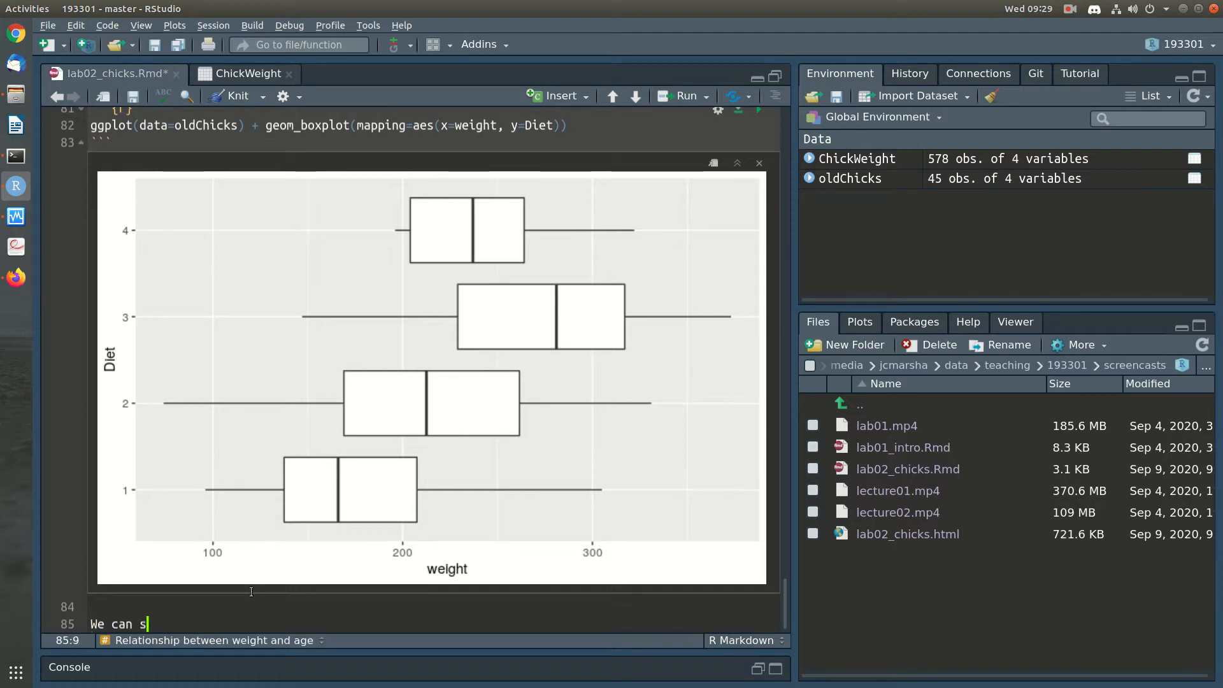
{"action": "type", "text": "ee that diet 3 pre"}
{"action": "type", "text": "duces the heav"}
{"action": "type", "text": "iest chicks, "}
{"action": "type", "text": "diet 2 and 4 "}
Step: Continue the sentence with "are then similar (though diet 2 has a larger spread)"
{"action": "type", "text": "are then similar ("}
{"action": "type", "text": "though diet "}
{"action": "type", "text": "2 has t"}
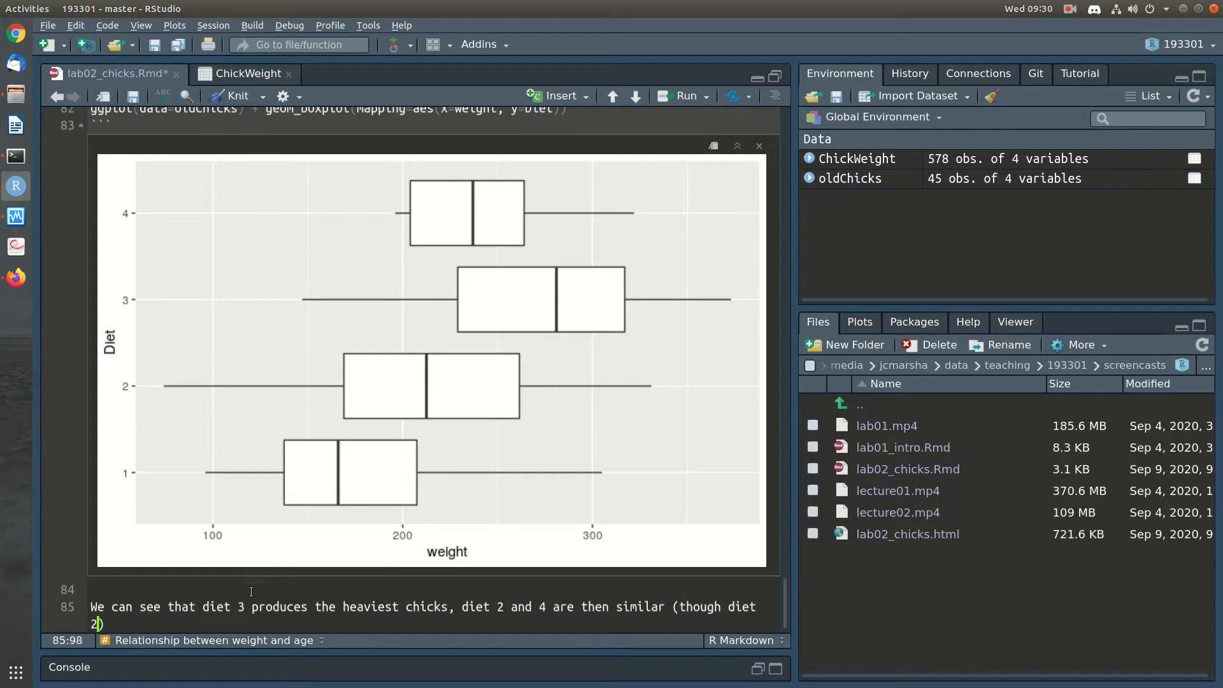
{"action": "key", "text": "BackSpace"}
{"action": "type", "text": "a larger spread)"}
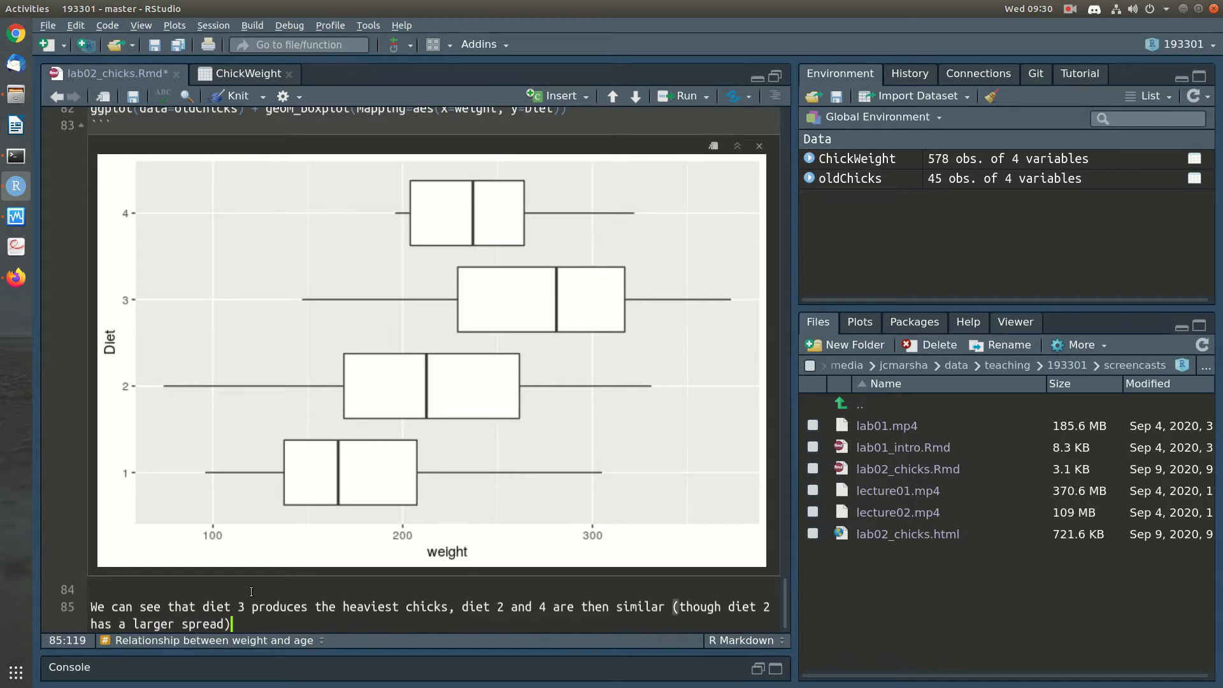
Step: Finish the sentence with ", and diet 1 produces the lowest weight chicks." and start a new line
{"action": "type", "text": ","}
{"action": "type", "text": " and diet 1 produces the l"}
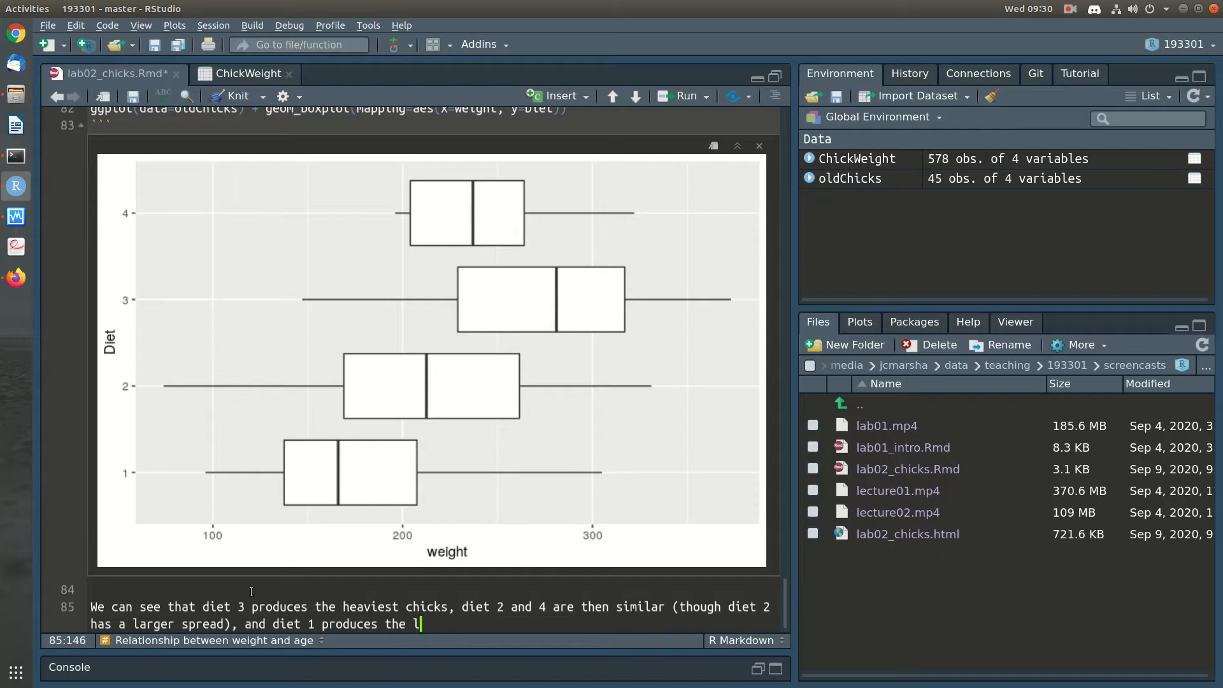
{"action": "type", "text": "owest weight chicks."}
{"action": "key", "text": "Return"}
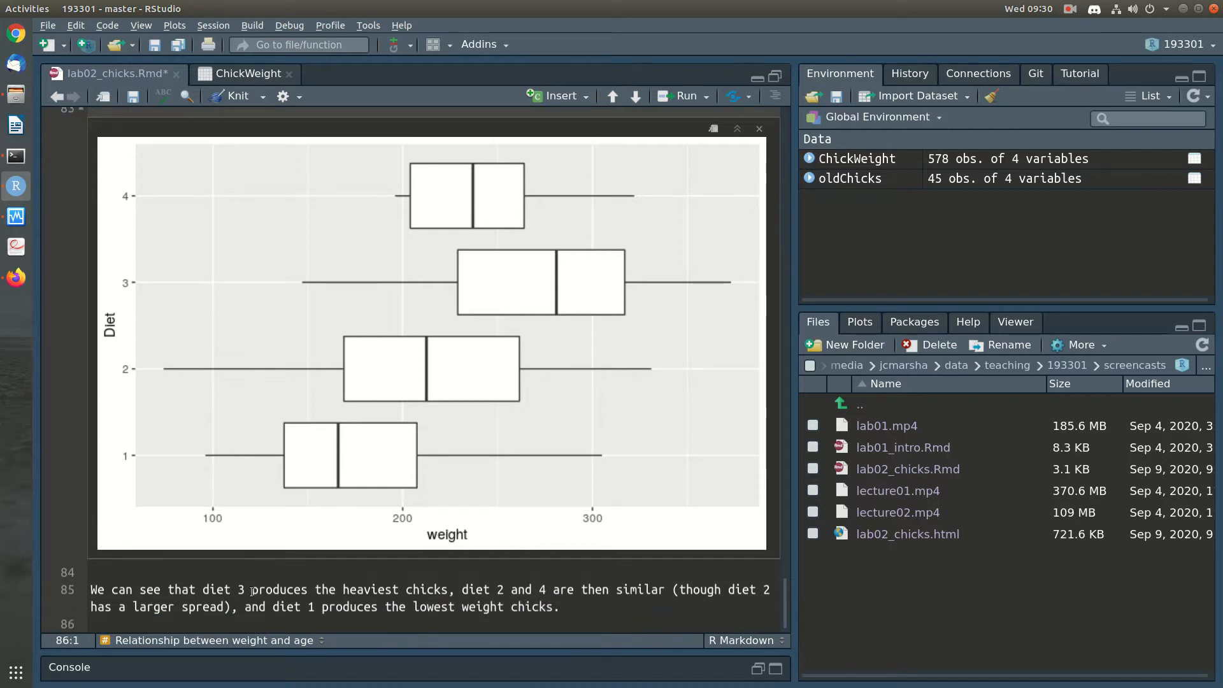
Step: Save the notebook
{"action": "key", "text": "ctrl+s"}
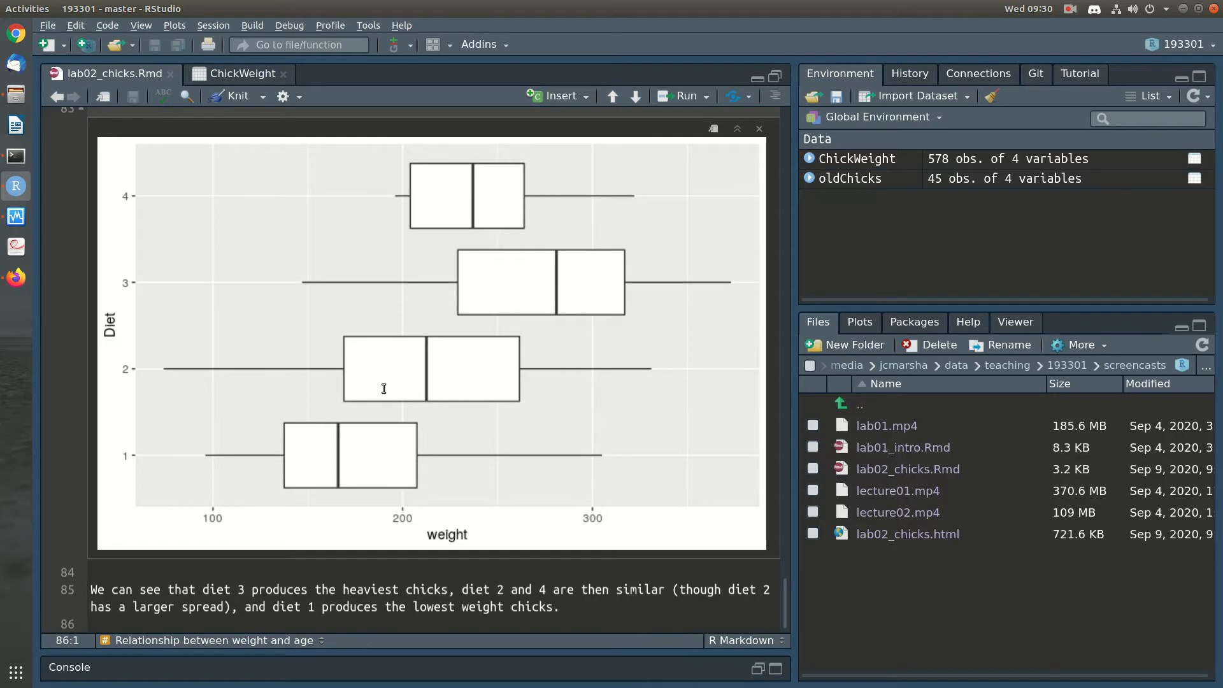
Step: Review the density plot of all chick weights and its interpretation, then compare it with the day-21 summary and boxplot
{"action": "scroll", "coordinate": [386, 387], "scroll_direction": "up", "scroll_amount": 10}
{"action": "scroll", "coordinate": [386, 387], "scroll_direction": "up", "scroll_amount": 5}
{"action": "scroll", "coordinate": [386, 387], "scroll_direction": "down", "scroll_amount": 5}
{"action": "scroll", "coordinate": [386, 387], "scroll_direction": "up", "scroll_amount": 10}
{"action": "scroll", "coordinate": [385, 387], "scroll_direction": "up", "scroll_amount": 10}
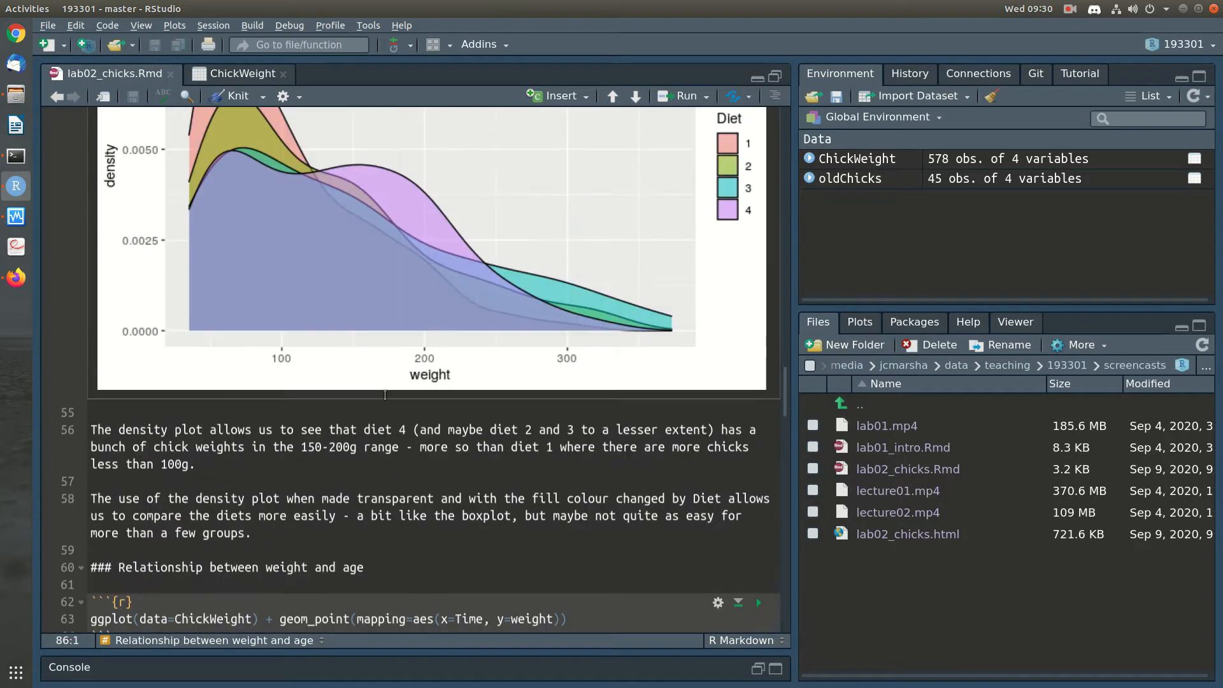
{"action": "scroll", "coordinate": [385, 392], "scroll_direction": "down", "scroll_amount": 3}
{"action": "scroll", "coordinate": [364, 383], "scroll_direction": "up", "scroll_amount": 4}
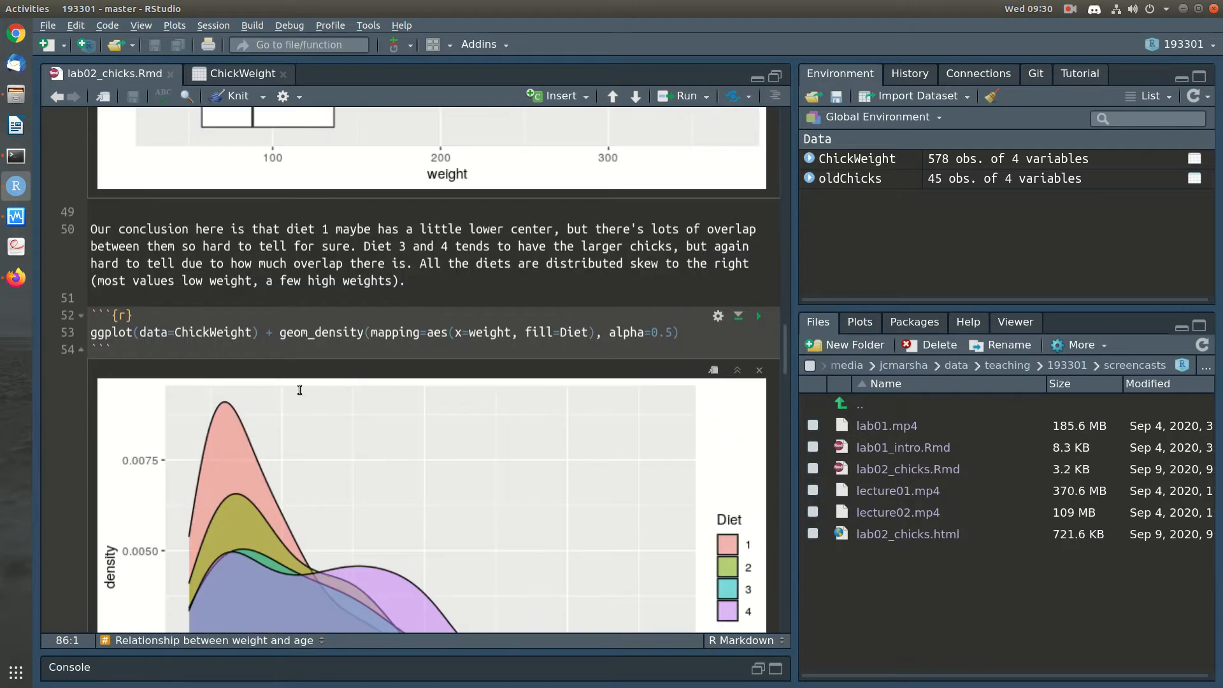
{"action": "scroll", "coordinate": [470, 472], "scroll_direction": "down", "scroll_amount": 5}
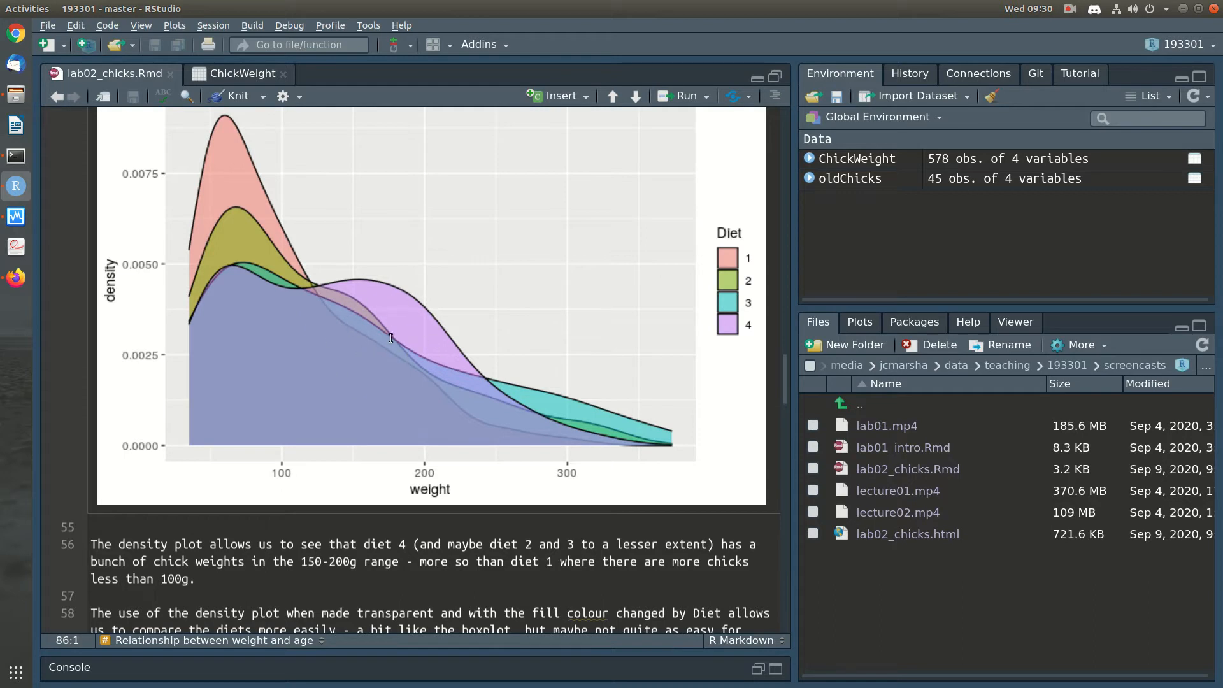
{"action": "scroll", "coordinate": [389, 338], "scroll_direction": "down", "scroll_amount": 20}
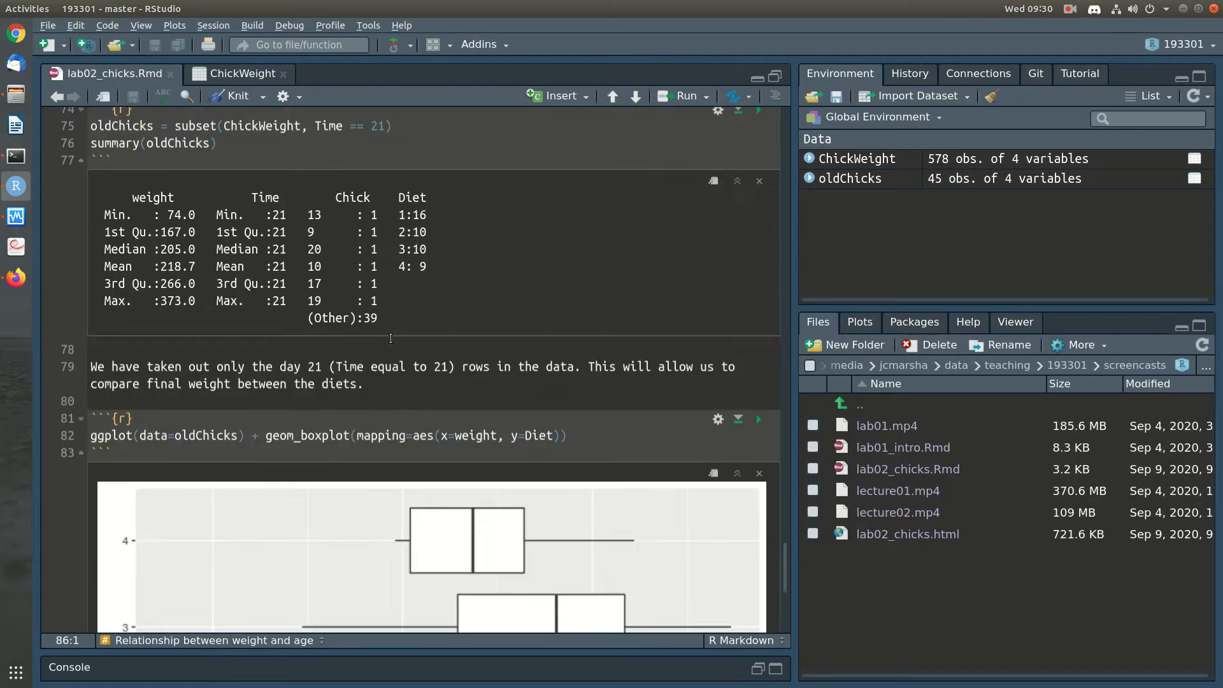
{"action": "scroll", "coordinate": [390, 339], "scroll_direction": "down", "scroll_amount": 5}
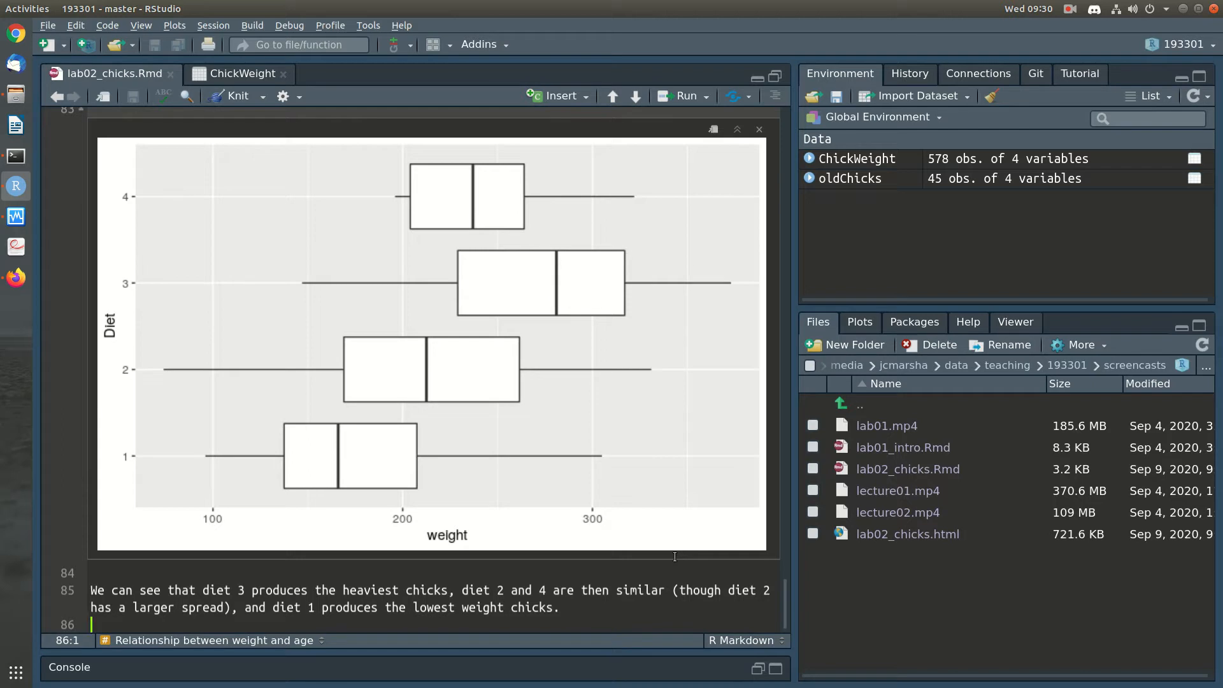
Step: Check the per-diet counts in the oldChicks summary and start a new R code chunk below the boxplot's interpretation
{"action": "key", "text": "Return"}
{"action": "scroll", "coordinate": [675, 557], "scroll_direction": "up", "scroll_amount": 7}
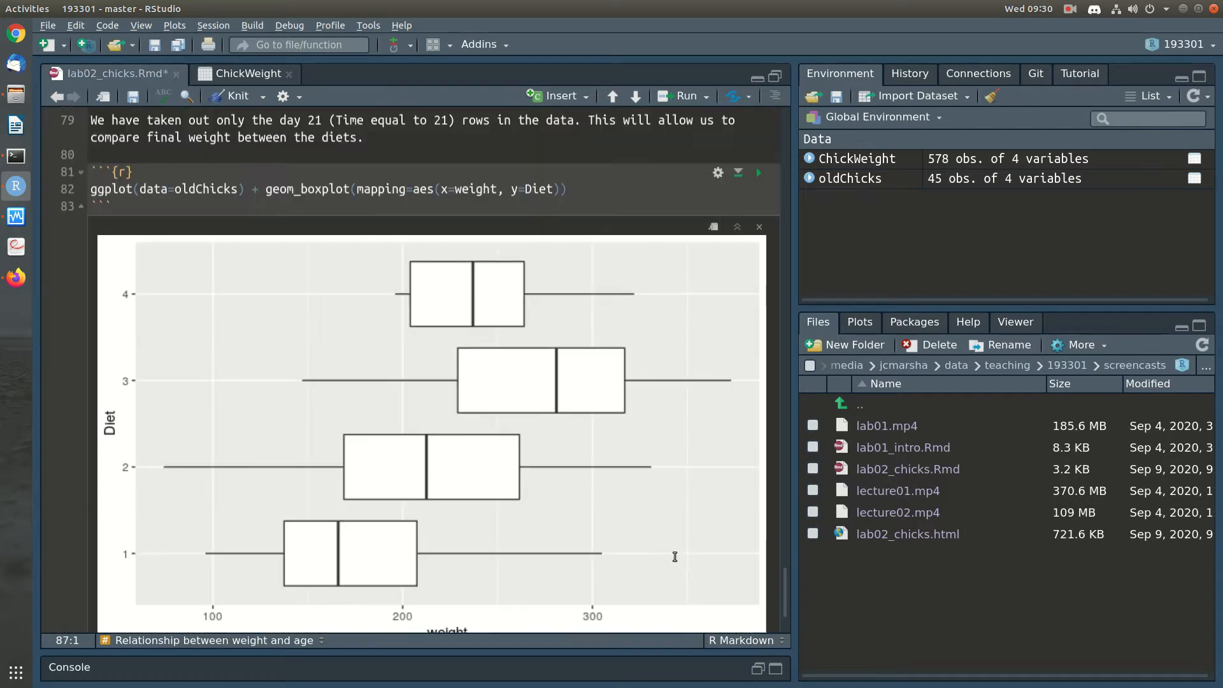
{"action": "left_click_drag", "start_coordinate": [397, 312], "coordinate": [426, 312]}
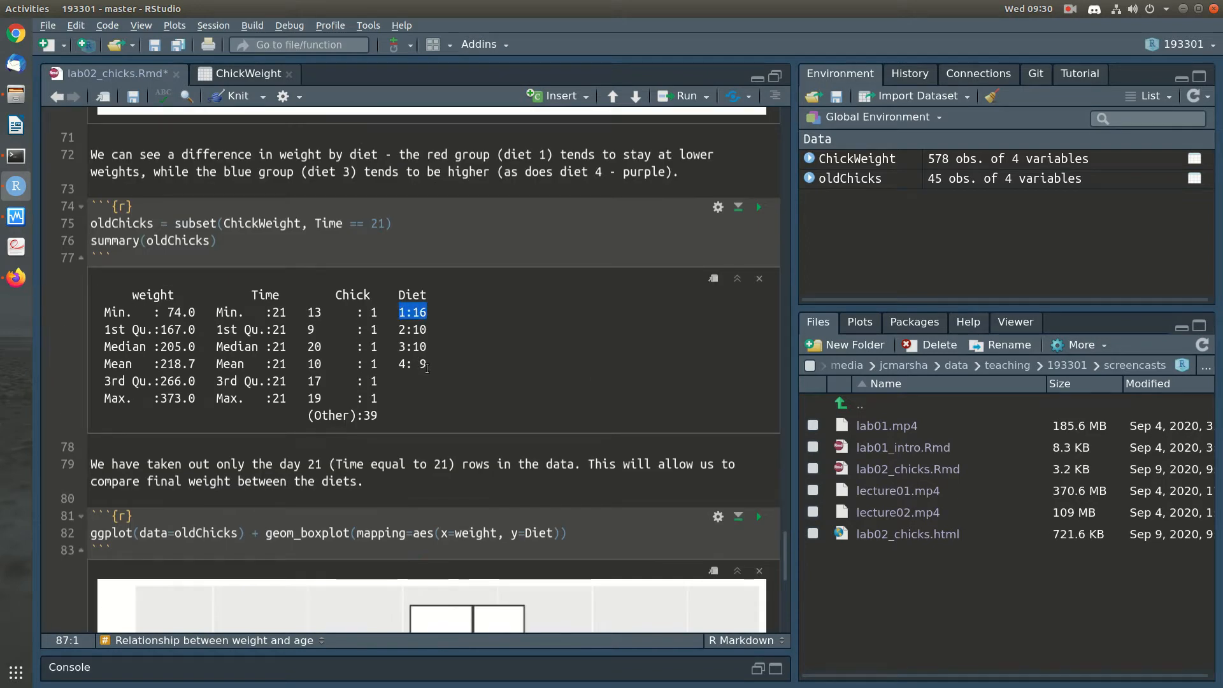
{"action": "scroll", "coordinate": [467, 420], "scroll_direction": "down", "scroll_amount": 6}
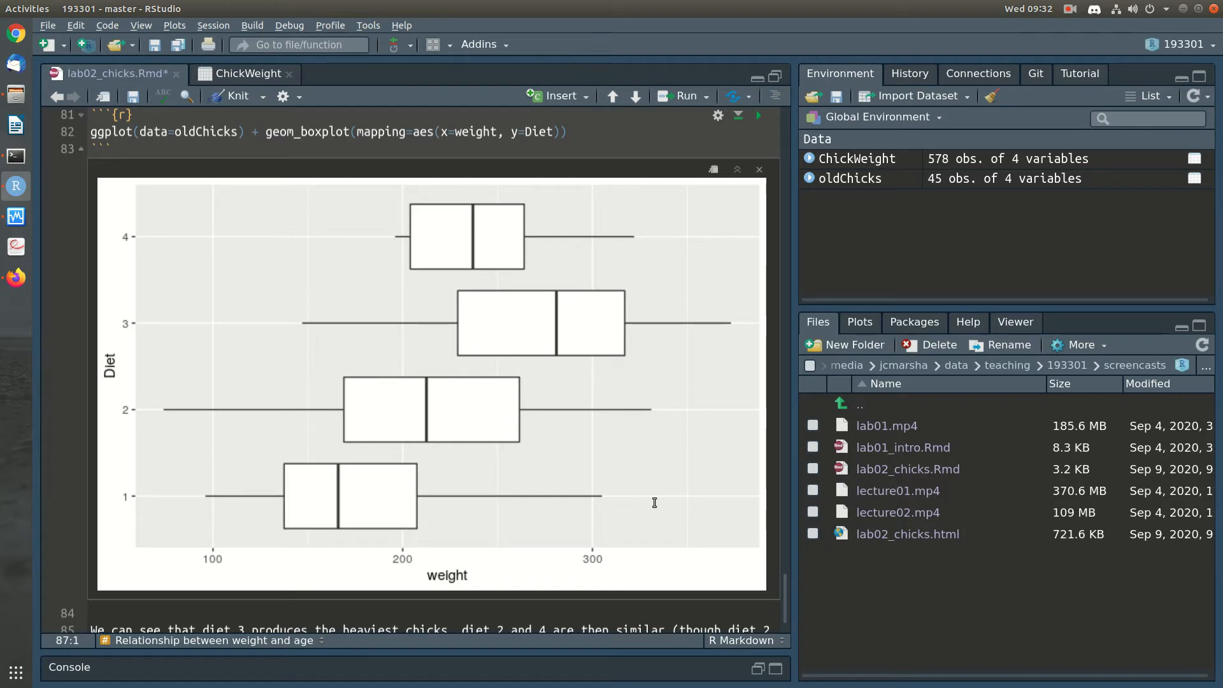
{"action": "scroll", "coordinate": [654, 503], "scroll_direction": "down", "scroll_amount": 1}
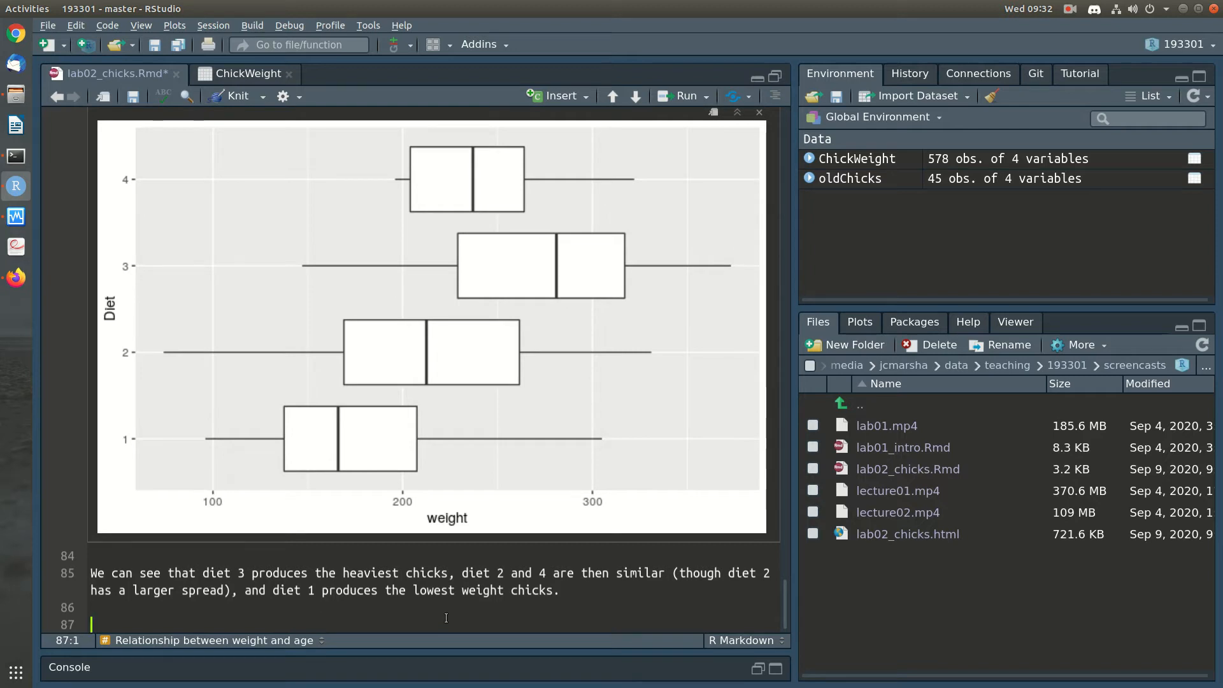
{"action": "type", "text": "```{r"}
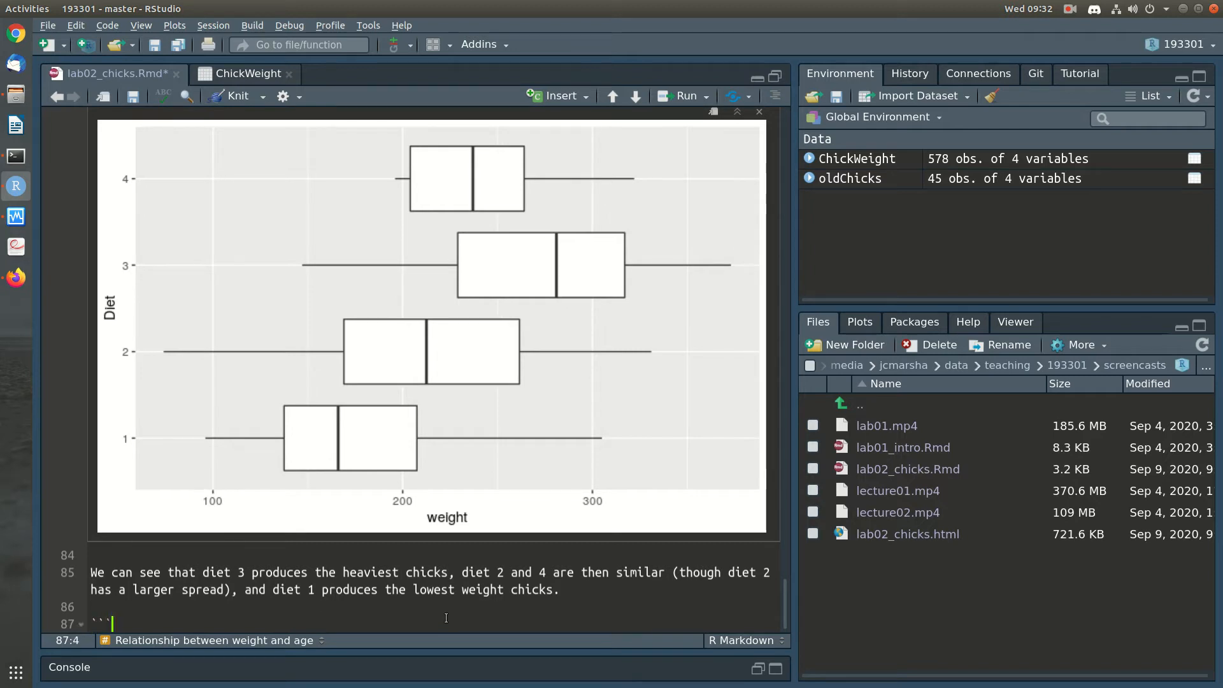
{"action": "key", "text": "Return"}
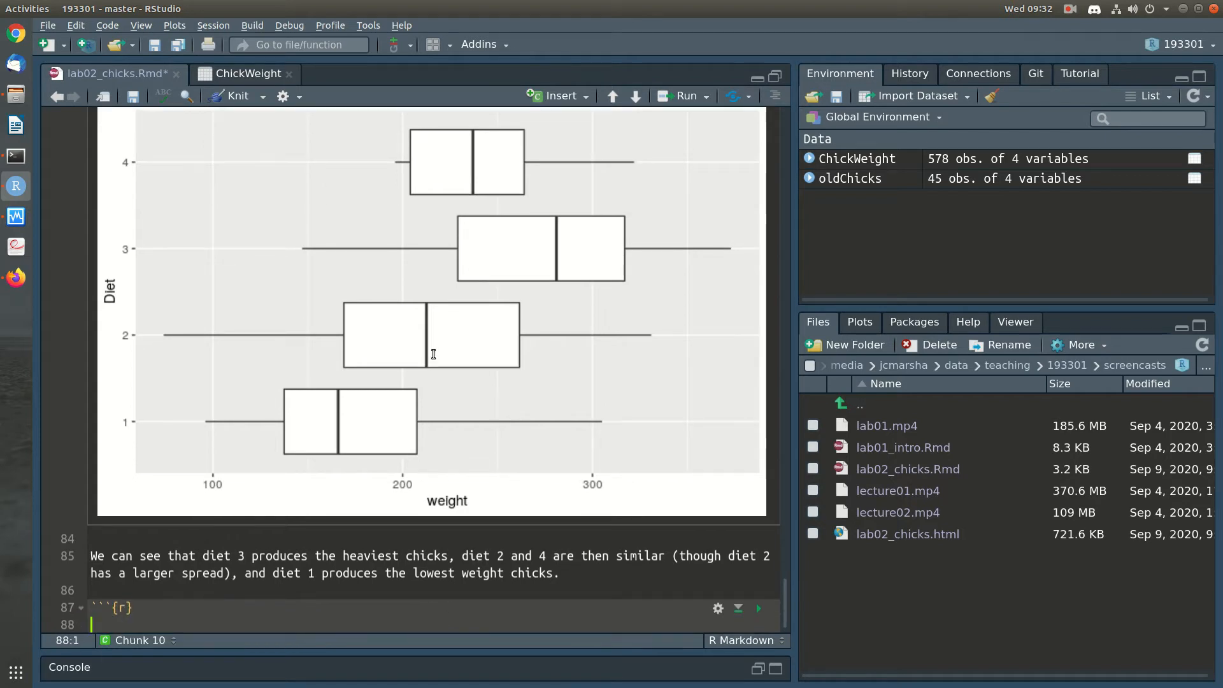
Step: Copy the oldChicks geom_boxplot line into the new chunk and remove the extra blank line after it
{"action": "scroll", "coordinate": [431, 349], "scroll_direction": "up", "scroll_amount": 3}
{"action": "left_click", "coordinate": [110, 229]}
{"action": "key", "text": "ctrl+Return"}
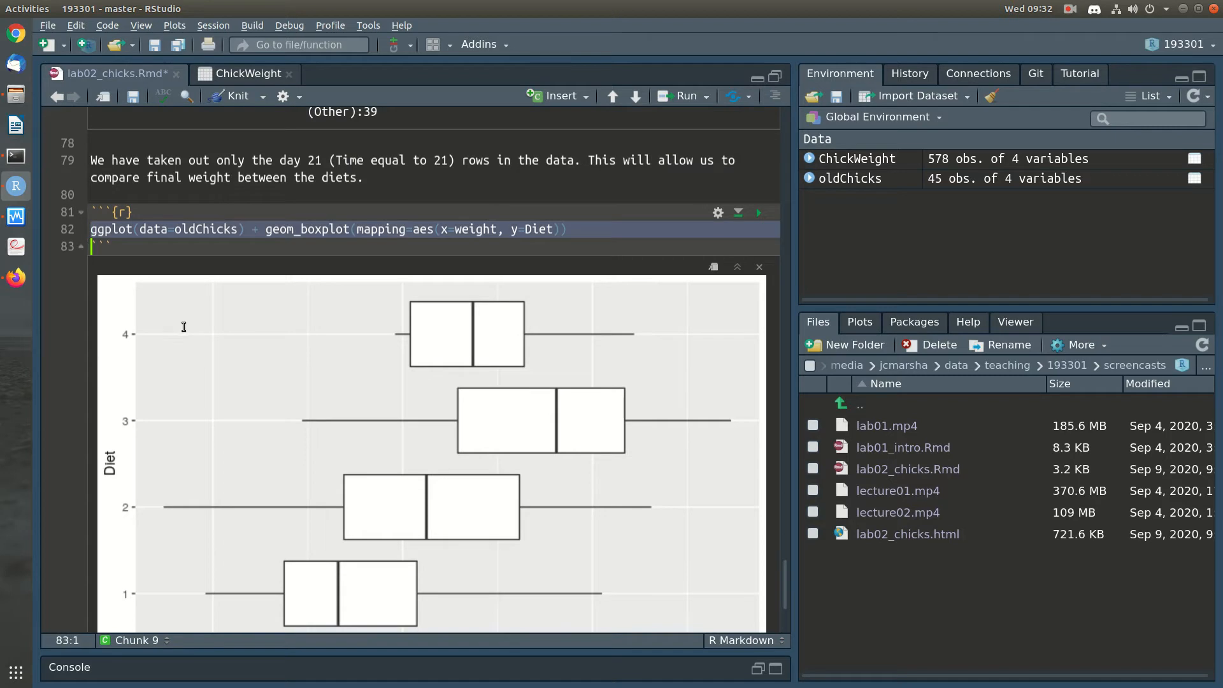
{"action": "scroll", "coordinate": [181, 327], "scroll_direction": "down", "scroll_amount": 3}
{"action": "left_click", "coordinate": [97, 612]}
{"action": "type", "text": "ggplot(data=oldChicks) + geom_boxplot(mapping=aes(x=weight, y=Diet))"}
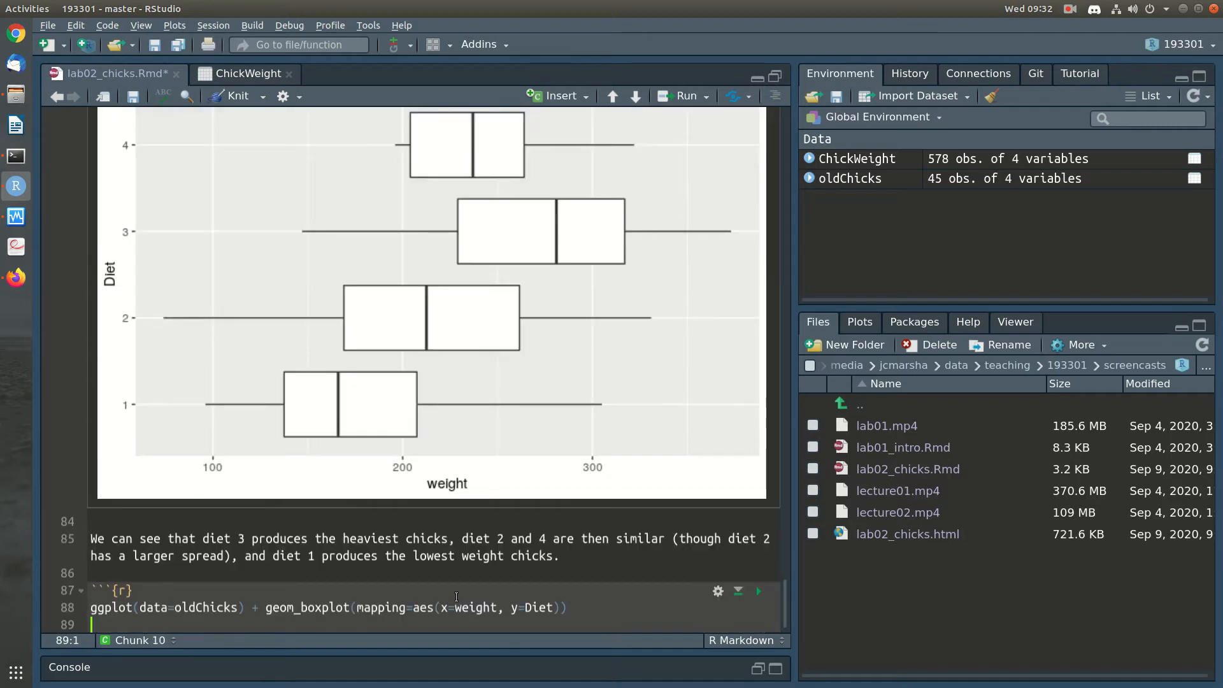
{"action": "key", "text": "BackSpace"}
Step: Add col=Diet to the copied boxplot's aesthetics and run the line
{"action": "key", "text": "Left"}
{"action": "key", "text": "Left"}
{"action": "type", "text": ", col=Diet"}
{"action": "key", "text": "ctrl+Return"}
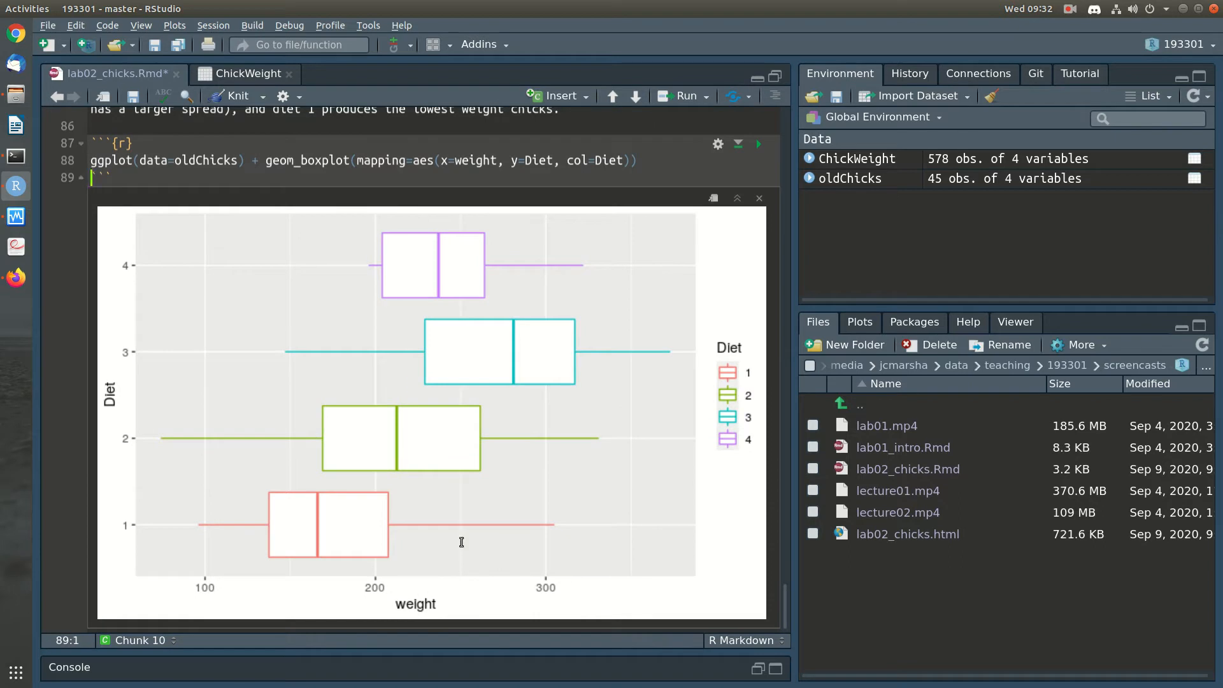
Step: Replace the col aesthetic with fill in the new boxplot and rerun the line
{"action": "left_click", "coordinate": [574, 161]}
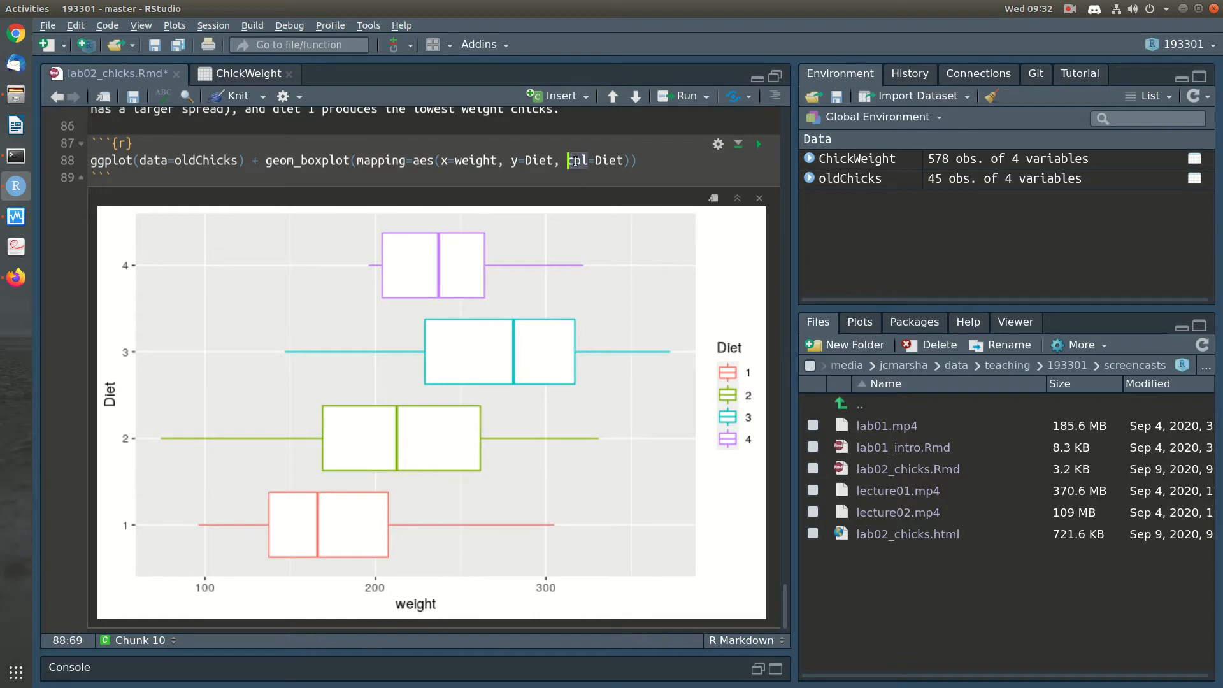
{"action": "key", "text": "Delete"}
{"action": "key", "text": "Delete"}
{"action": "key", "text": "Delete"}
{"action": "type", "text": "fill"}
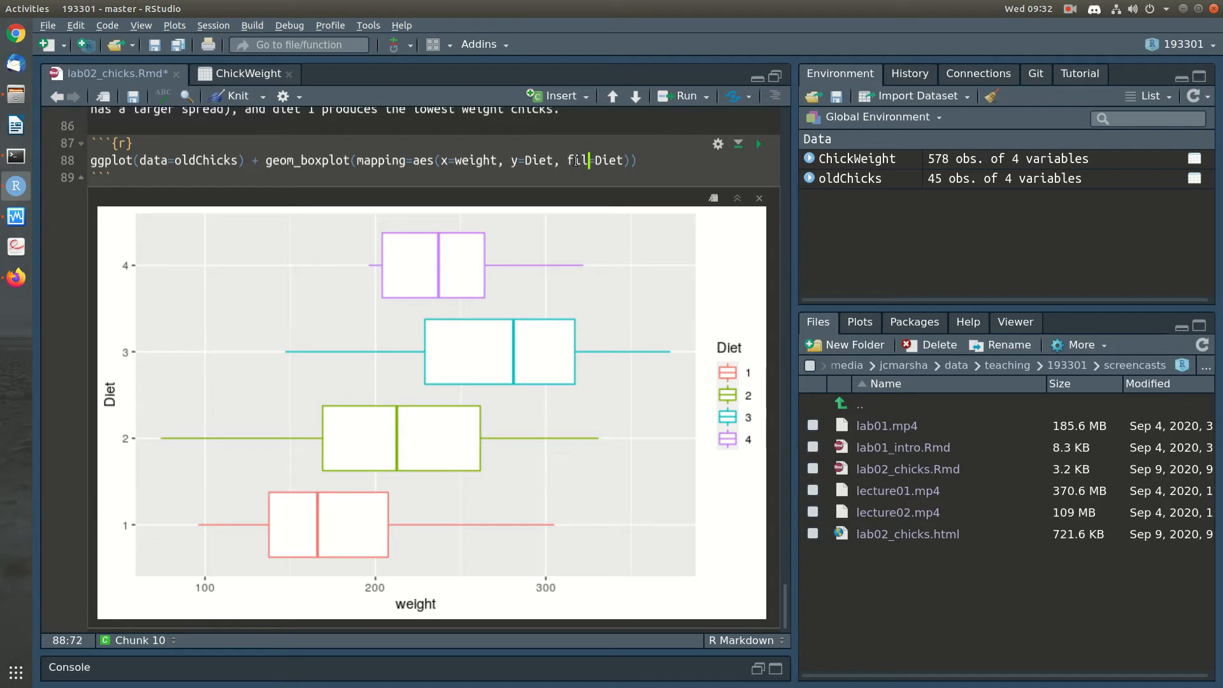
{"action": "key", "text": "ctrl+Return"}
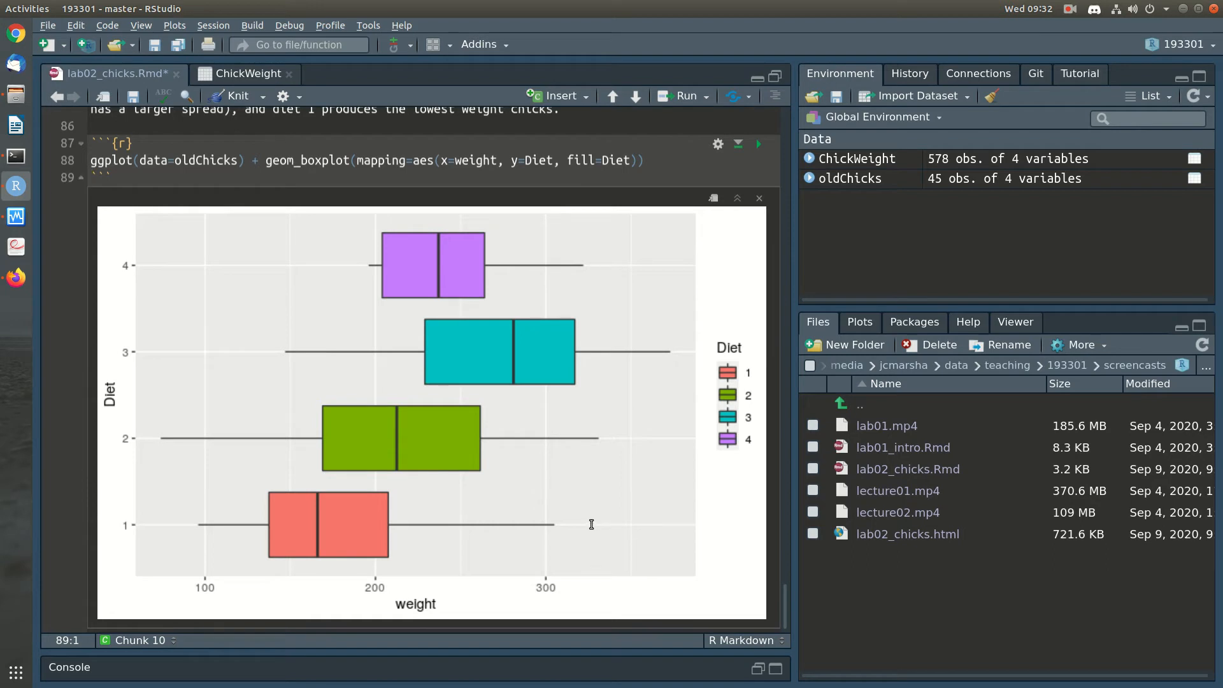
Step: Extend the filled boxplot's code with a + onto a new line and save the notebook
{"action": "left_click", "coordinate": [660, 160]}
{"action": "type", "text": "+"}
{"action": "key", "text": "Return"}
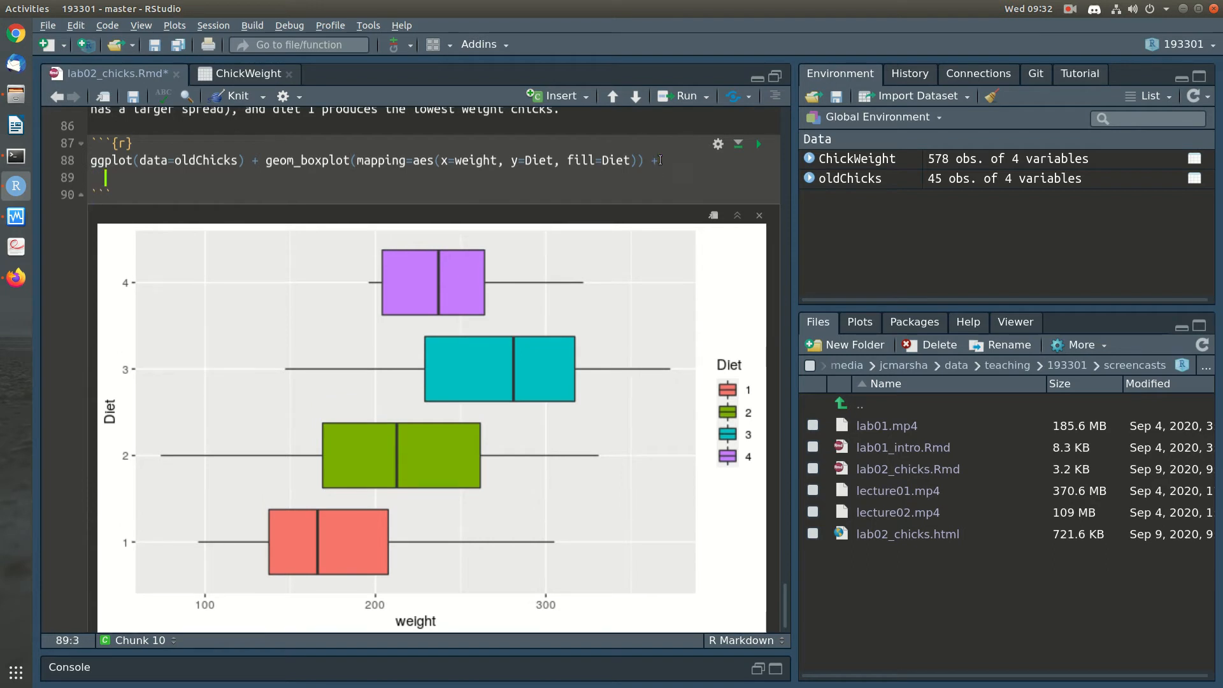
{"action": "key", "text": "ctrl+s"}
Step: Copy scale_colour_manual(values=c("purple", "blue", "seashell2", "orange")) from lab01_intro.Rmd into the boxplot code in lab02_chicks.Rmd and run it
{"action": "left_click", "coordinate": [886, 453]}
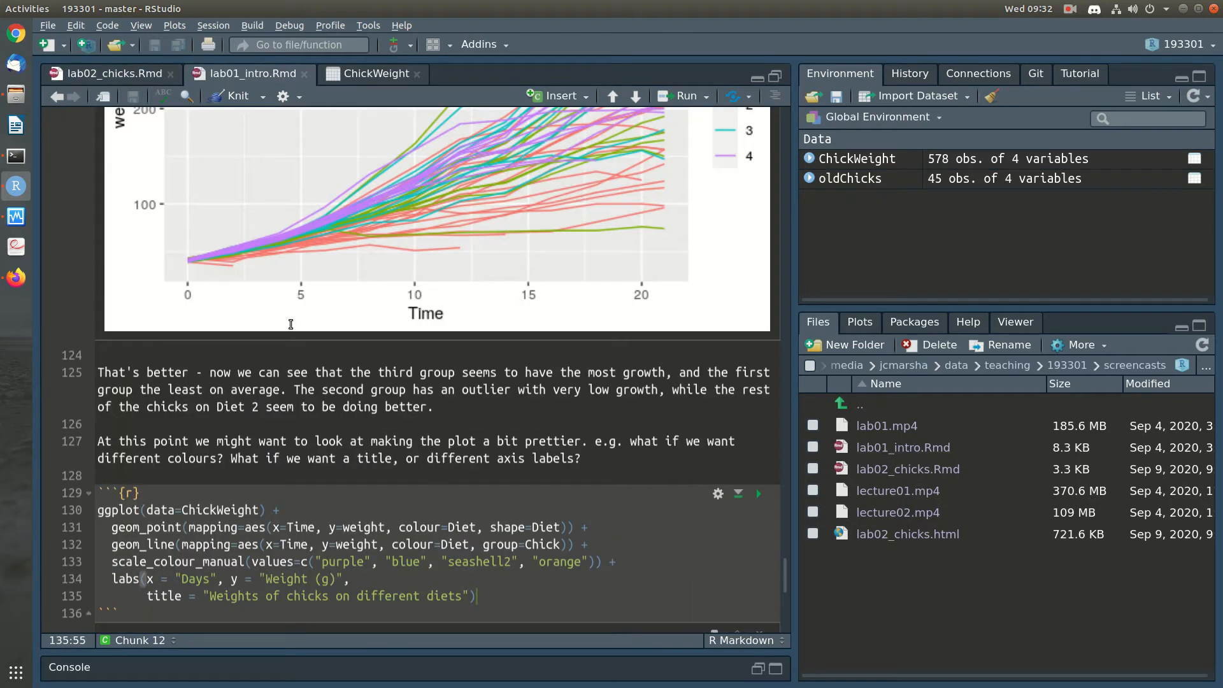
{"action": "scroll", "coordinate": [284, 334], "scroll_direction": "down", "scroll_amount": 3}
{"action": "left_click_drag", "start_coordinate": [113, 447], "coordinate": [600, 449]}
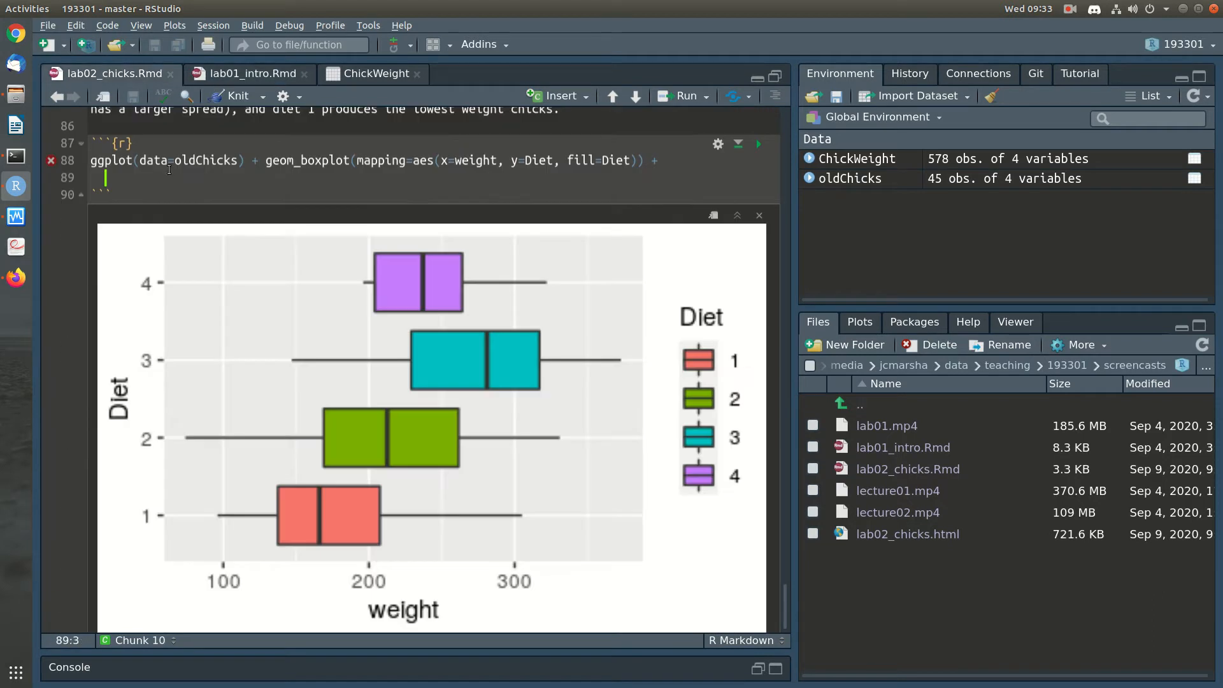
{"action": "left_click", "coordinate": [100, 72]}
{"action": "type", "text": "scale_colour_manual(values=c(\"purple\", \"blue\", \"seashell2\", \"orange\"))"}
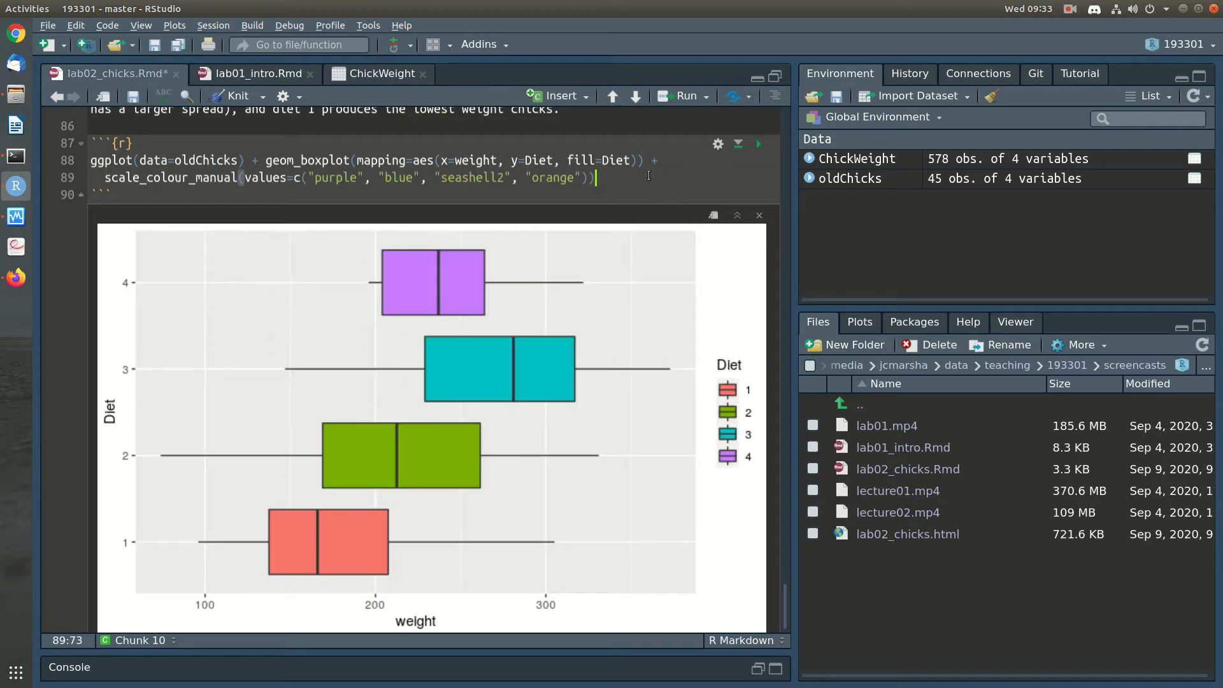
{"action": "key", "text": "ctrl+Return"}
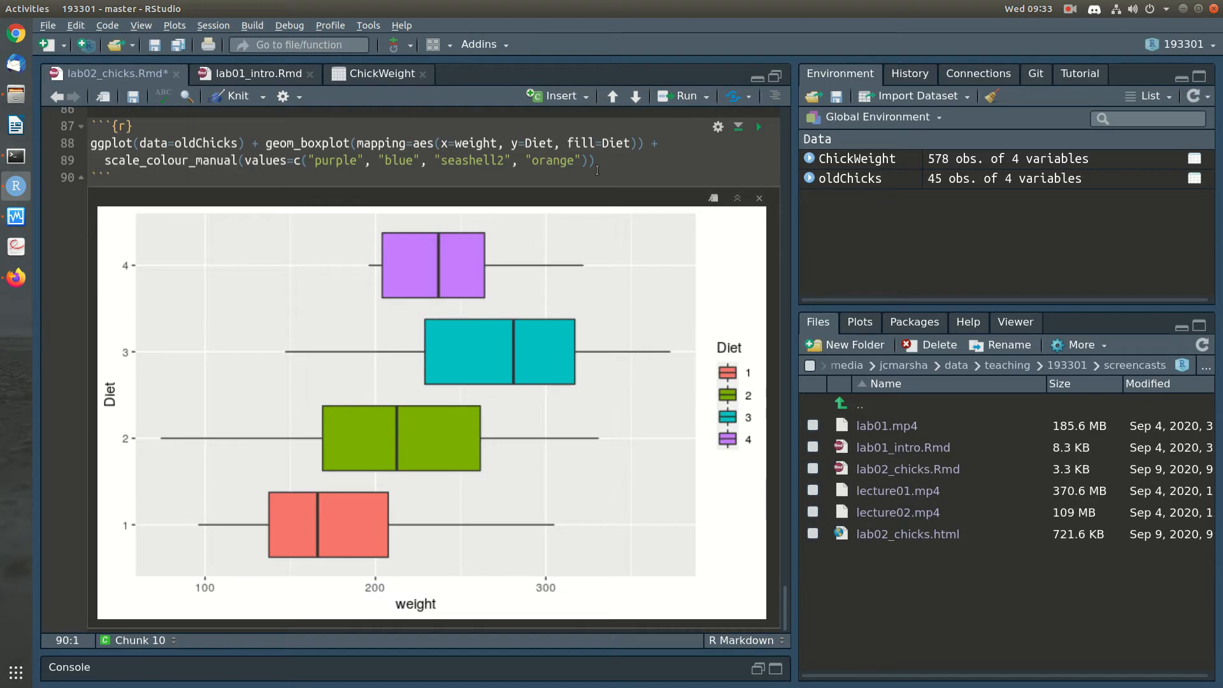
Step: Change the boxplot's fill aesthetic to colour to match scale_colour_manual and rerun the plot
{"action": "left_click", "coordinate": [609, 156]}
{"action": "left_click_drag", "start_coordinate": [145, 161], "coordinate": [196, 160]}
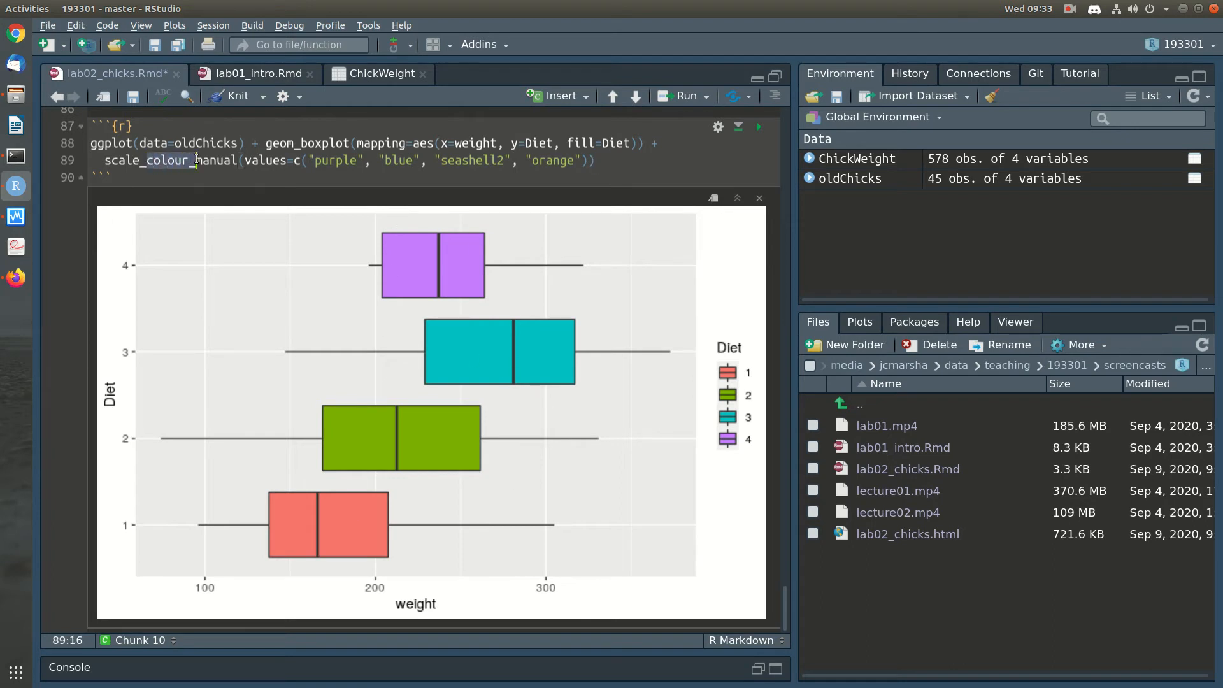
{"action": "left_click_drag", "start_coordinate": [631, 142], "coordinate": [441, 142]}
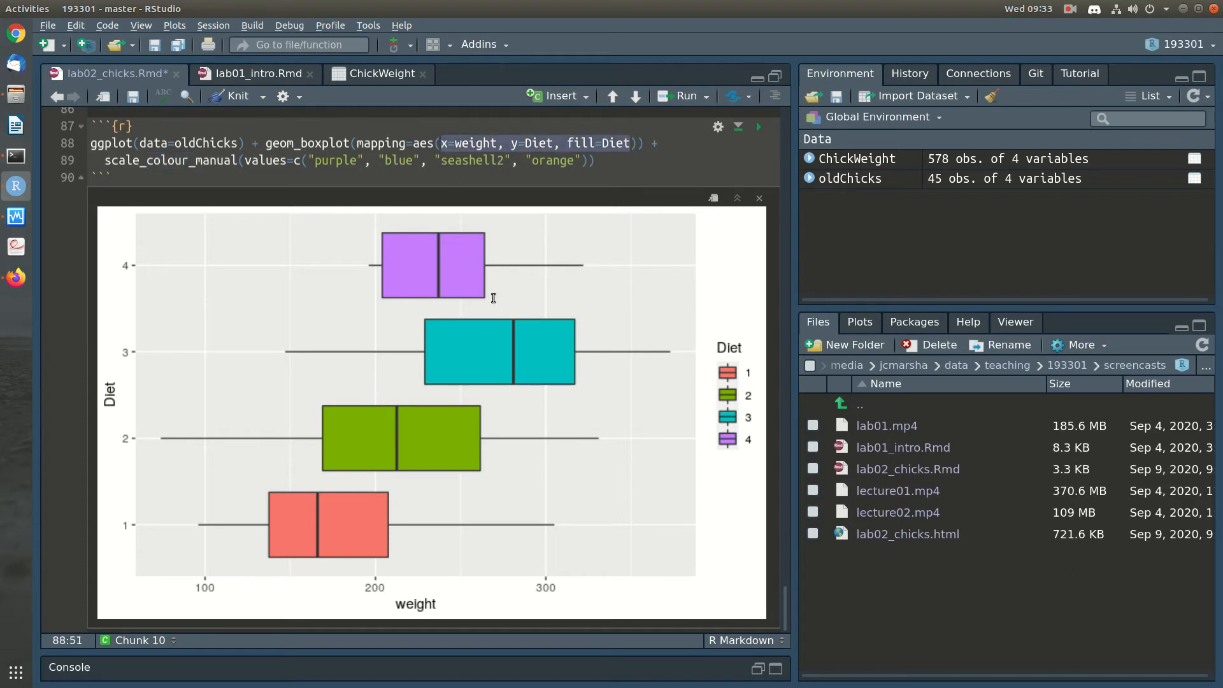
{"action": "double_click", "coordinate": [589, 144]}
{"action": "type", "text": "colour"}
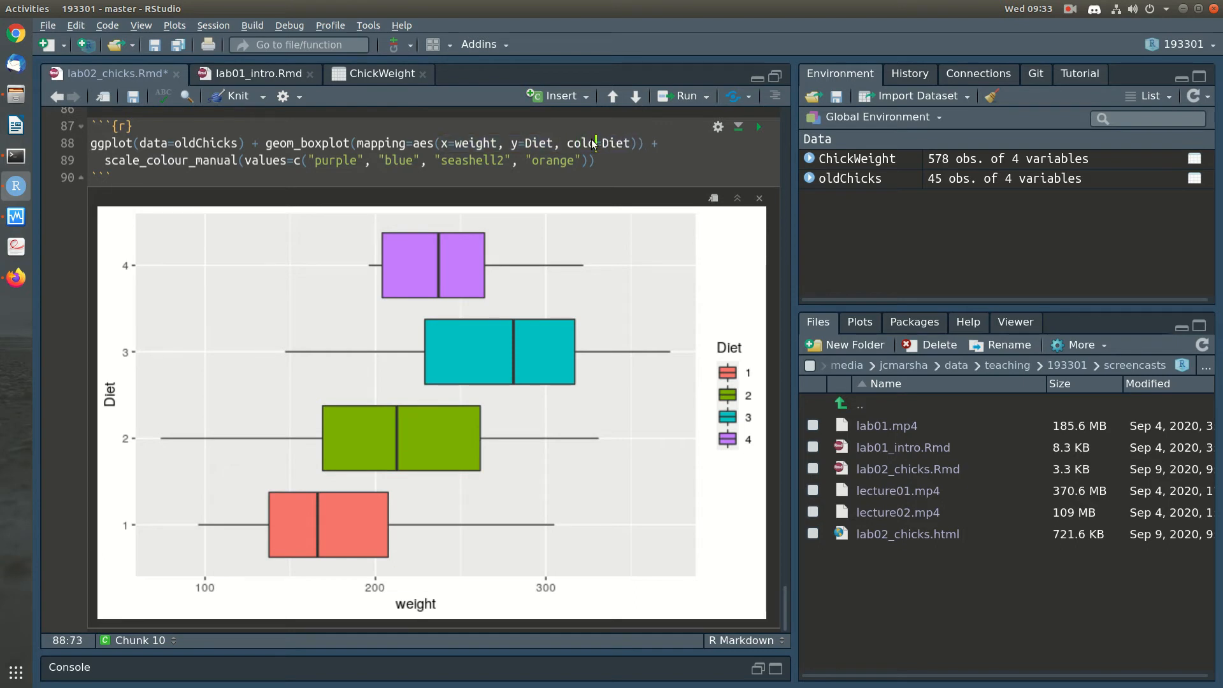
{"action": "key", "text": "ctrl+Return"}
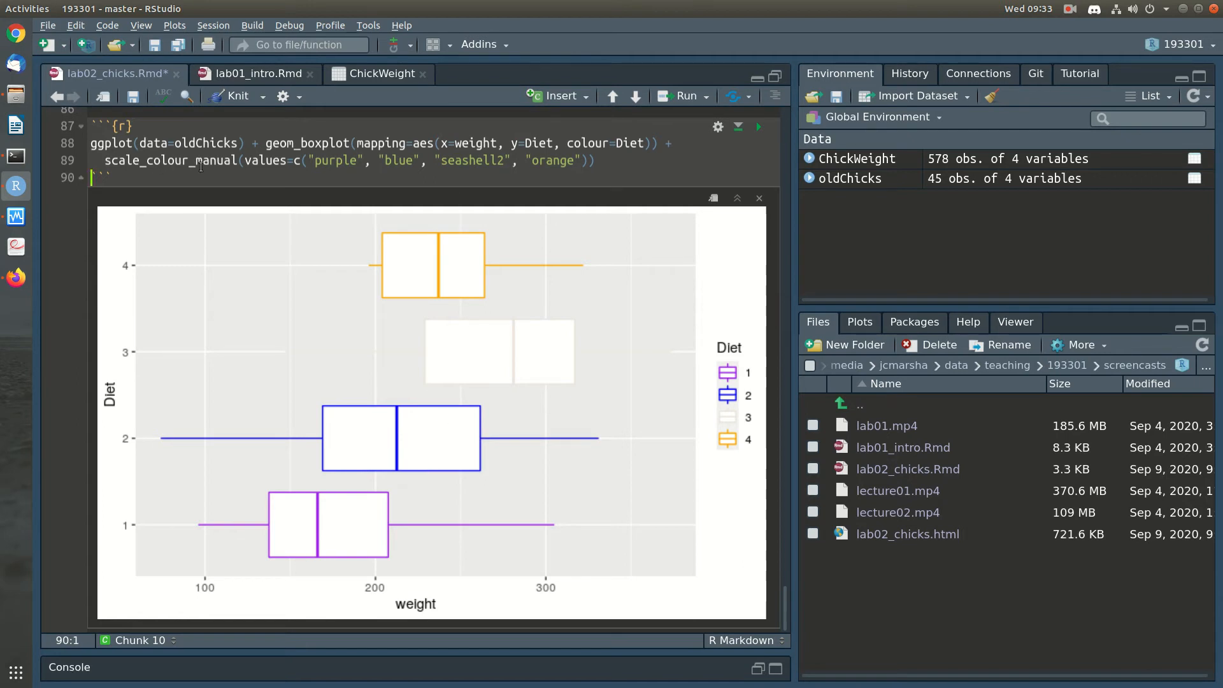
Step: Map Diet to fill in the boxplot's aesthetics, change the scale to scale_fill_manual, and rerun the plot
{"action": "mouse_move", "coordinate": [206, 166]}
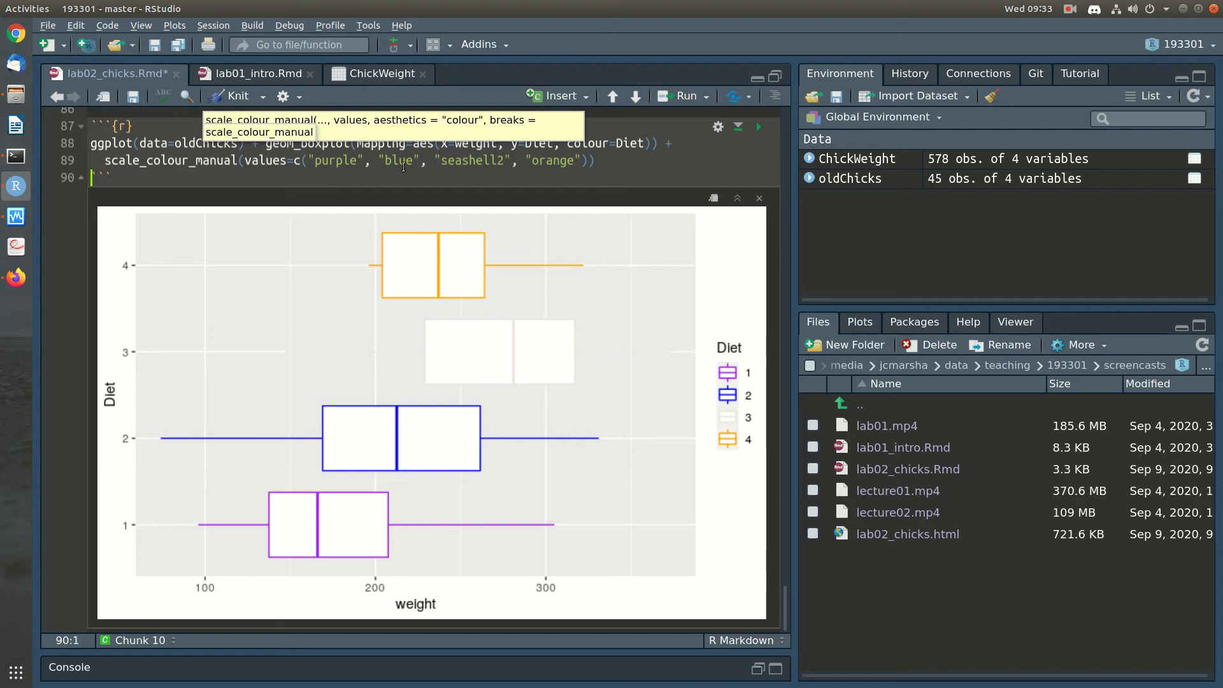
{"action": "left_click", "coordinate": [608, 143]}
{"action": "double_click", "coordinate": [607, 142]}
{"action": "type", "text": "fill"}
{"action": "key", "text": "ctrl+Return"}
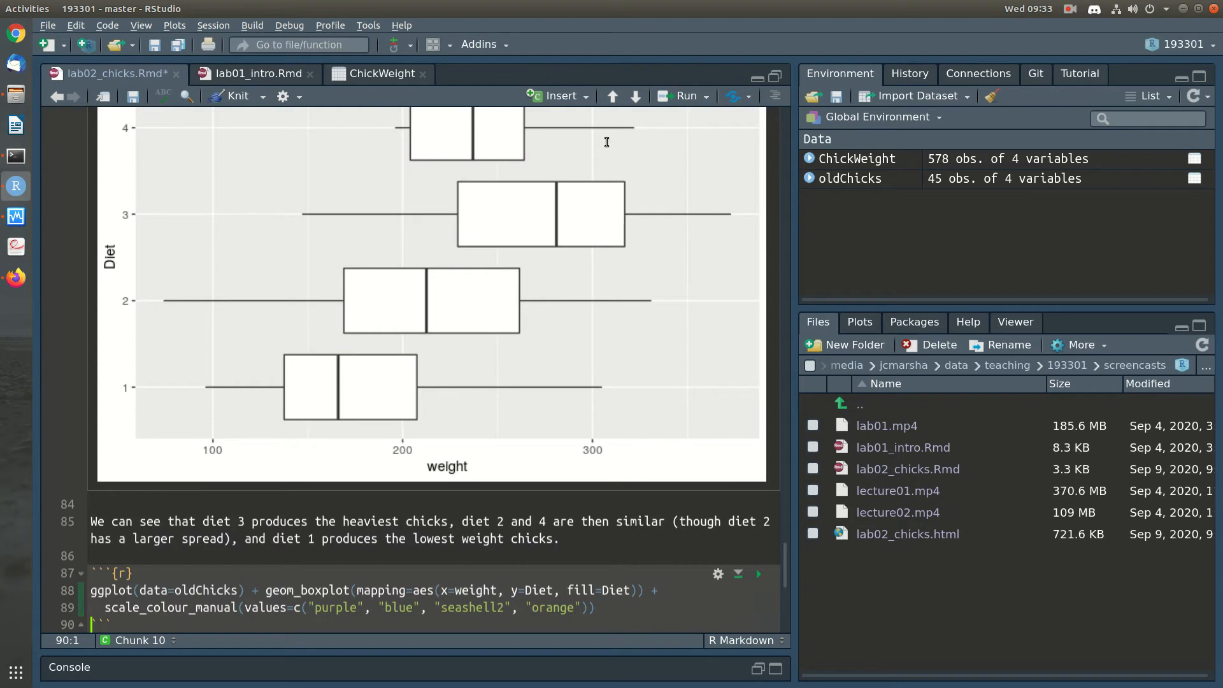
{"action": "left_click_drag", "start_coordinate": [146, 323], "coordinate": [191, 323]}
{"action": "type", "text": "fill"}
{"action": "key", "text": "ctrl+Return"}
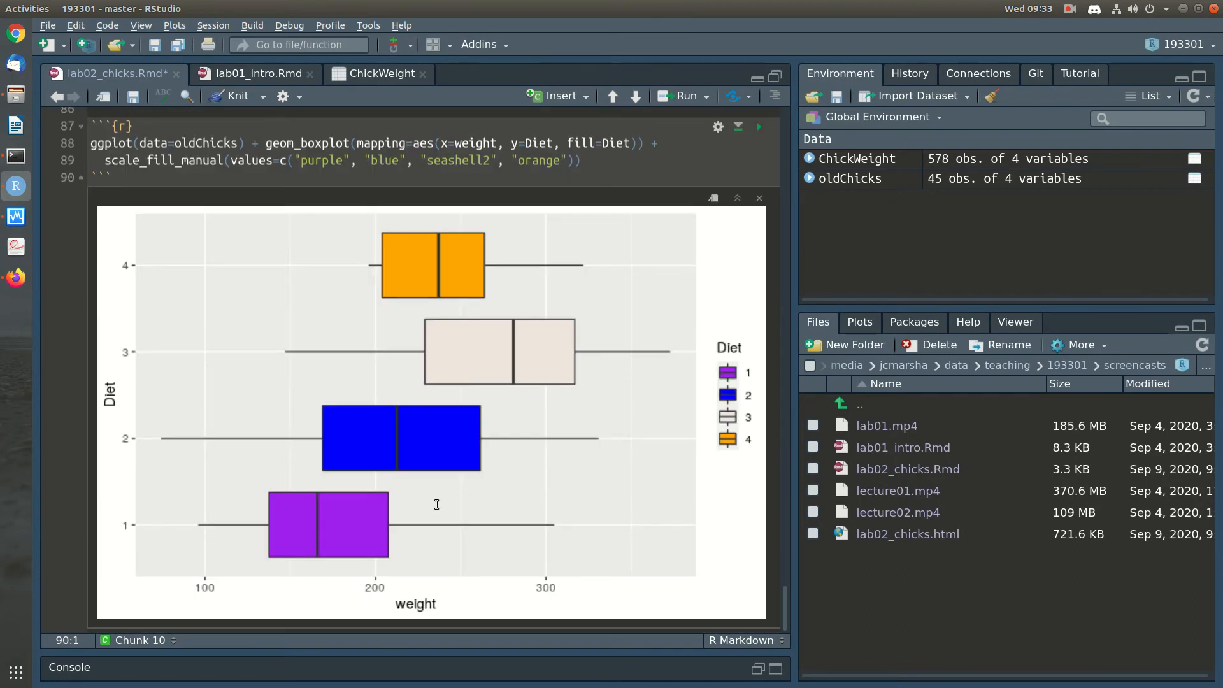
Step: Save the notebook and insert a new R code chunk below the boxplot with manual fill colours
{"action": "key", "text": "ctrl+s"}
{"action": "left_click", "coordinate": [136, 178]}
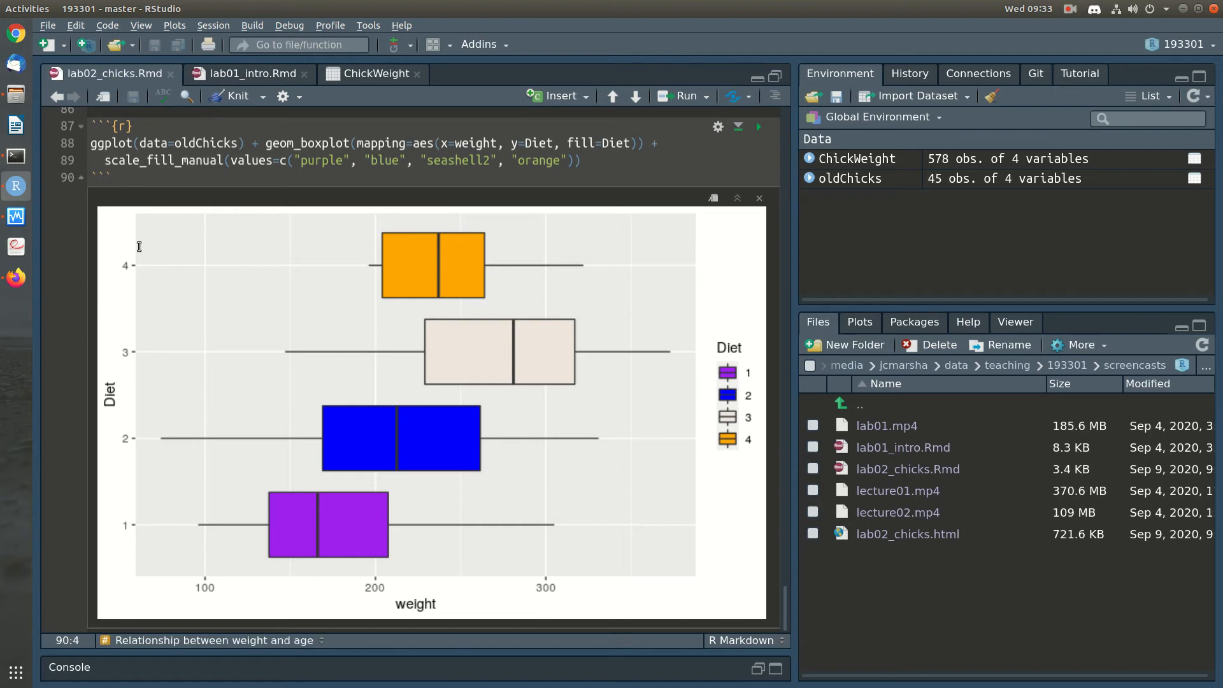
{"action": "key", "text": "Return"}
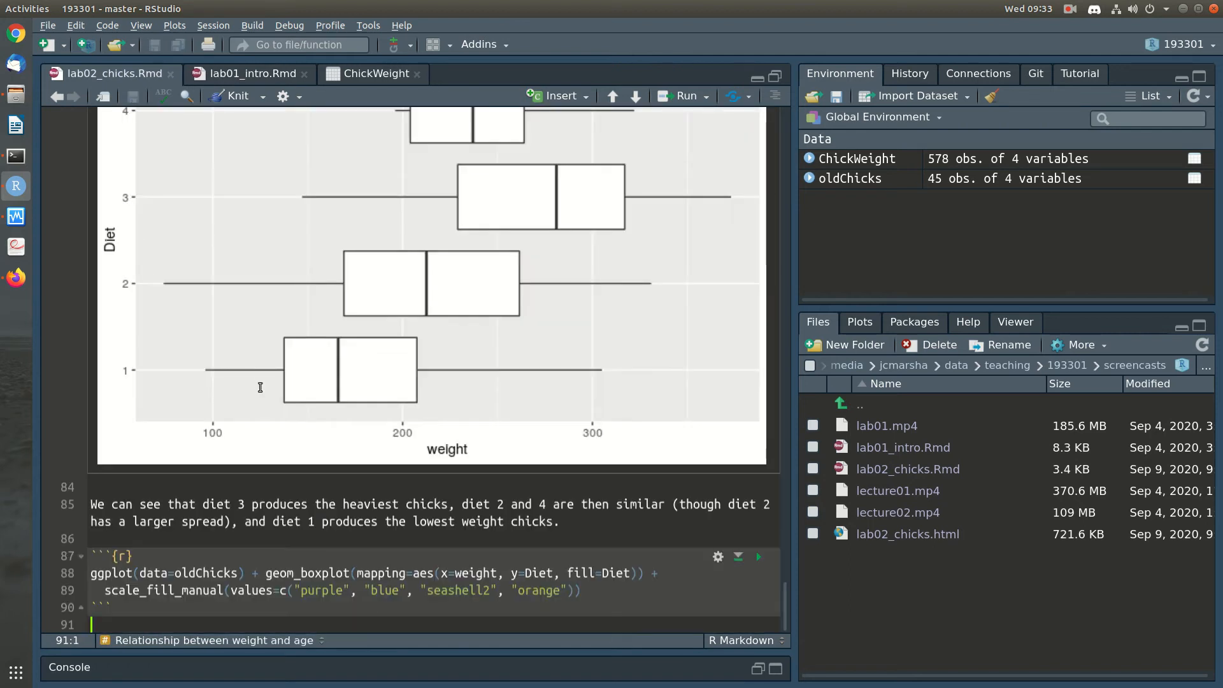
{"action": "key", "text": "ctrl+shift+Return"}
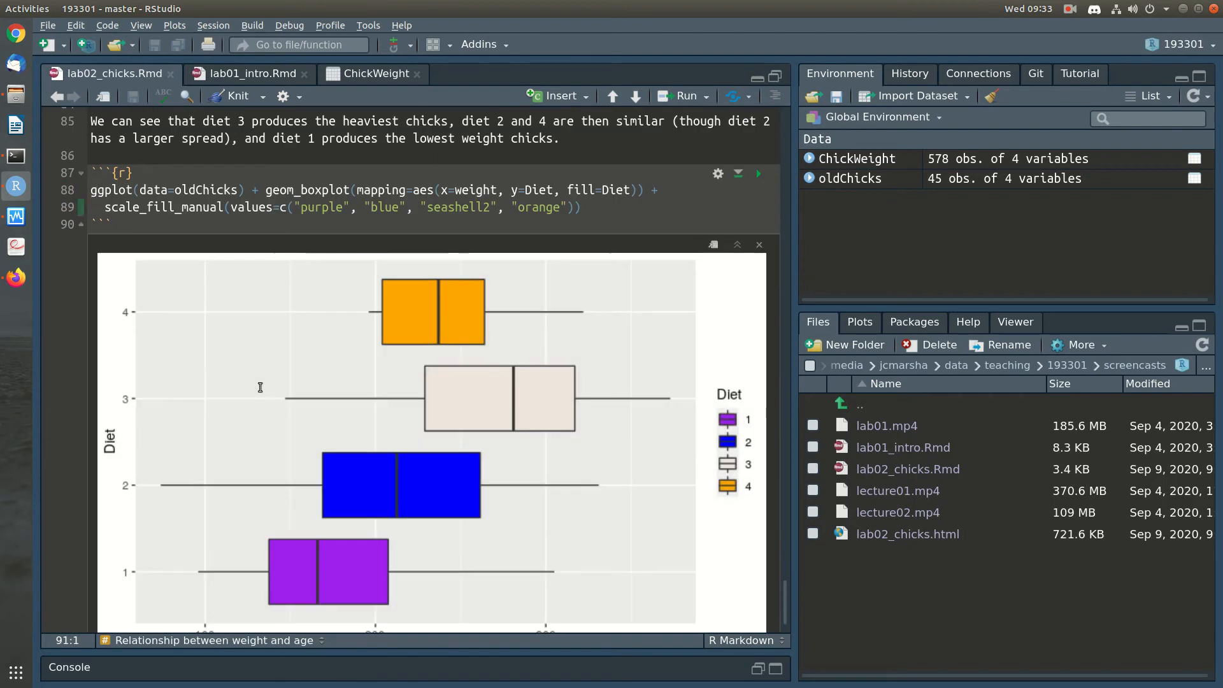
{"action": "key", "text": "Return"}
{"action": "type", "text": "```{r"}
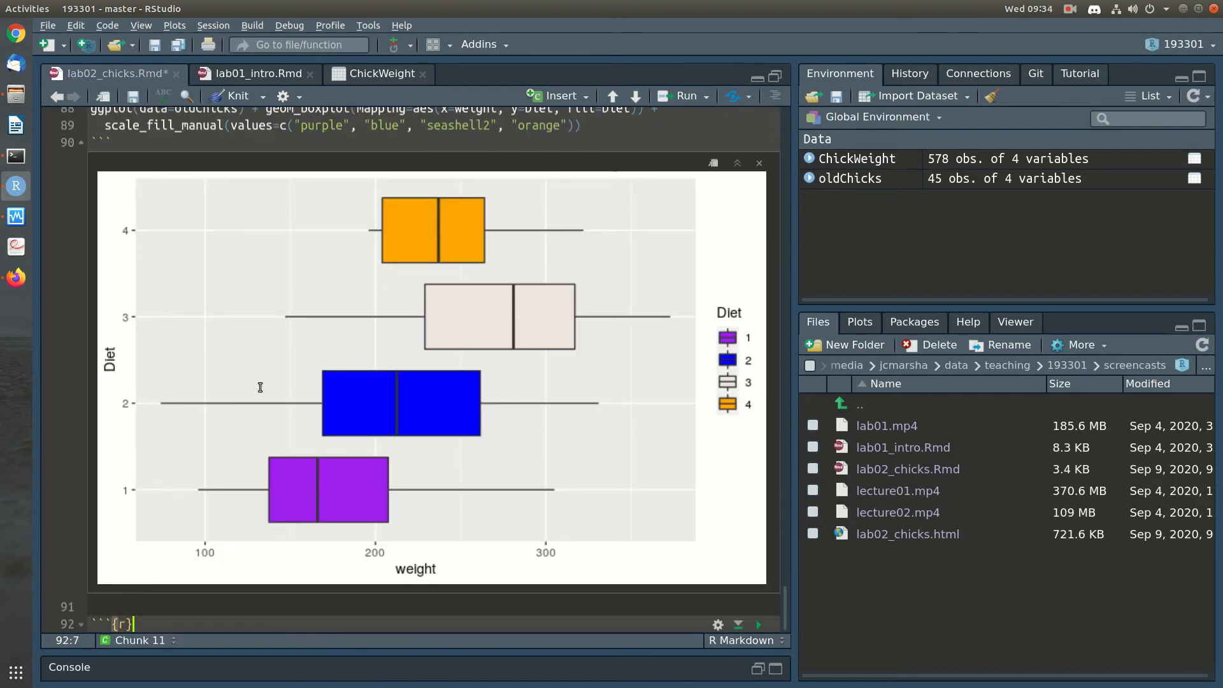
{"action": "key", "text": "Return"}
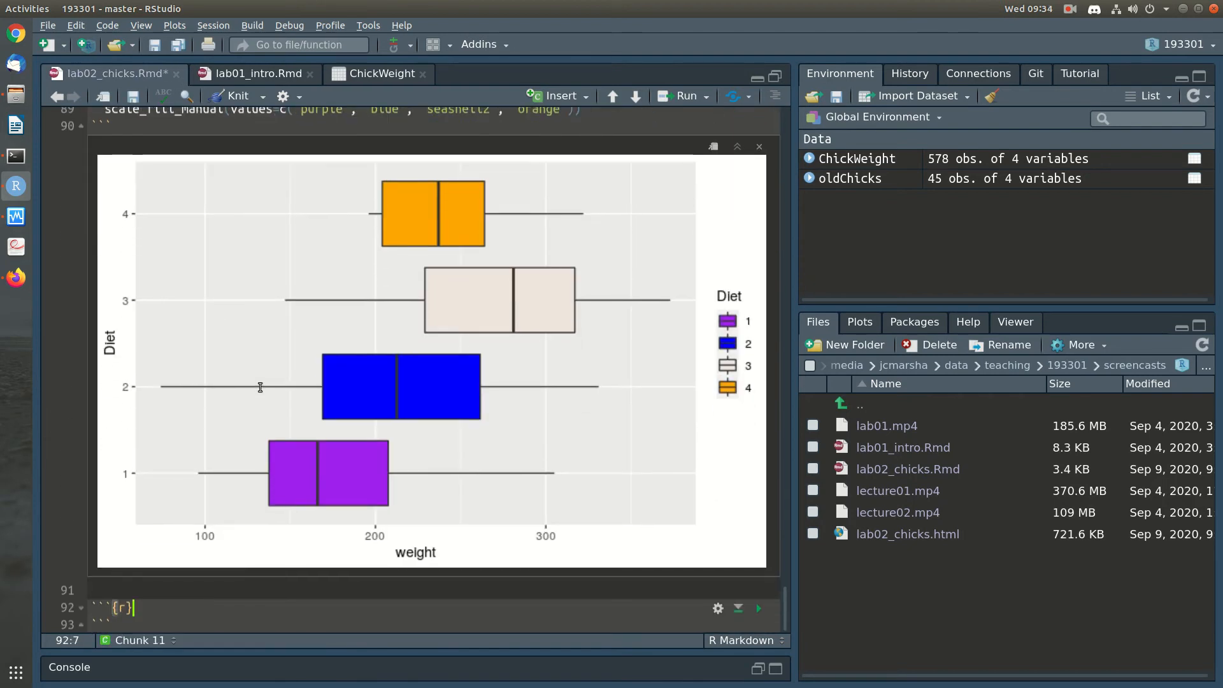
Step: Enter colours() in the new R chunk and run it to list the available colour names
{"action": "type", "text": "colour"}
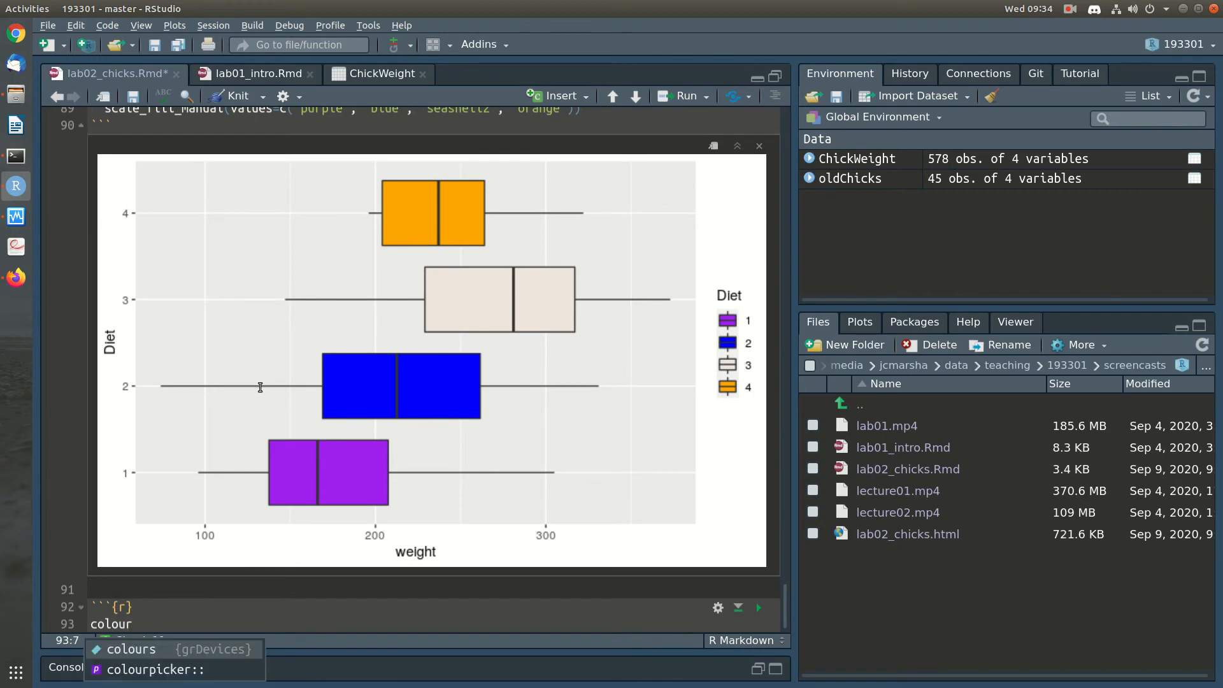
{"action": "type", "text": "s()"}
{"action": "key", "text": "ctrl+Return"}
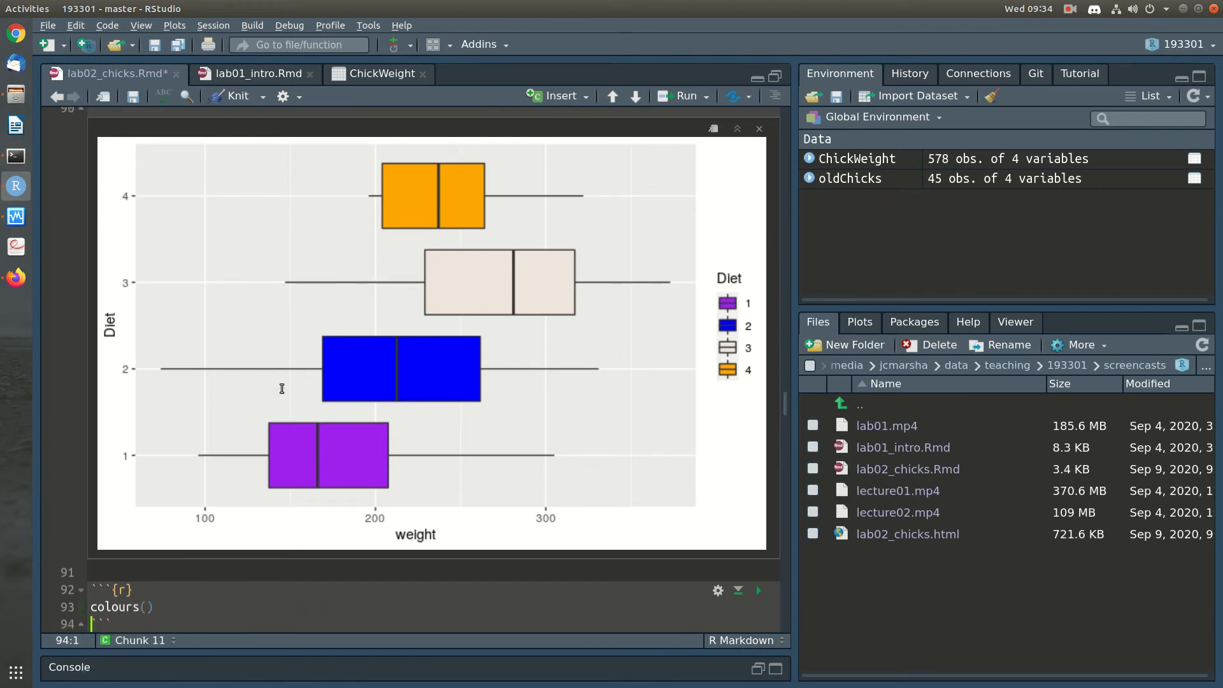
Step: Copy goldenrod2 from the colour list over seashell2 in the boxplot's scale_fill_manual values and rerun the plot
{"action": "scroll", "coordinate": [303, 411], "scroll_direction": "down", "scroll_amount": 15}
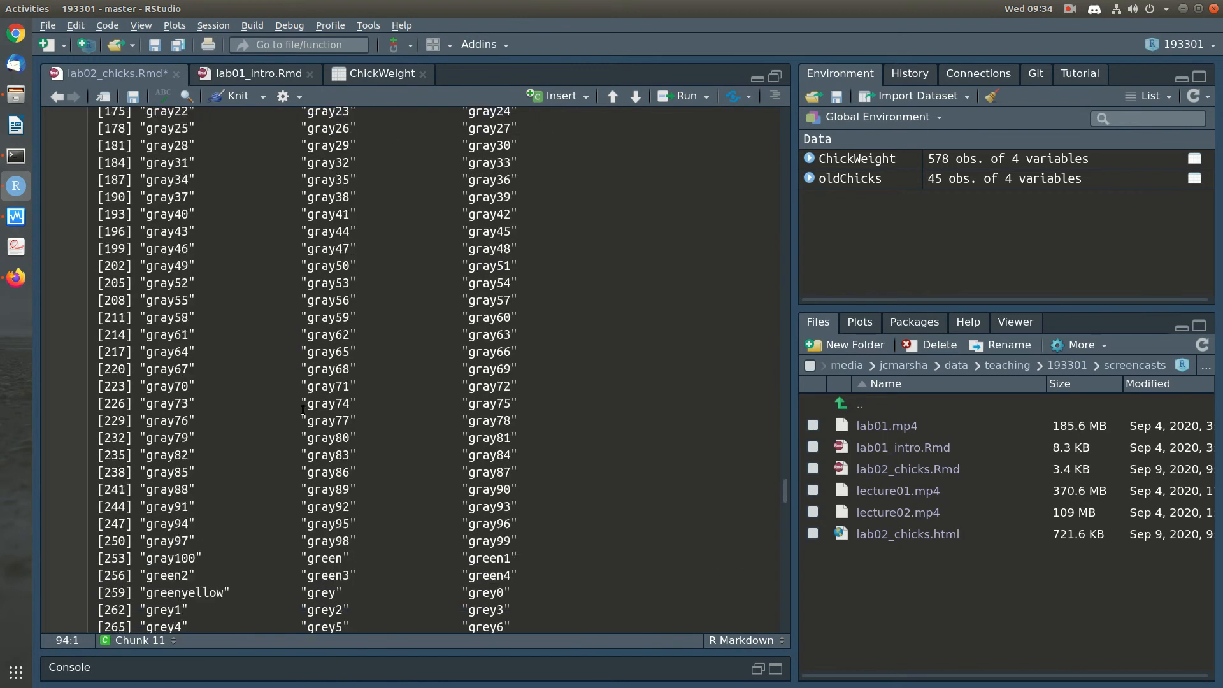
{"action": "scroll", "coordinate": [303, 411], "scroll_direction": "up", "scroll_amount": 1}
{"action": "left_click_drag", "start_coordinate": [375, 361], "coordinate": [310, 362]}
{"action": "key", "text": "ctrl+c"}
{"action": "scroll", "coordinate": [392, 280], "scroll_direction": "up", "scroll_amount": 5}
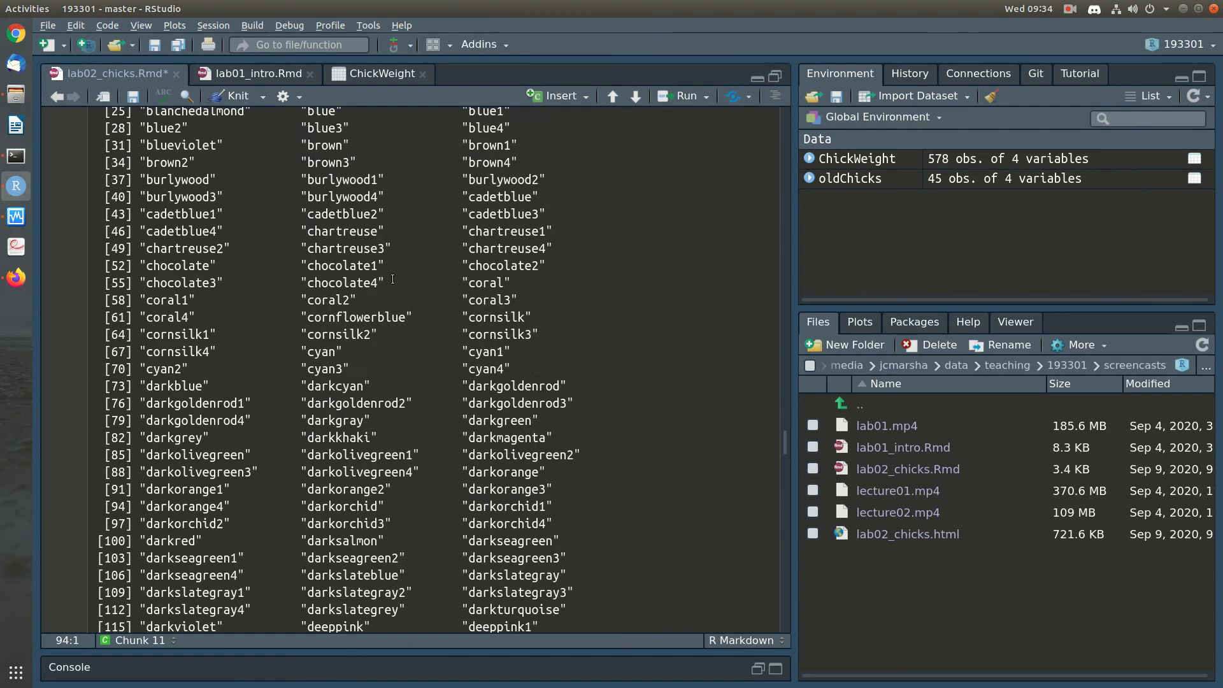
{"action": "scroll", "coordinate": [391, 280], "scroll_direction": "up", "scroll_amount": 15}
{"action": "double_click", "coordinate": [457, 263]}
{"action": "key", "text": "ctrl+v"}
{"action": "key", "text": "ctrl+Return"}
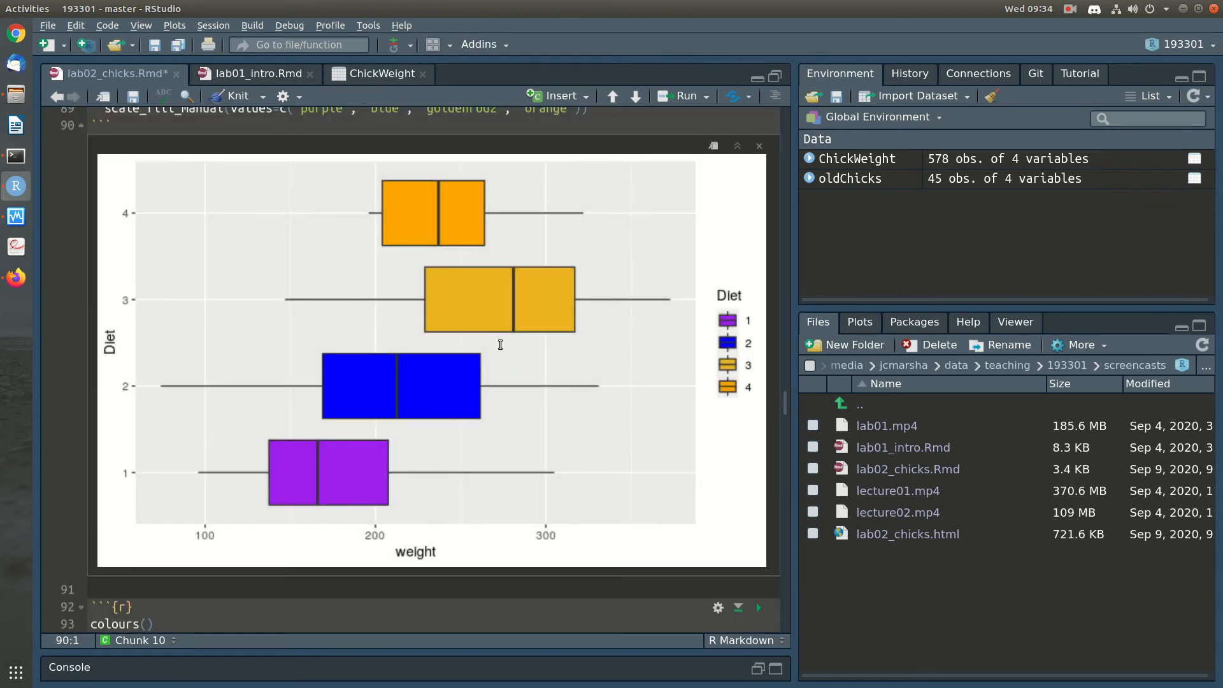
Step: Copy chartreuse from the colour list into the third value of the boxplot's scale_fill_manual and rerun the plot
{"action": "scroll", "coordinate": [500, 347], "scroll_direction": "down", "scroll_amount": 12}
{"action": "scroll", "coordinate": [402, 390], "scroll_direction": "up", "scroll_amount": 10}
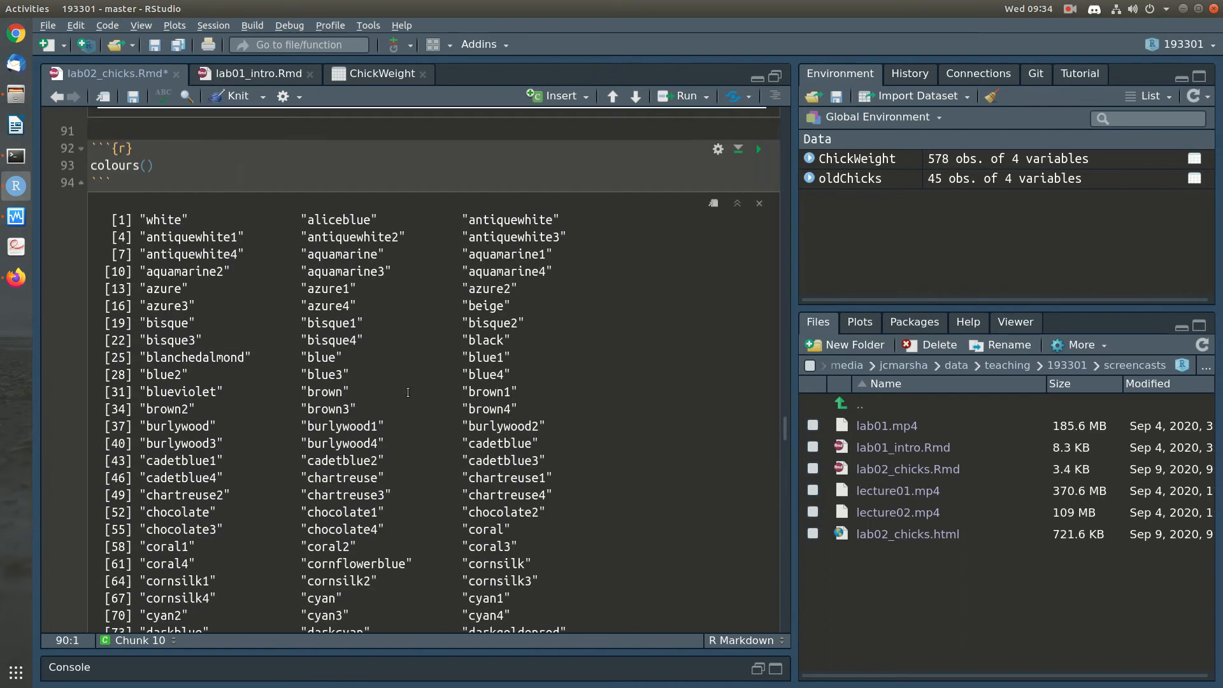
{"action": "scroll", "coordinate": [408, 392], "scroll_direction": "down", "scroll_amount": 4}
{"action": "left_click_drag", "start_coordinate": [376, 478], "coordinate": [309, 482]}
{"action": "key", "text": "ctrl+c"}
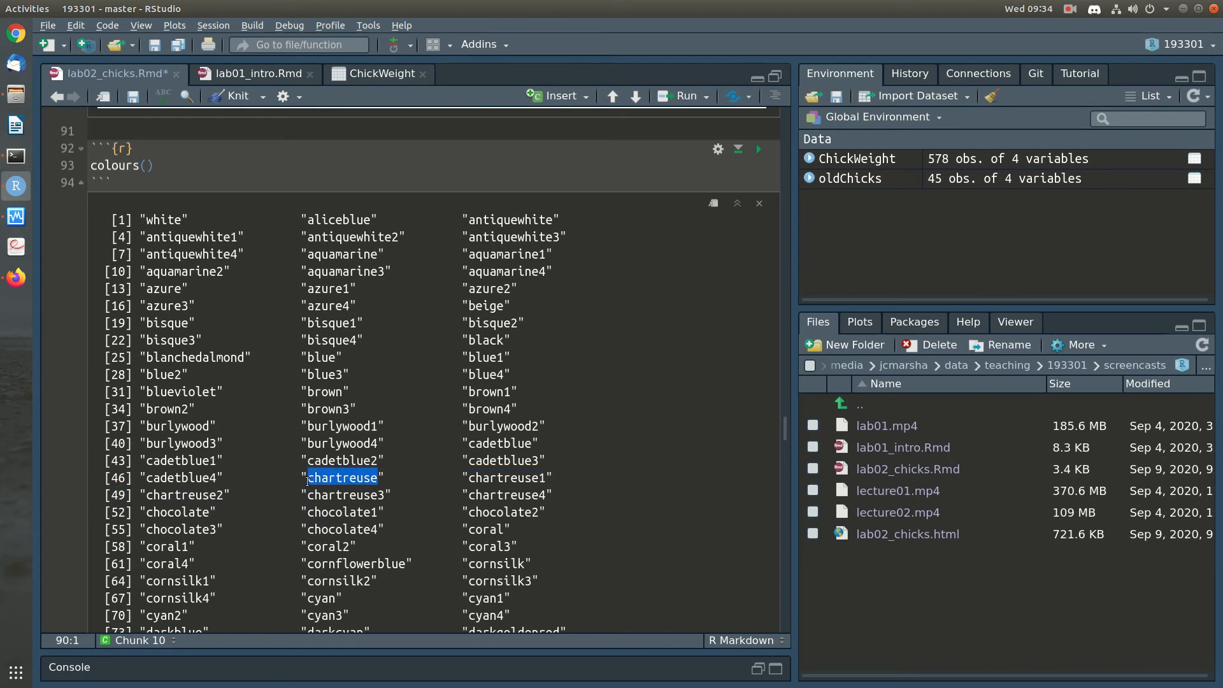
{"action": "scroll", "coordinate": [426, 413], "scroll_direction": "up", "scroll_amount": 10}
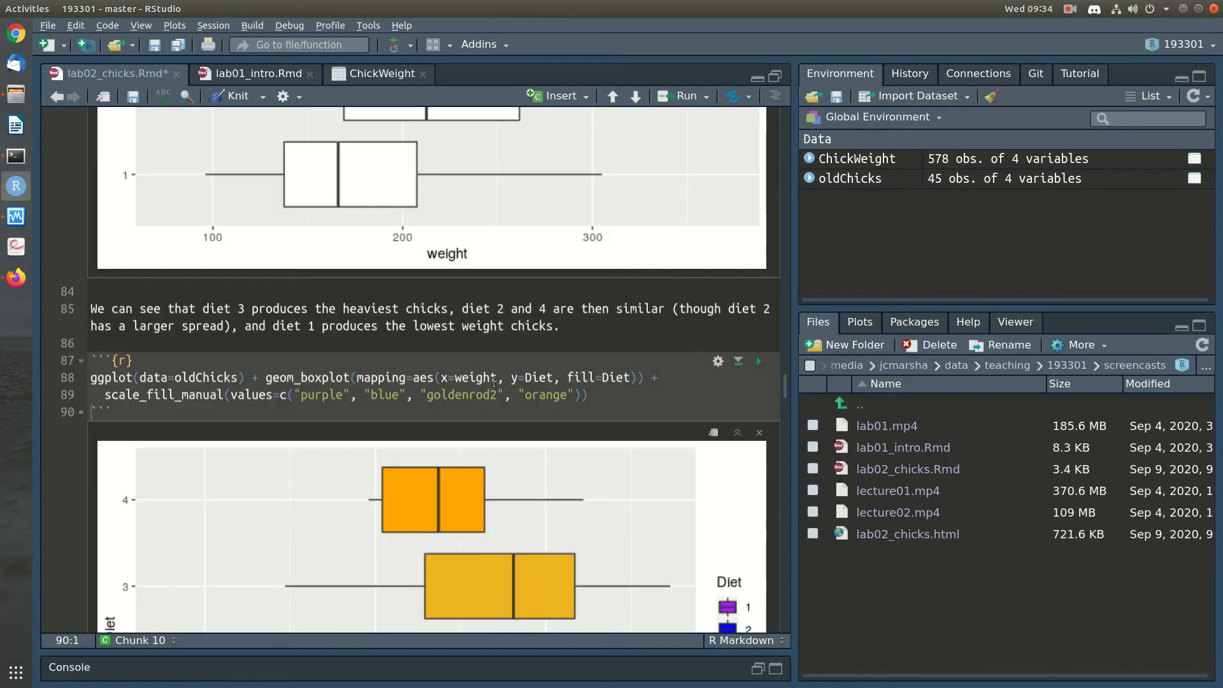
{"action": "double_click", "coordinate": [457, 395]}
{"action": "key", "text": "ctrl+v"}
{"action": "key", "text": "ctrl+Return"}
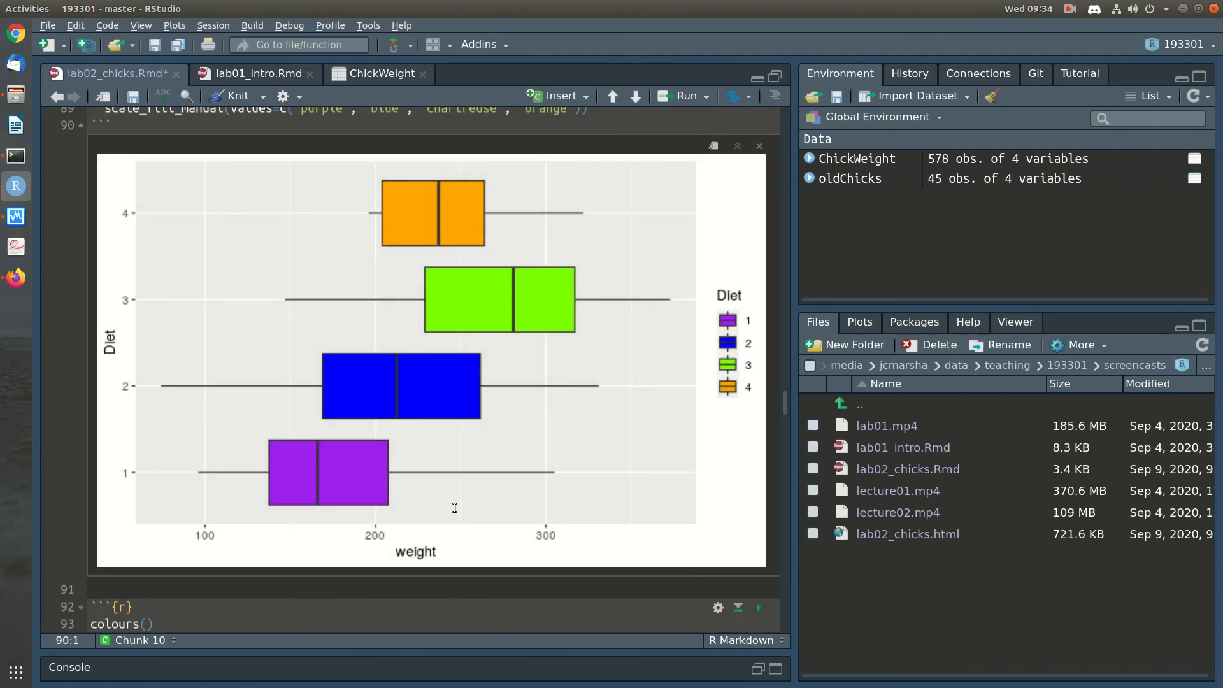
Step: Save the notebook, knit it to HTML, look through the report and return to the editor
{"action": "scroll", "coordinate": [454, 508], "scroll_direction": "down", "scroll_amount": 5}
{"action": "scroll", "coordinate": [454, 508], "scroll_direction": "down", "scroll_amount": 20}
{"action": "key", "text": "ctrl+s"}
{"action": "left_click", "coordinate": [238, 96]}
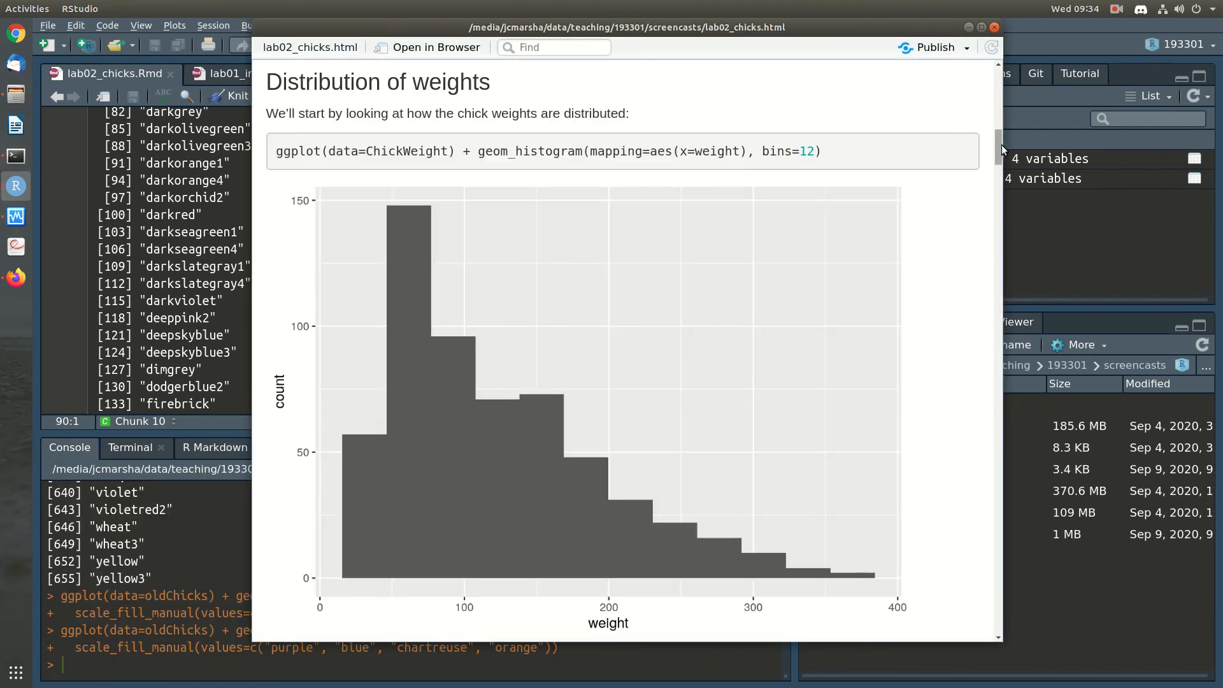
{"action": "left_click_drag", "start_coordinate": [998, 143], "coordinate": [876, 409]}
{"action": "left_click", "coordinate": [73, 373]}
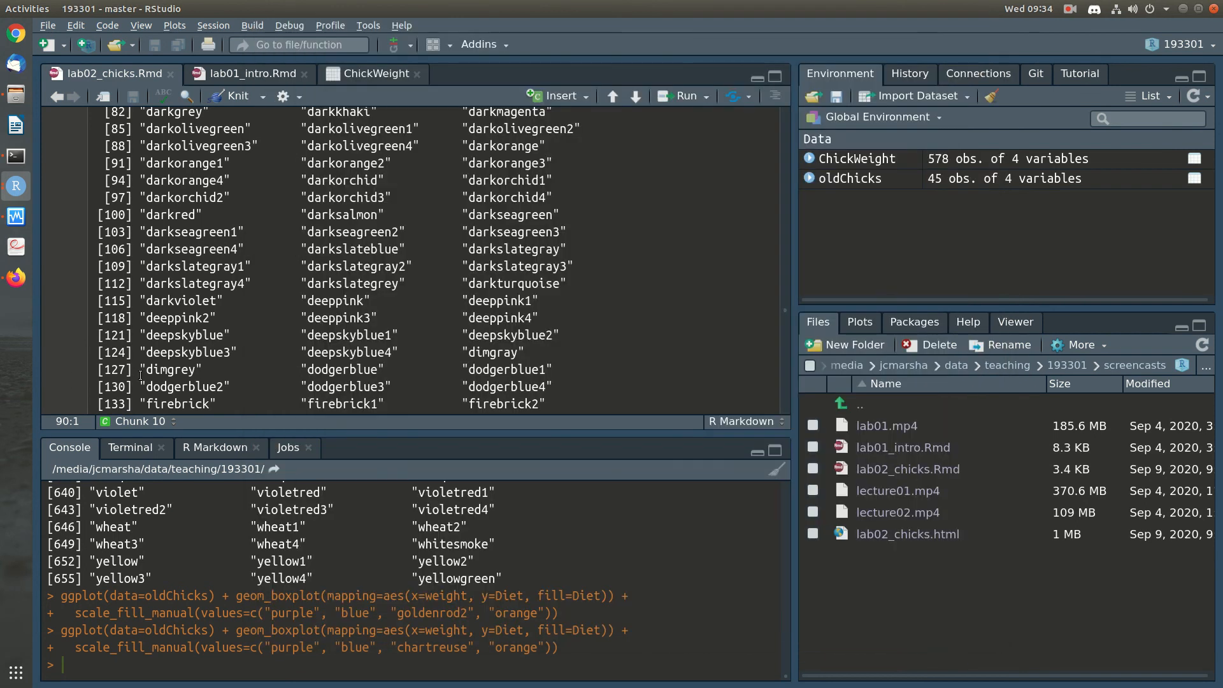
Step: Delete the colours() chunk below the boxplot in lab02_chicks.Rmd
{"action": "scroll", "coordinate": [279, 254], "scroll_direction": "up", "scroll_amount": 15}
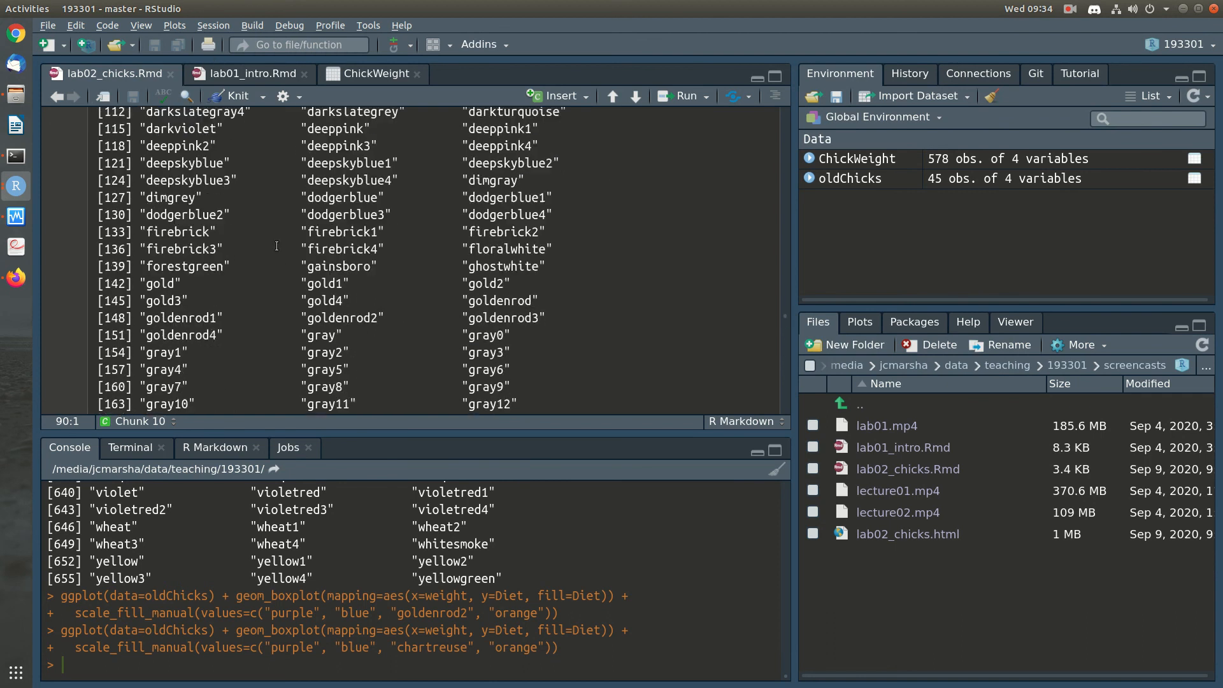
{"action": "scroll", "coordinate": [276, 247], "scroll_direction": "up", "scroll_amount": 5}
{"action": "scroll", "coordinate": [134, 338], "scroll_direction": "down", "scroll_amount": 10}
{"action": "scroll", "coordinate": [133, 338], "scroll_direction": "down", "scroll_amount": 10}
{"action": "scroll", "coordinate": [134, 338], "scroll_direction": "up", "scroll_amount": 15}
{"action": "left_click", "coordinate": [121, 275]}
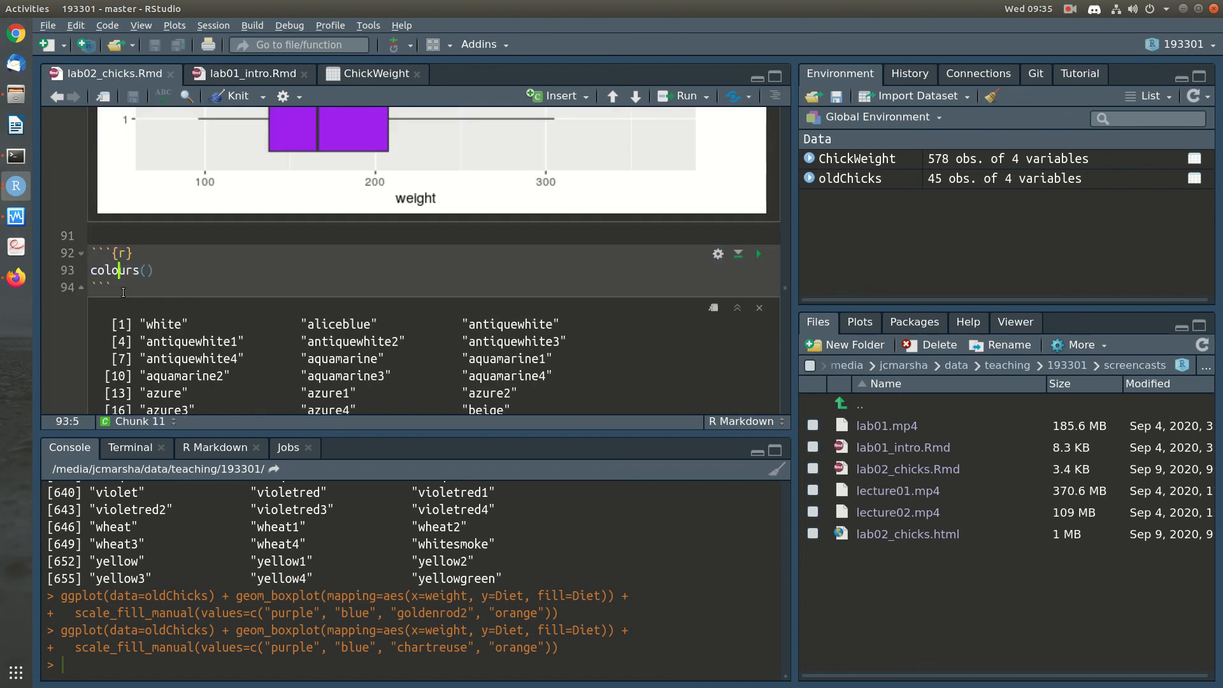
{"action": "left_click", "coordinate": [93, 255]}
{"action": "key", "text": "BackSpace"}
{"action": "key", "text": "BackSpace"}
Step: Save the notebook, knit it to HTML again and look back through the rendered report
{"action": "key", "text": "ctrl+s"}
{"action": "left_click", "coordinate": [238, 95]}
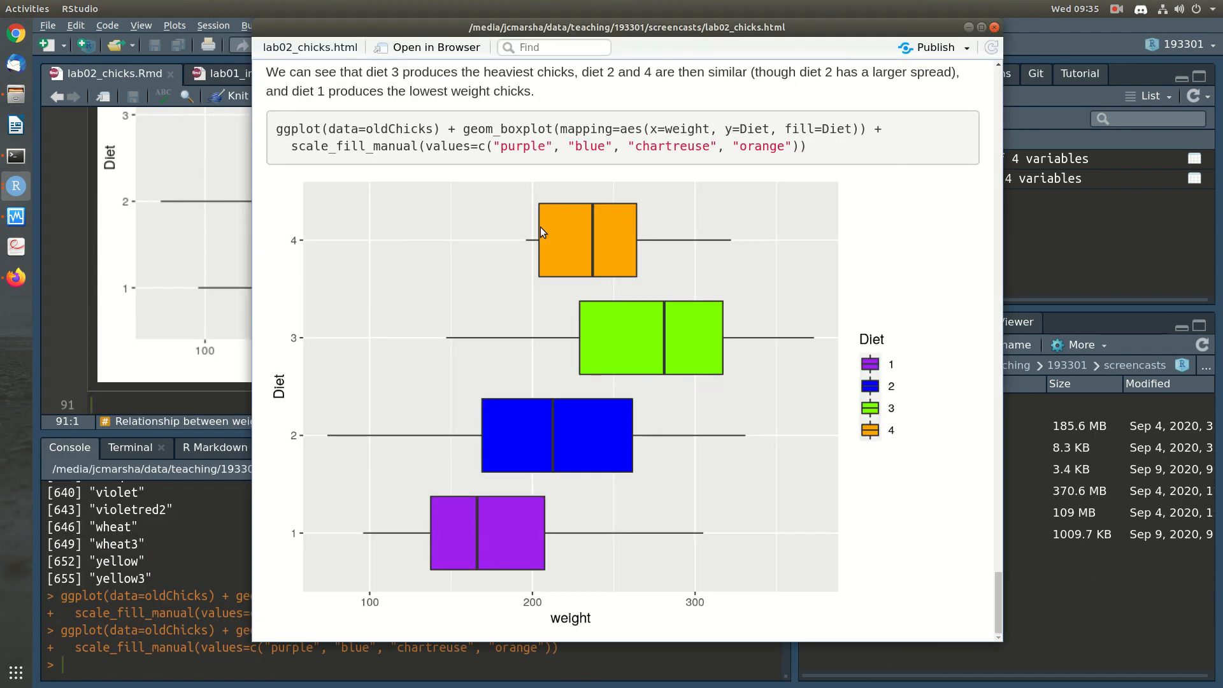
{"action": "scroll", "coordinate": [540, 227], "scroll_direction": "up", "scroll_amount": 15}
{"action": "scroll", "coordinate": [541, 248], "scroll_direction": "up", "scroll_amount": 12}
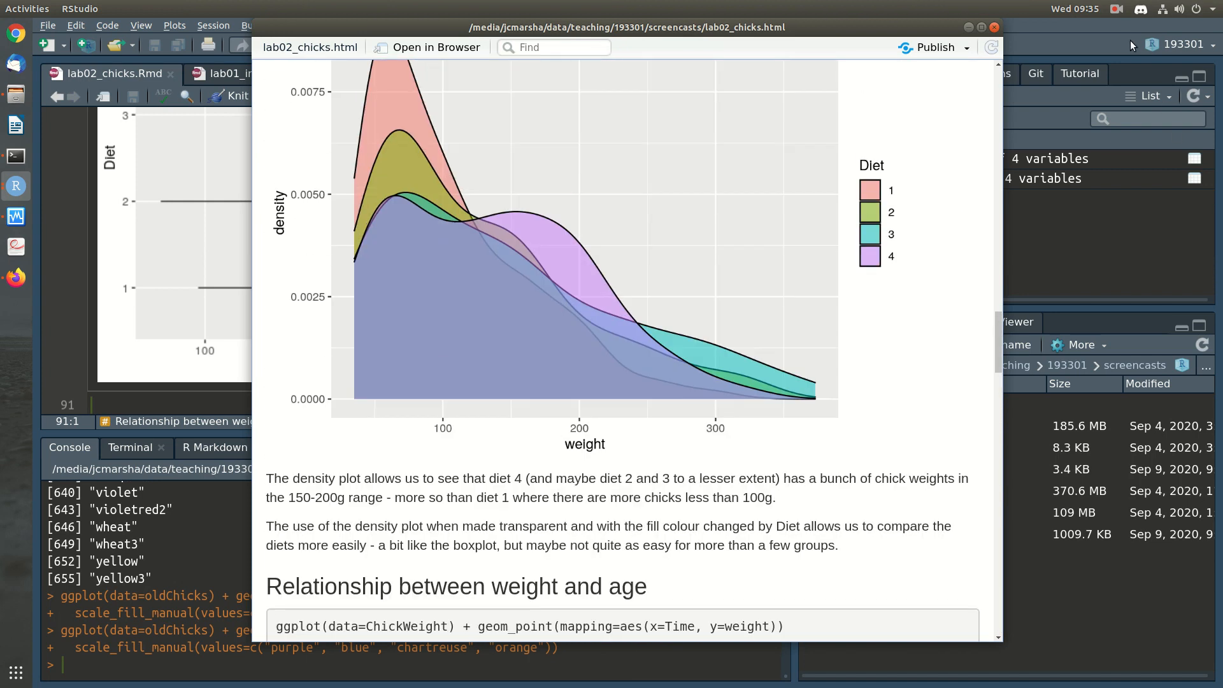
{"action": "left_click", "coordinate": [1117, 8]}
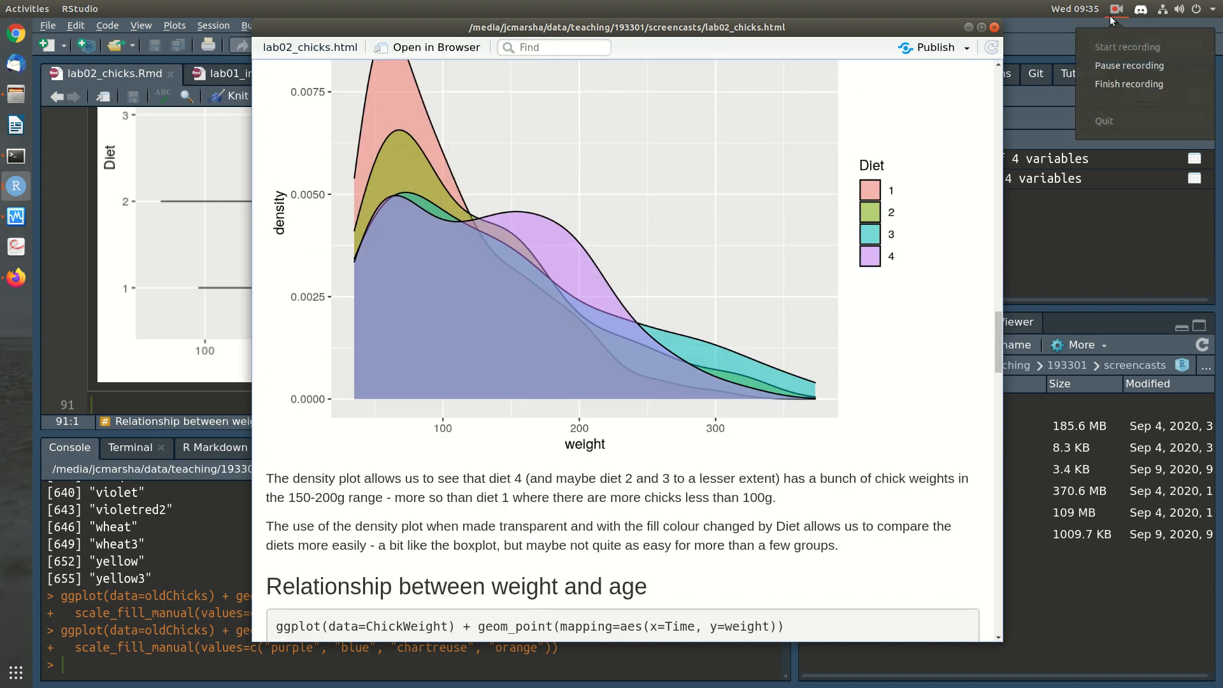